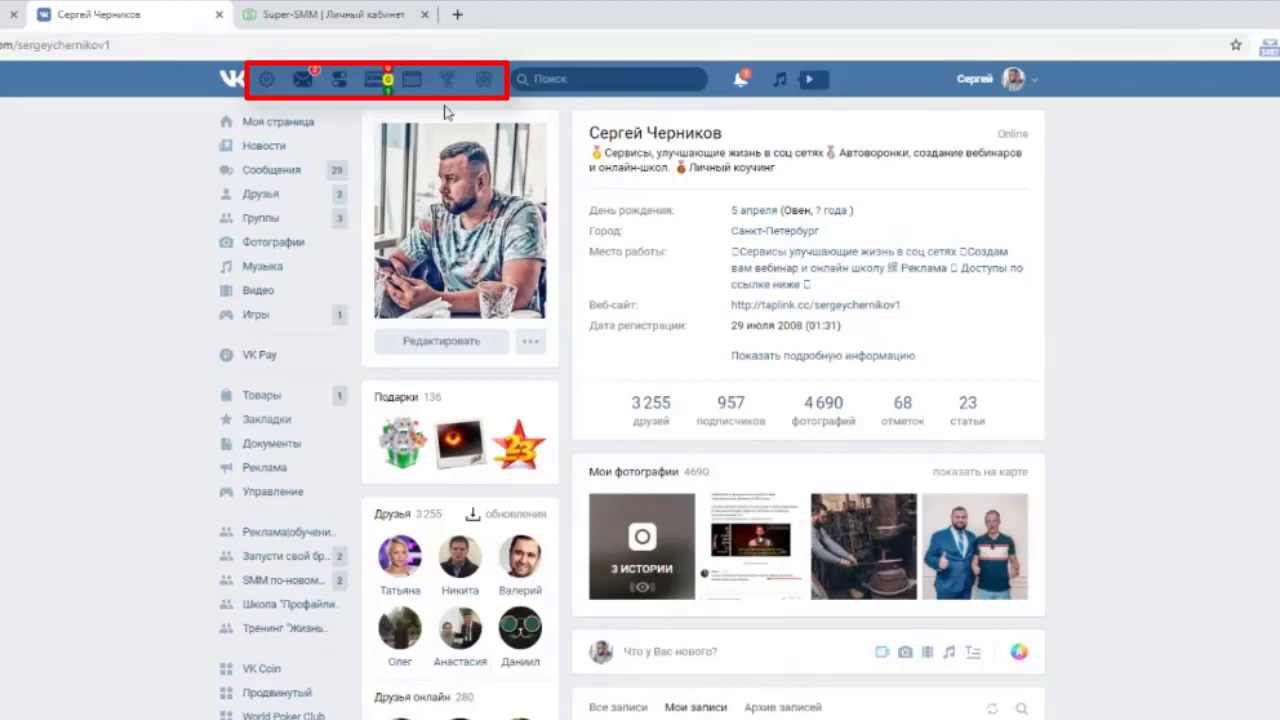
Look through the extension's module settings from the module menu, then close them.
{"action": "left_click", "coordinate": [275, 82]}
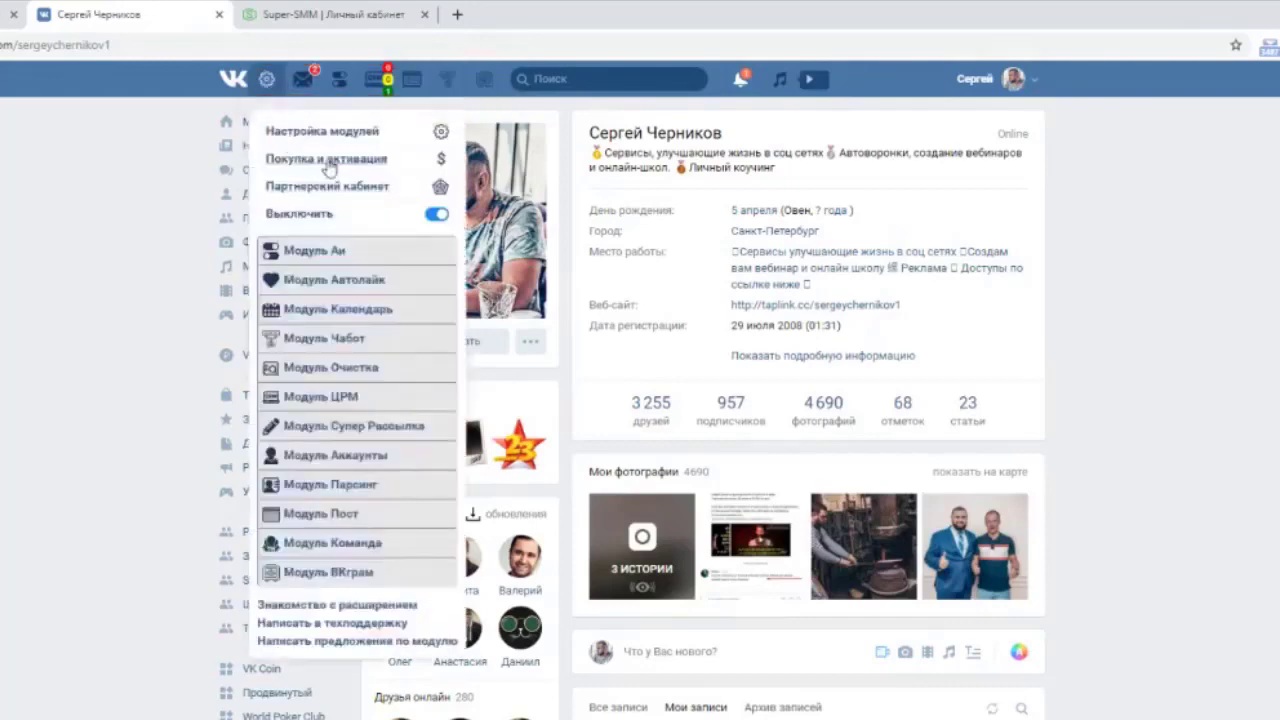
{"action": "left_click", "coordinate": [343, 132]}
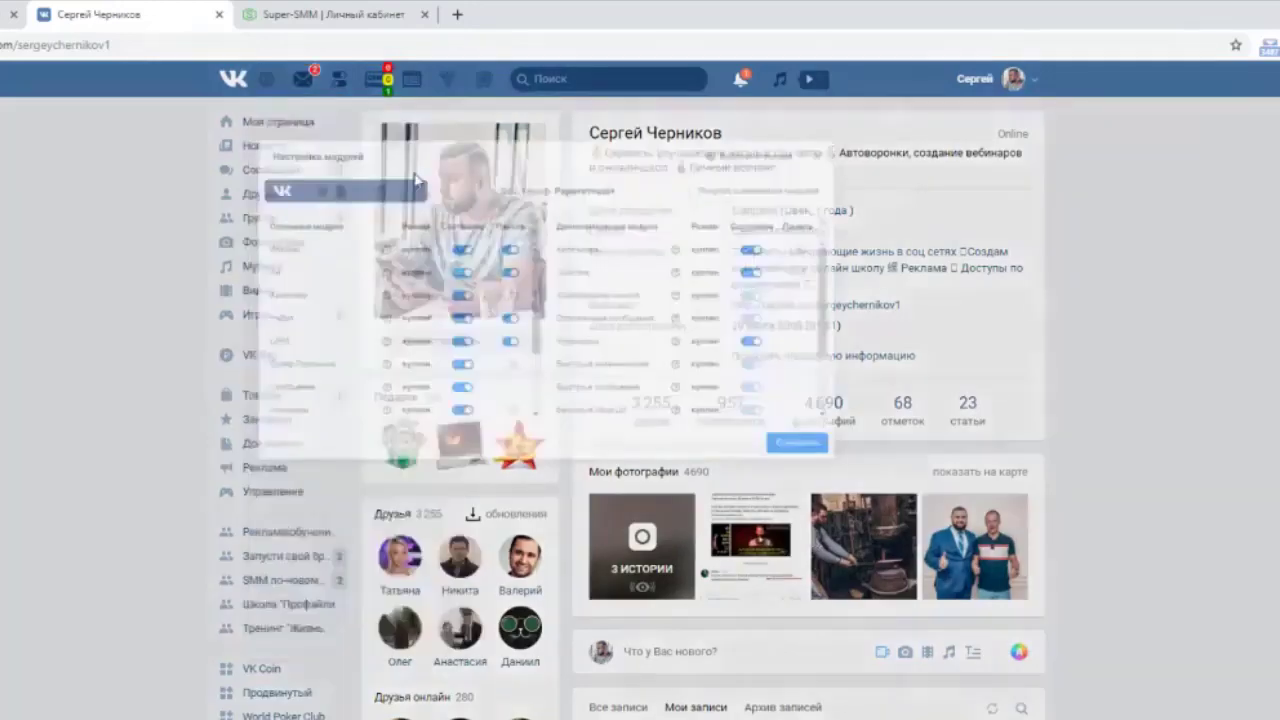
{"action": "scroll", "coordinate": [612, 320], "scroll_direction": "down", "scroll_amount": 3}
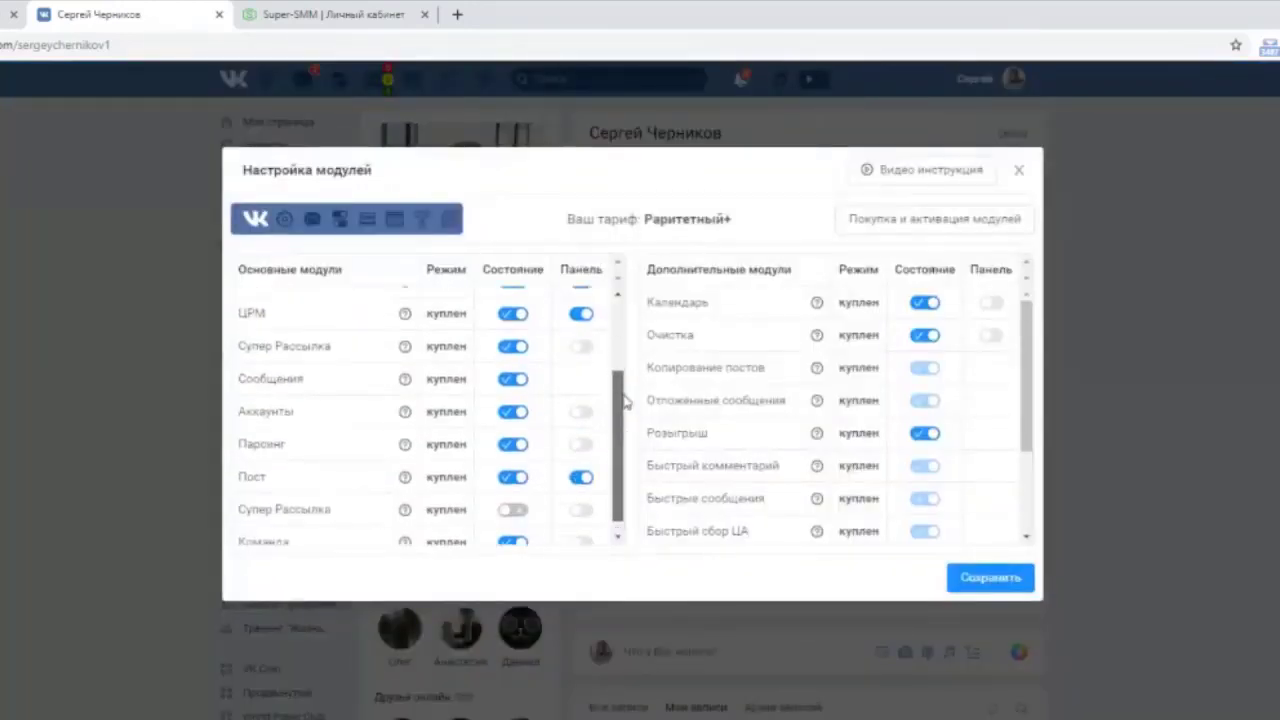
{"action": "scroll", "coordinate": [620, 330], "scroll_direction": "up", "scroll_amount": 3}
{"action": "scroll", "coordinate": [622, 350], "scroll_direction": "down", "scroll_amount": 2}
{"action": "scroll", "coordinate": [605, 400], "scroll_direction": "up", "scroll_amount": 2}
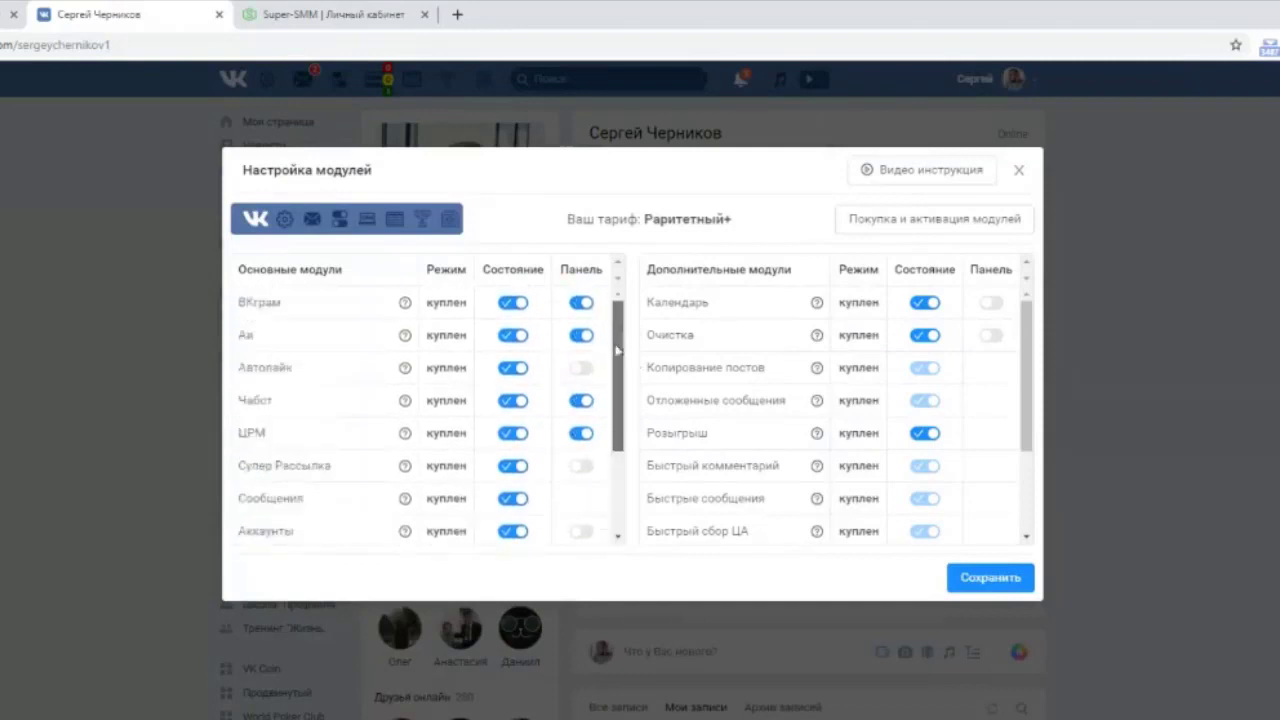
{"action": "scroll", "coordinate": [614, 420], "scroll_direction": "down", "scroll_amount": 2}
{"action": "scroll", "coordinate": [614, 440], "scroll_direction": "up", "scroll_amount": 2}
{"action": "scroll", "coordinate": [614, 440], "scroll_direction": "down", "scroll_amount": 2}
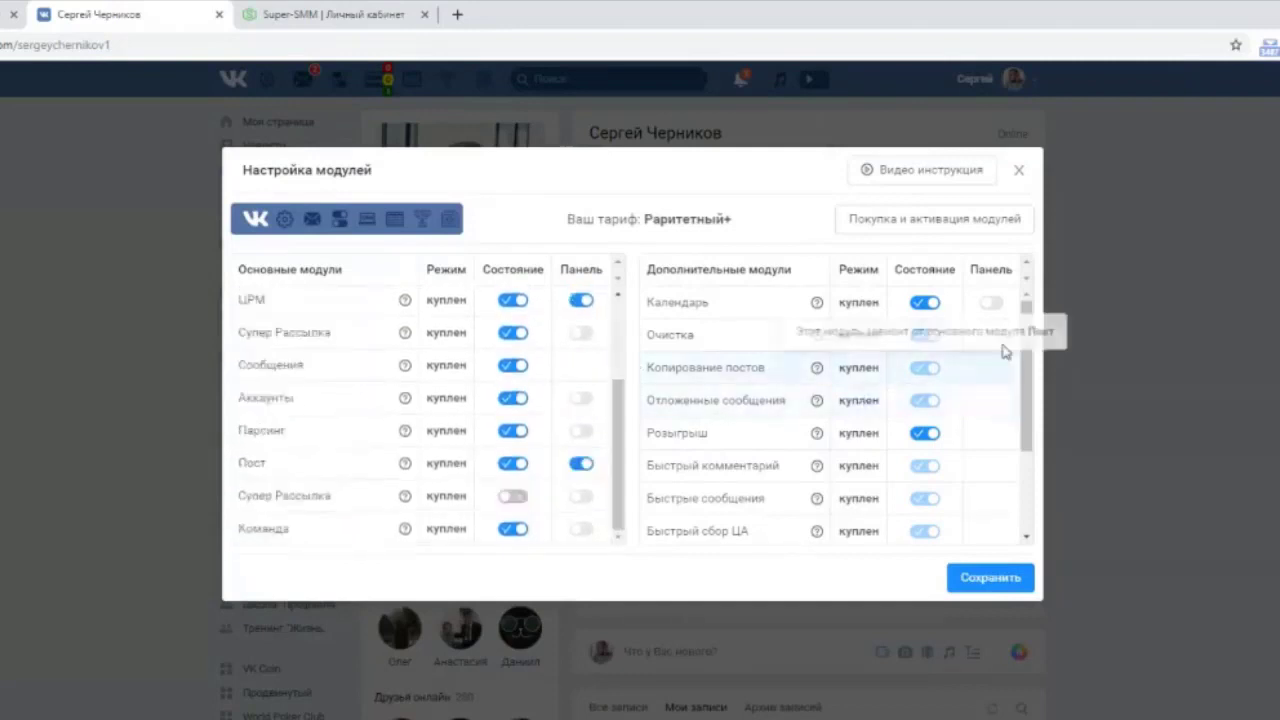
{"action": "scroll", "coordinate": [1030, 380], "scroll_direction": "down", "scroll_amount": 2}
{"action": "scroll", "coordinate": [1034, 410], "scroll_direction": "up", "scroll_amount": 2}
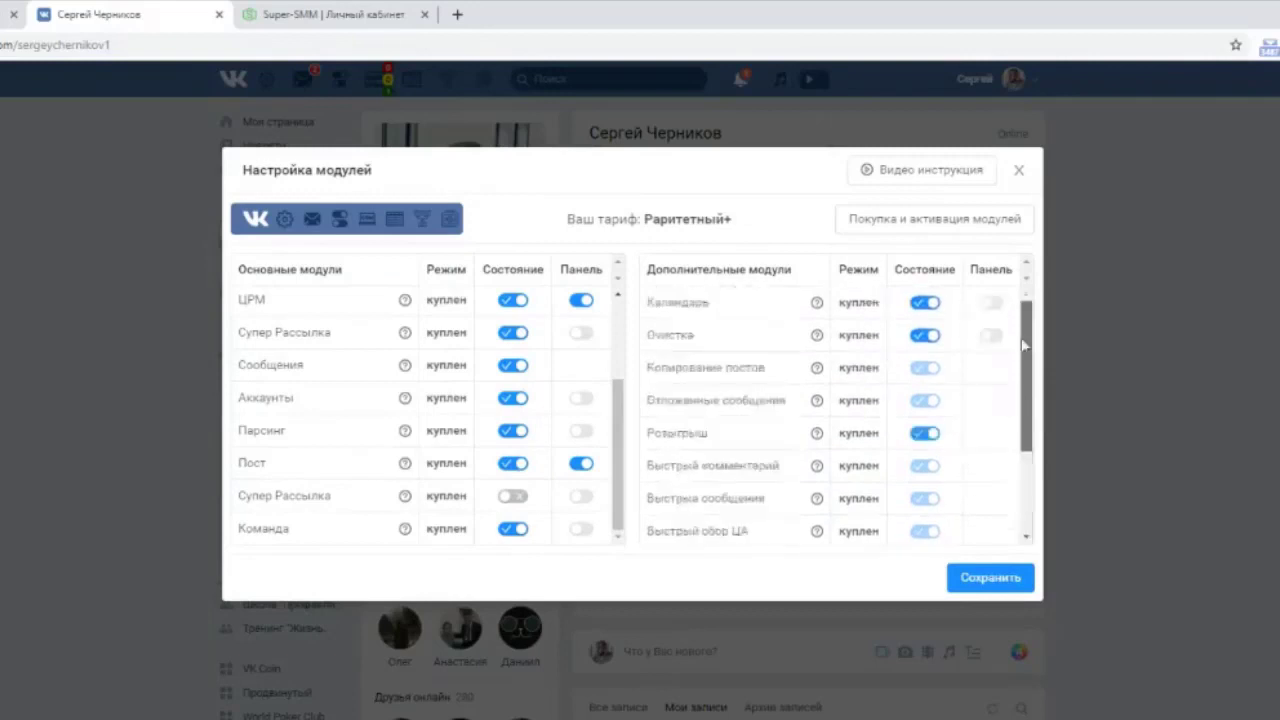
{"action": "scroll", "coordinate": [1038, 433], "scroll_direction": "down", "scroll_amount": 2}
{"action": "scroll", "coordinate": [1038, 433], "scroll_direction": "up", "scroll_amount": 3}
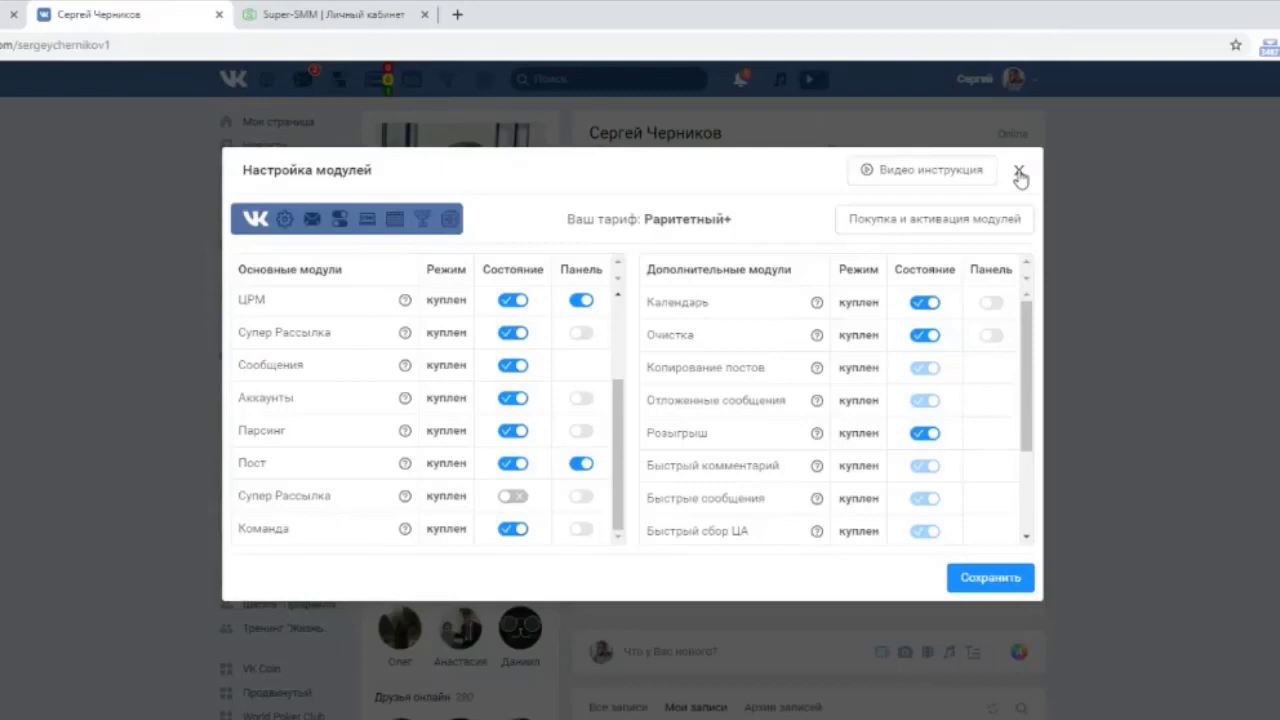
{"action": "left_click", "coordinate": [1019, 173]}
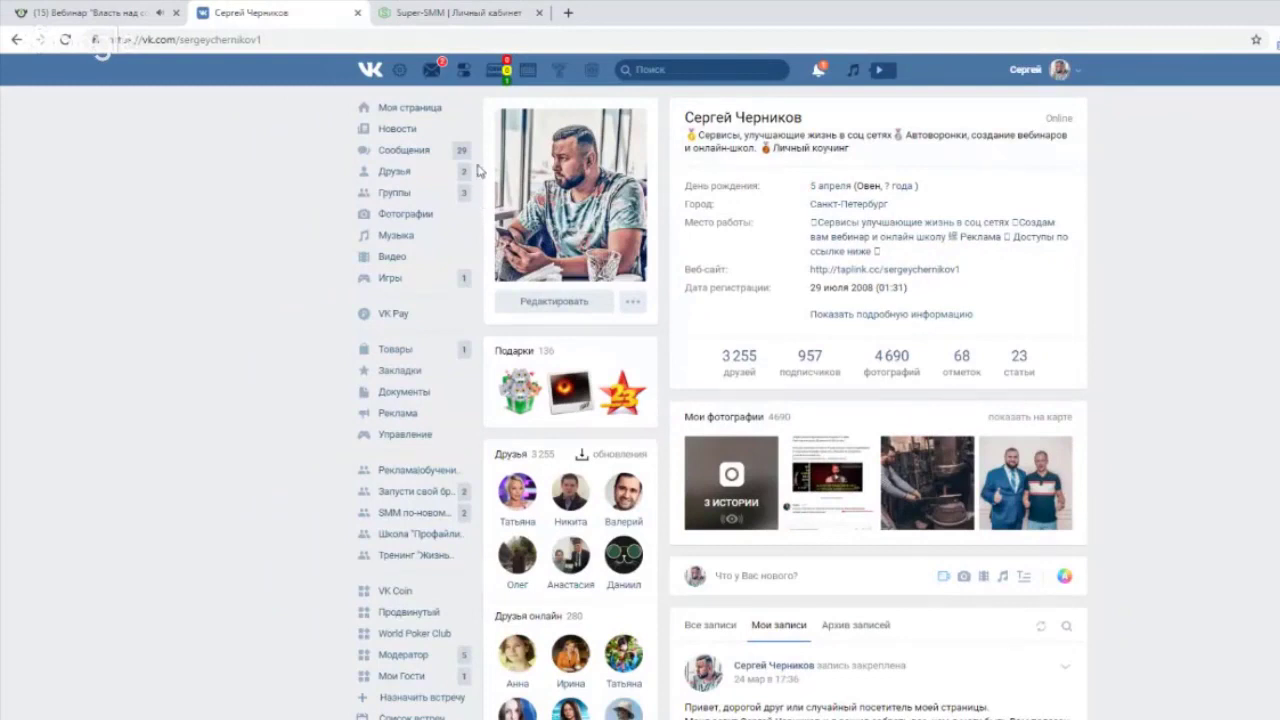
Open the personal secretary settings from the AI module panel, keeping the once-an-hour check interval.
{"action": "left_click", "coordinate": [465, 78]}
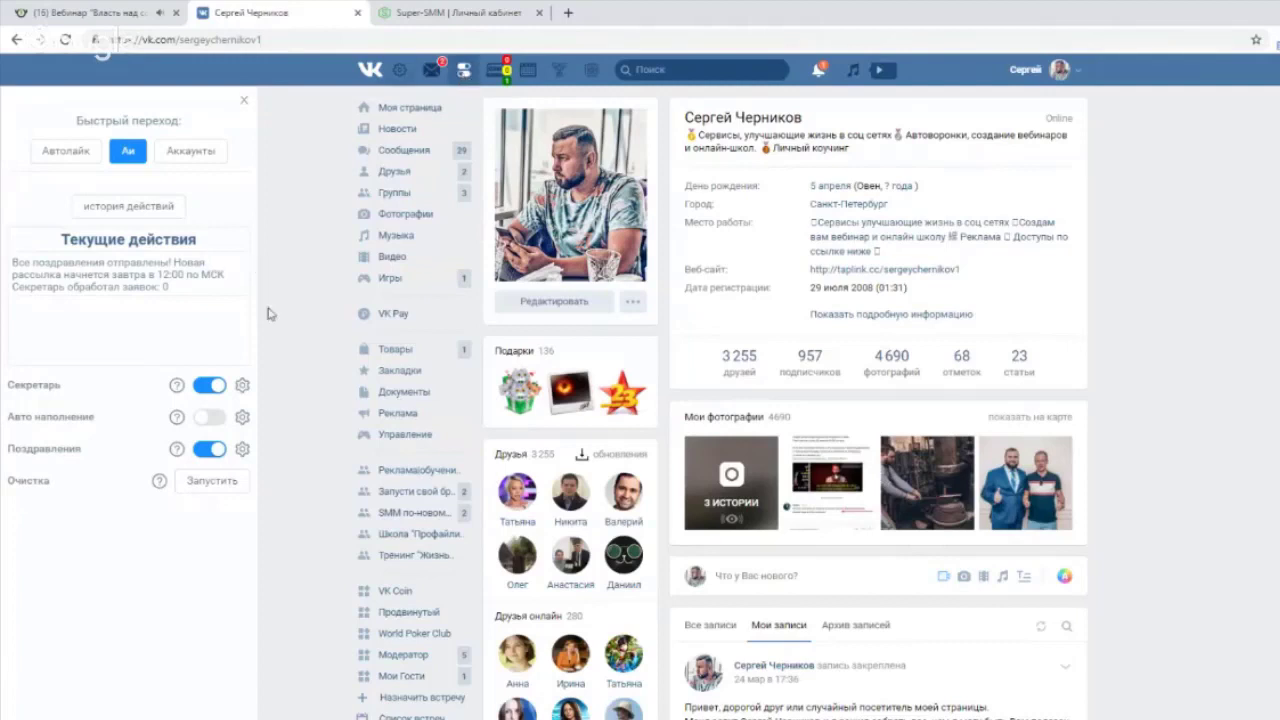
{"action": "left_click", "coordinate": [243, 388]}
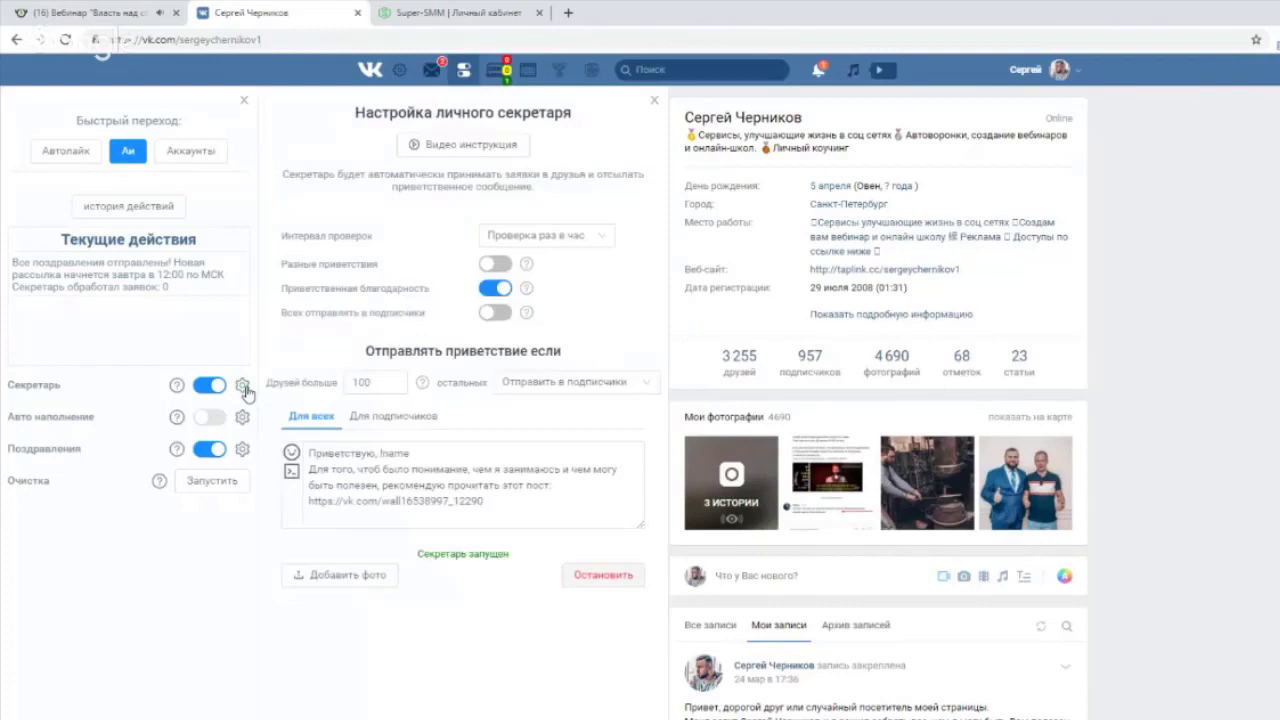
{"action": "left_click", "coordinate": [606, 240]}
{"action": "left_click", "coordinate": [609, 245]}
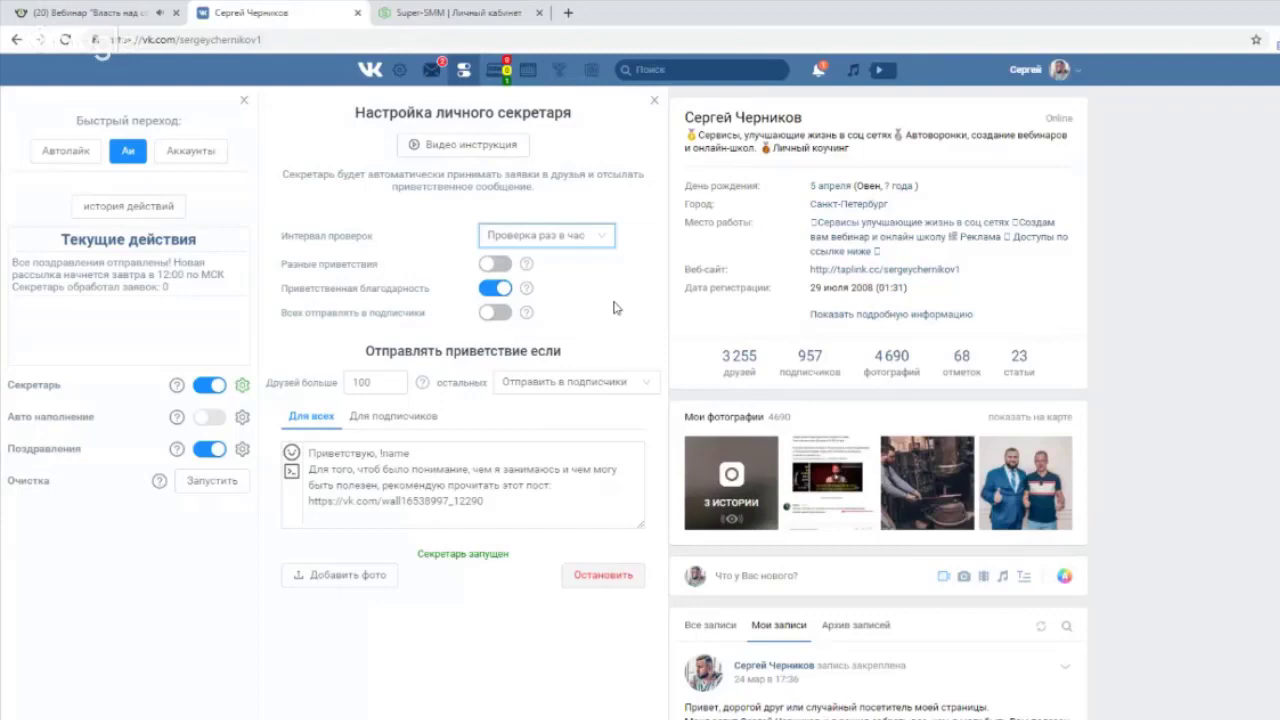
Select the greeting message text and enlarge the page to read it.
{"action": "left_click", "coordinate": [520, 510]}
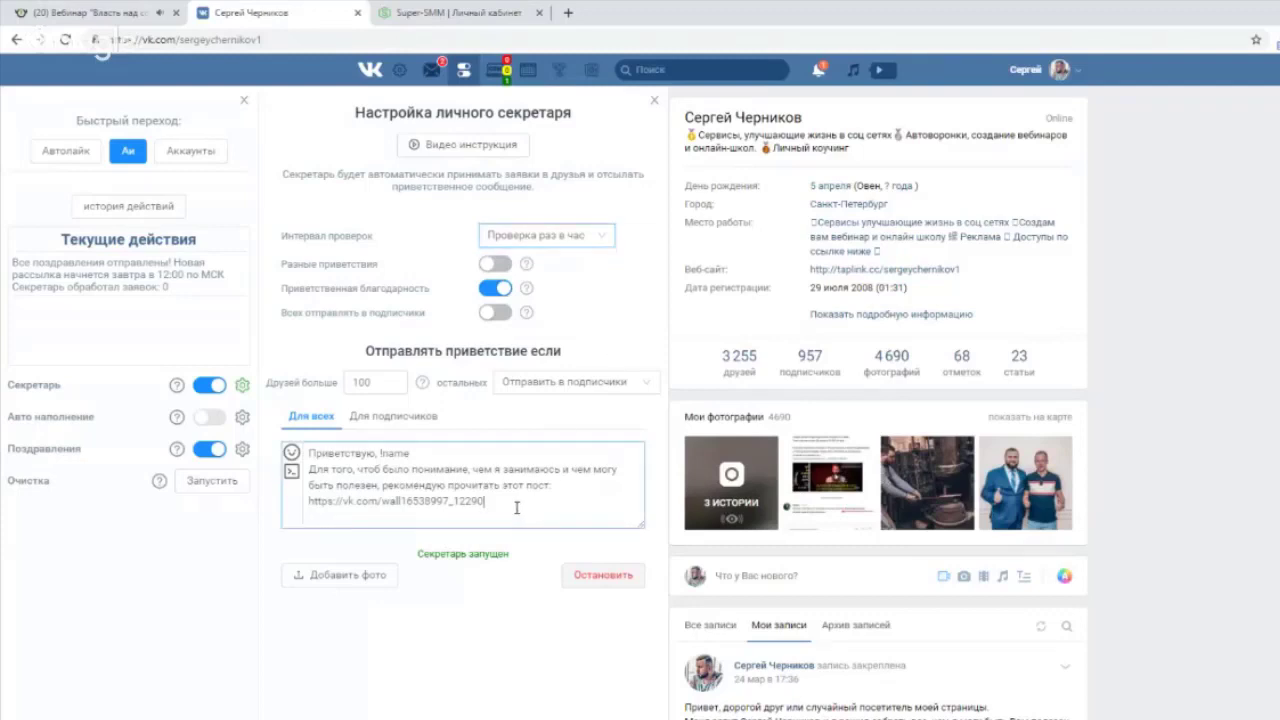
{"action": "left_click_drag", "start_coordinate": [518, 508], "coordinate": [418, 456]}
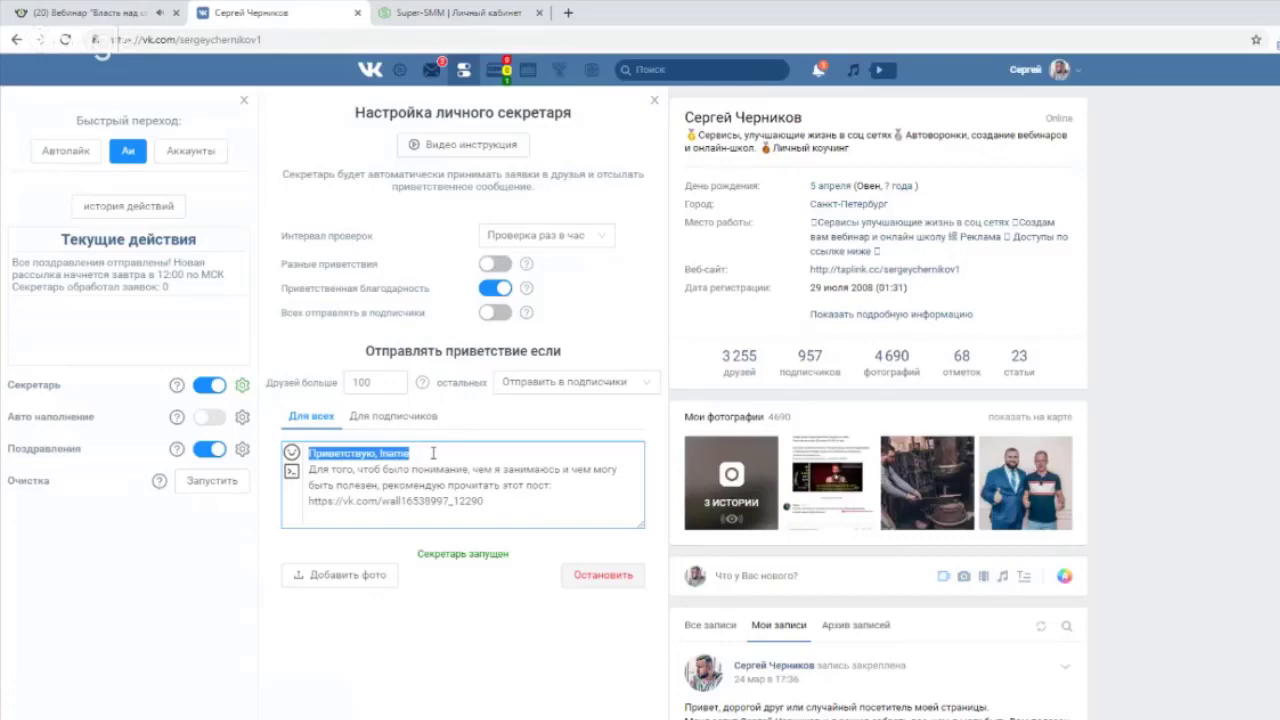
{"action": "key", "text": "ctrl+plus"}
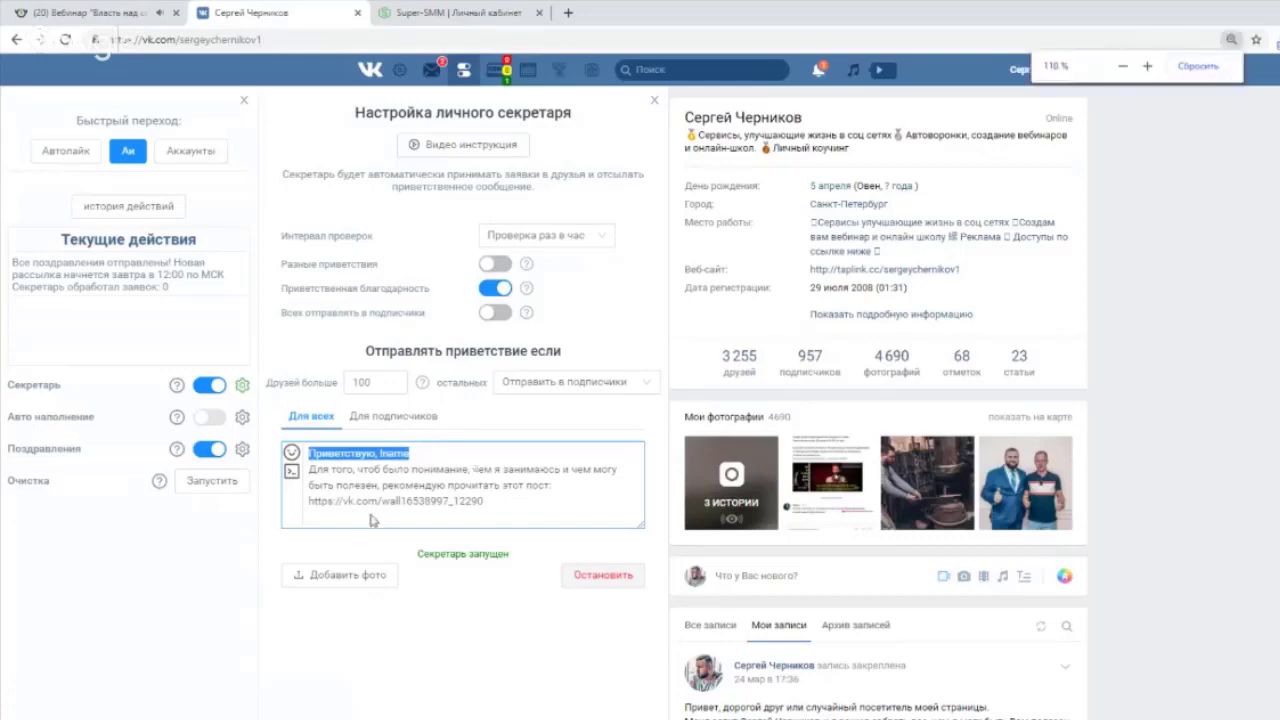
{"action": "key", "text": "ctrl+plus"}
{"action": "key", "text": "ctrl+plus"}
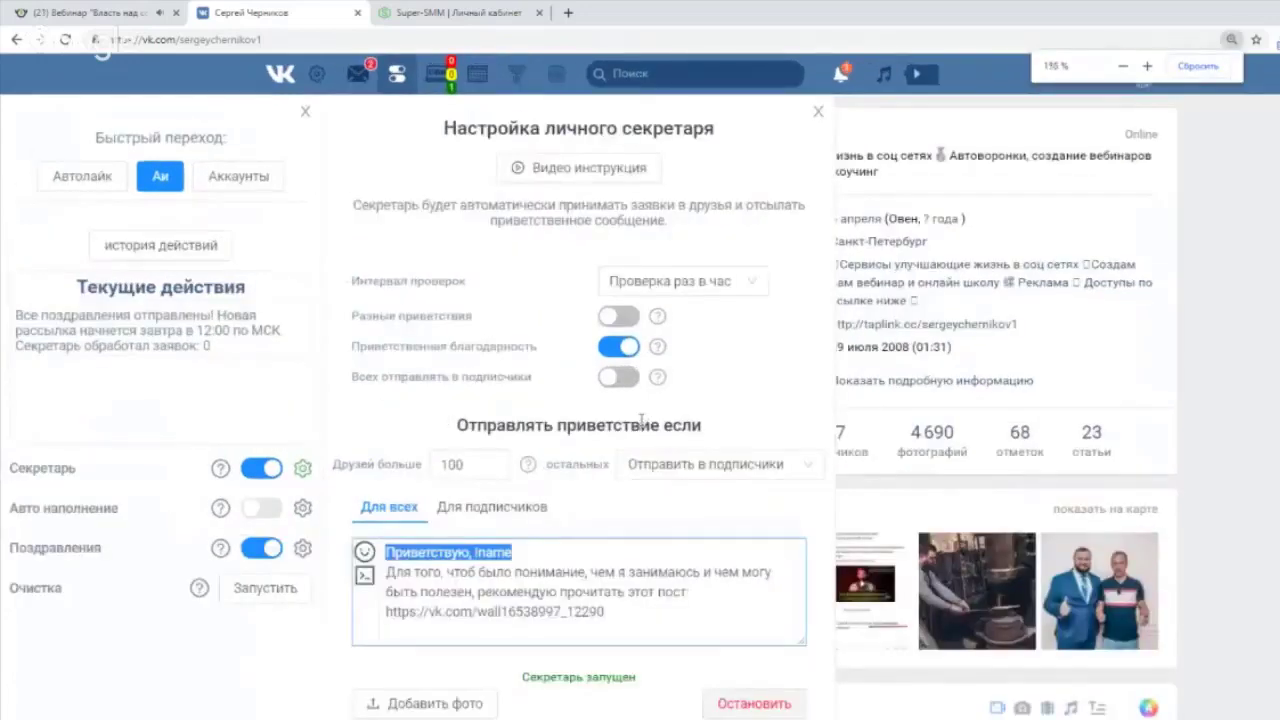
{"action": "key", "text": "ctrl+plus"}
{"action": "key", "text": "ctrl+plus"}
{"action": "key", "text": "ctrl+minus"}
{"action": "key", "text": "ctrl+minus"}
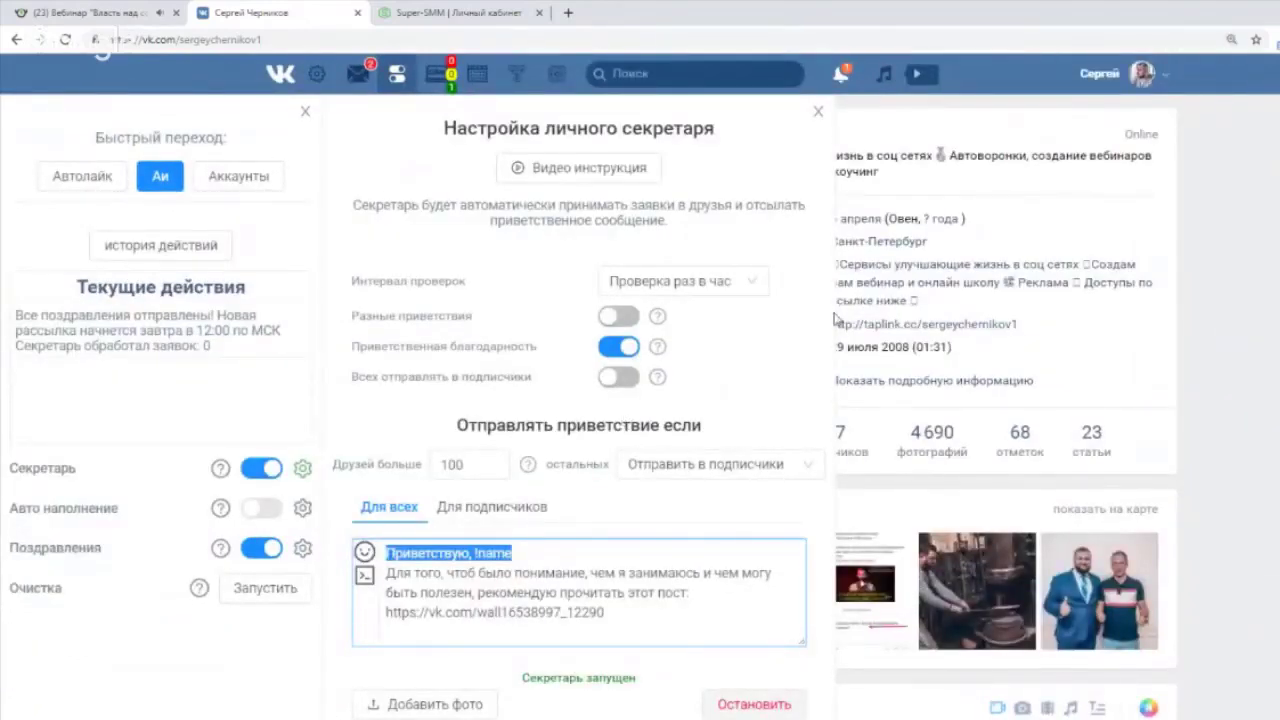
Compare the Для подписчиков and Для всех greetings and check the 100-friends threshold.
{"action": "left_click", "coordinate": [610, 500]}
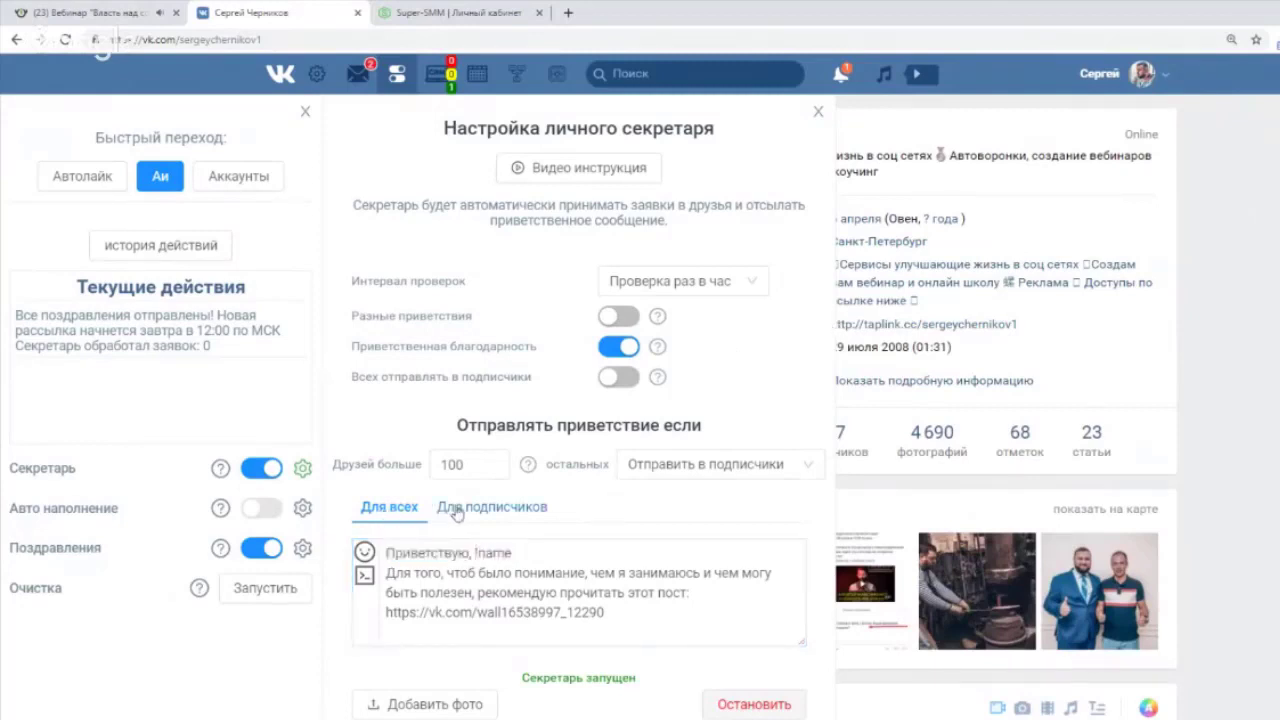
{"action": "left_click", "coordinate": [485, 545]}
{"action": "left_click", "coordinate": [500, 508]}
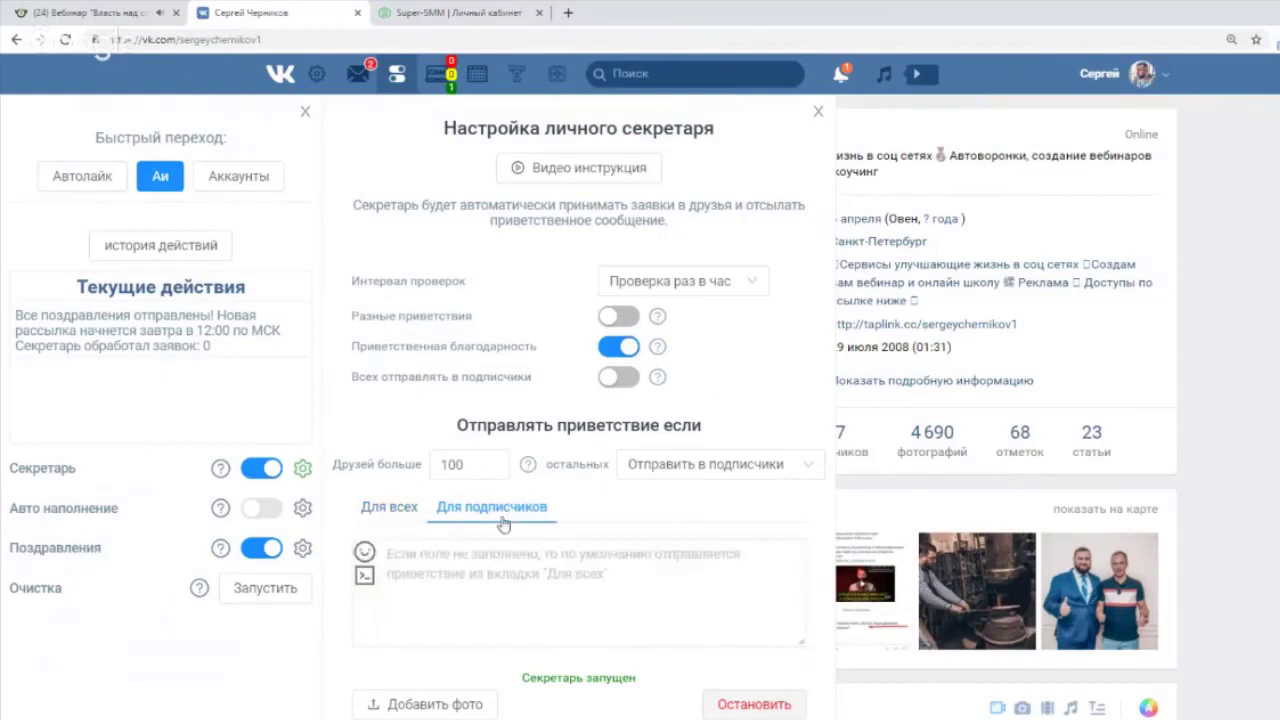
{"action": "left_click", "coordinate": [390, 510]}
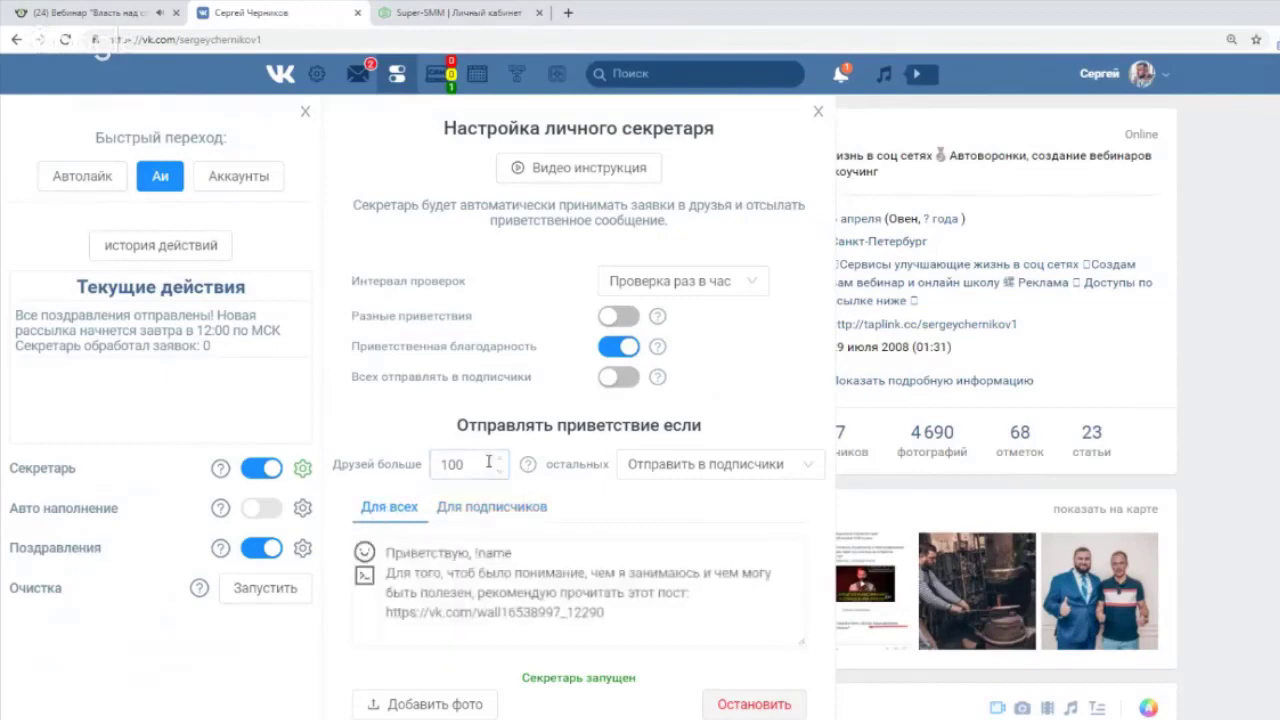
{"action": "left_click_drag", "start_coordinate": [472, 467], "coordinate": [434, 466]}
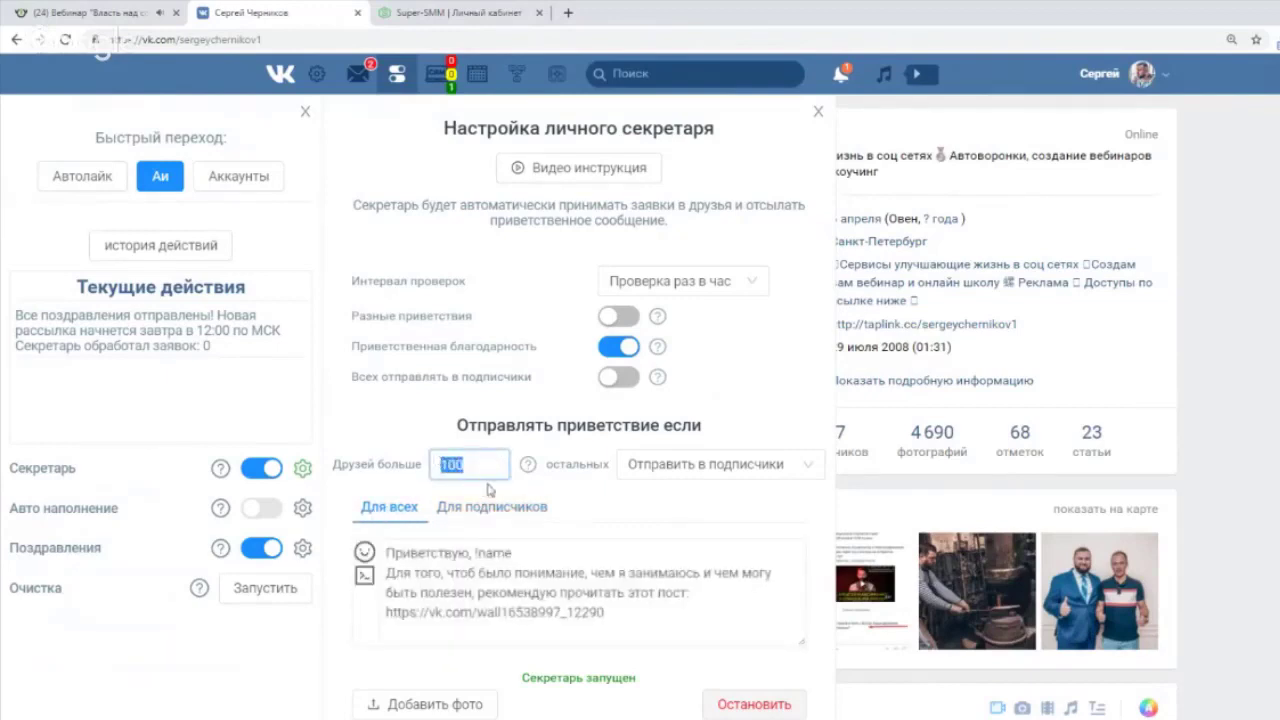
{"action": "left_click", "coordinate": [490, 503]}
{"action": "left_click", "coordinate": [398, 507]}
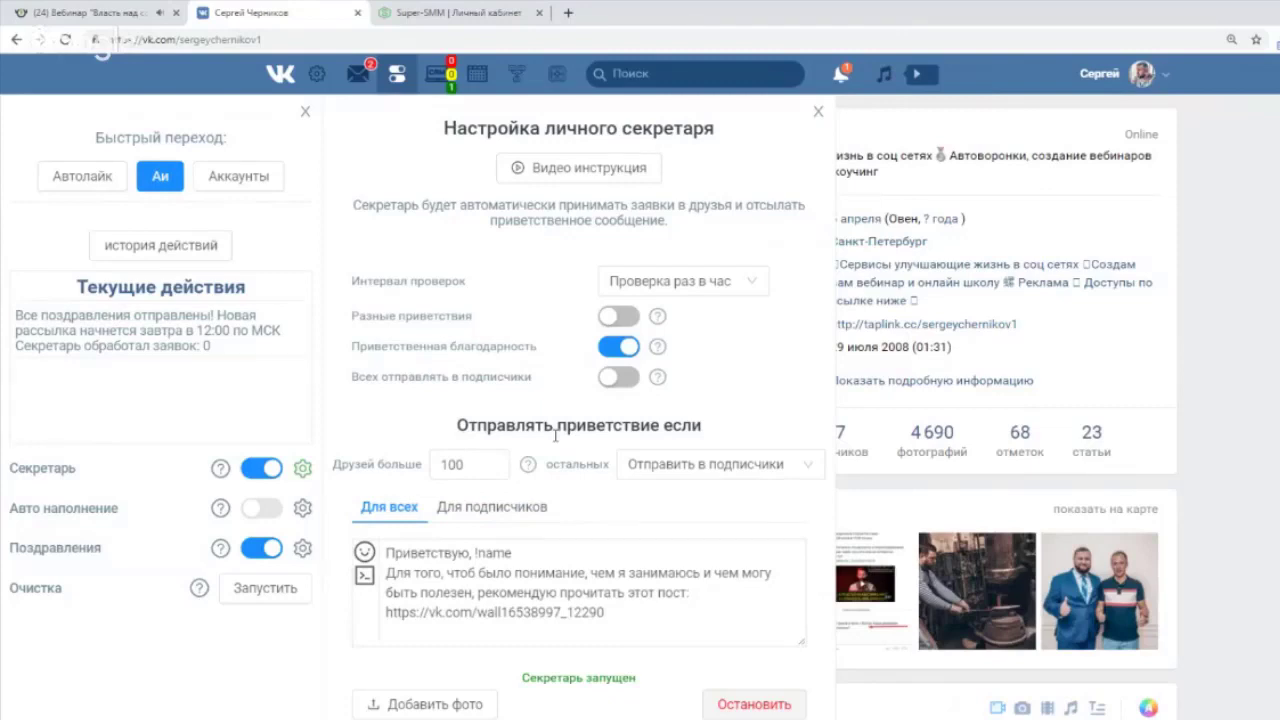
Review the greeting text and its post link, then close the secretary settings.
{"action": "left_click_drag", "start_coordinate": [387, 548], "coordinate": [628, 612]}
{"action": "left_click", "coordinate": [642, 612]}
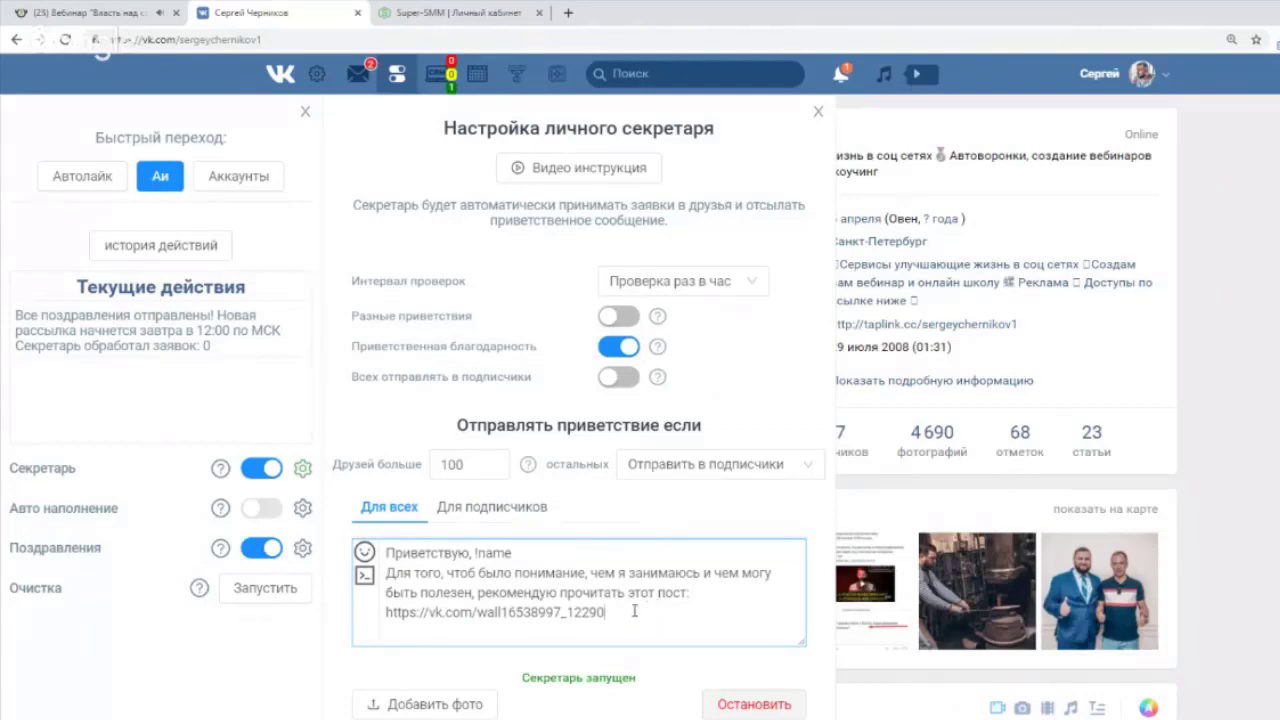
{"action": "left_click_drag", "start_coordinate": [635, 612], "coordinate": [384, 614]}
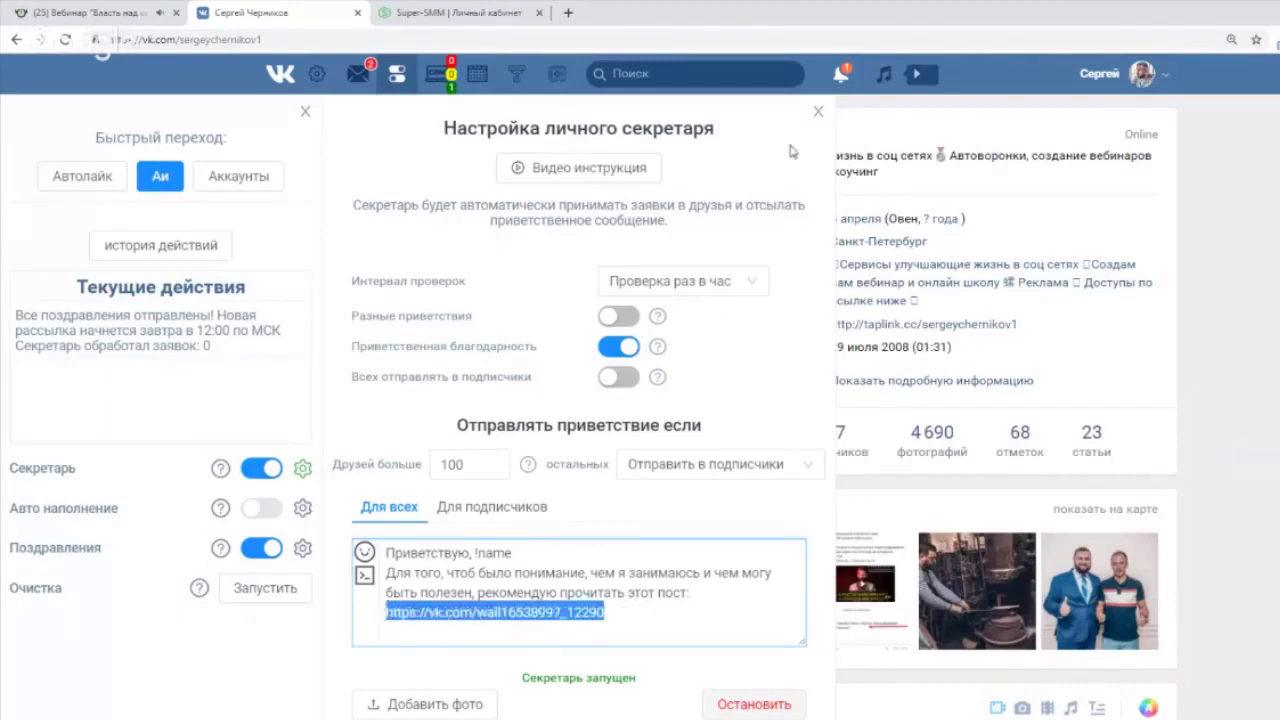
{"action": "left_click", "coordinate": [818, 112]}
{"action": "scroll", "coordinate": [800, 395], "scroll_direction": "down", "scroll_amount": 6}
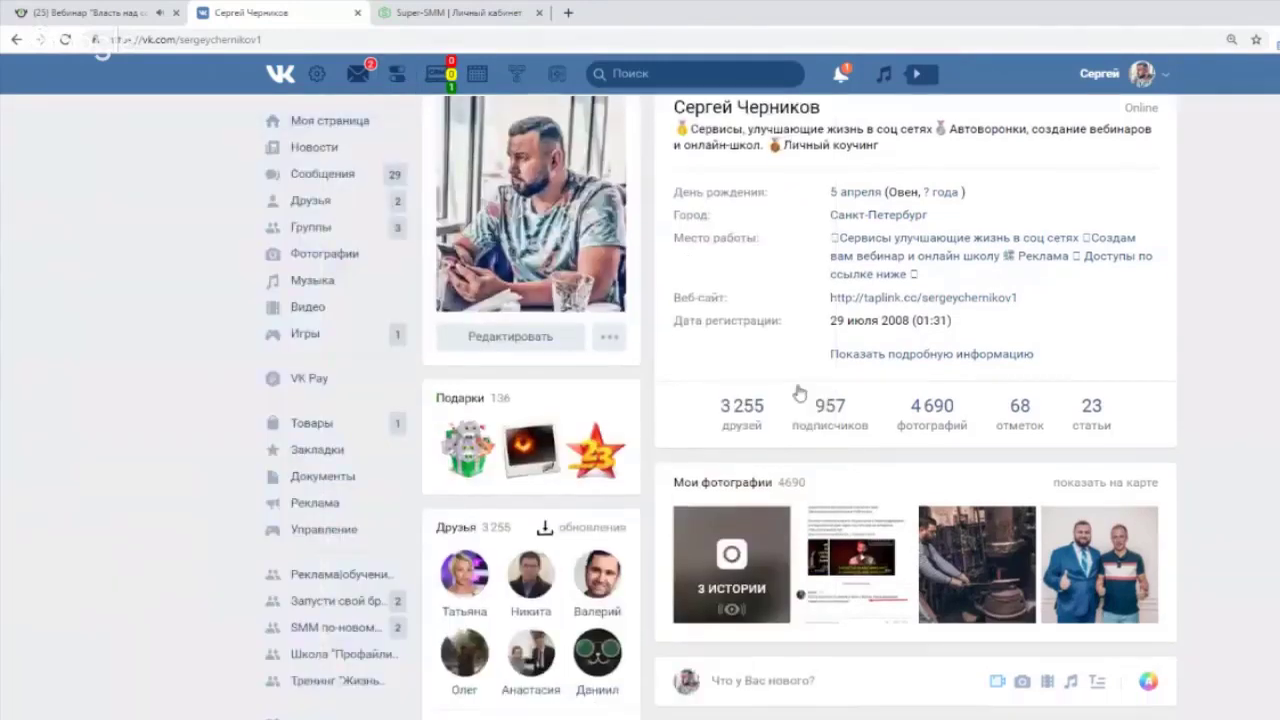
{"action": "scroll", "coordinate": [905, 503], "scroll_direction": "down", "scroll_amount": 3}
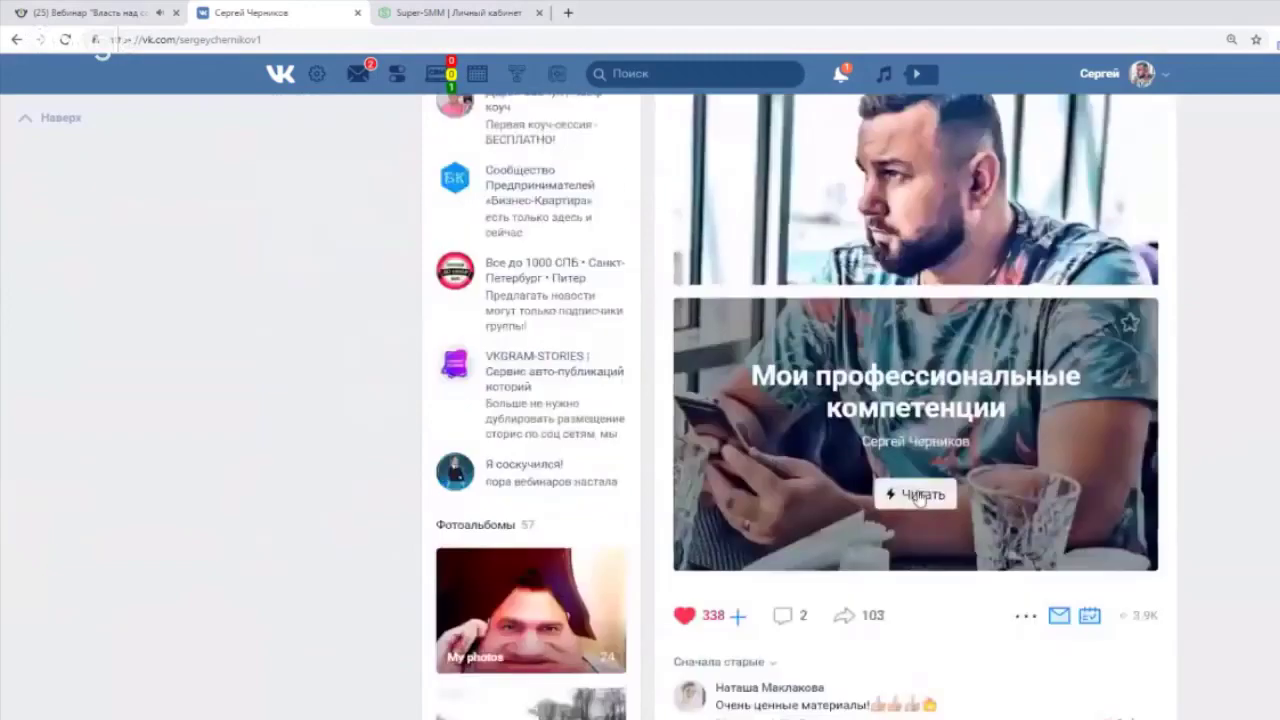
{"action": "left_click", "coordinate": [912, 493]}
{"action": "scroll", "coordinate": [954, 449], "scroll_direction": "down", "scroll_amount": 2}
{"action": "scroll", "coordinate": [870, 450], "scroll_direction": "down", "scroll_amount": 15}
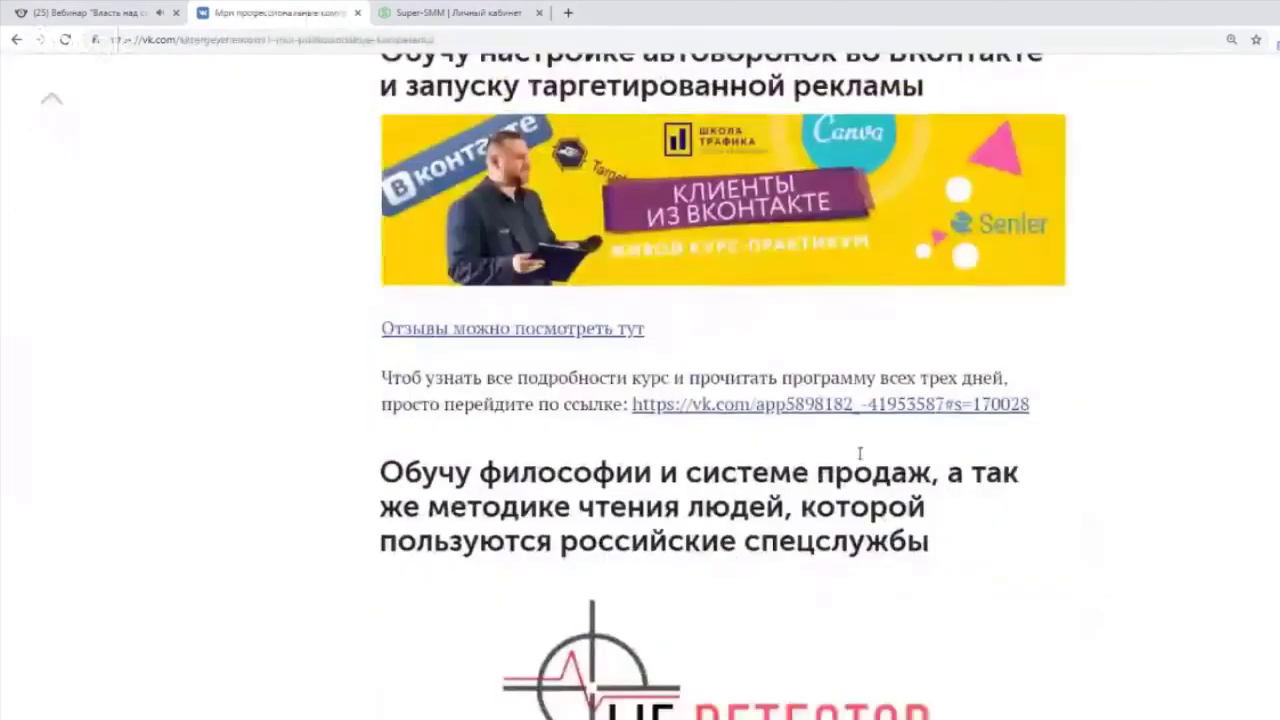
{"action": "scroll", "coordinate": [855, 461], "scroll_direction": "down", "scroll_amount": 10}
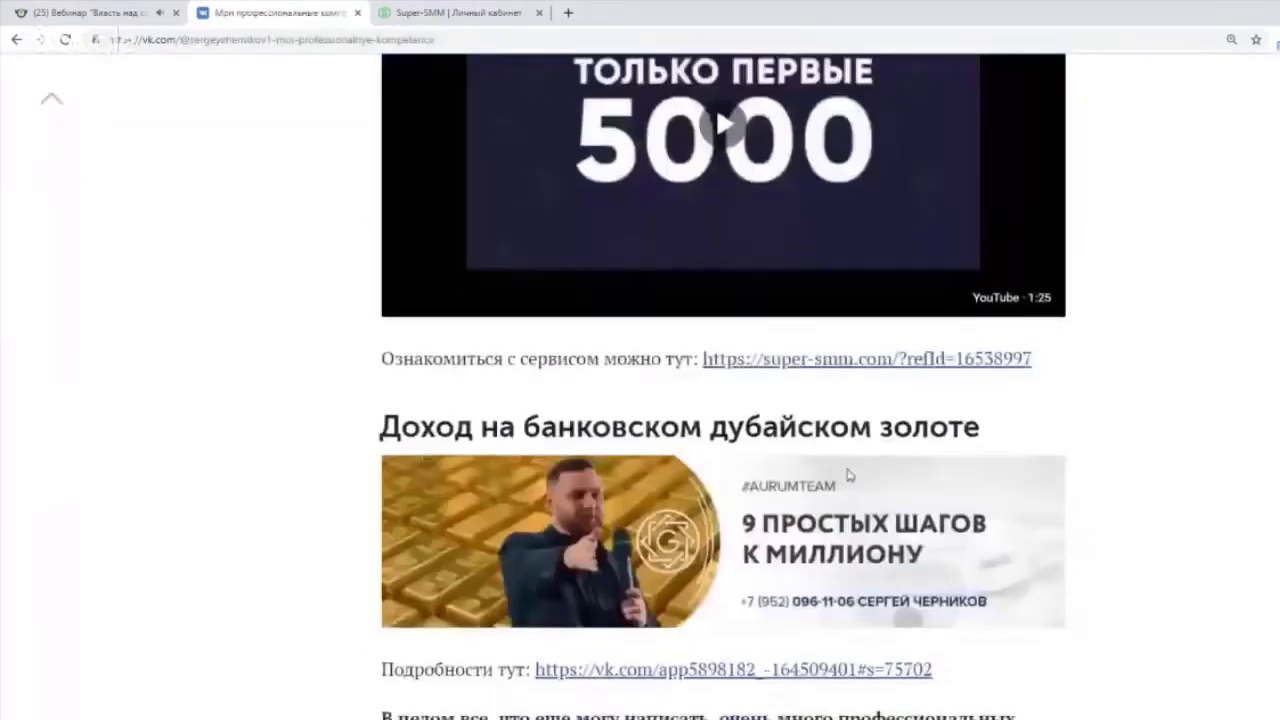
{"action": "scroll", "coordinate": [848, 485], "scroll_direction": "up", "scroll_amount": 8}
{"action": "scroll", "coordinate": [845, 483], "scroll_direction": "up", "scroll_amount": 20}
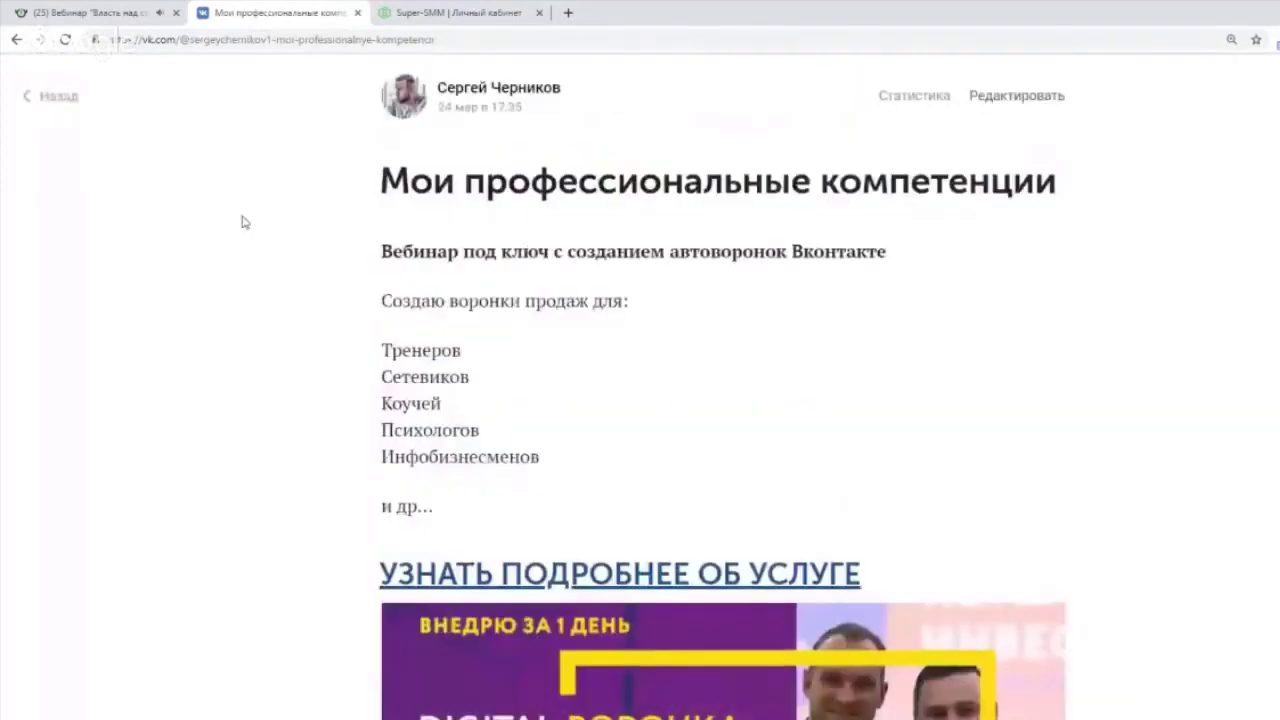
{"action": "left_click", "coordinate": [60, 96]}
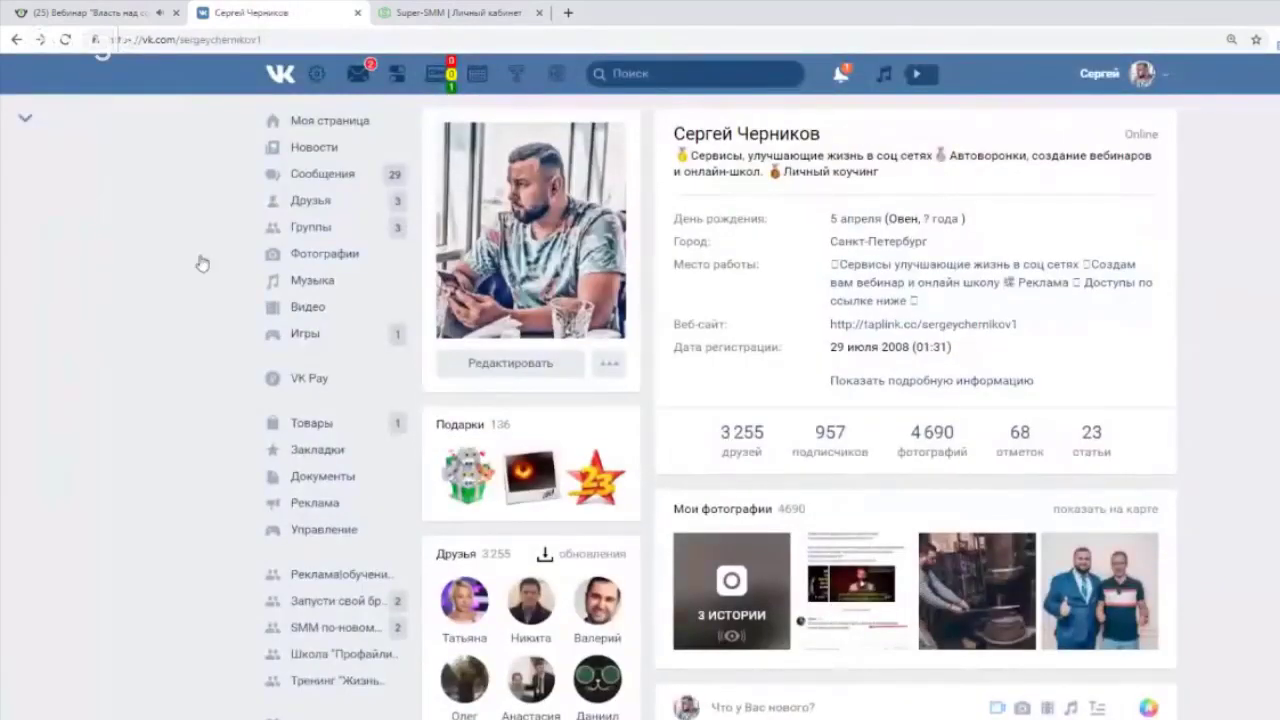
Reopen Настройка личного секретаря via the Секретарь gear in the AI module panel.
{"action": "left_click", "coordinate": [398, 73]}
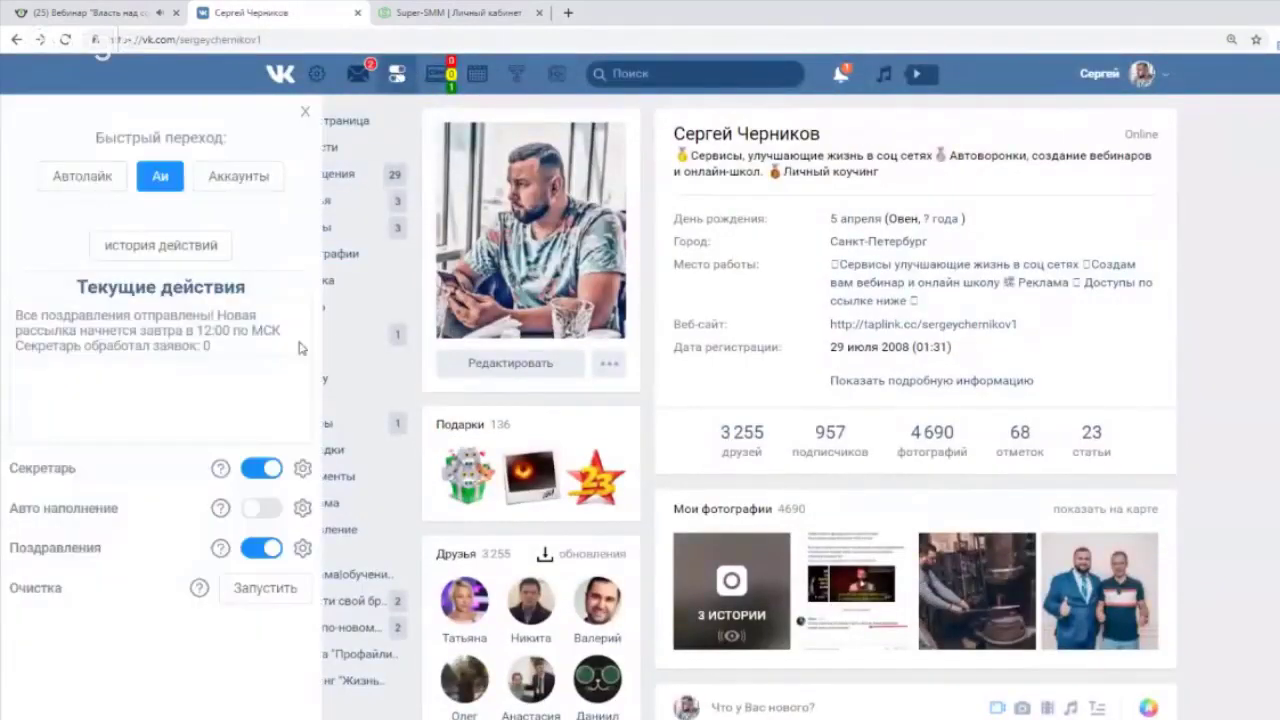
{"action": "left_click", "coordinate": [302, 470]}
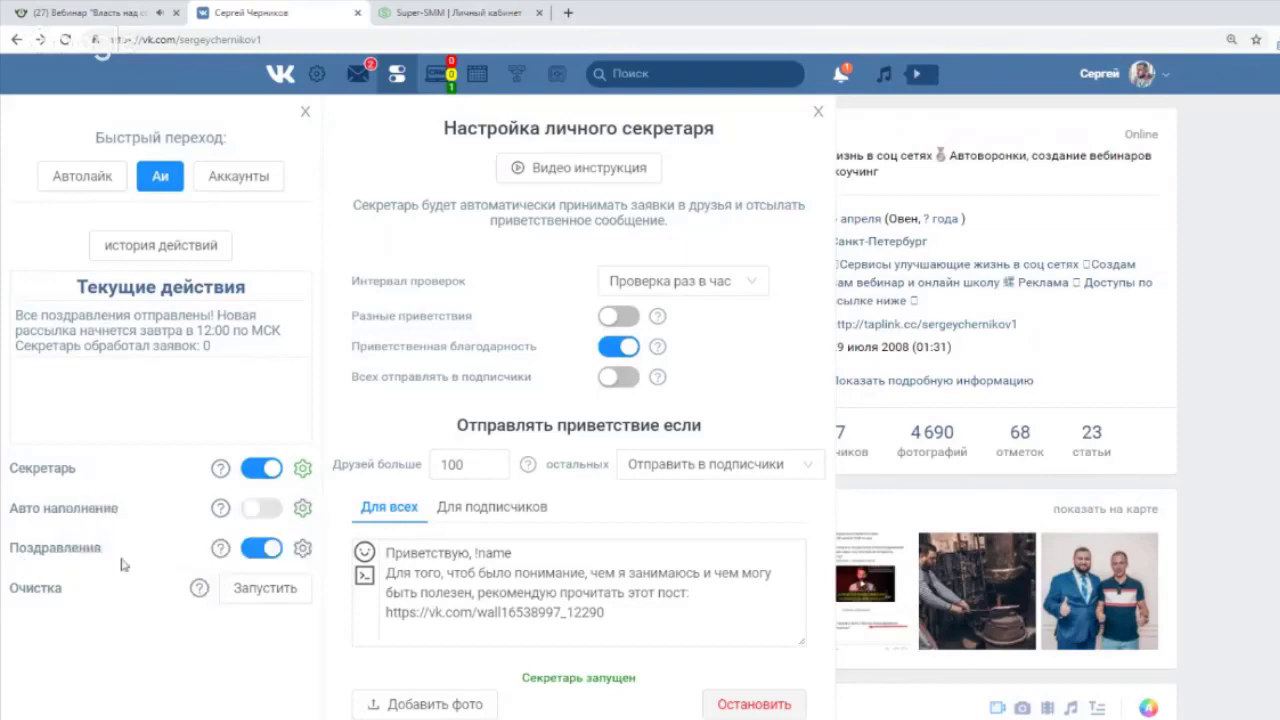
In birthday greetings, tick 'Поздравлять подписчиков' and 'Поздравлять только знакомых', then edit the template text.
{"action": "left_click", "coordinate": [303, 554]}
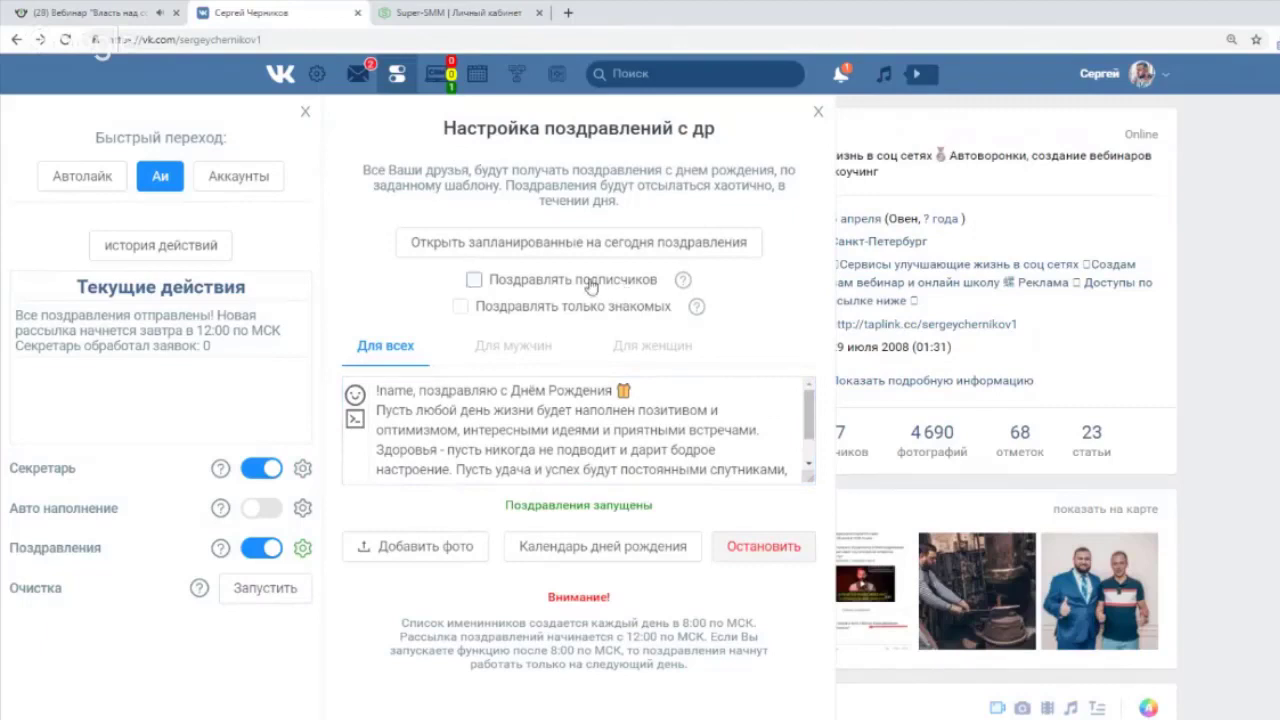
{"action": "left_click", "coordinate": [474, 284]}
{"action": "left_click", "coordinate": [462, 308]}
{"action": "left_click", "coordinate": [392, 391]}
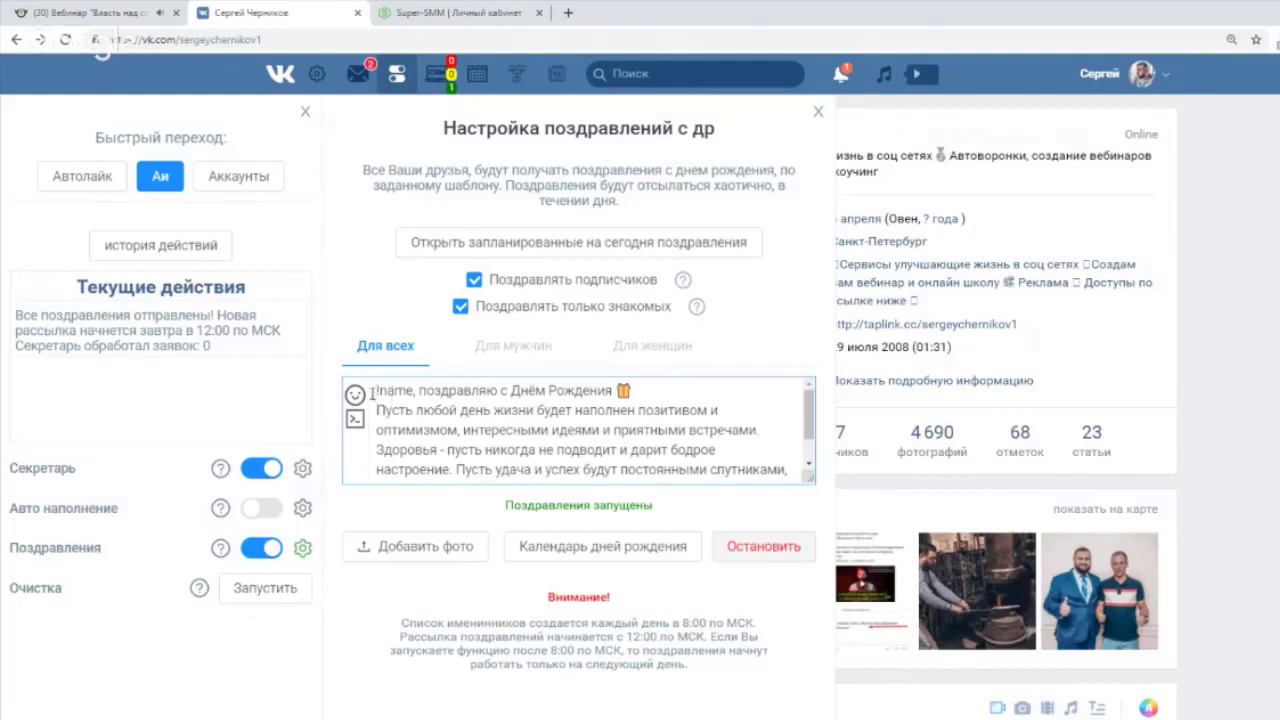
{"action": "left_click_drag", "start_coordinate": [376, 392], "coordinate": [810, 399]}
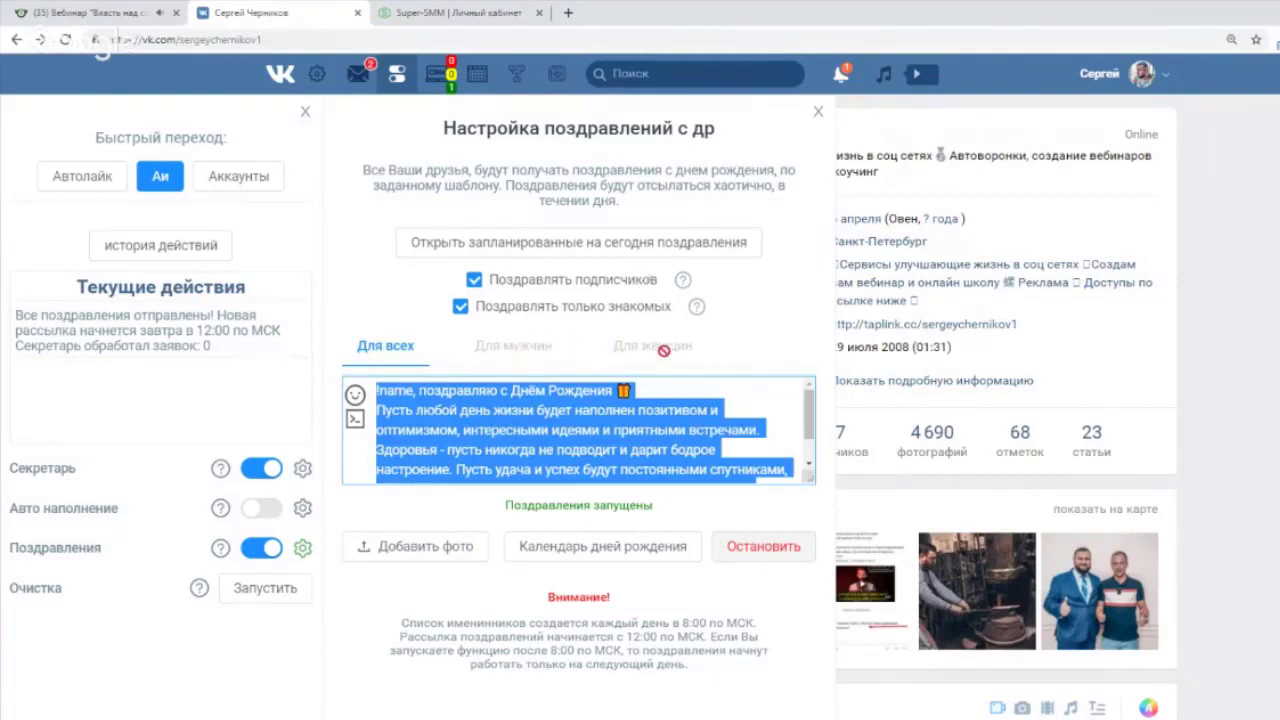
{"action": "left_click", "coordinate": [378, 390]}
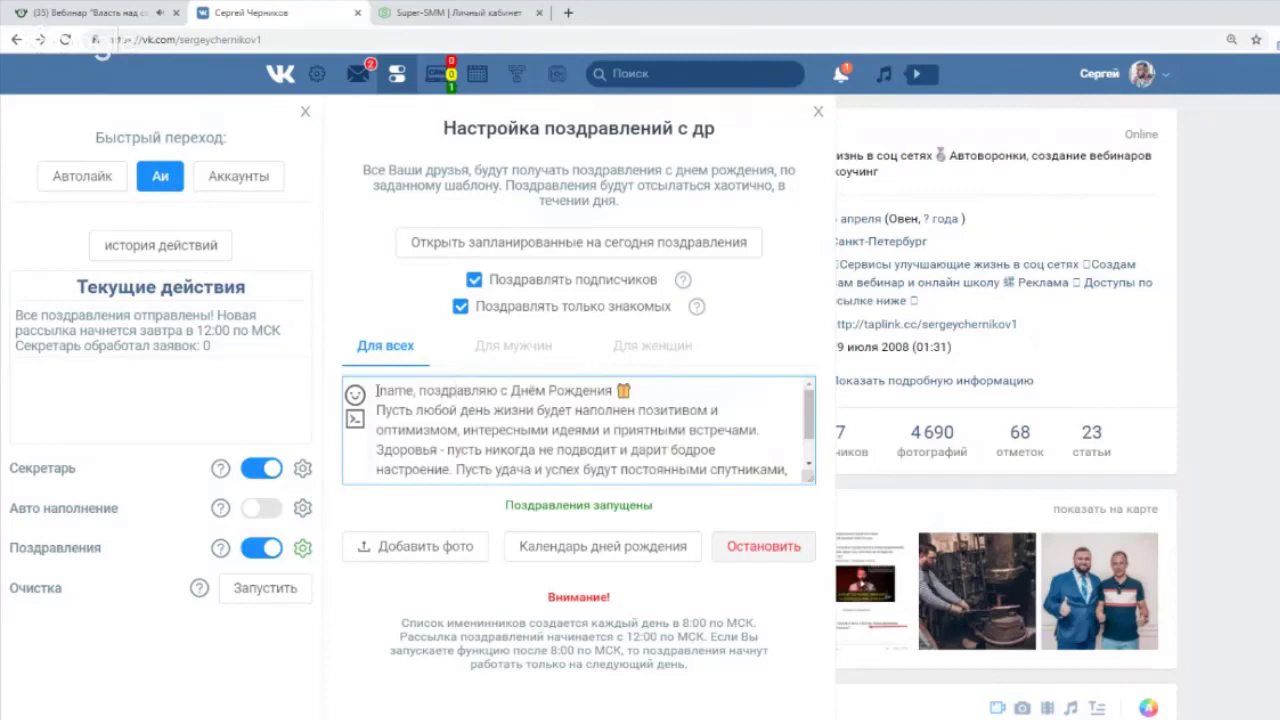
{"action": "left_click_drag", "start_coordinate": [376, 390], "coordinate": [811, 424]}
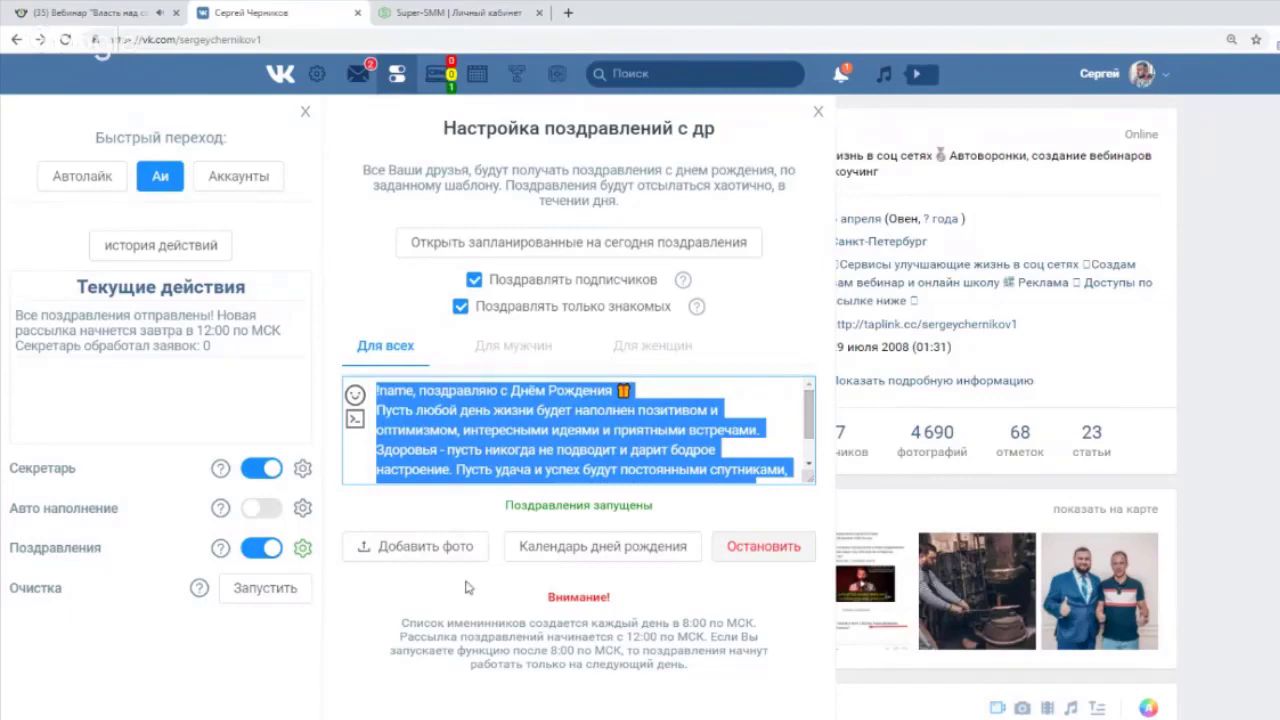
{"action": "left_click", "coordinate": [388, 606]}
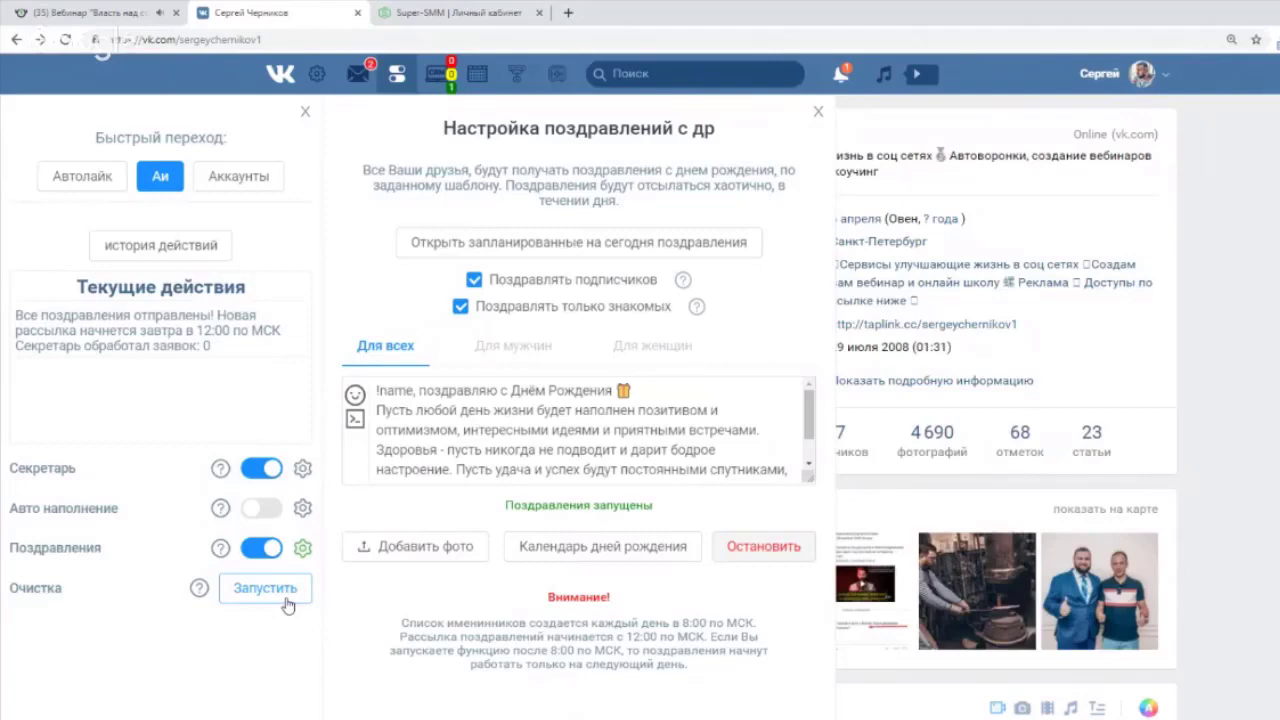
Run Очистка on the Друзья tab, review the five banned friends found, and remove them.
{"action": "left_click", "coordinate": [285, 598]}
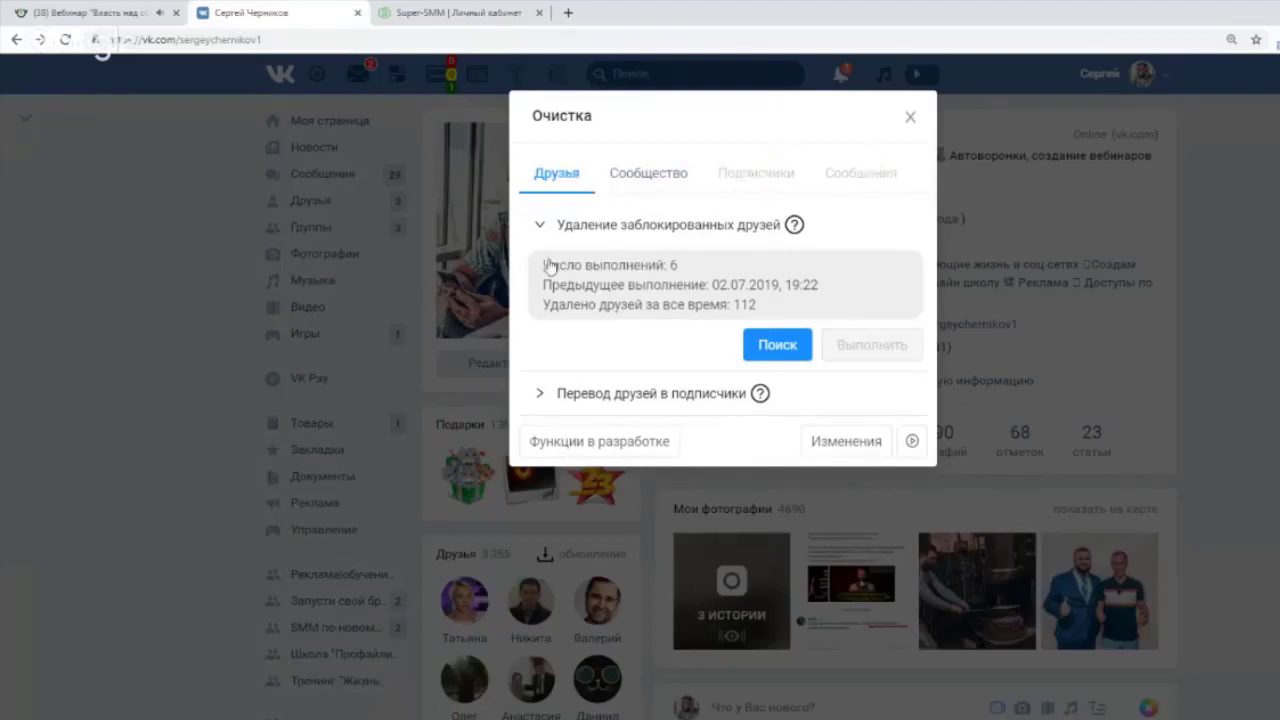
{"action": "left_click", "coordinate": [771, 346]}
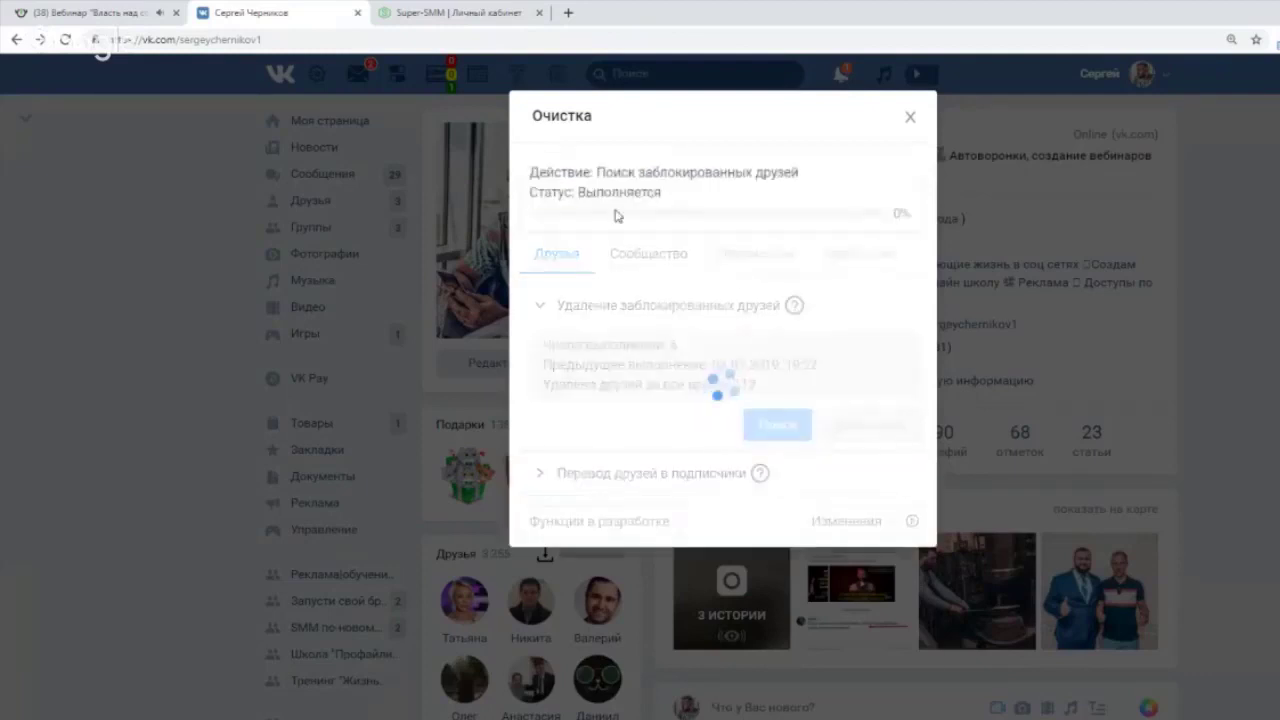
{"action": "left_click_drag", "start_coordinate": [540, 458], "coordinate": [638, 462]}
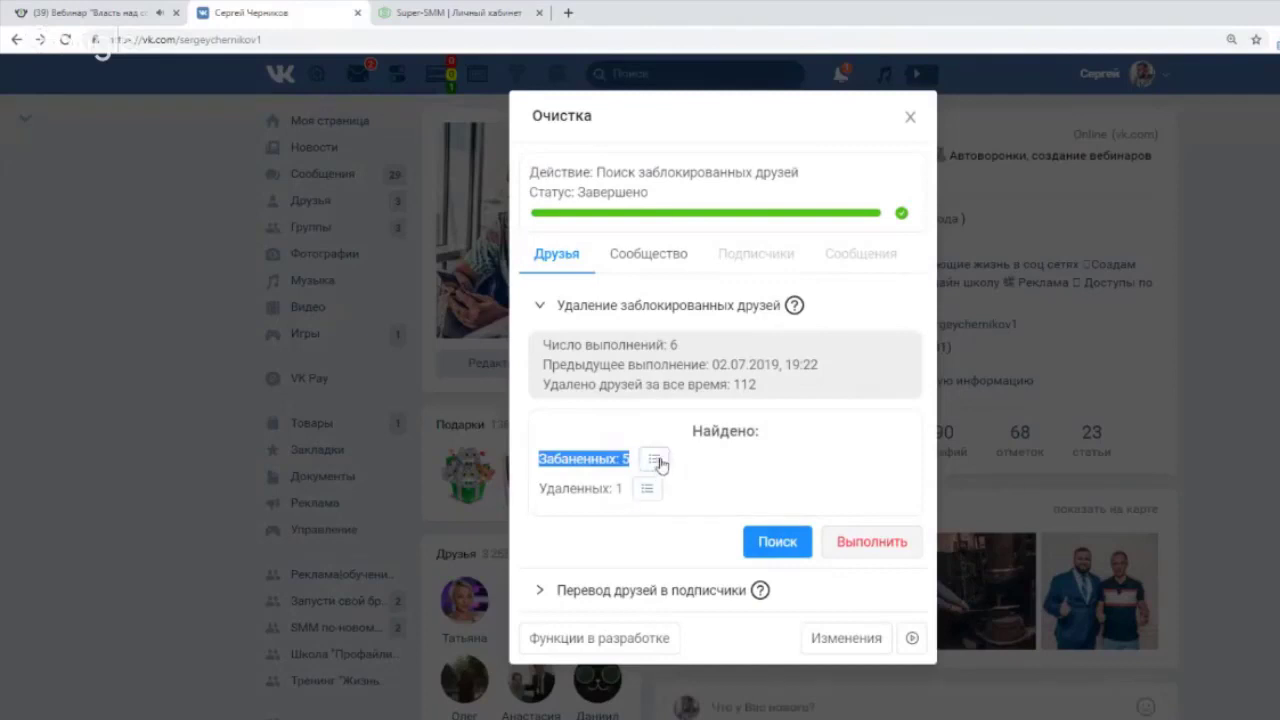
{"action": "left_click", "coordinate": [657, 465]}
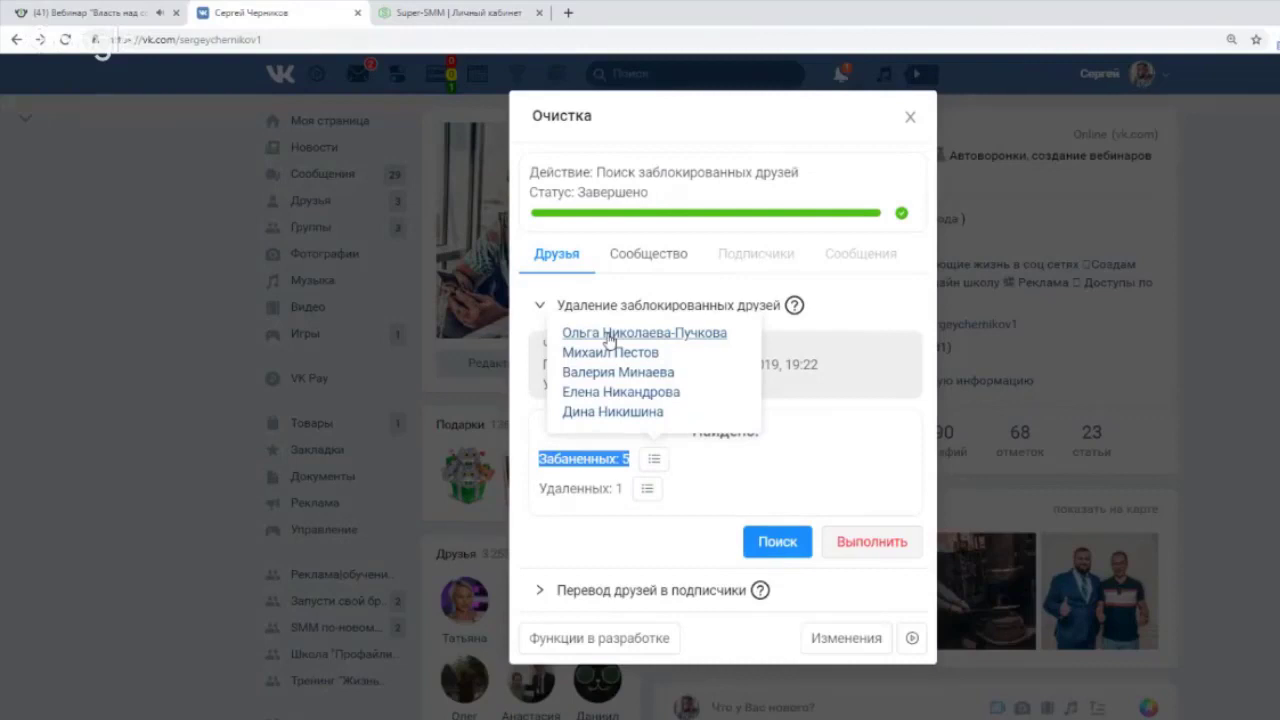
{"action": "left_click", "coordinate": [717, 480]}
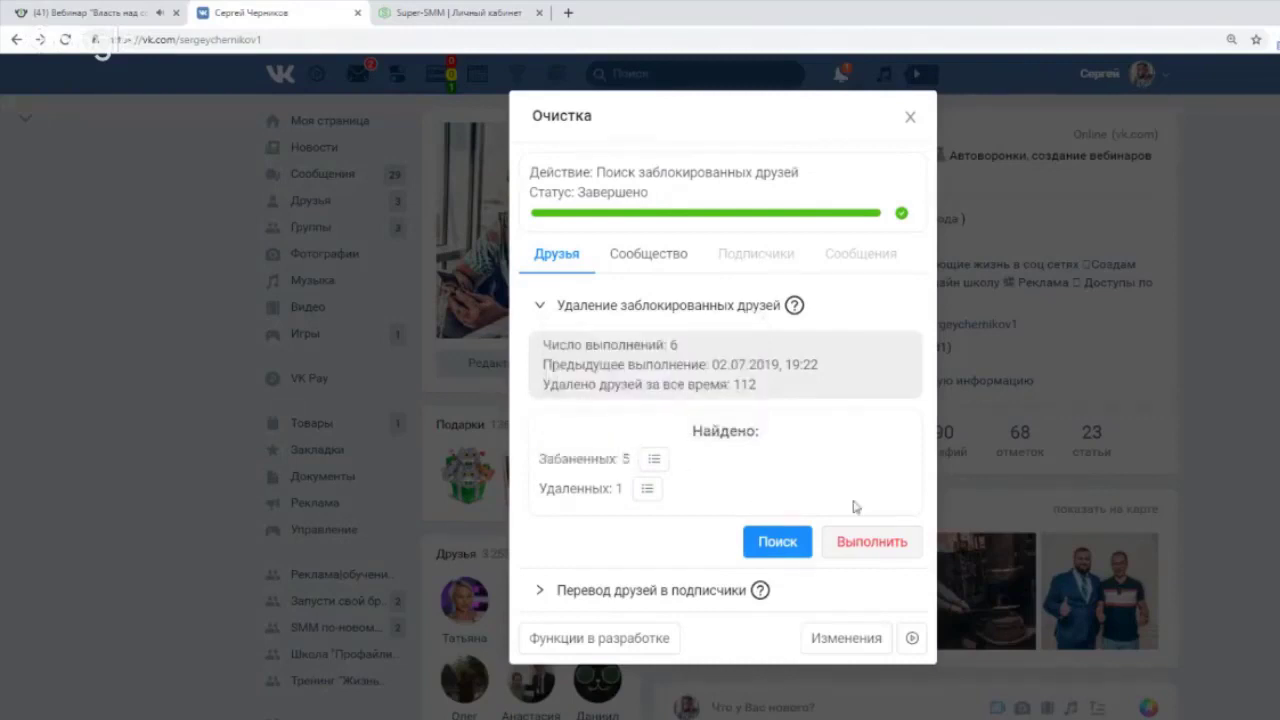
{"action": "left_click", "coordinate": [864, 550]}
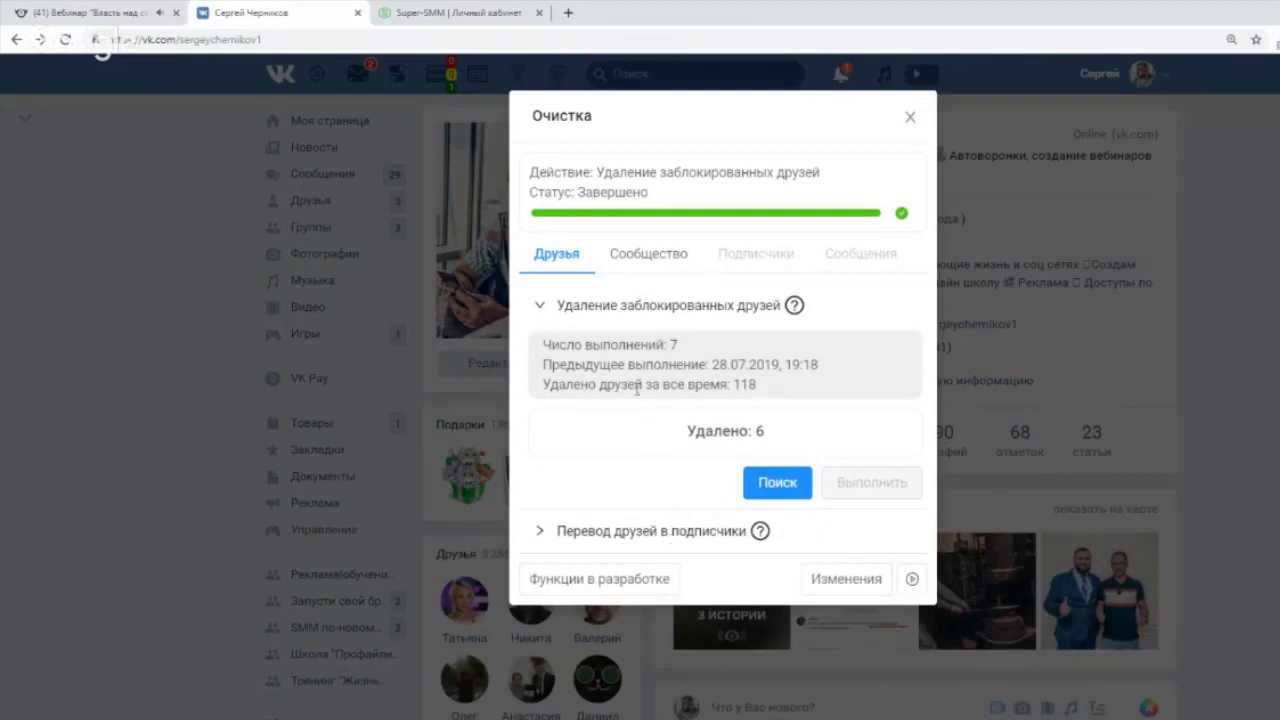
Clean the mortgage community of its 21 blocked members on the Сообщество tab, then close Очистка.
{"action": "left_click", "coordinate": [637, 262]}
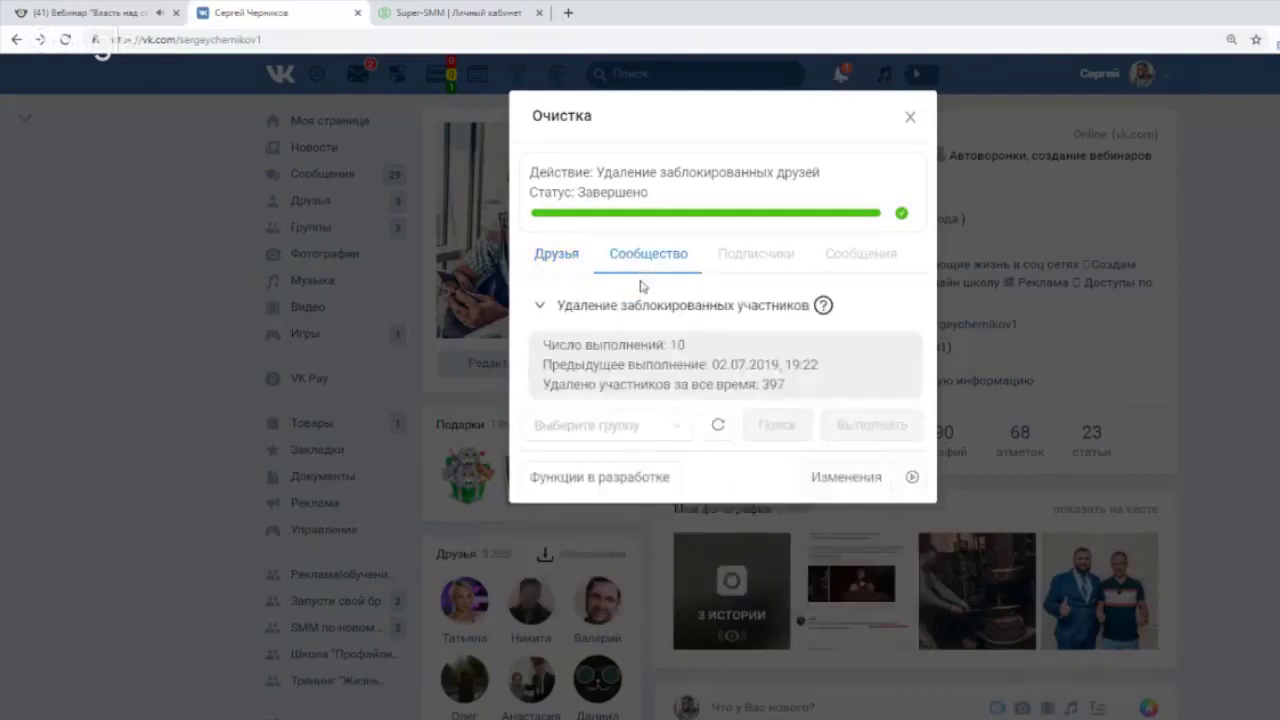
{"action": "left_click", "coordinate": [655, 429]}
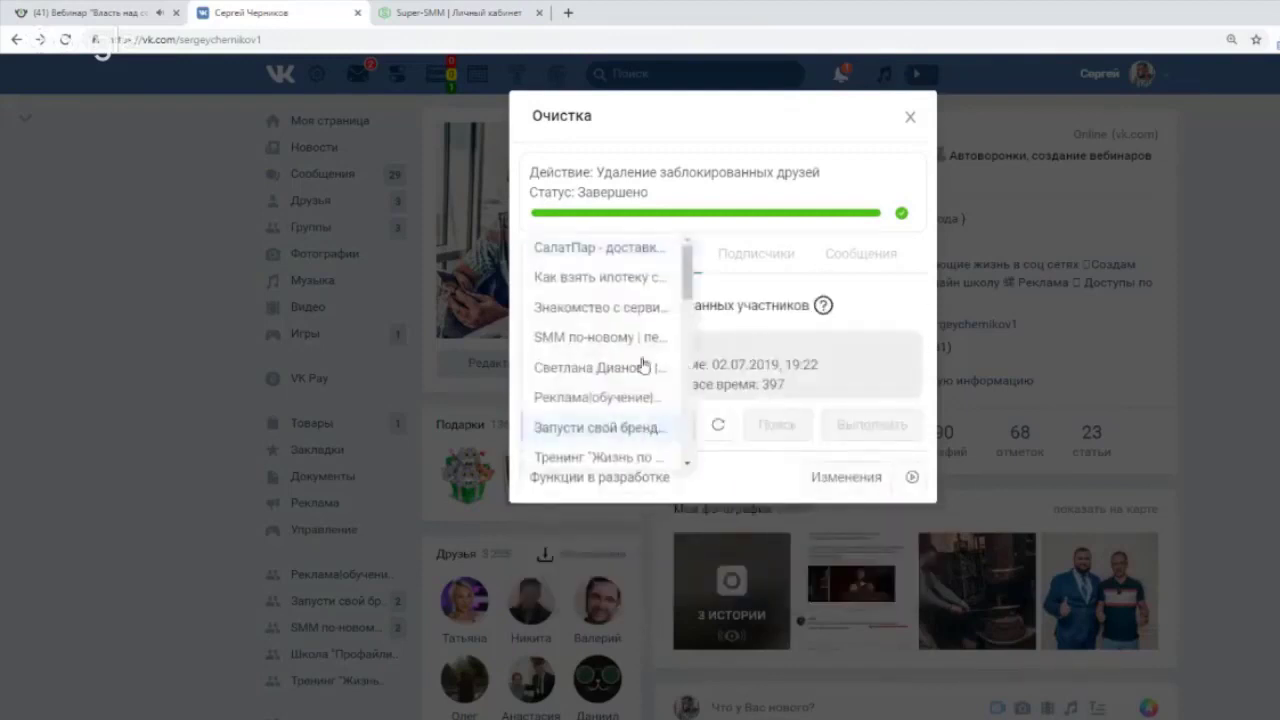
{"action": "left_click", "coordinate": [626, 277]}
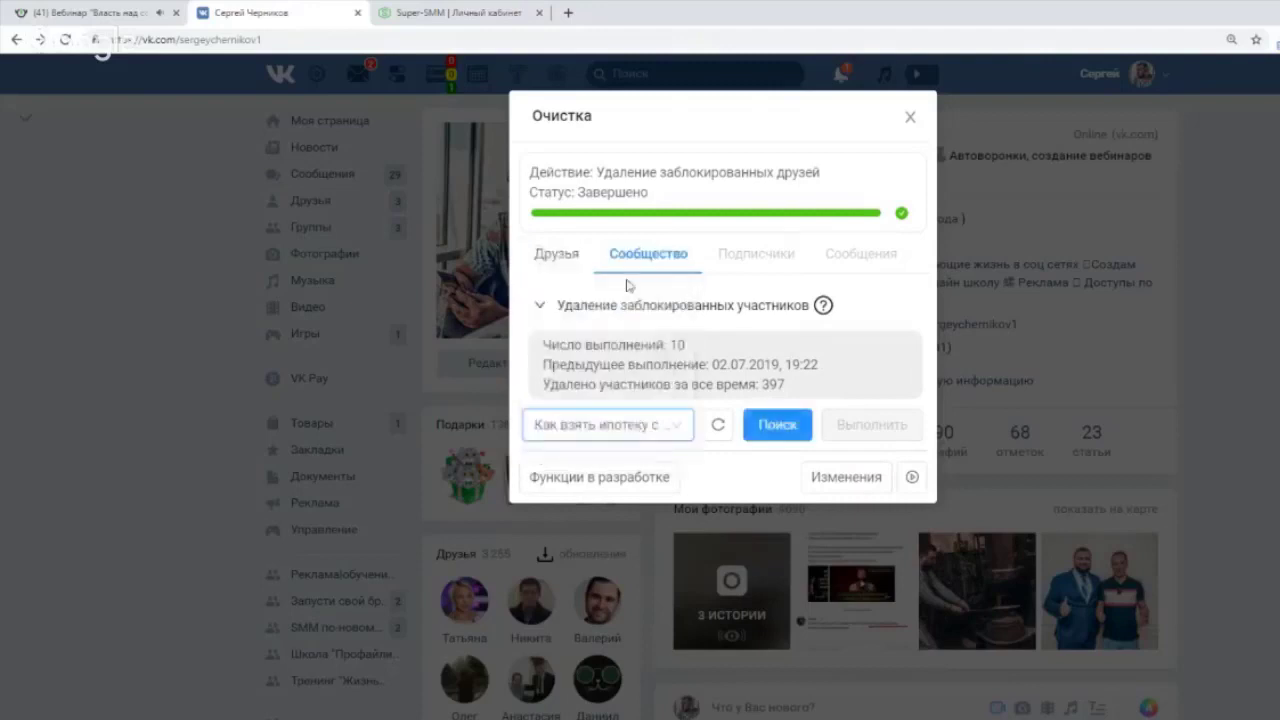
{"action": "left_click", "coordinate": [779, 426]}
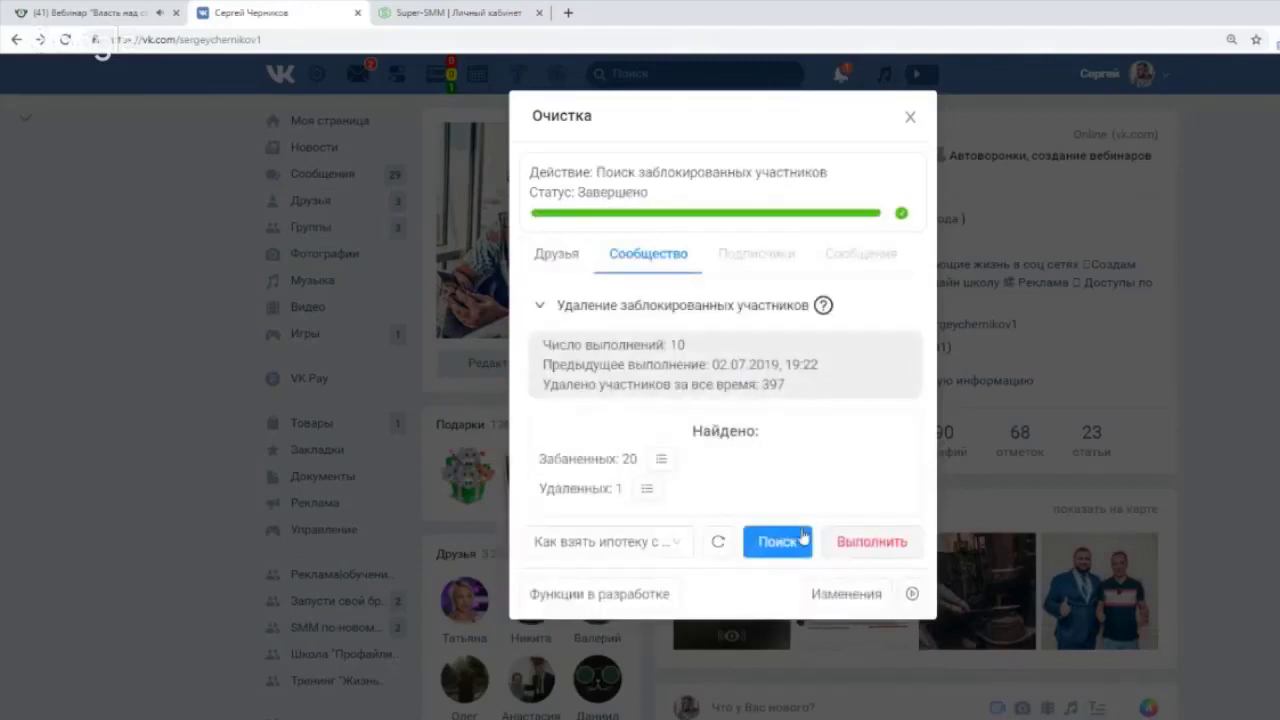
{"action": "left_click", "coordinate": [870, 542]}
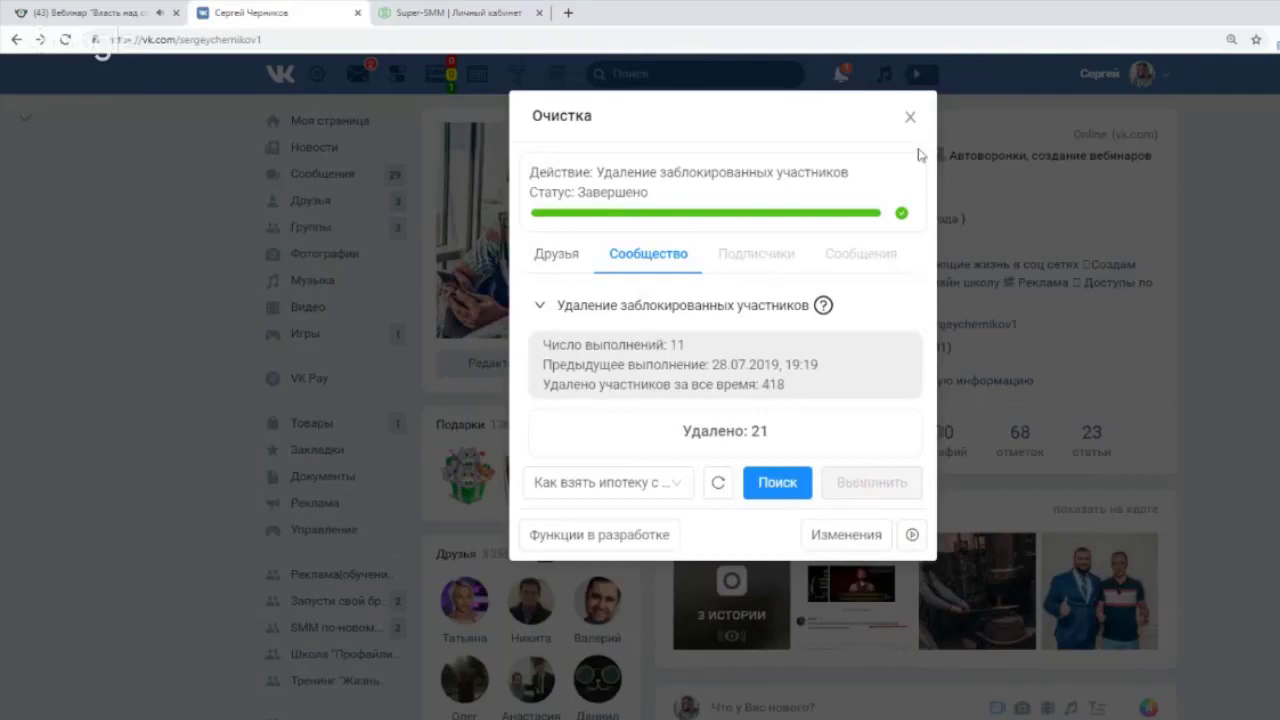
{"action": "left_click", "coordinate": [910, 118]}
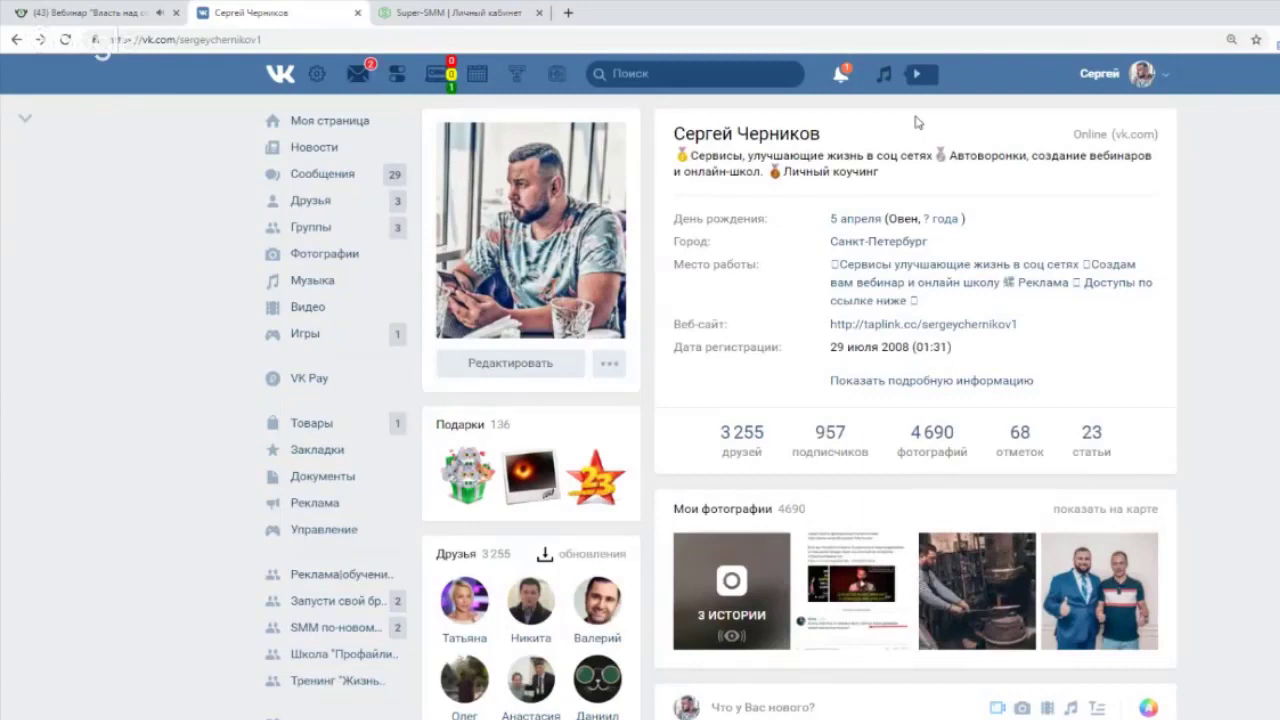
Open the quick-access panel and the Авто наполнение settings, briefly visiting the webinar tab.
{"action": "left_click", "coordinate": [397, 73]}
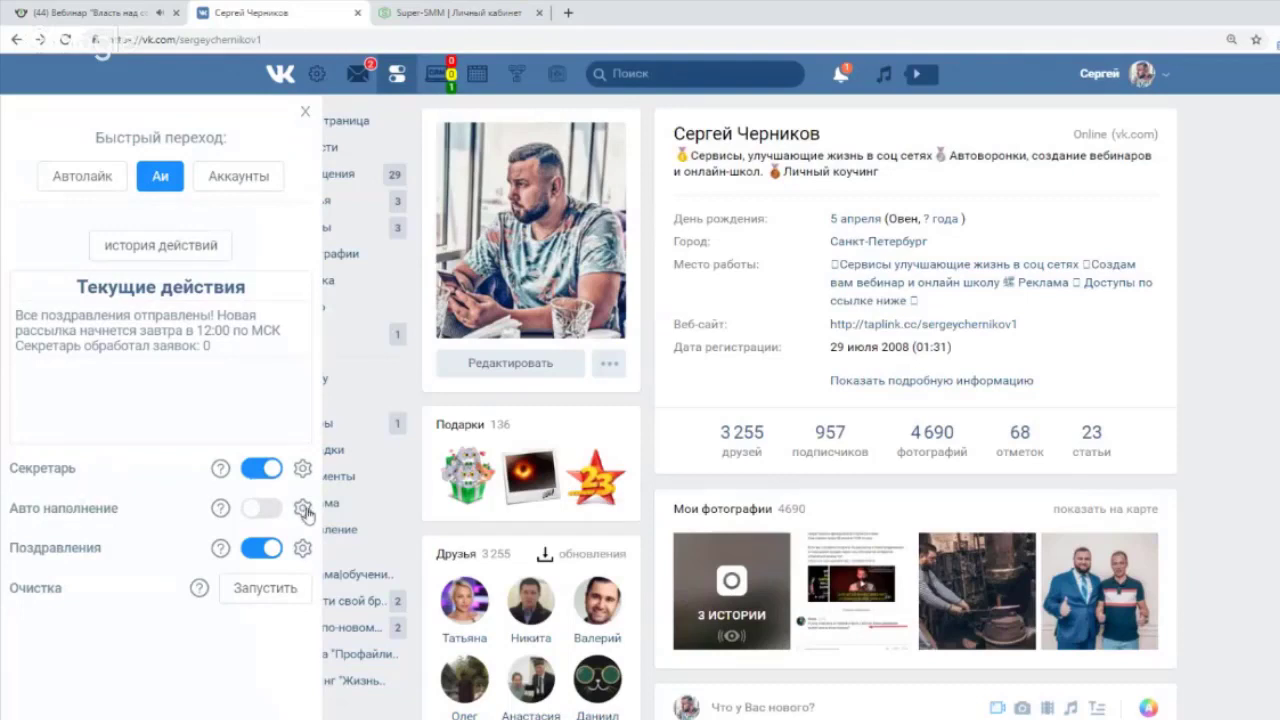
{"action": "left_click", "coordinate": [303, 508]}
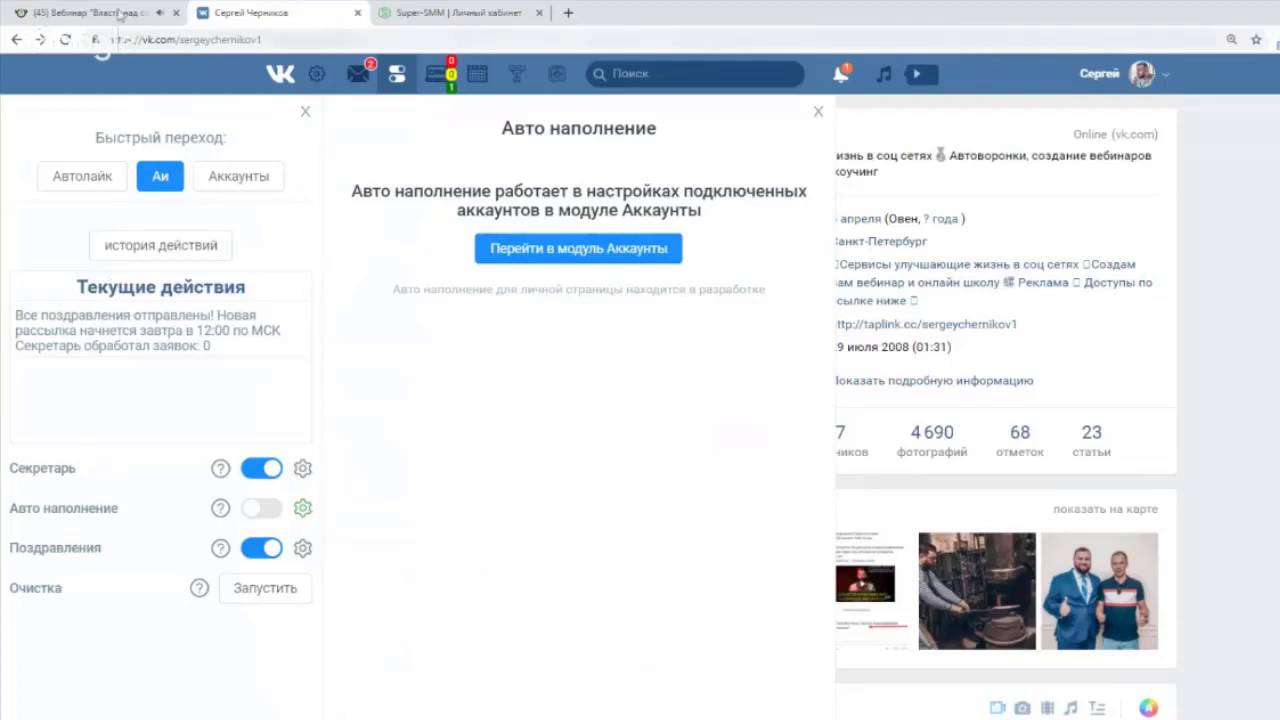
{"action": "left_click", "coordinate": [122, 12]}
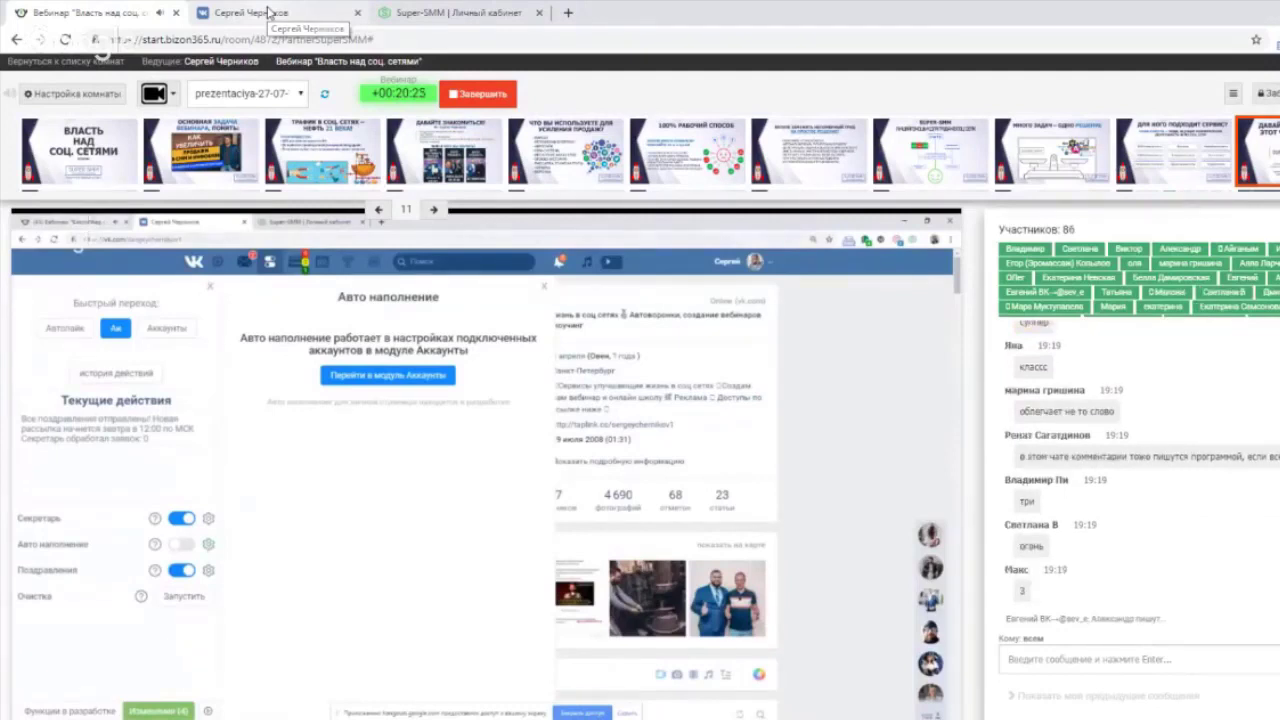
{"action": "left_click", "coordinate": [268, 12]}
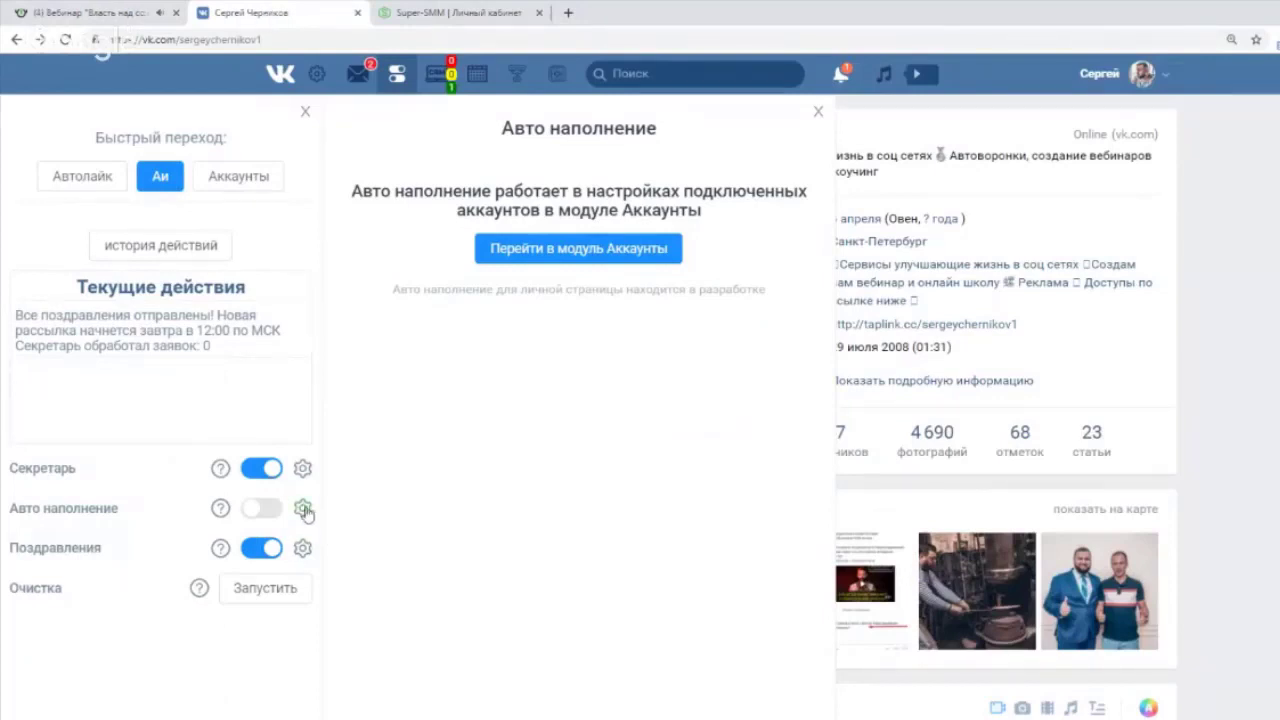
{"action": "left_click", "coordinate": [304, 510]}
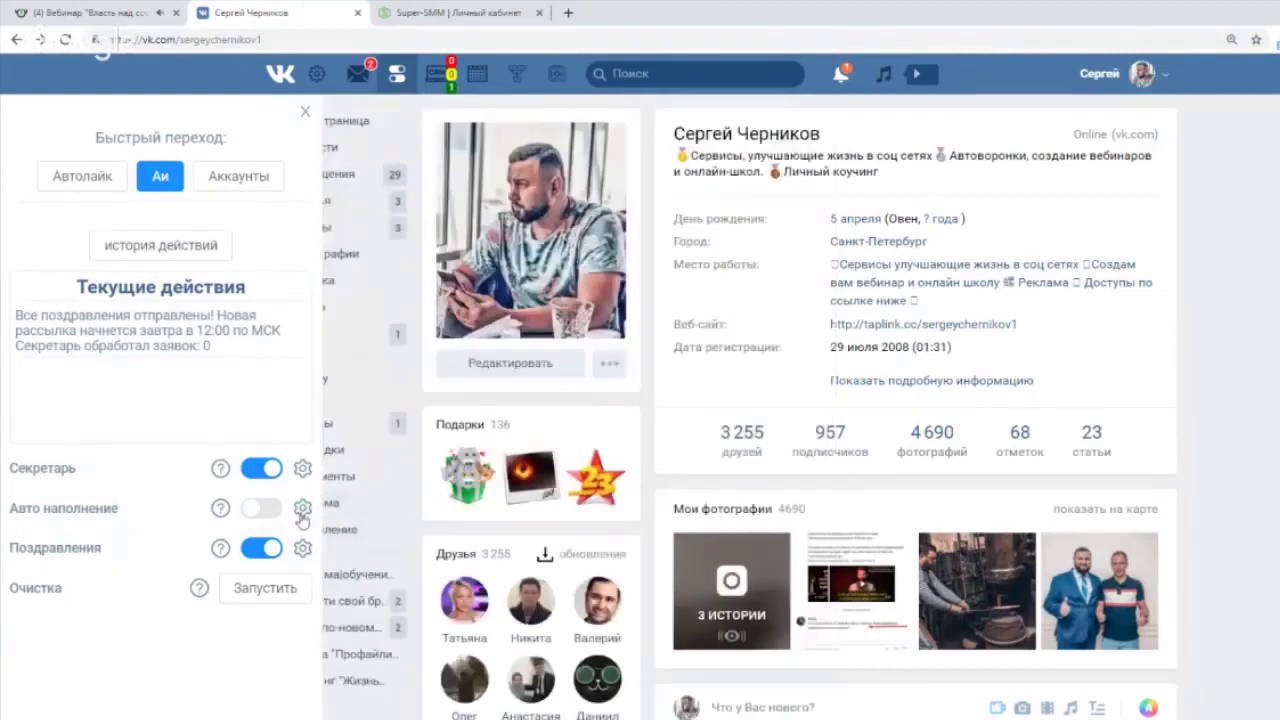
{"action": "left_click", "coordinate": [299, 510]}
In the Accounts module, open the first account's Салон красоты Chicago conversation without sending a reply.
{"action": "left_click", "coordinate": [518, 252]}
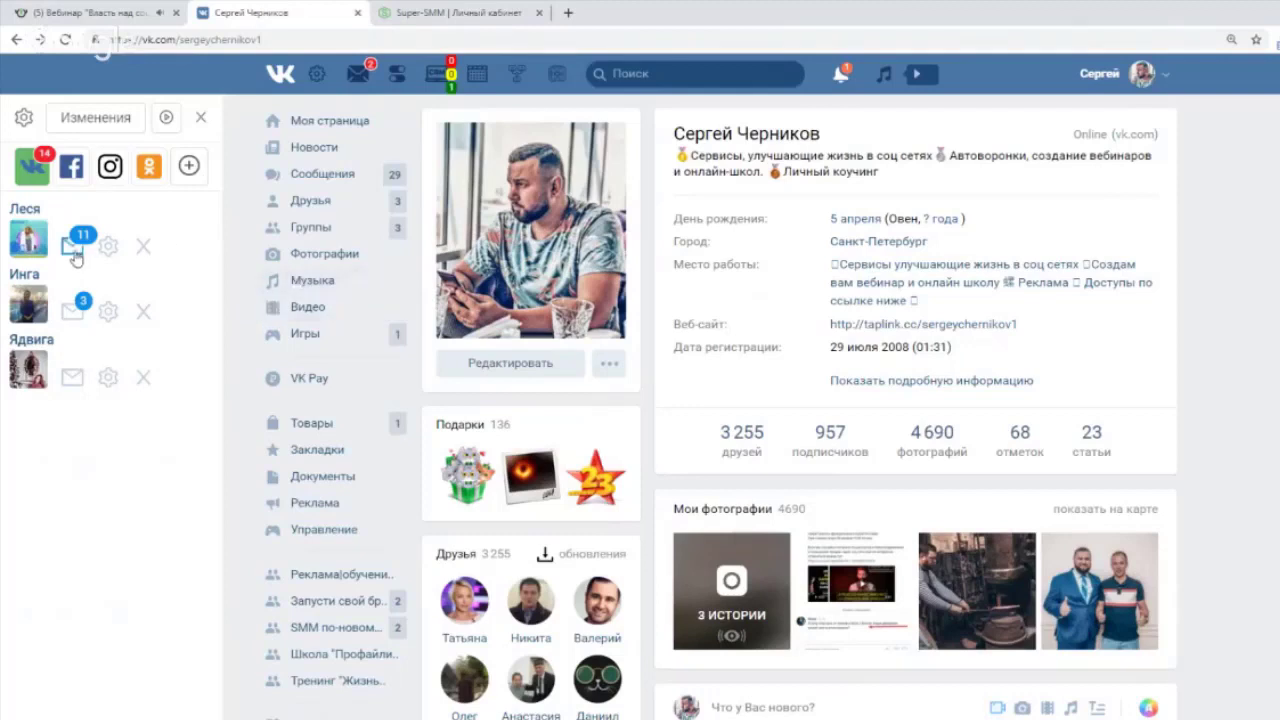
{"action": "left_click", "coordinate": [72, 250]}
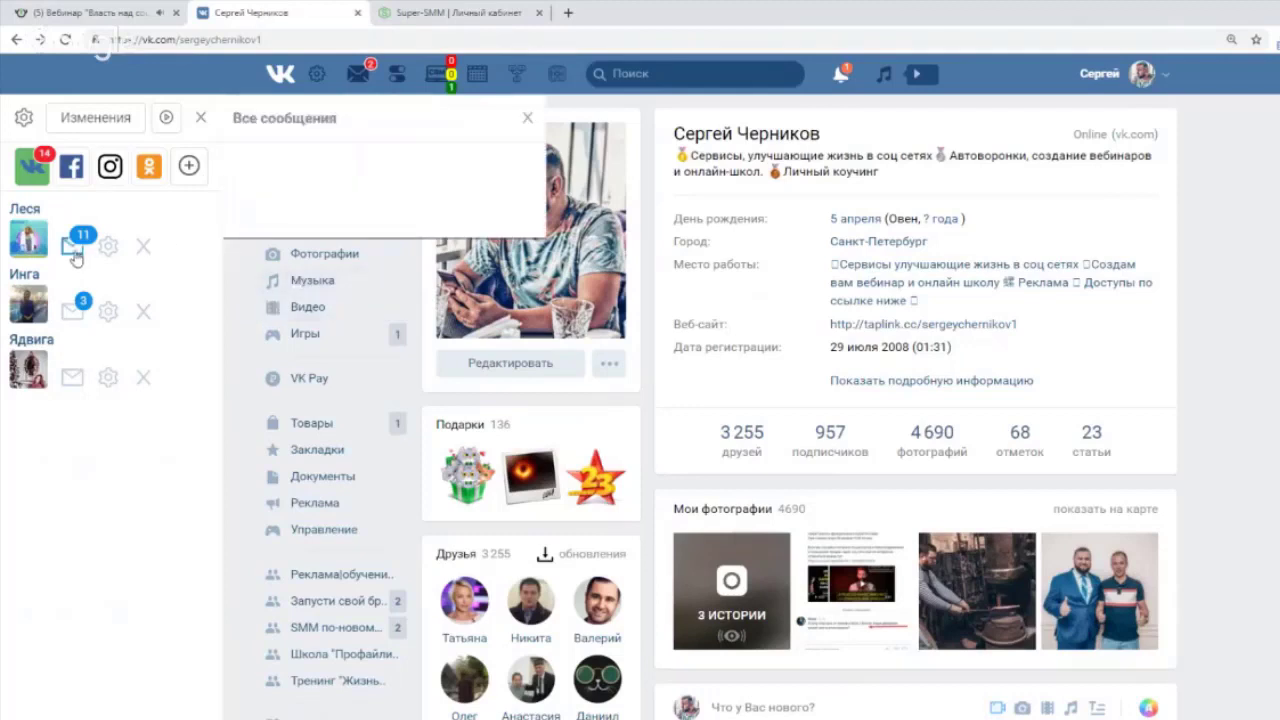
{"action": "left_click", "coordinate": [450, 186]}
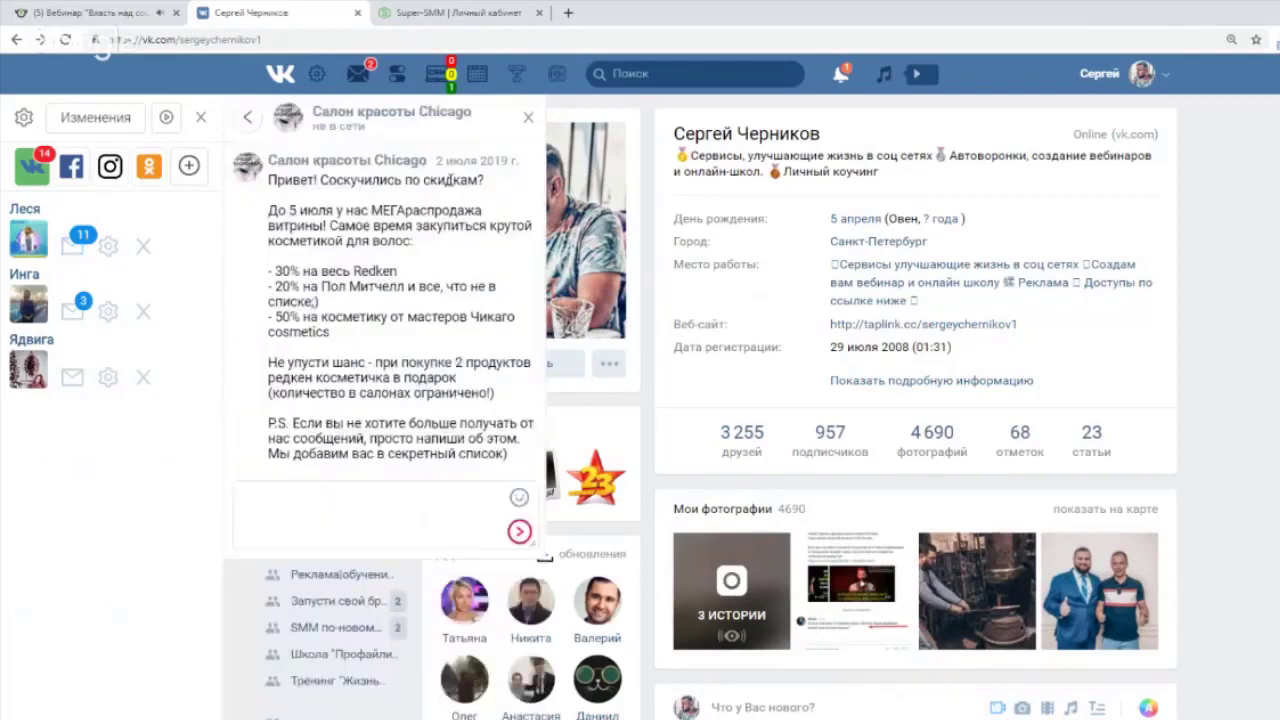
{"action": "left_click", "coordinate": [314, 490]}
{"action": "type", "text": "Здр"}
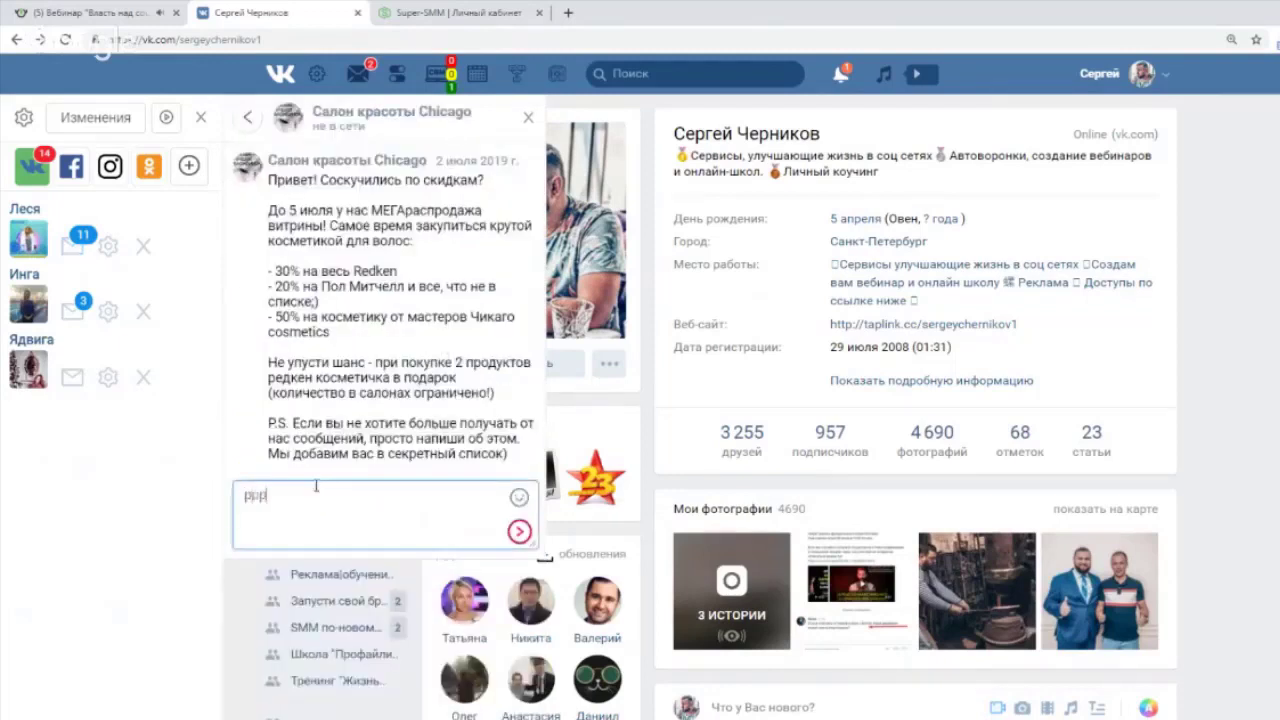
{"action": "key", "text": "BackSpace"}
{"action": "key", "text": "BackSpace"}
{"action": "key", "text": "BackSpace"}
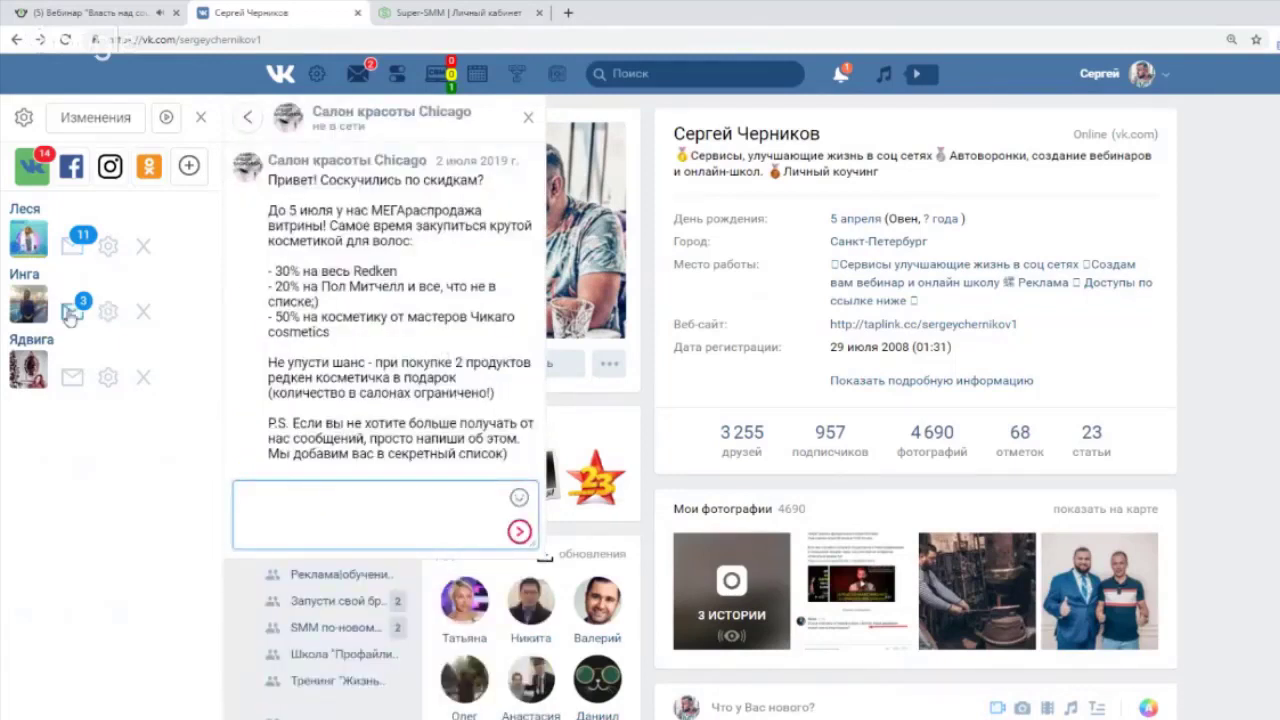
Browse the second and third accounts' messages, then open the first account's settings.
{"action": "left_click", "coordinate": [68, 314]}
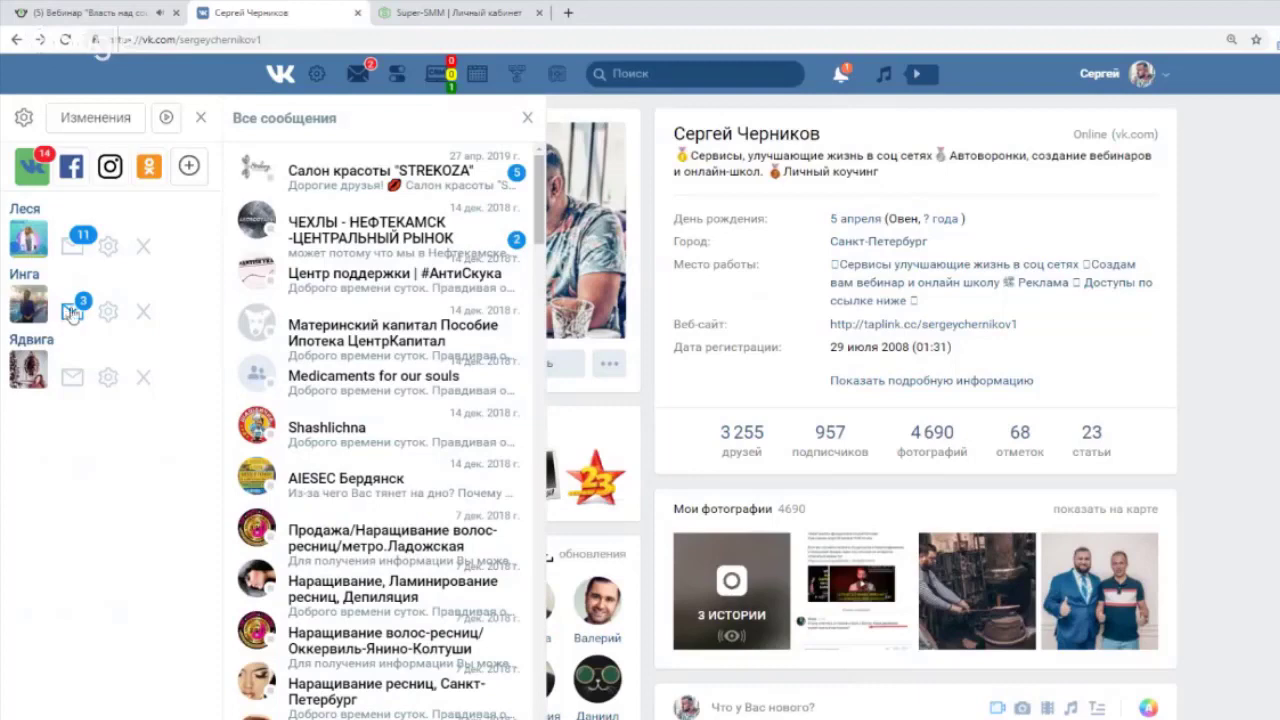
{"action": "left_click", "coordinate": [72, 377]}
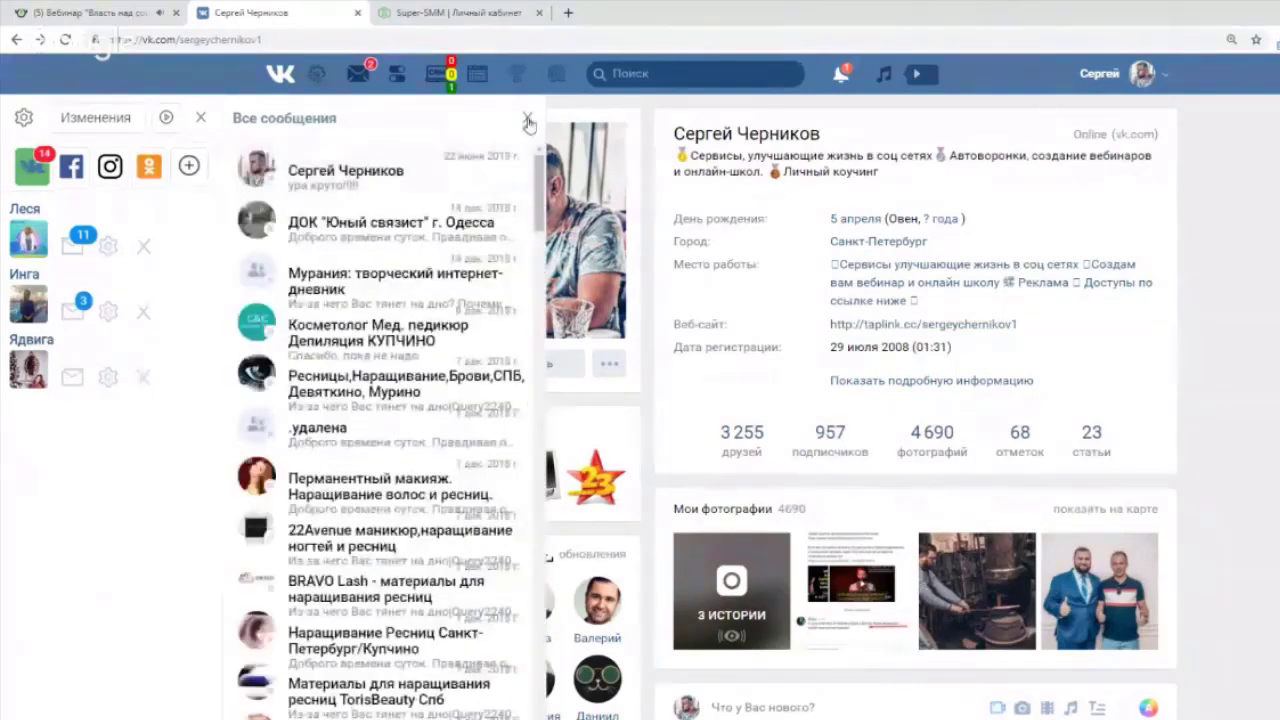
{"action": "left_click", "coordinate": [528, 120]}
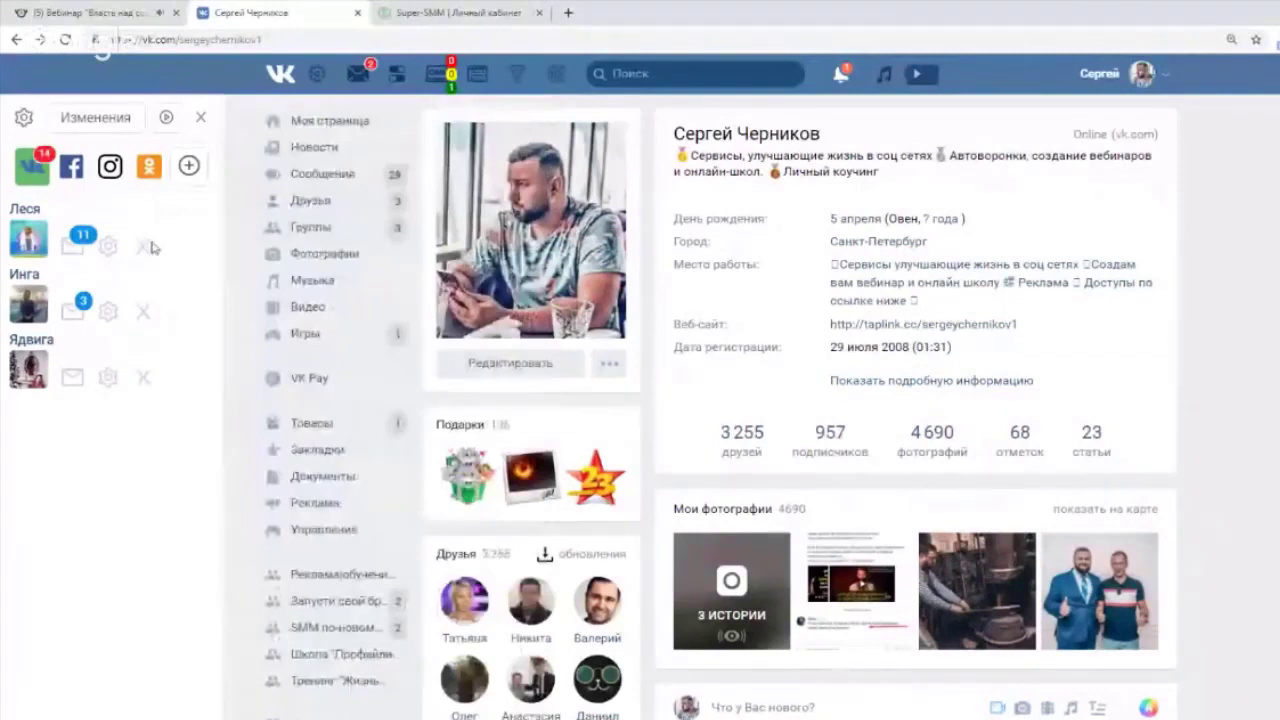
{"action": "left_click", "coordinate": [111, 255]}
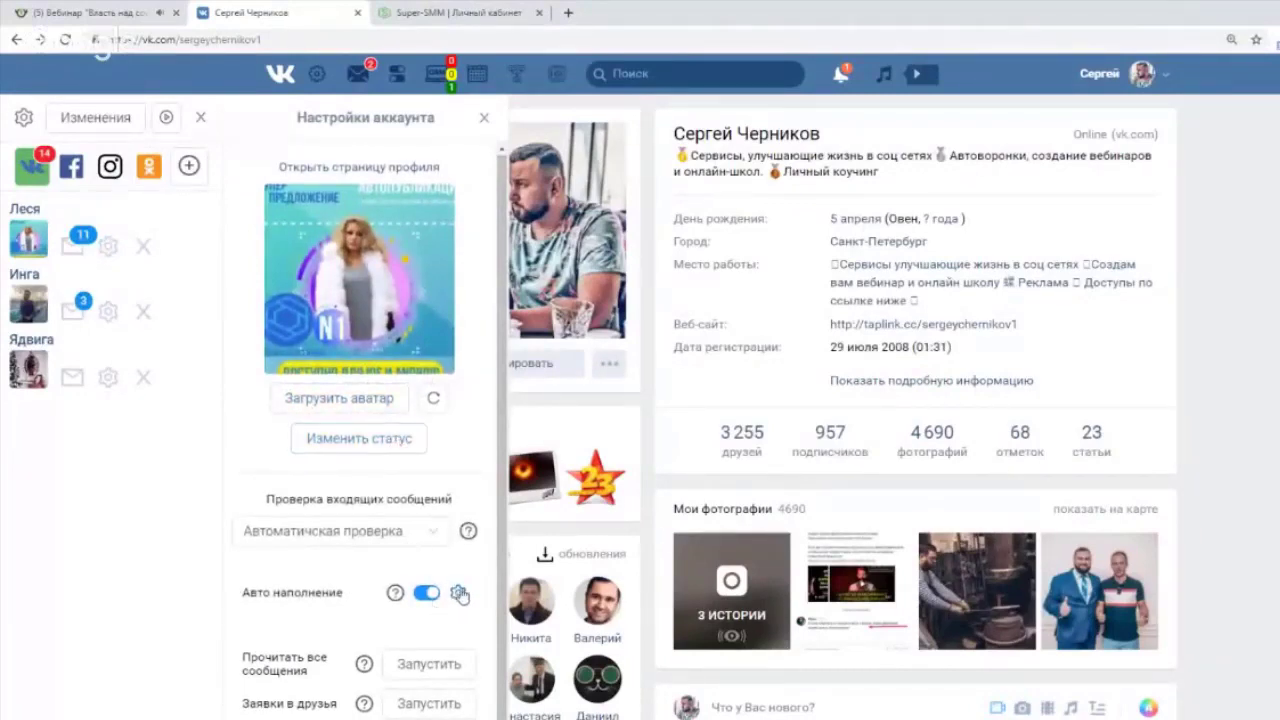
Open the auto-fill cloning donor link field for the first, then the second account.
{"action": "scroll", "coordinate": [428, 592], "scroll_direction": "down", "scroll_amount": 3}
{"action": "scroll", "coordinate": [428, 592], "scroll_direction": "up", "scroll_amount": 2}
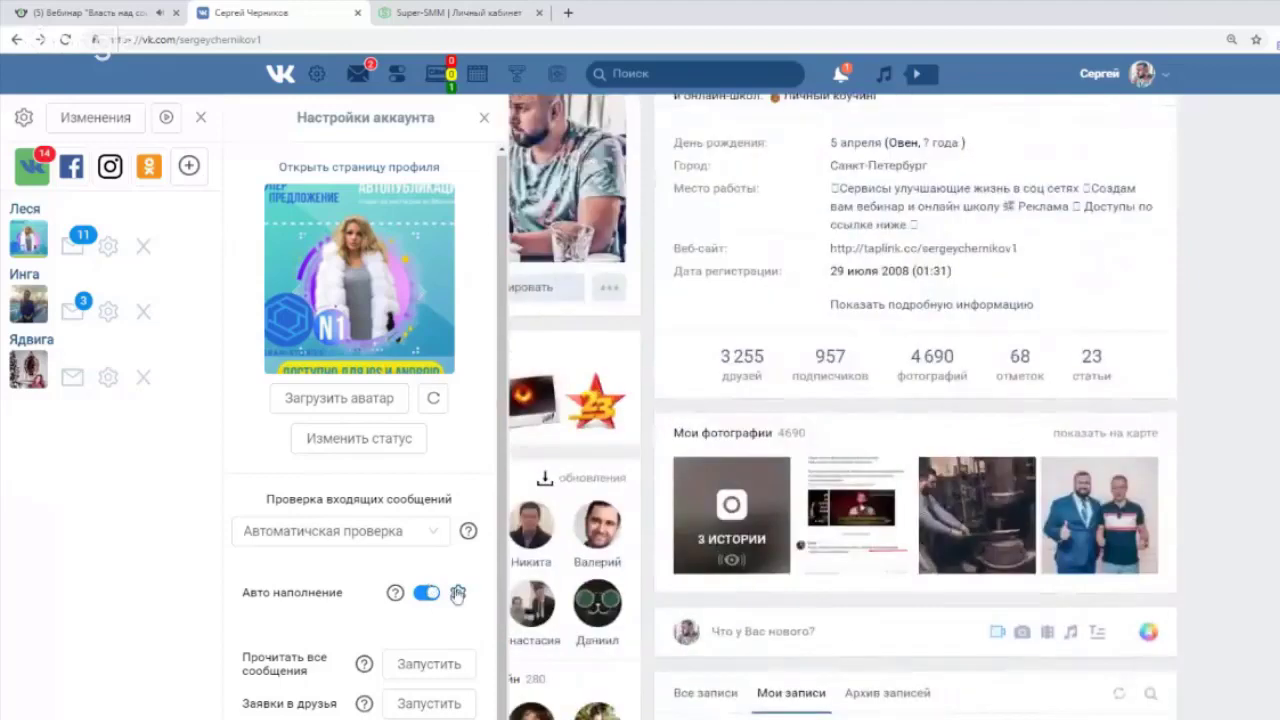
{"action": "left_click", "coordinate": [458, 592]}
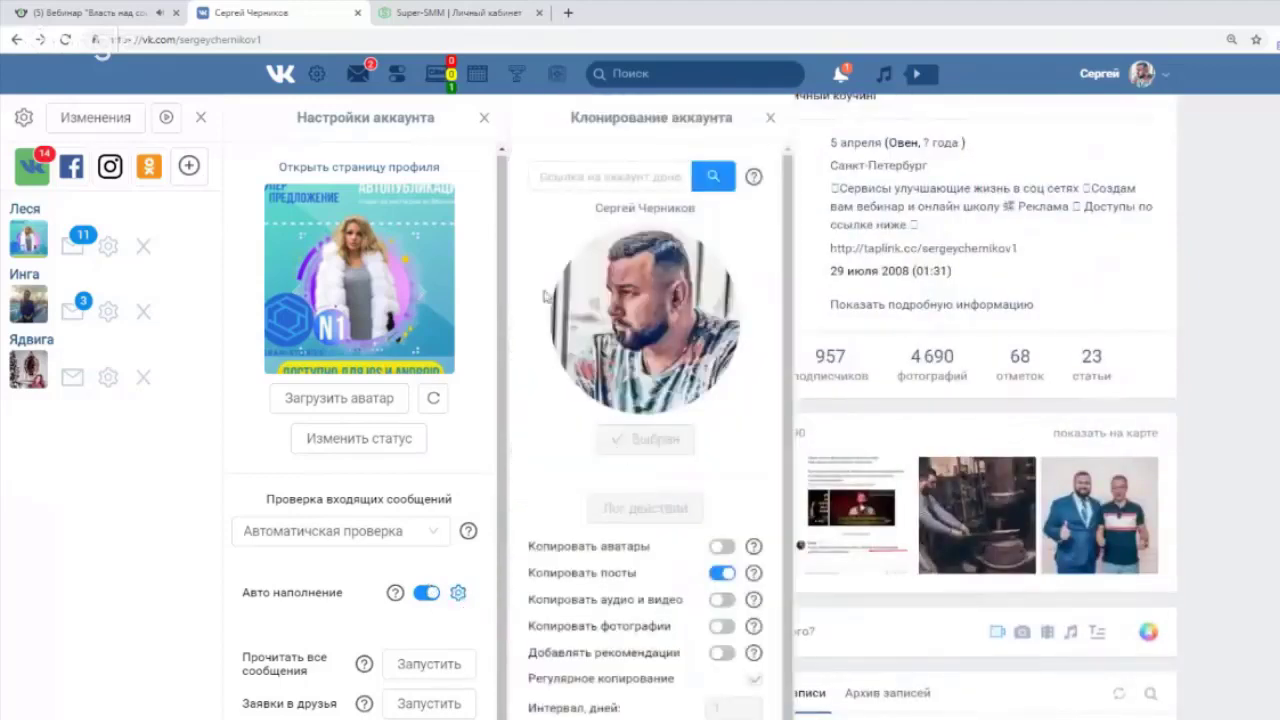
{"action": "left_click", "coordinate": [569, 176]}
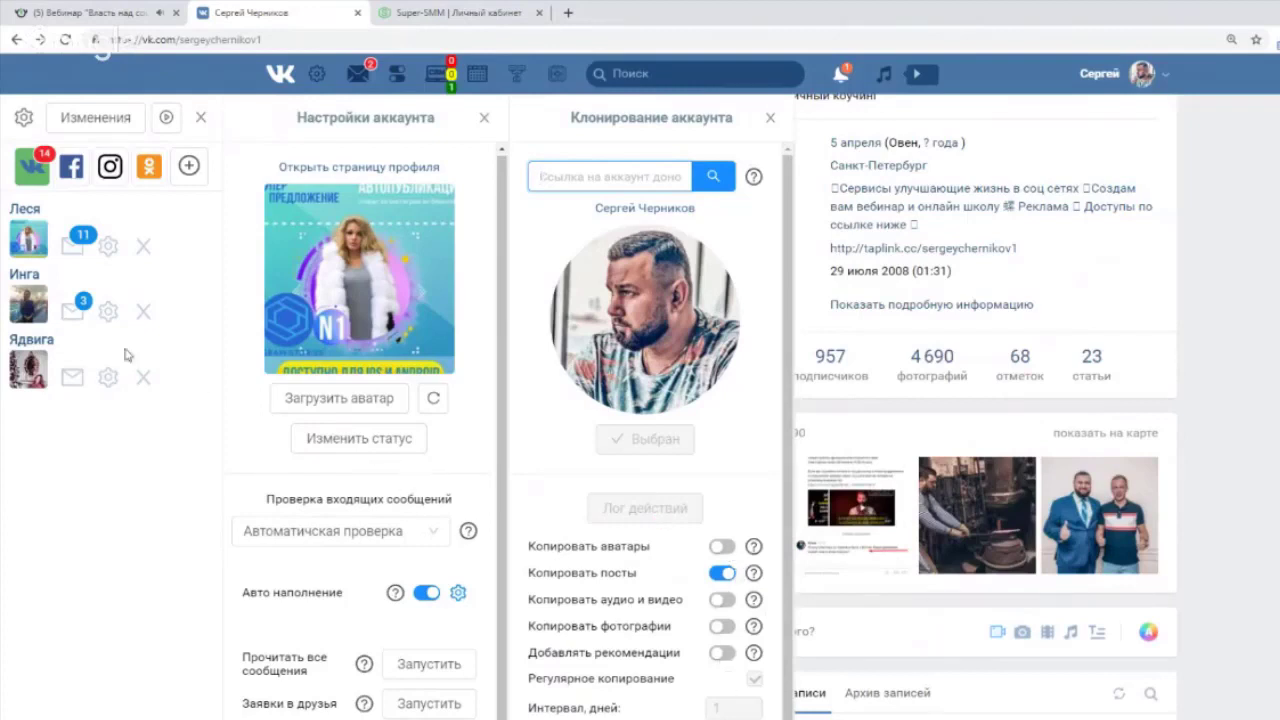
{"action": "left_click", "coordinate": [108, 314]}
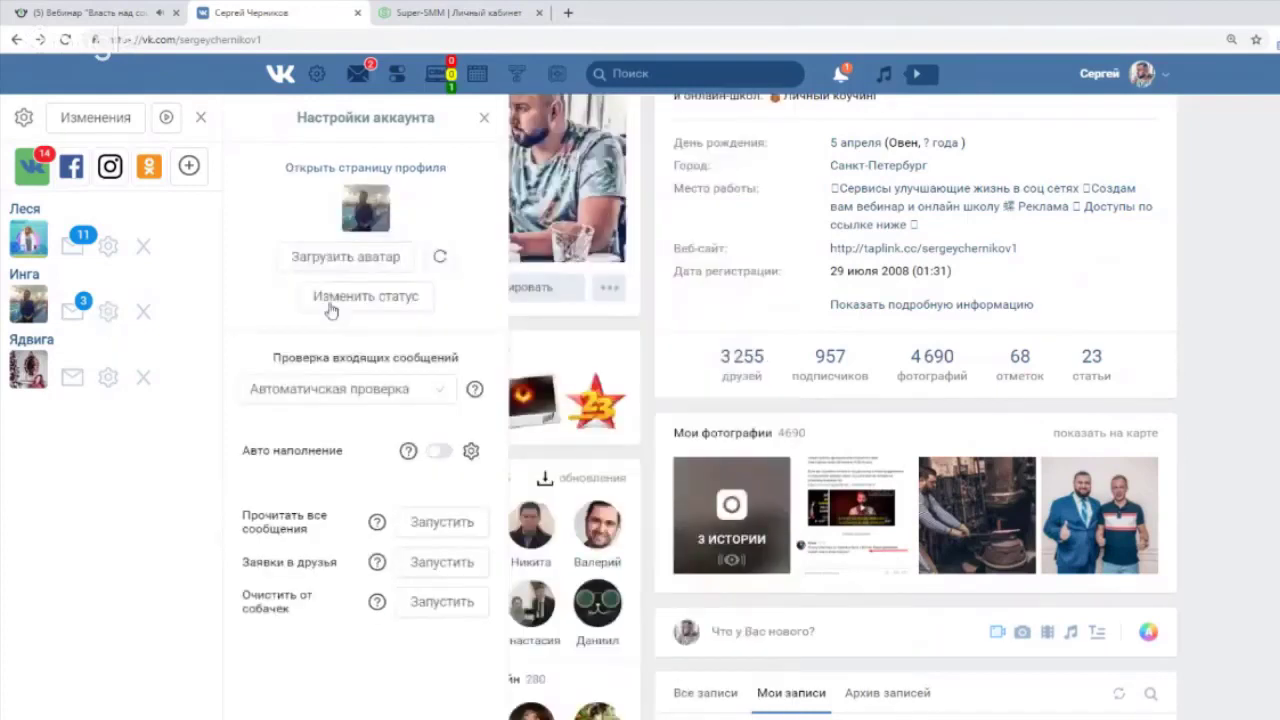
{"action": "left_click", "coordinate": [471, 451]}
{"action": "left_click", "coordinate": [616, 184]}
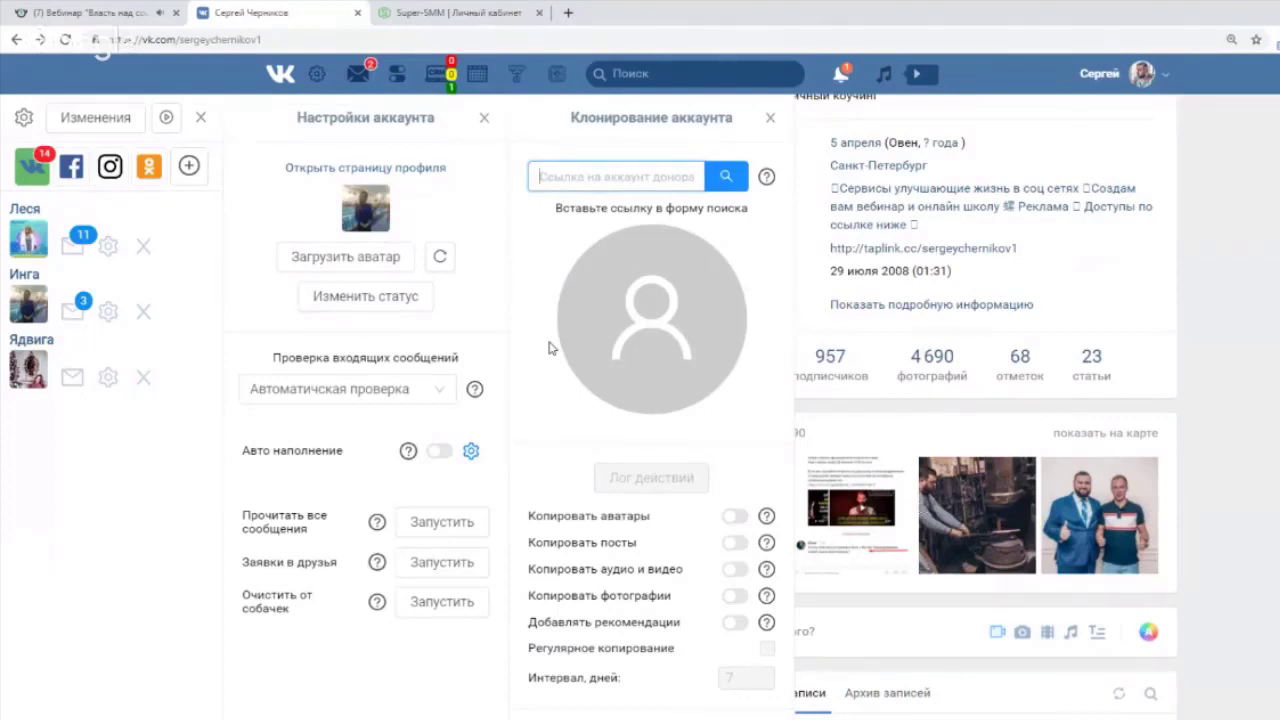
Keep automatic message checking, then close Клонирование, Настройки аккаунта and the accounts sidebar.
{"action": "left_click", "coordinate": [448, 392]}
{"action": "left_click", "coordinate": [448, 392]}
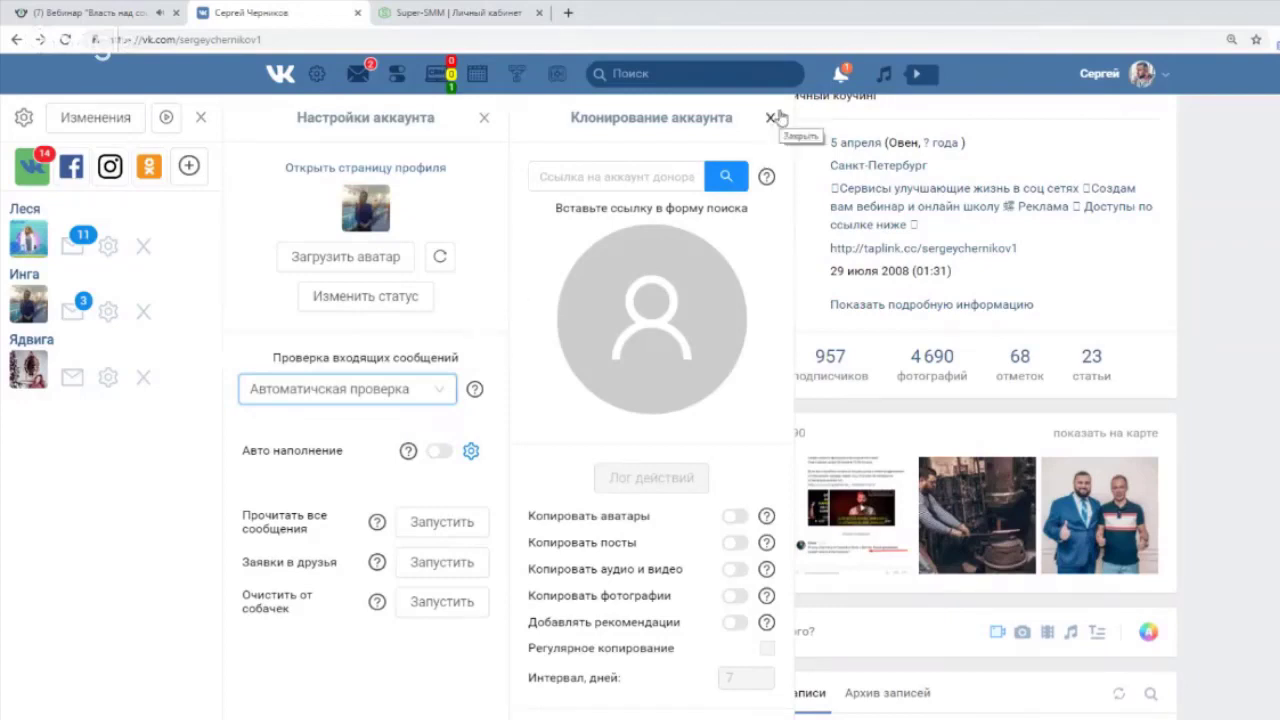
{"action": "left_click", "coordinate": [771, 118]}
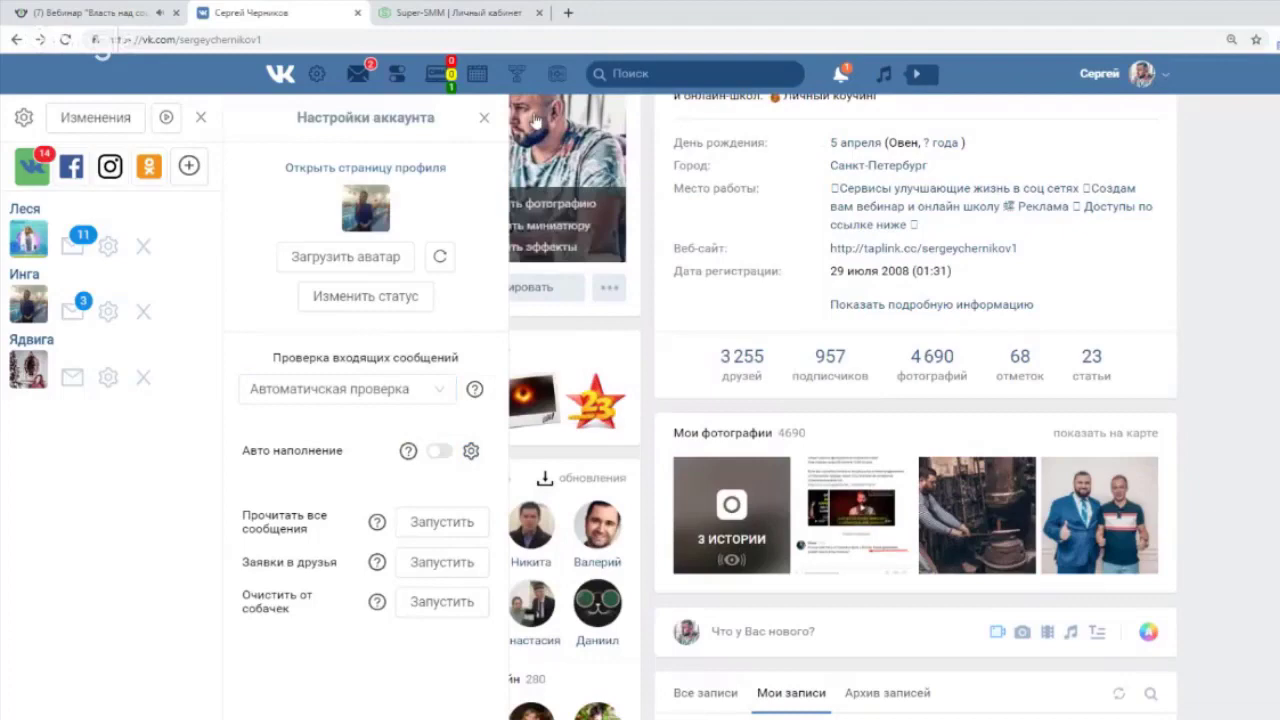
{"action": "left_click", "coordinate": [484, 118]}
{"action": "left_click", "coordinate": [200, 118]}
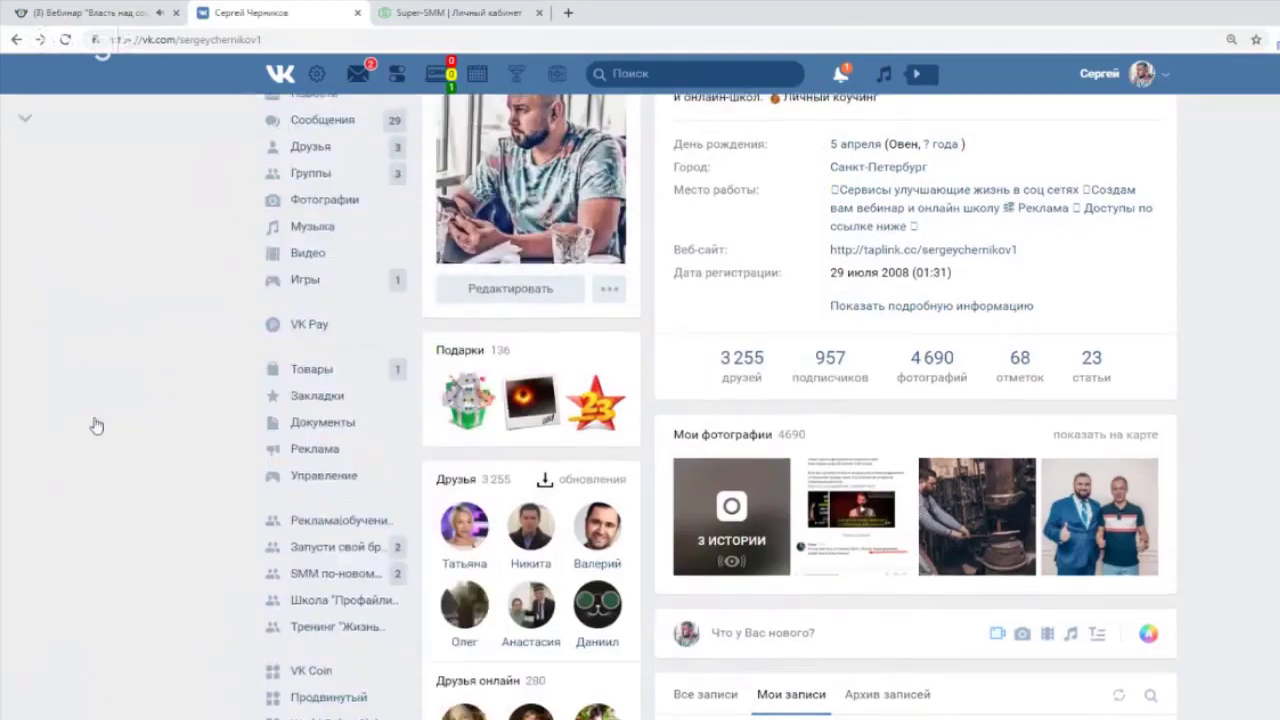
Open the Быстрый переход panel from the toggles icon in the VK header.
{"action": "scroll", "coordinate": [96, 425], "scroll_direction": "up", "scroll_amount": 1}
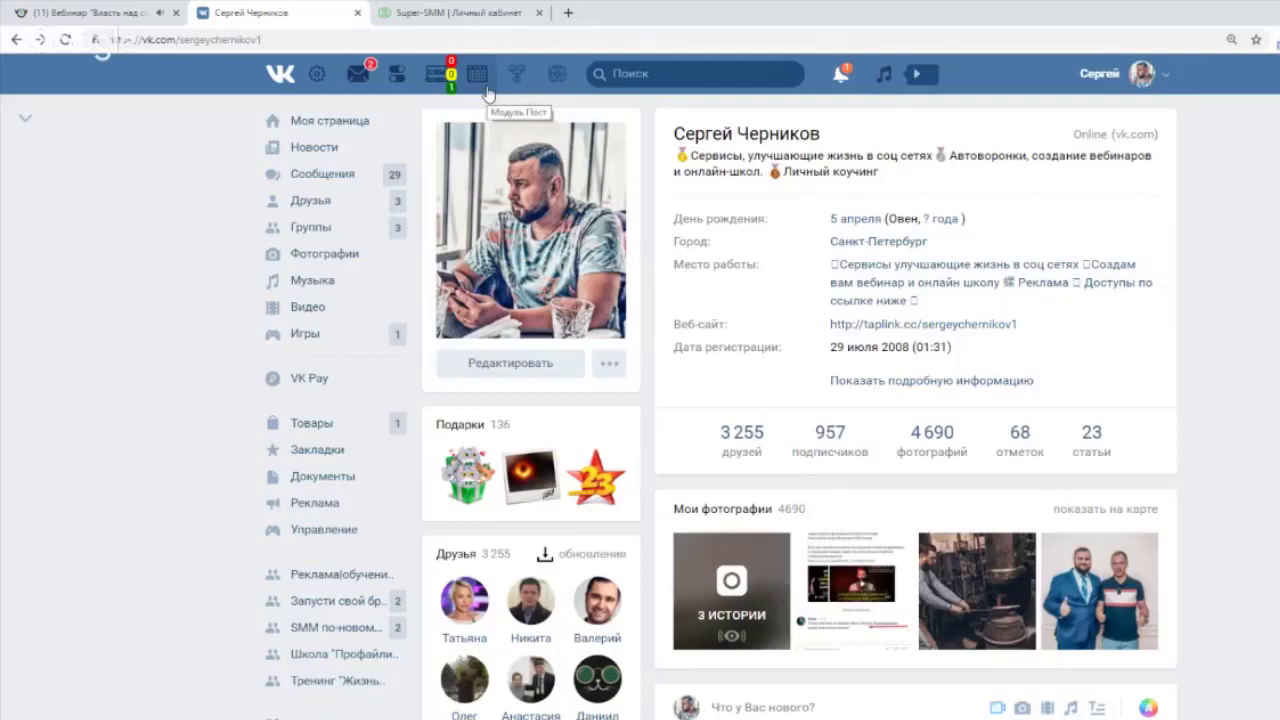
{"action": "left_click", "coordinate": [398, 80]}
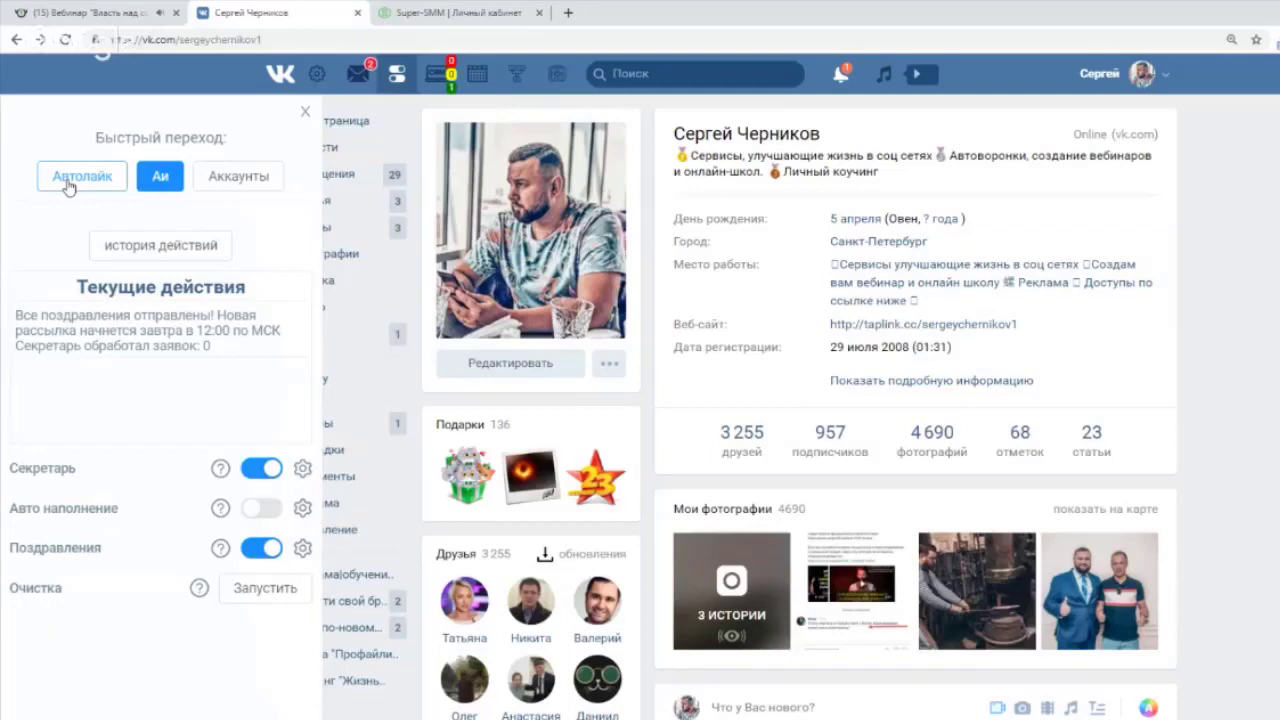
In the Автолайк во Вконтакте settings, target Только Друзьям and view the Автоматическое управление tab.
{"action": "left_click", "coordinate": [67, 184]}
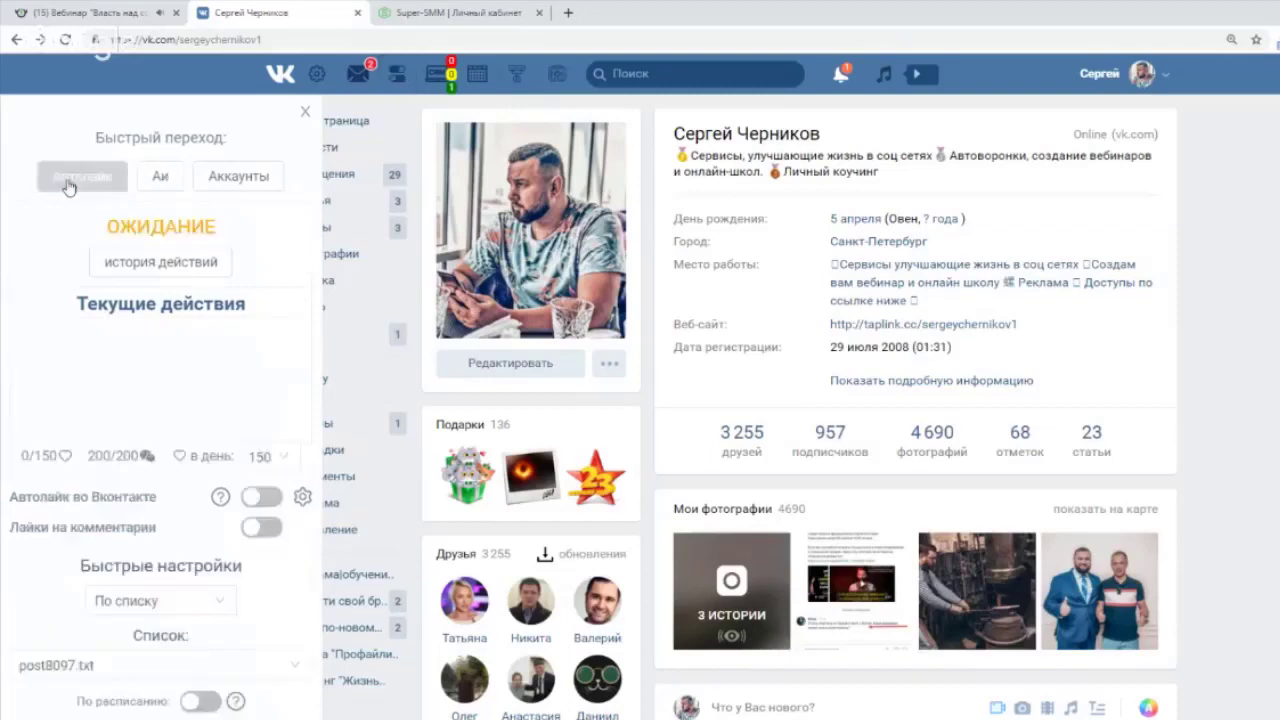
{"action": "scroll", "coordinate": [242, 358], "scroll_direction": "down", "scroll_amount": 1}
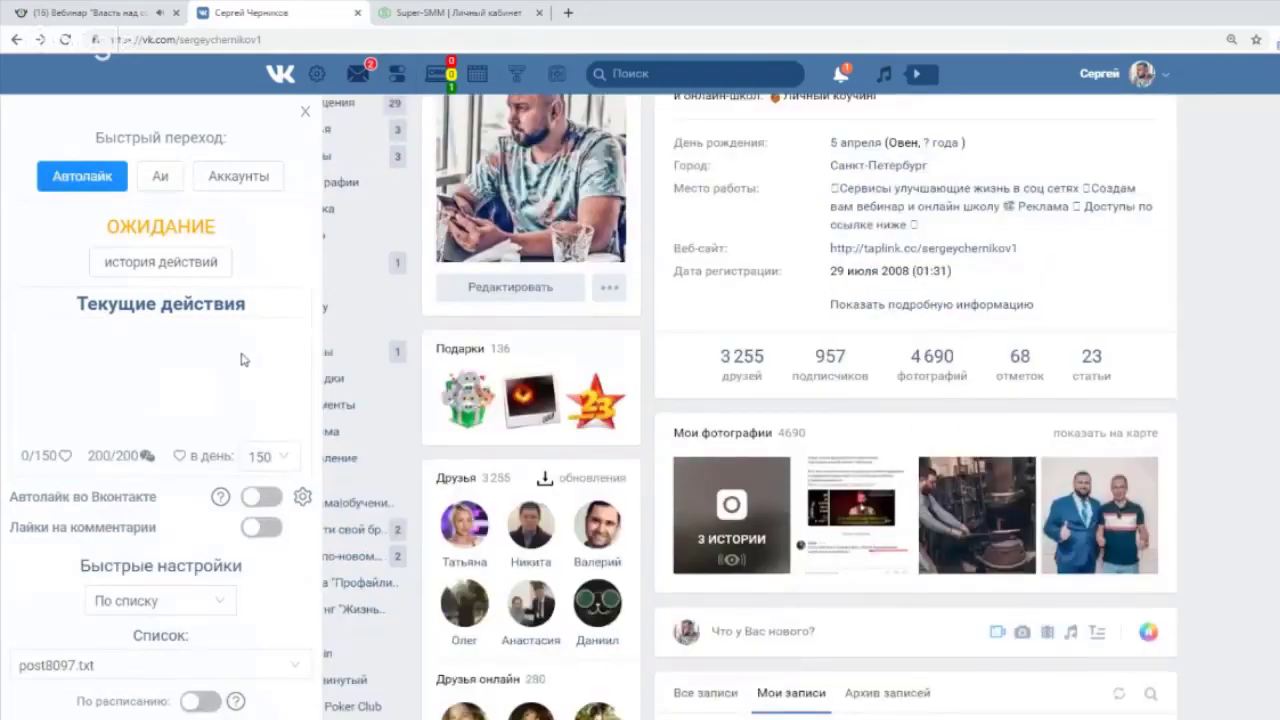
{"action": "scroll", "coordinate": [240, 360], "scroll_direction": "up", "scroll_amount": 1}
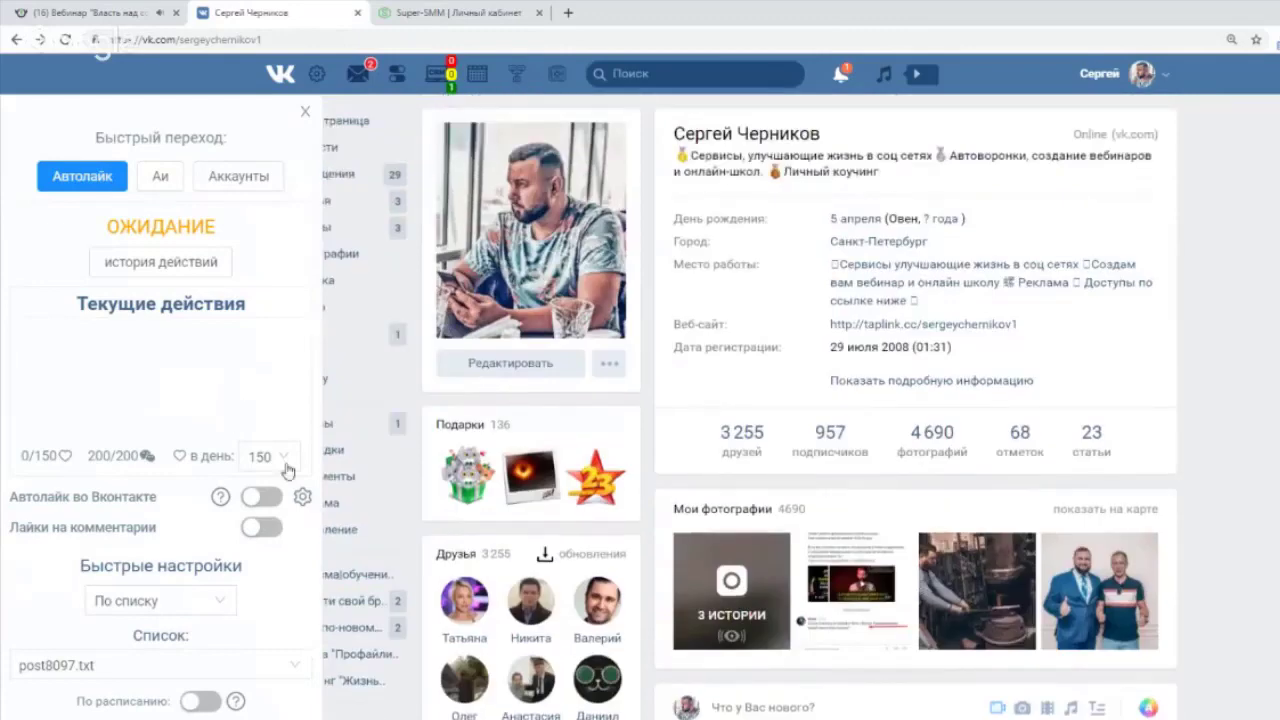
{"action": "left_click", "coordinate": [303, 499]}
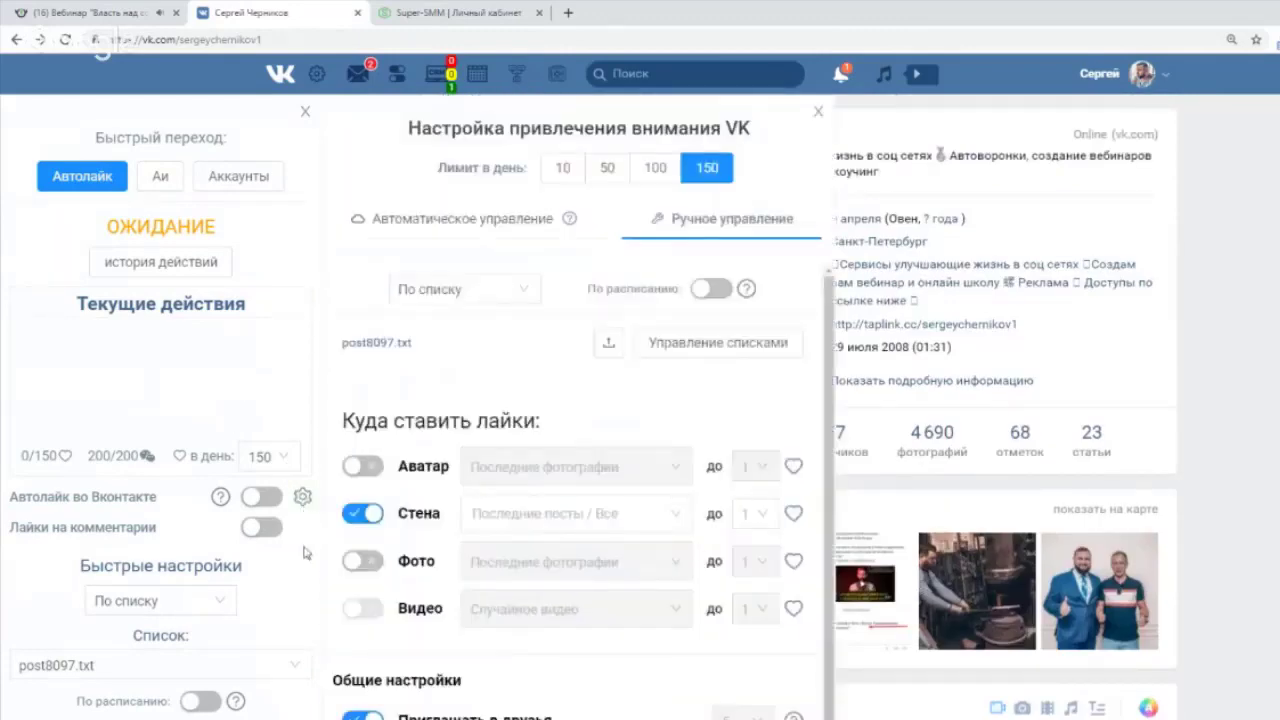
{"action": "left_click", "coordinate": [517, 292]}
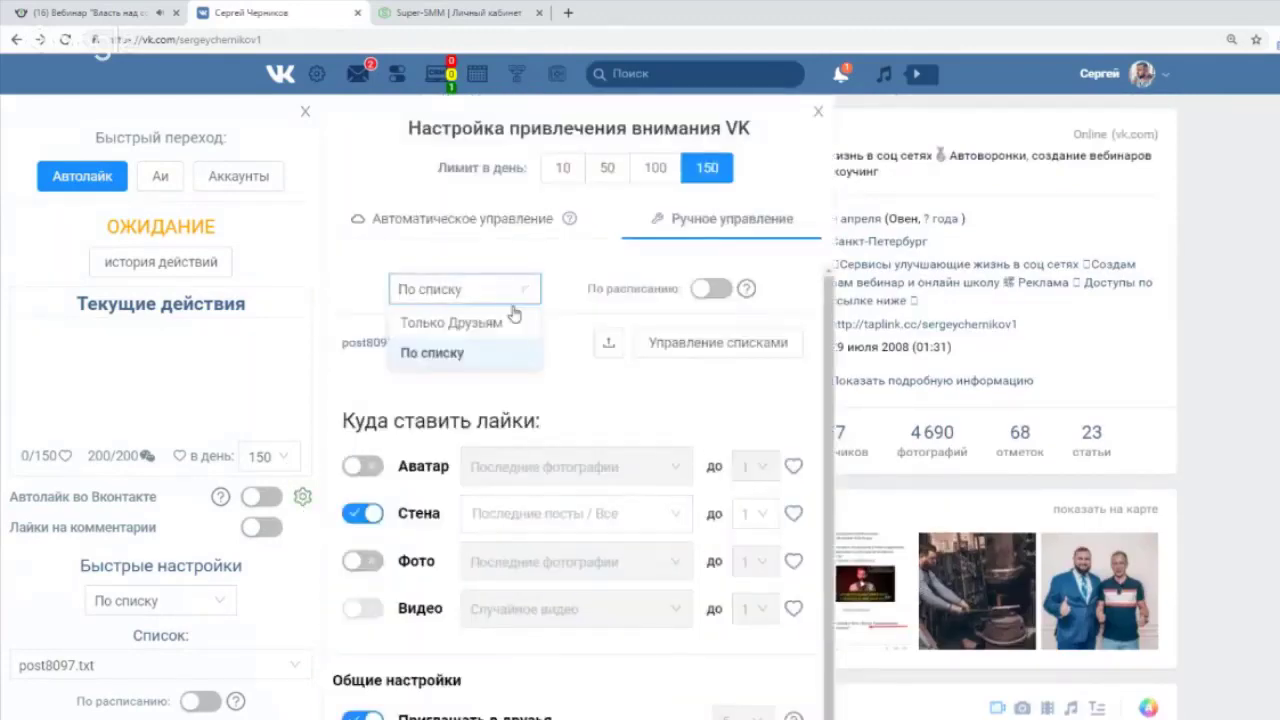
{"action": "left_click", "coordinate": [448, 219]}
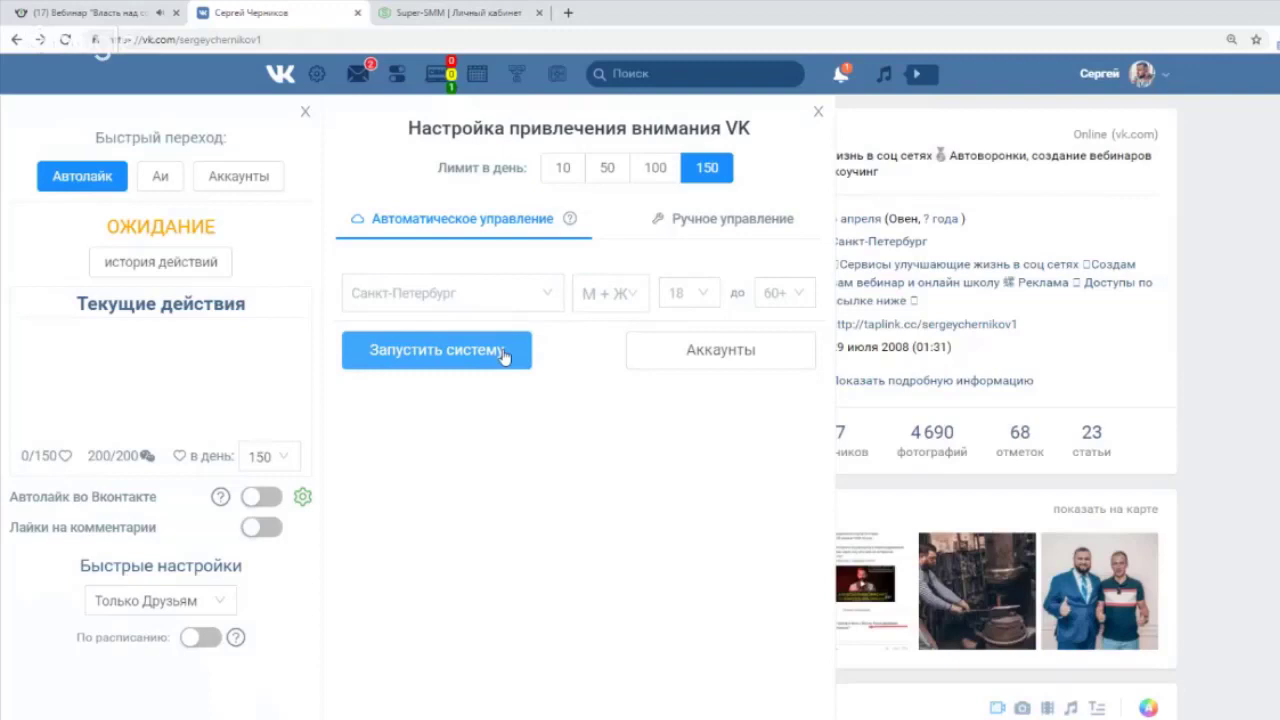
Under Ручное управление, turn off Аватар and Фото, choose По списку (post8097.txt), and close the settings.
{"action": "left_click", "coordinate": [712, 224]}
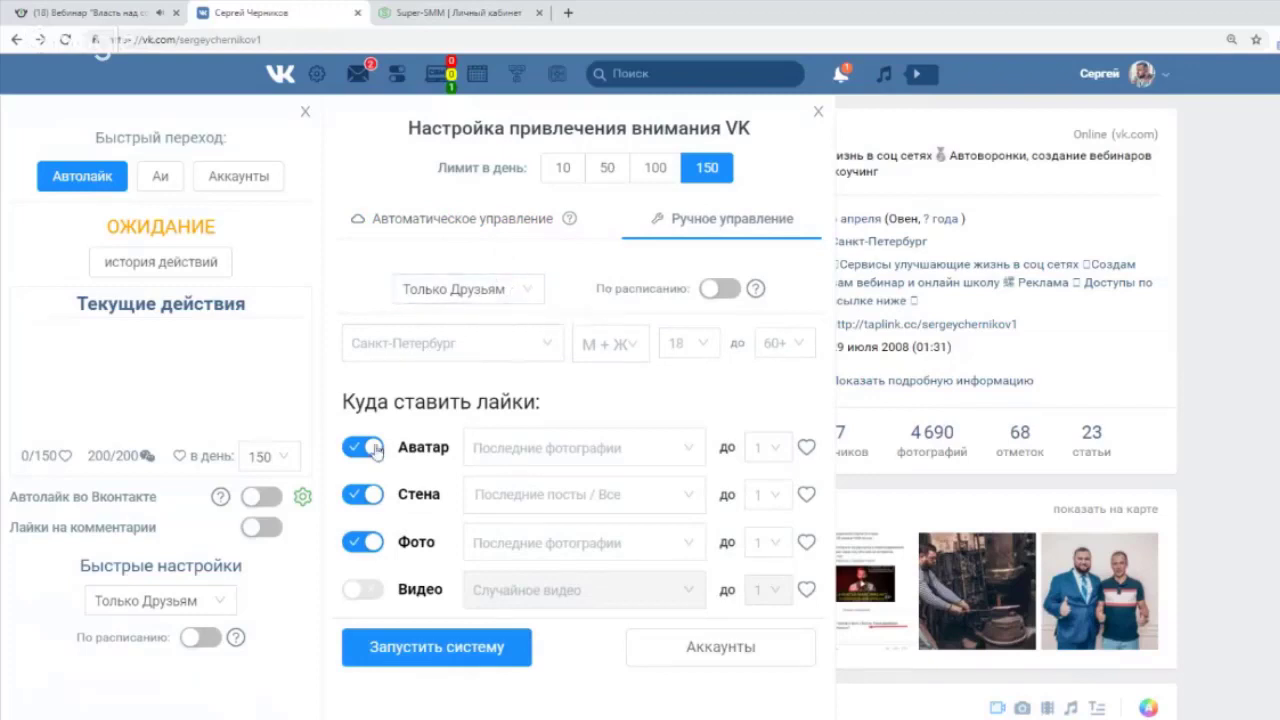
{"action": "left_click", "coordinate": [370, 450]}
{"action": "left_click", "coordinate": [372, 543]}
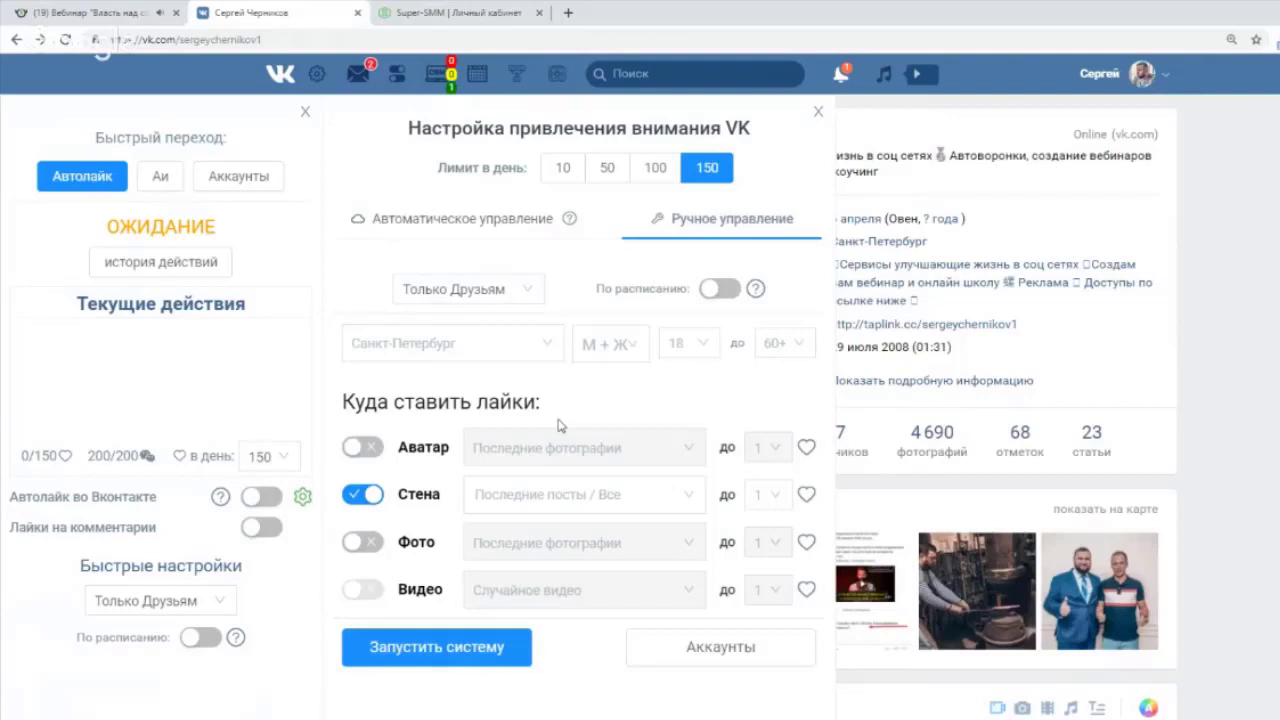
{"action": "left_click", "coordinate": [527, 292]}
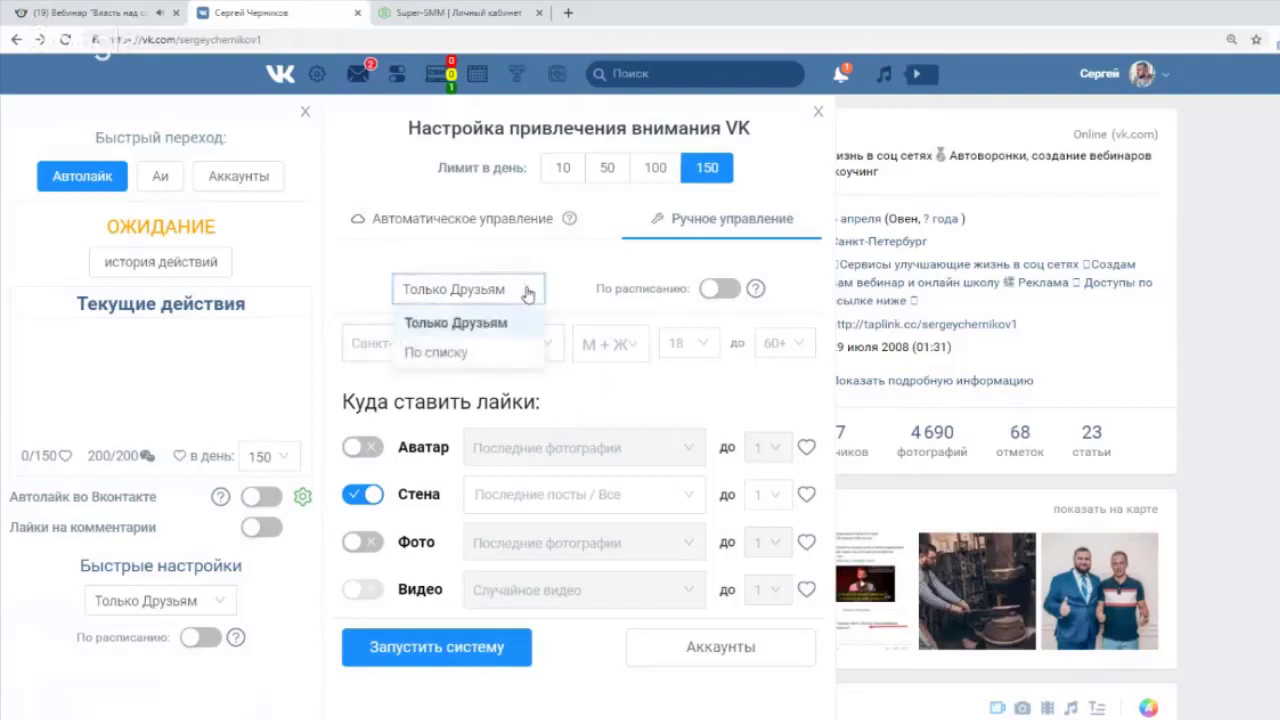
{"action": "left_click", "coordinate": [510, 354]}
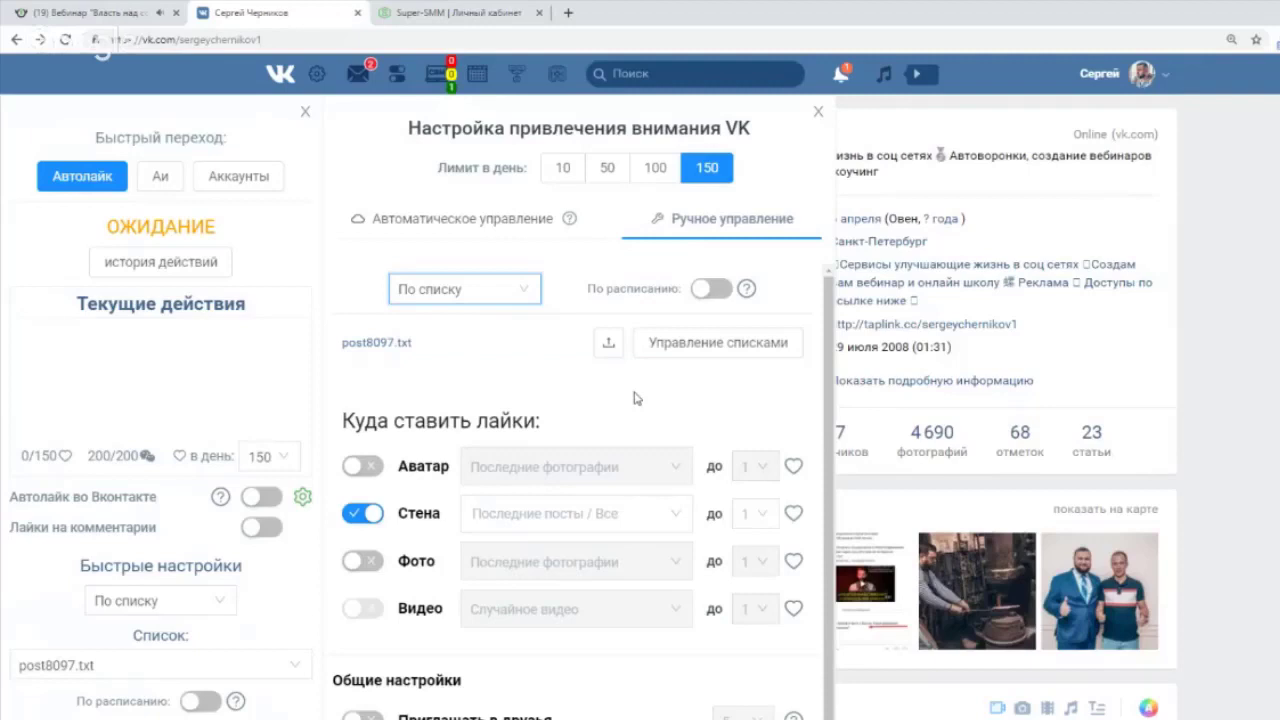
{"action": "left_click", "coordinate": [818, 111]}
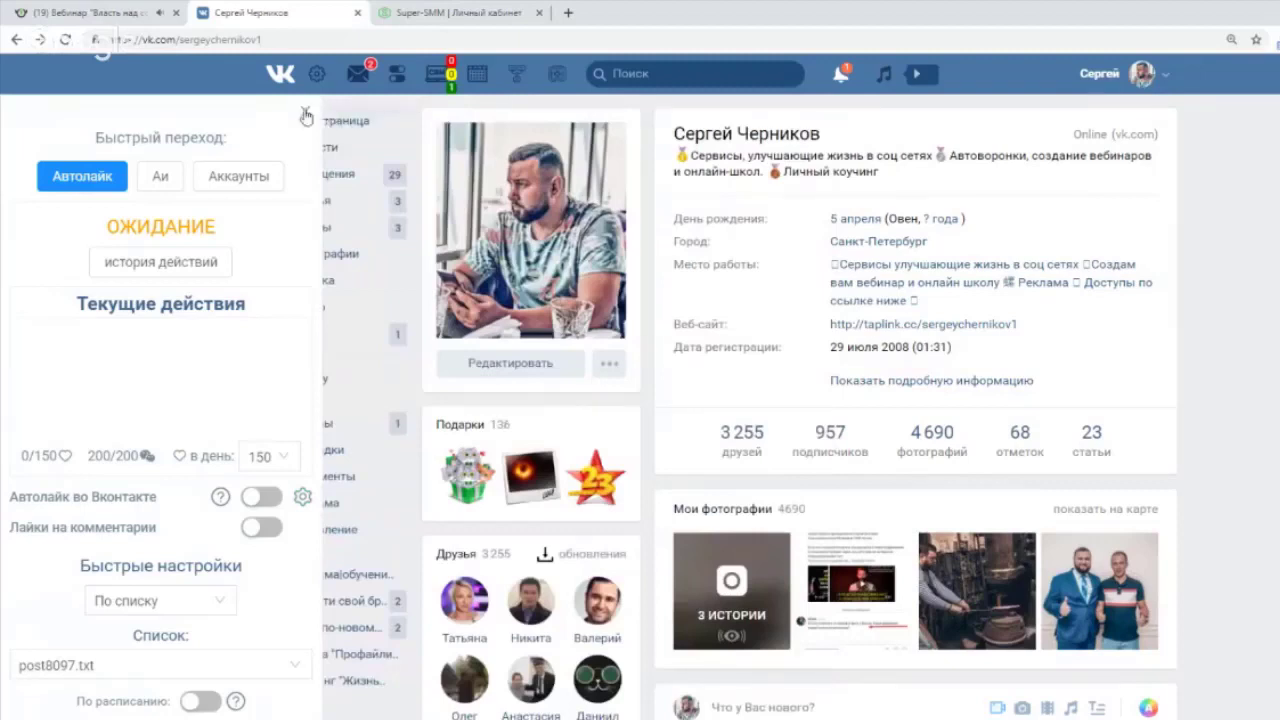
Close the extension panel and search VK communities under Группы for 'аксель'.
{"action": "left_click", "coordinate": [305, 111]}
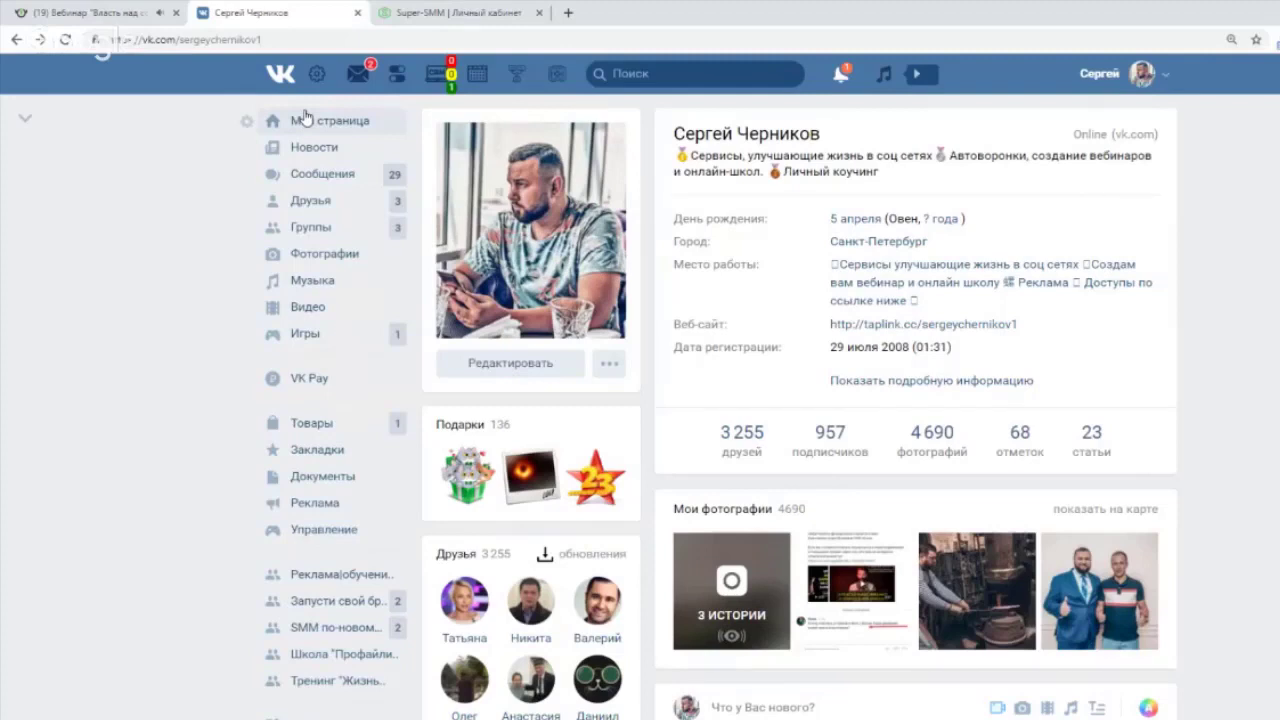
{"action": "left_click", "coordinate": [327, 240]}
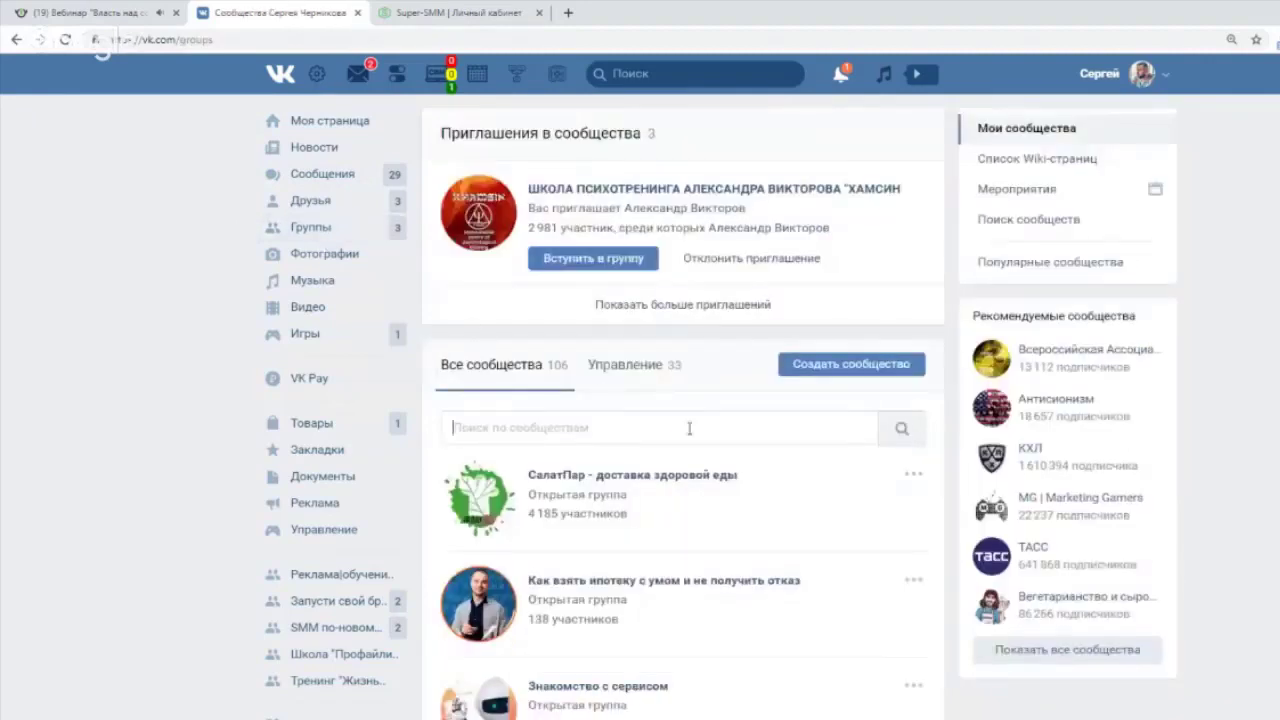
{"action": "scroll", "coordinate": [686, 429], "scroll_direction": "down", "scroll_amount": 3}
{"action": "scroll", "coordinate": [820, 434], "scroll_direction": "down", "scroll_amount": 1}
{"action": "scroll", "coordinate": [603, 366], "scroll_direction": "up", "scroll_amount": 4}
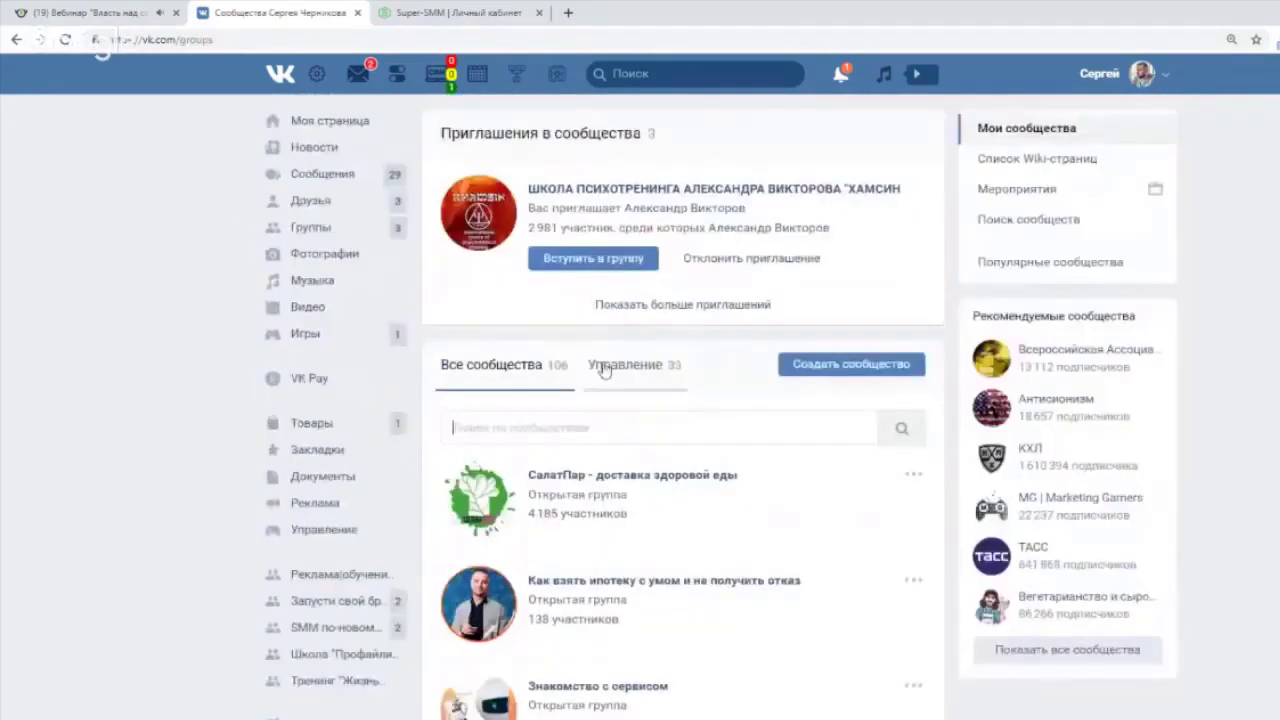
{"action": "type", "text": "ондлайн"}
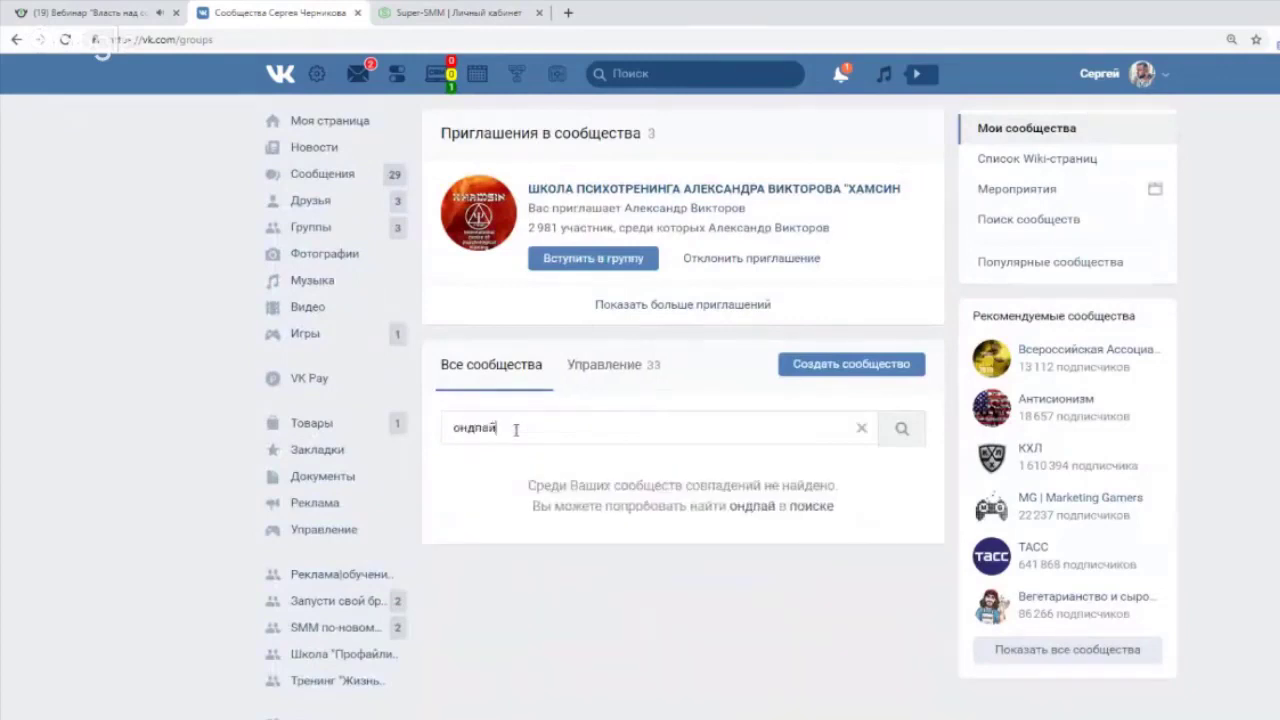
{"action": "key", "text": "BackSpace"}
{"action": "key", "text": "BackSpace"}
{"action": "key", "text": "BackSpace"}
{"action": "key", "text": "BackSpace"}
{"action": "key", "text": "BackSpace"}
{"action": "key", "text": "BackSpace"}
{"action": "key", "text": "BackSpace"}
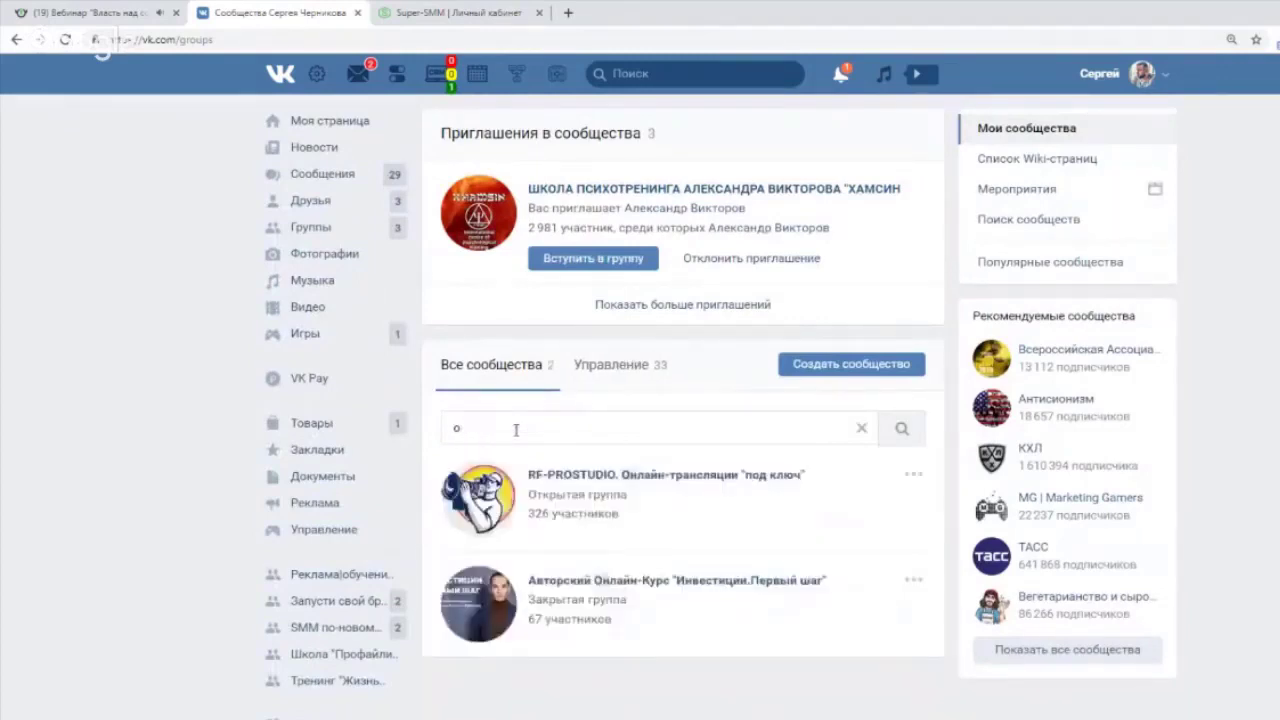
{"action": "type", "text": "ан"}
{"action": "type", "text": "сель"}
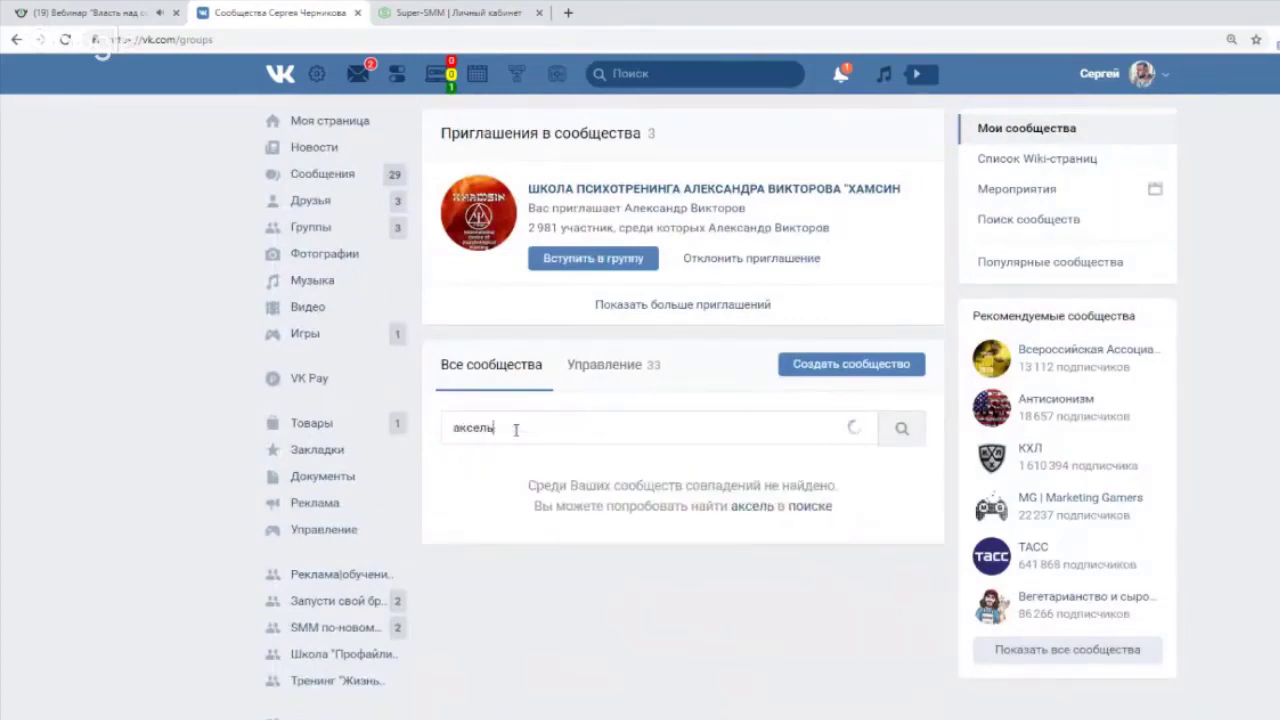
{"action": "scroll", "coordinate": [600, 500], "scroll_direction": "down", "scroll_amount": 2}
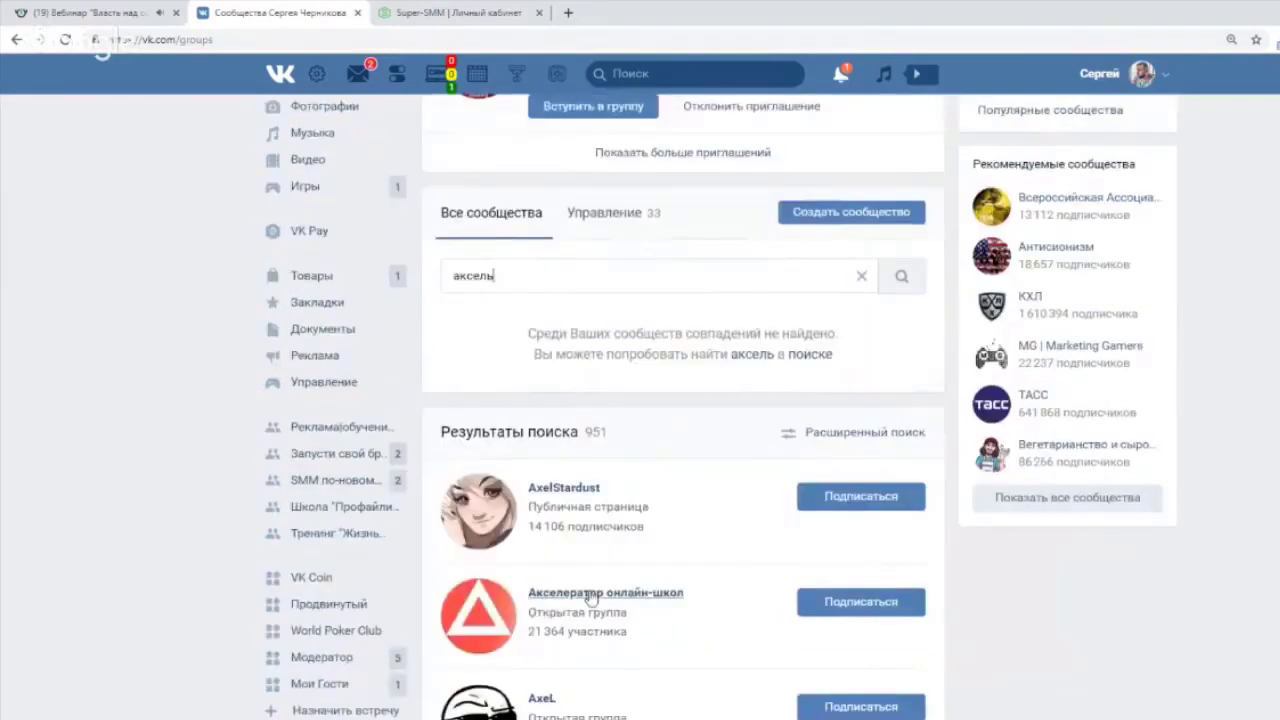
Open the Акселератор онлайн-школ community page from the search results.
{"action": "left_click", "coordinate": [605, 592]}
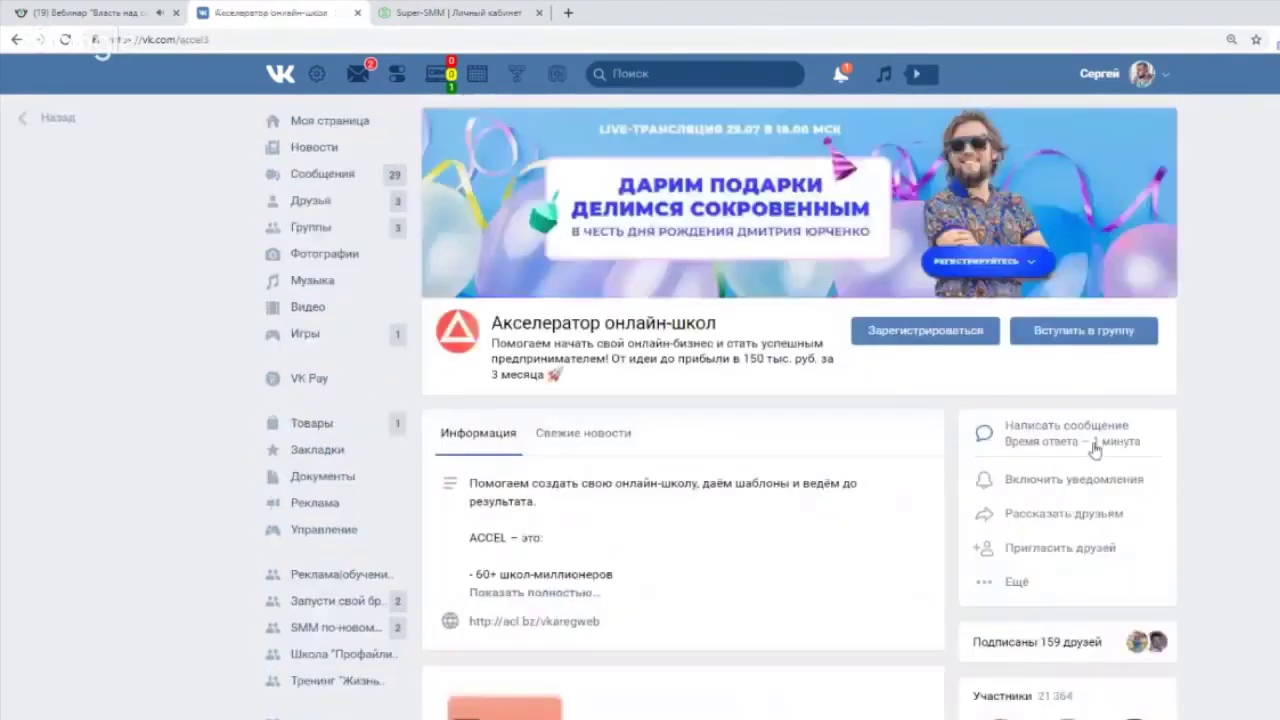
{"action": "scroll", "coordinate": [1259, 447], "scroll_direction": "down", "scroll_amount": 1}
{"action": "scroll", "coordinate": [1259, 447], "scroll_direction": "down", "scroll_amount": 10}
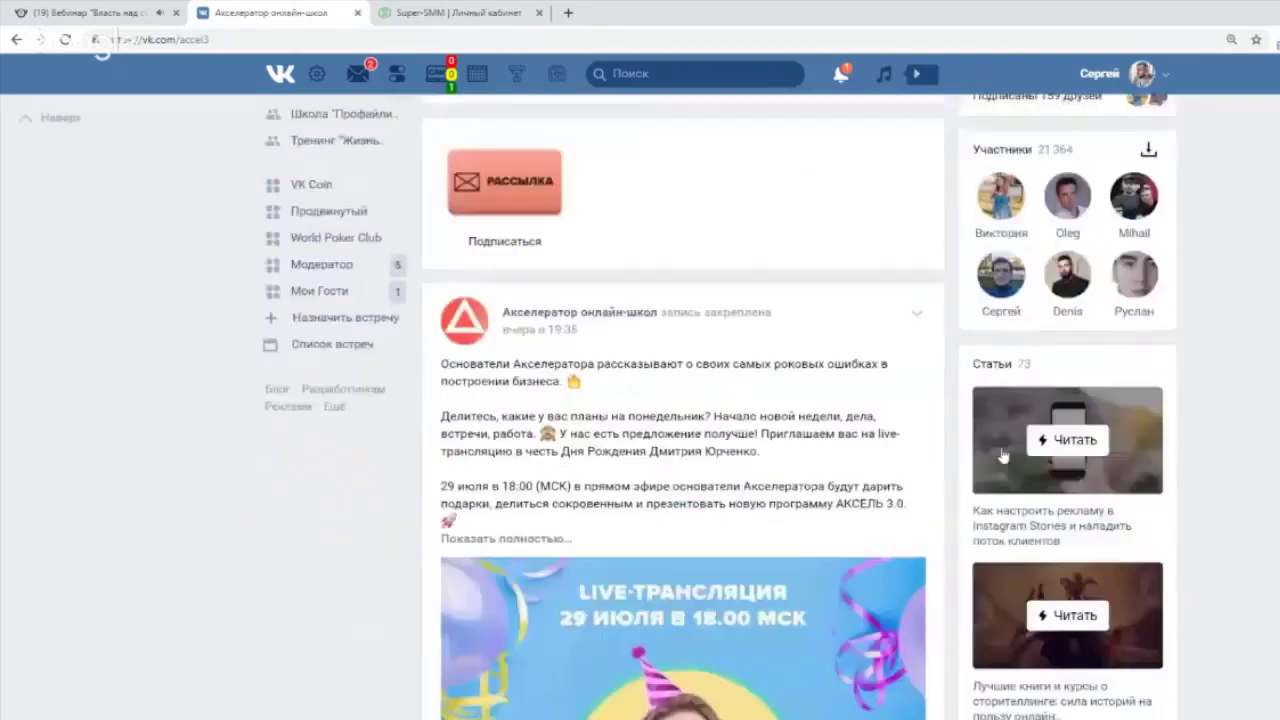
{"action": "scroll", "coordinate": [1000, 455], "scroll_direction": "up", "scroll_amount": 9}
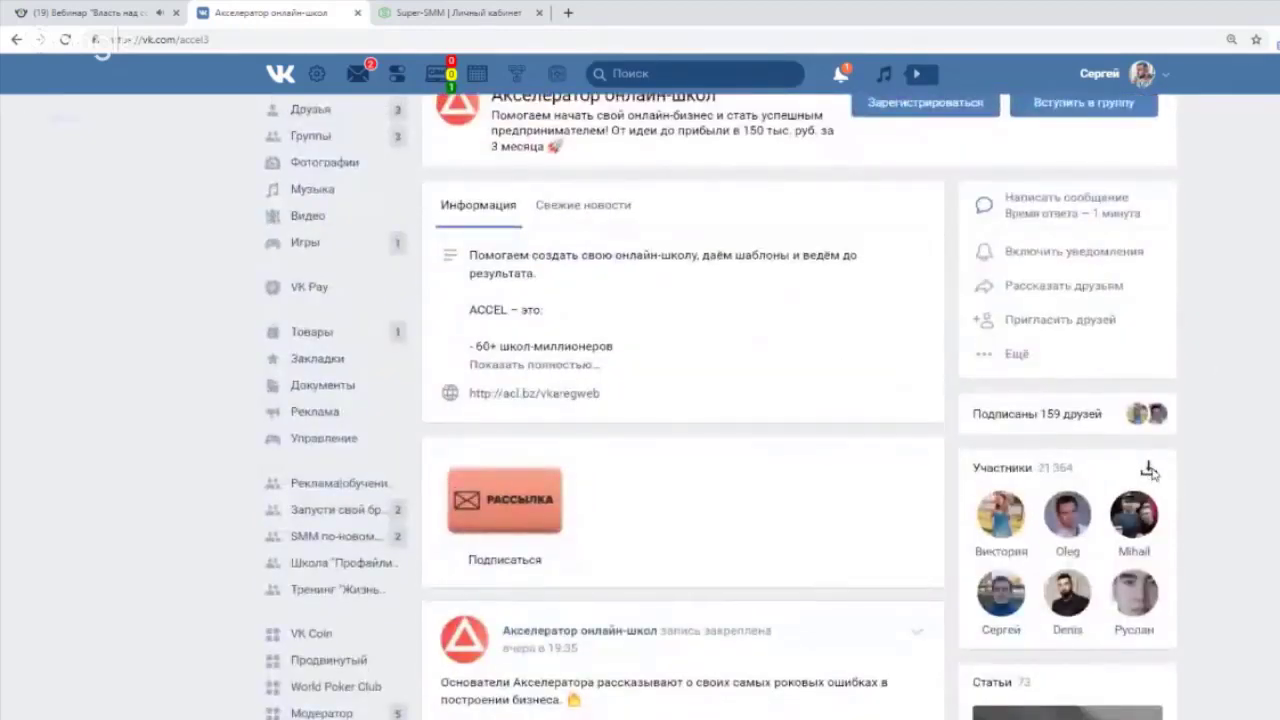
Parse the community's members with Сохранить в set to Запустить автолайк and start parsing.
{"action": "left_click", "coordinate": [1150, 468]}
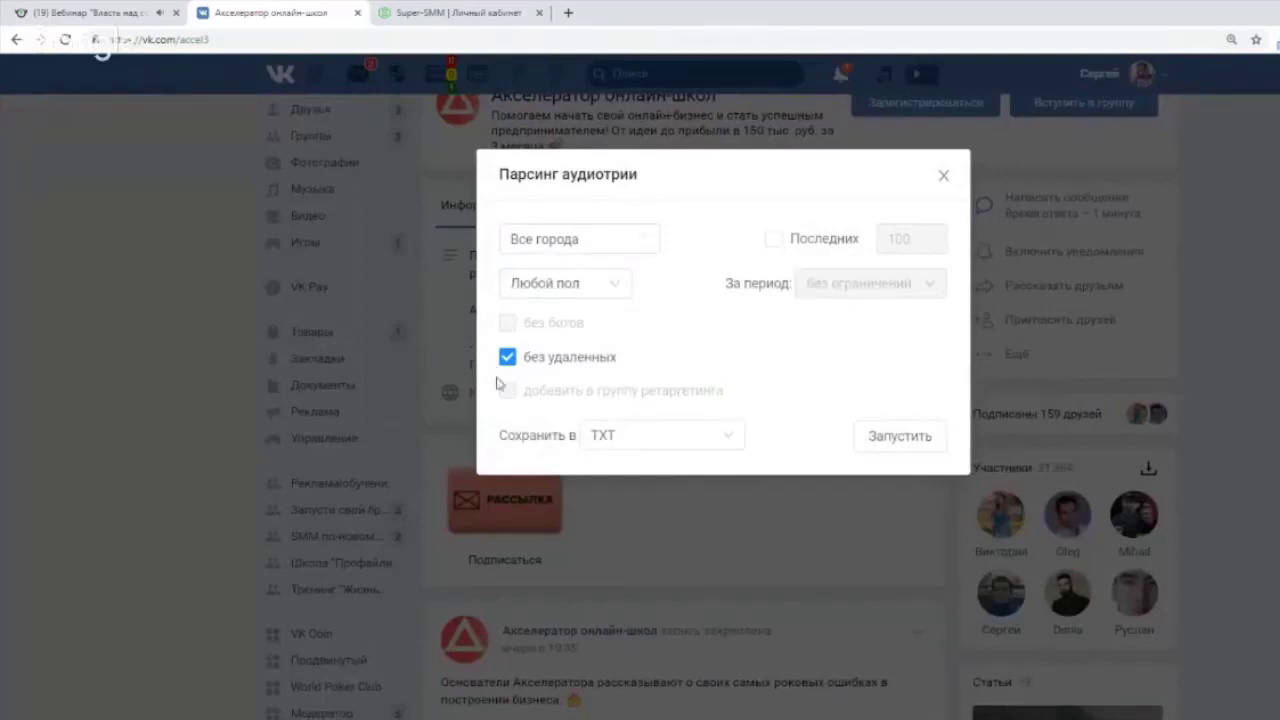
{"action": "left_click", "coordinate": [645, 441]}
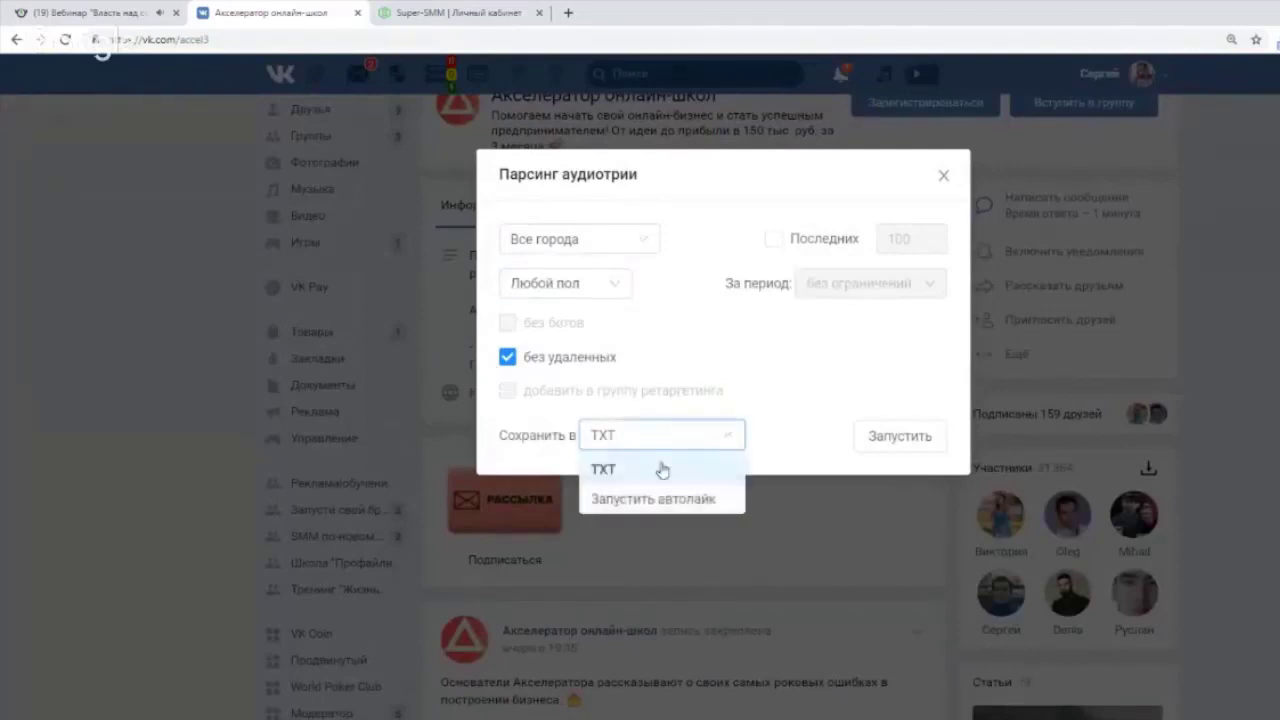
{"action": "left_click", "coordinate": [598, 435]}
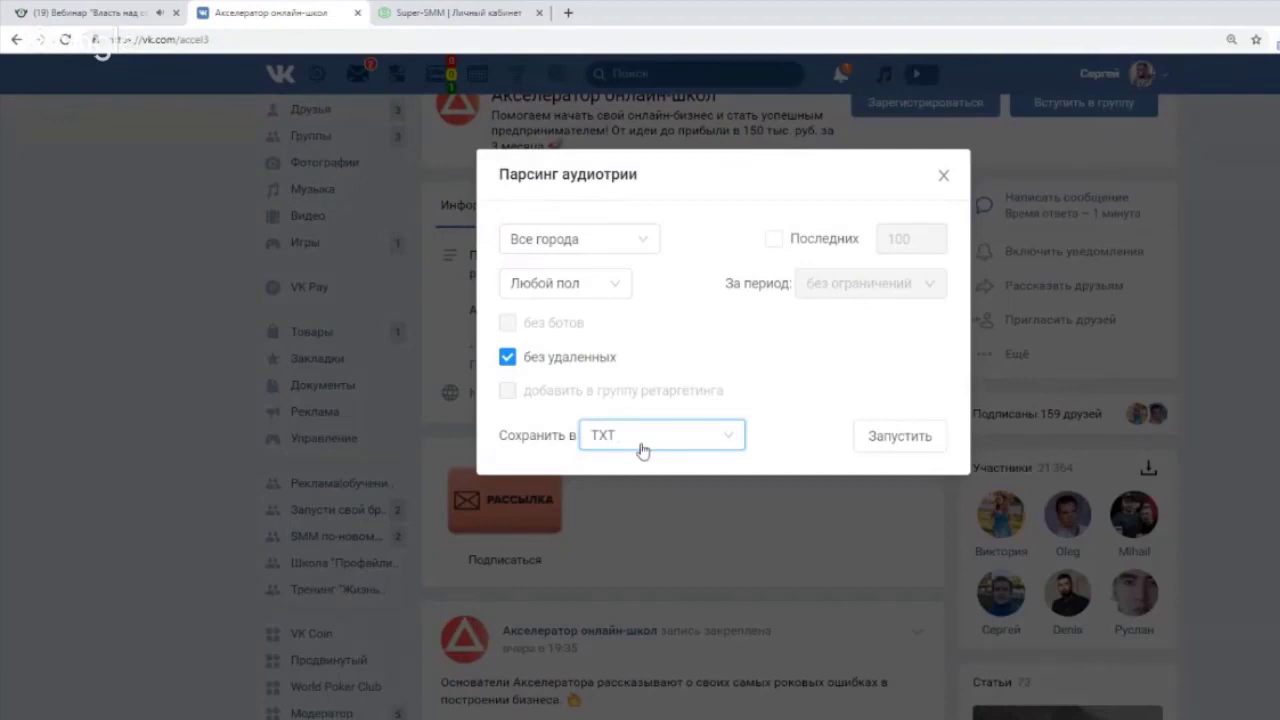
{"action": "left_click", "coordinate": [645, 450]}
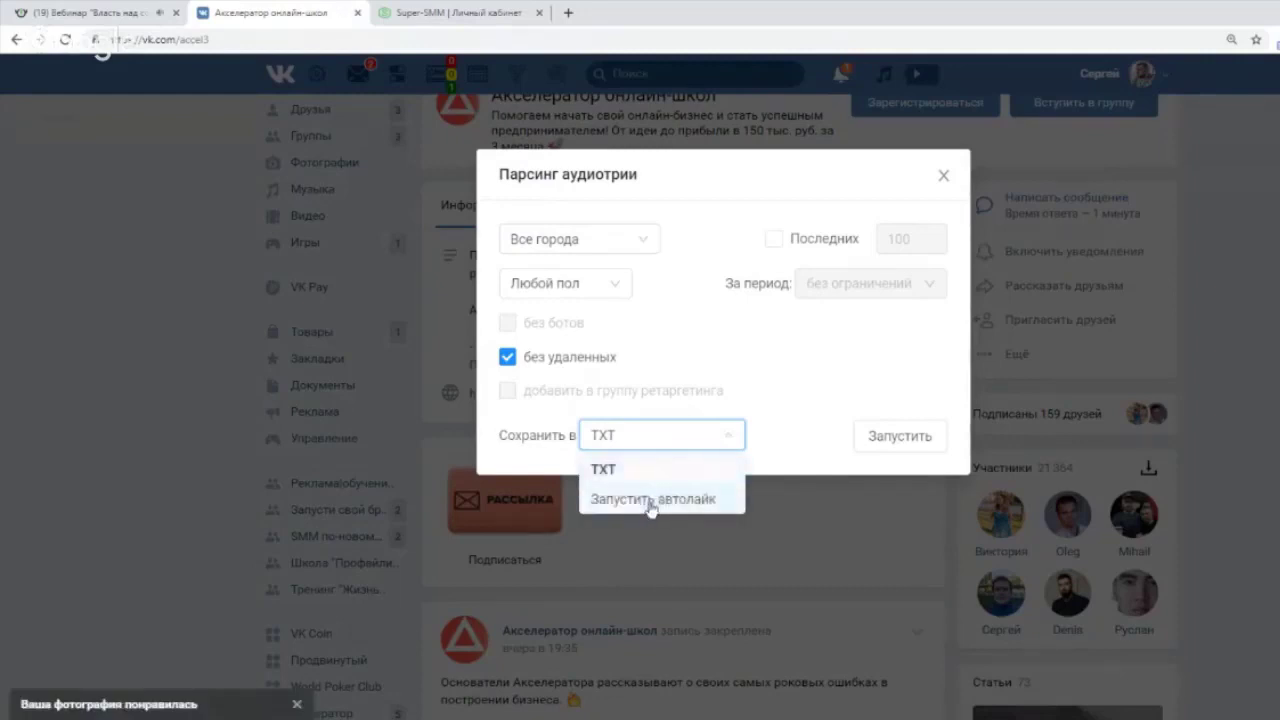
{"action": "left_click", "coordinate": [652, 499]}
{"action": "left_click", "coordinate": [890, 435]}
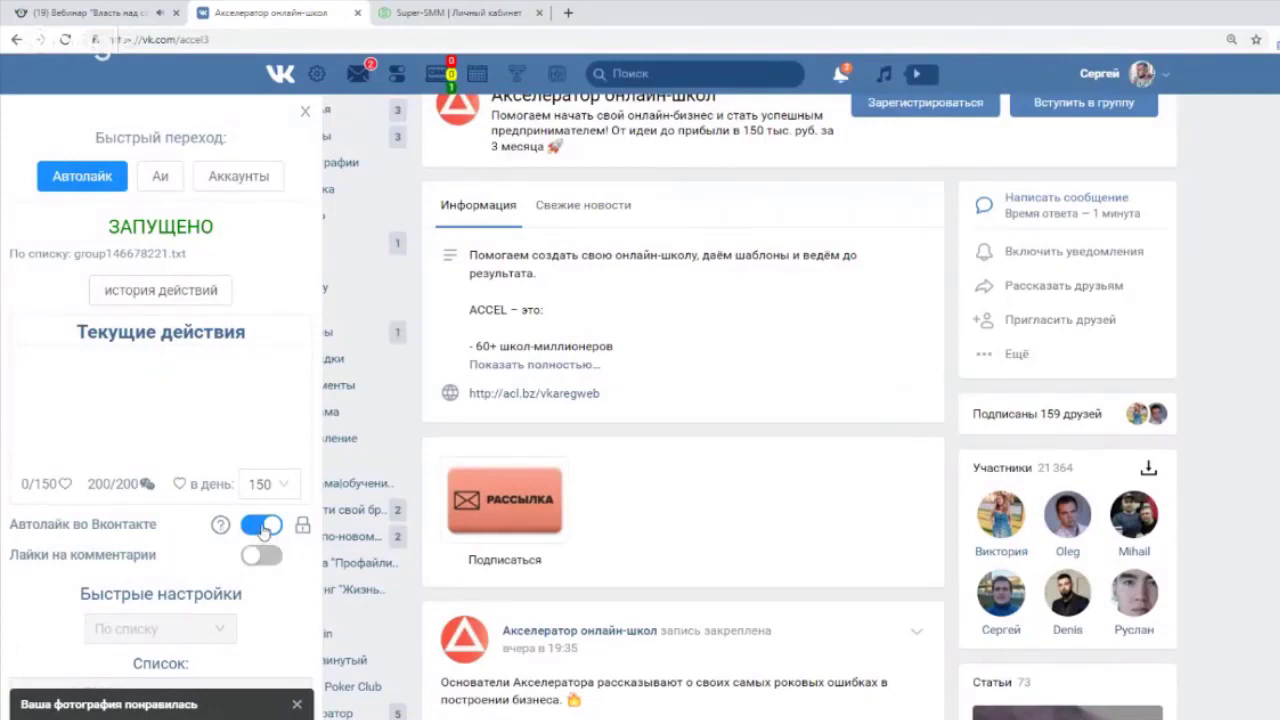
Switch off the Автолайк во Вконтакте toggle and scroll through the group feed.
{"action": "left_click", "coordinate": [262, 527]}
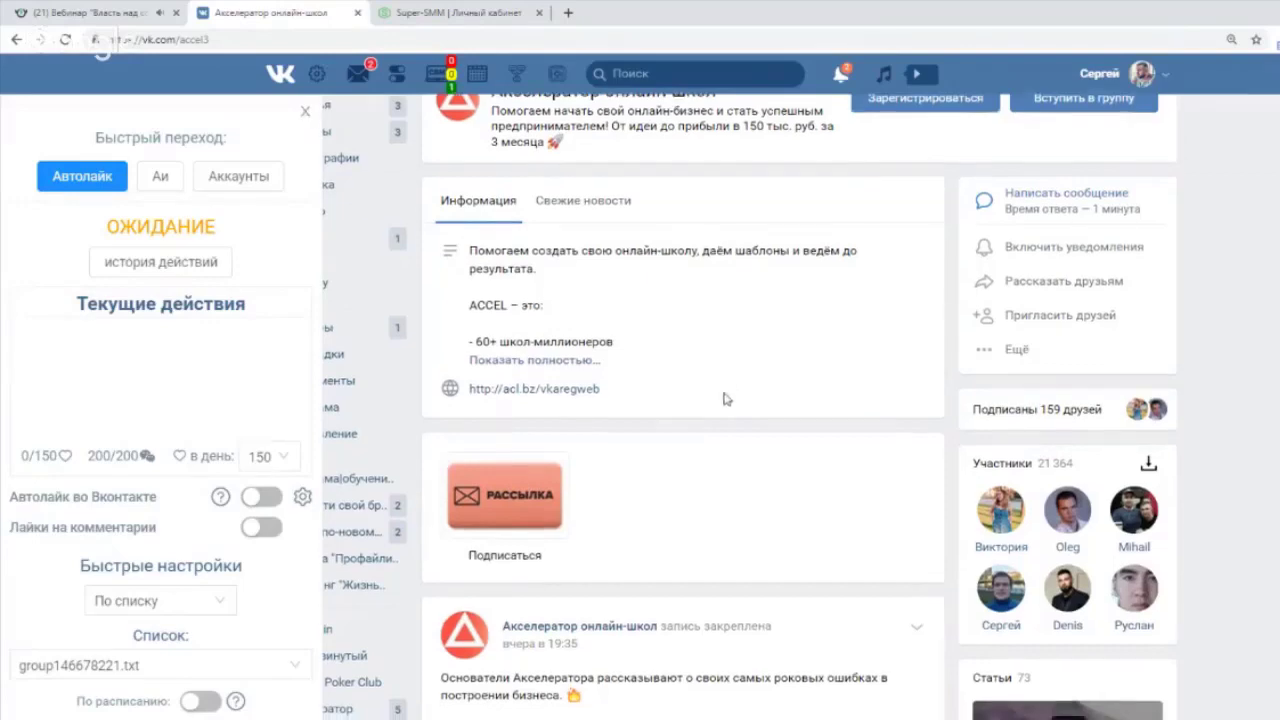
{"action": "scroll", "coordinate": [723, 397], "scroll_direction": "down", "scroll_amount": 10}
{"action": "scroll", "coordinate": [728, 480], "scroll_direction": "down", "scroll_amount": 10}
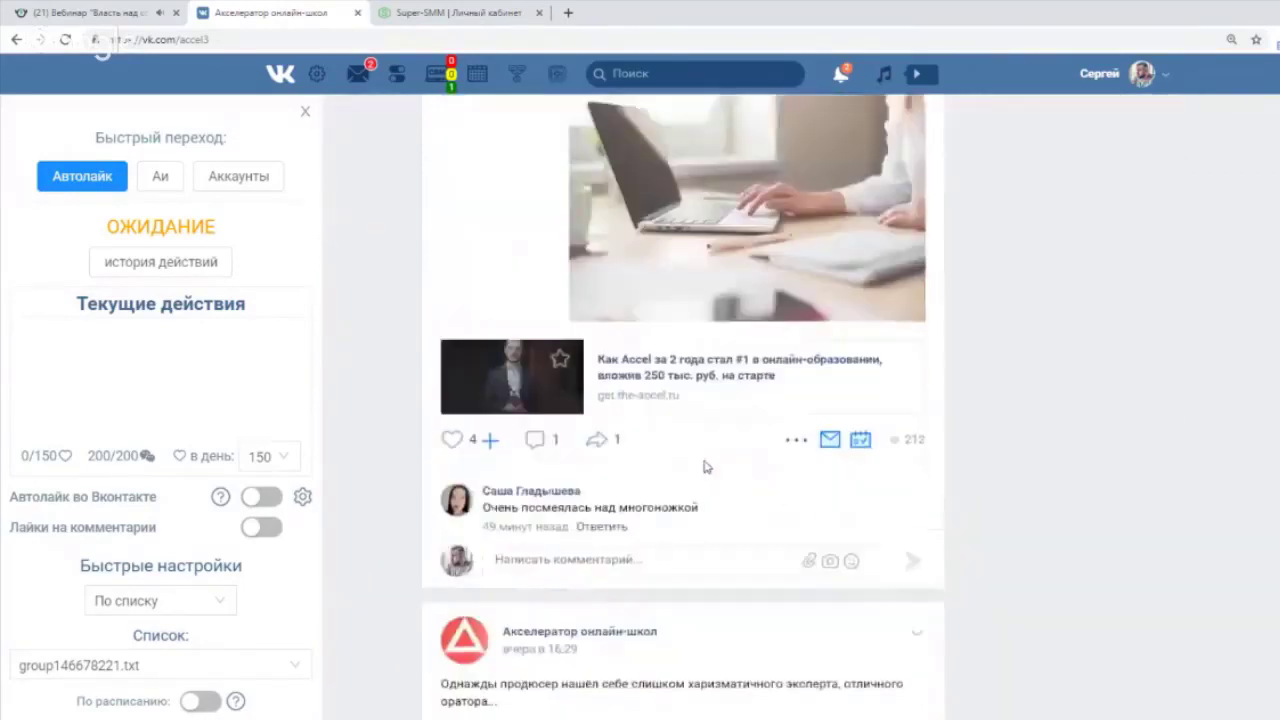
{"action": "scroll", "coordinate": [727, 452], "scroll_direction": "down", "scroll_amount": 1}
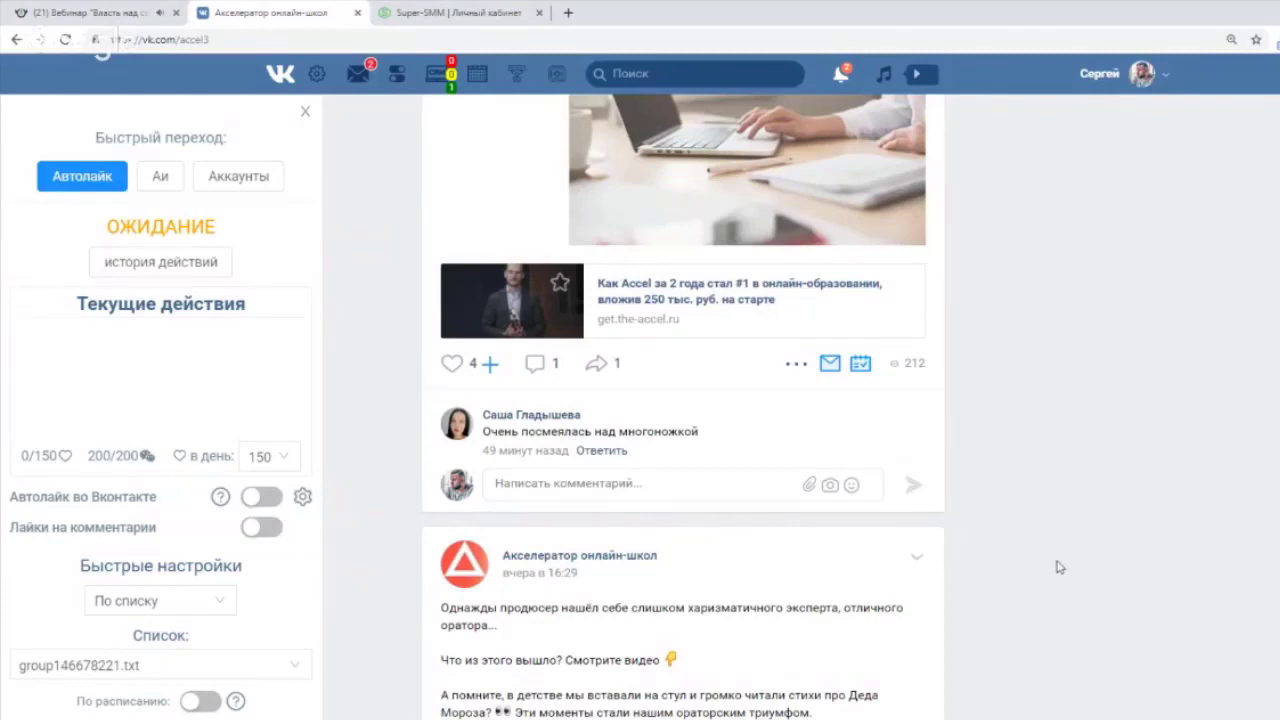
{"action": "scroll", "coordinate": [1050, 545], "scroll_direction": "down", "scroll_amount": 5}
{"action": "scroll", "coordinate": [638, 579], "scroll_direction": "down", "scroll_amount": 10}
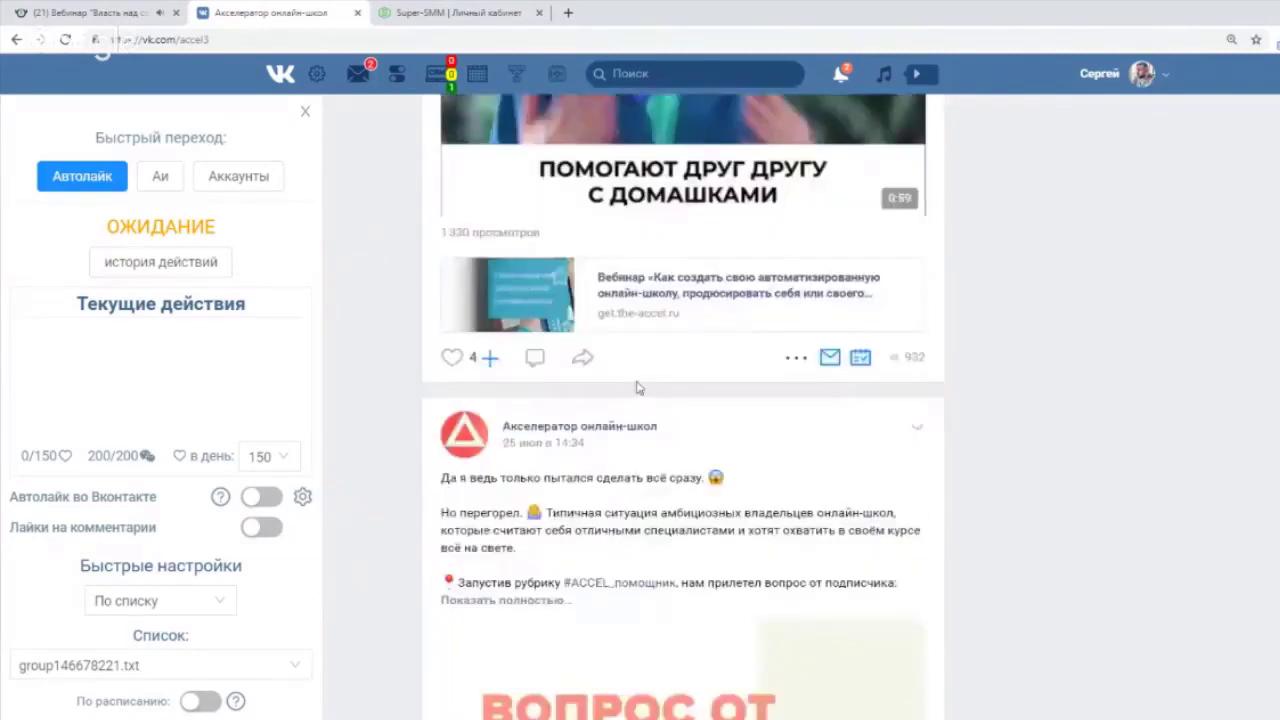
{"action": "scroll", "coordinate": [671, 465], "scroll_direction": "down", "scroll_amount": 12}
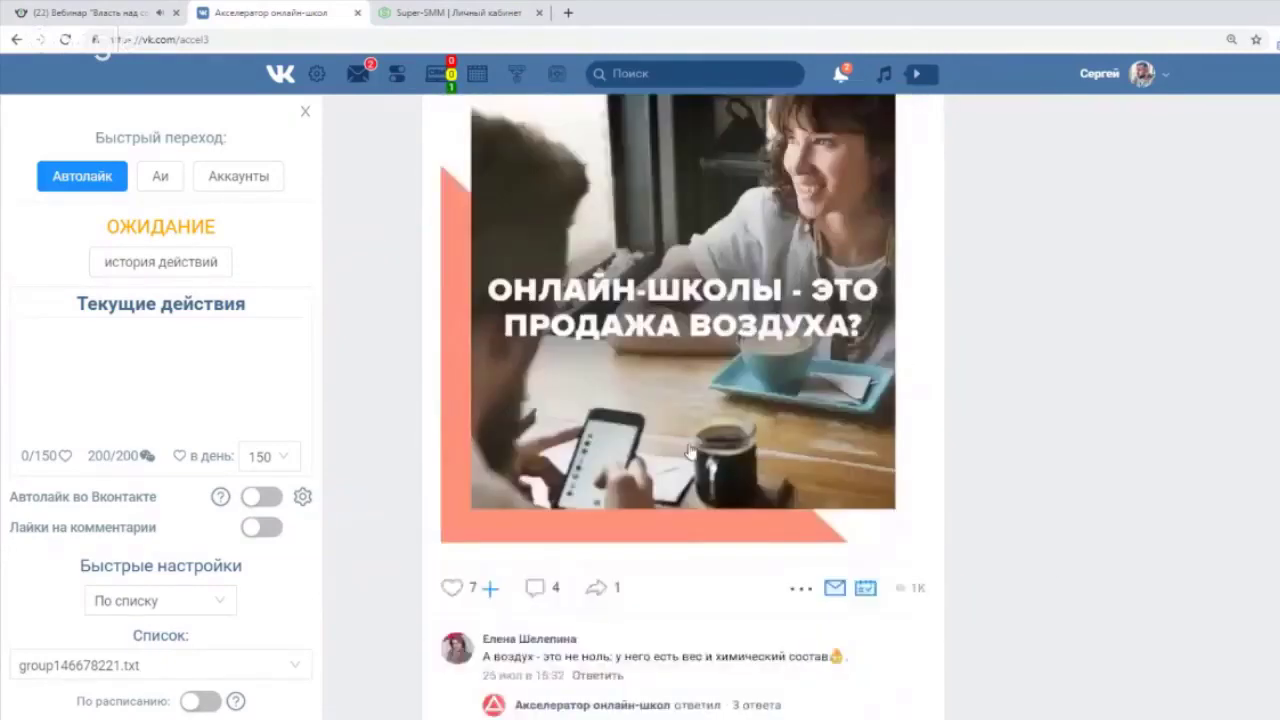
{"action": "scroll", "coordinate": [690, 452], "scroll_direction": "up", "scroll_amount": 2}
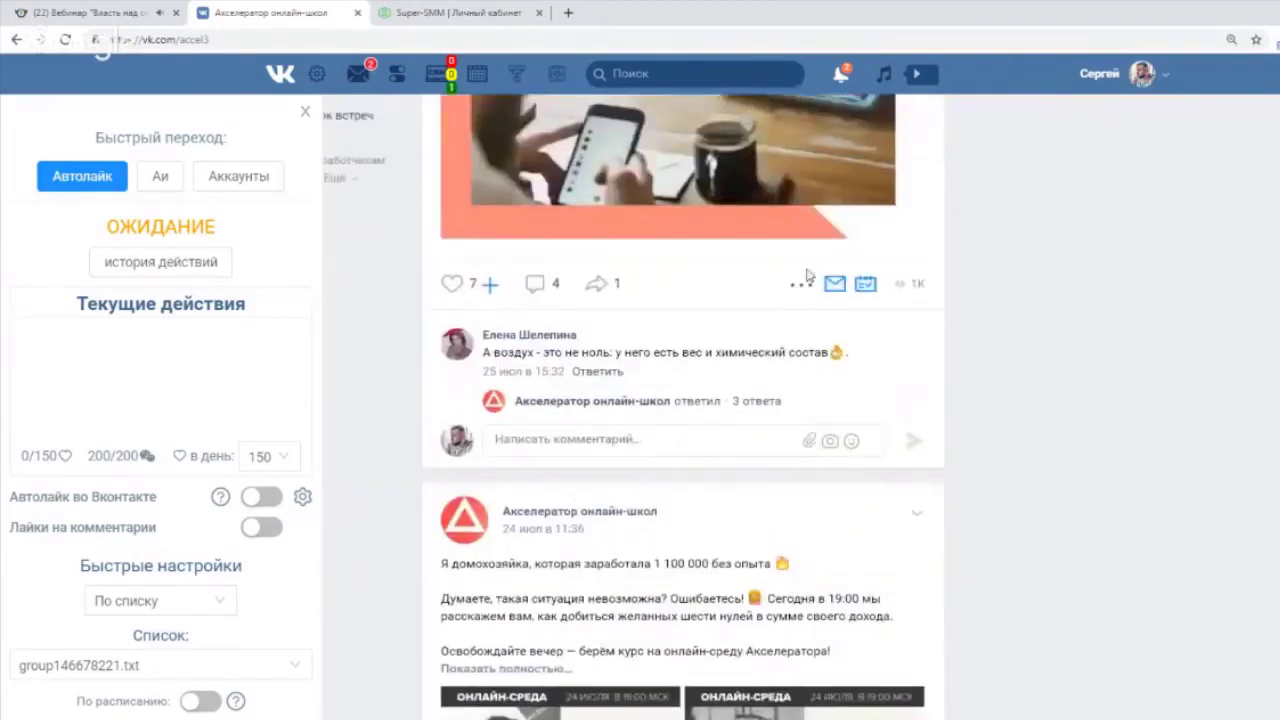
Launch Лайки на комментарии on the 'Онлайн-школы - это продажа воздуха?' post.
{"action": "mouse_move", "coordinate": [805, 289]}
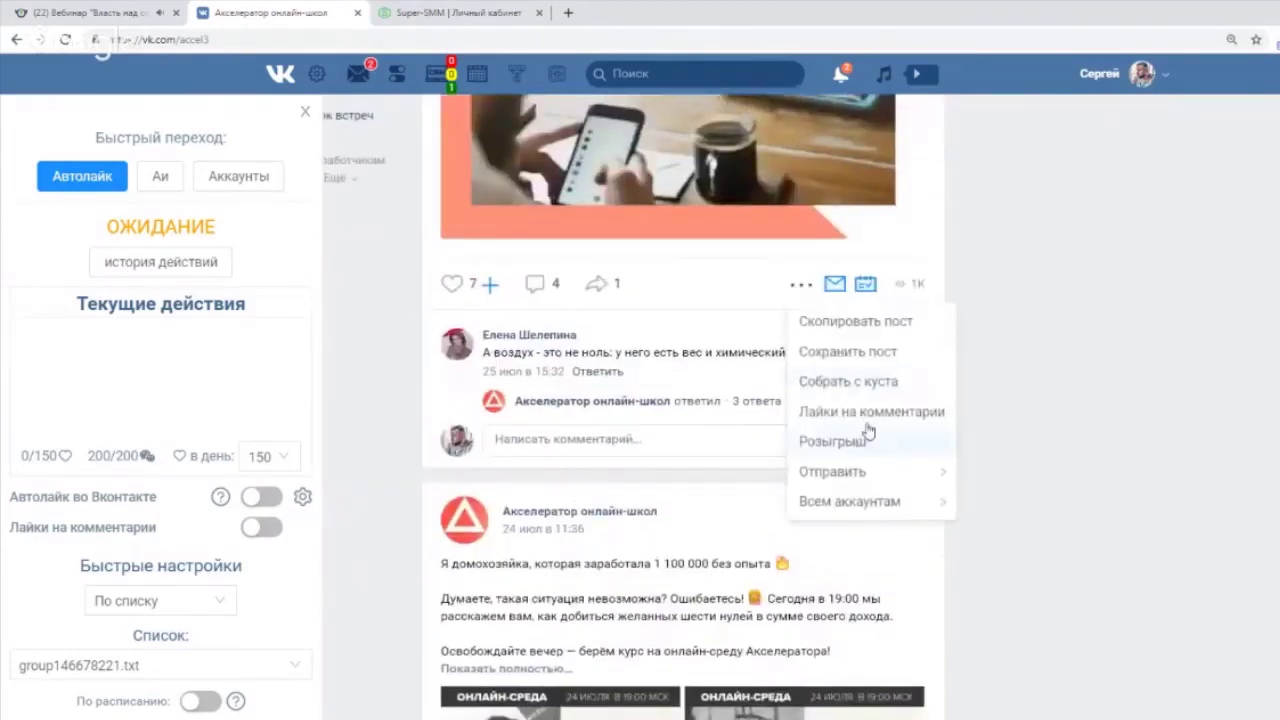
{"action": "left_click", "coordinate": [867, 411]}
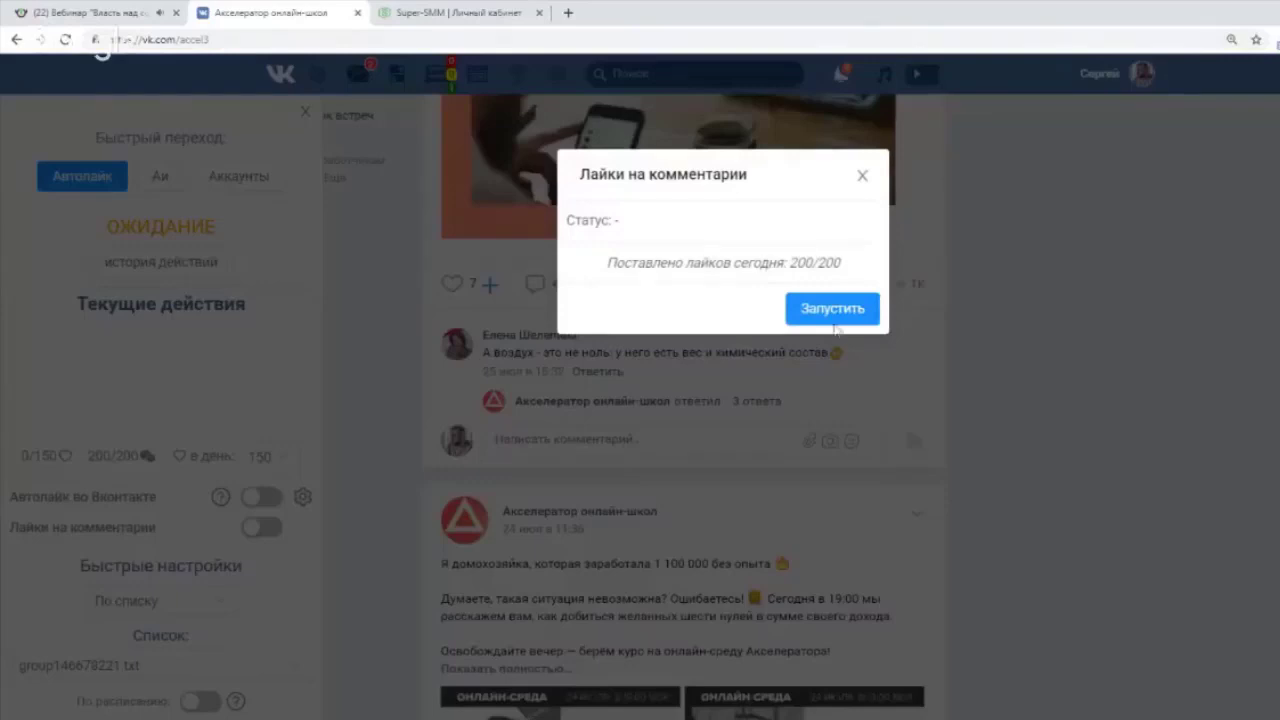
{"action": "left_click", "coordinate": [820, 301]}
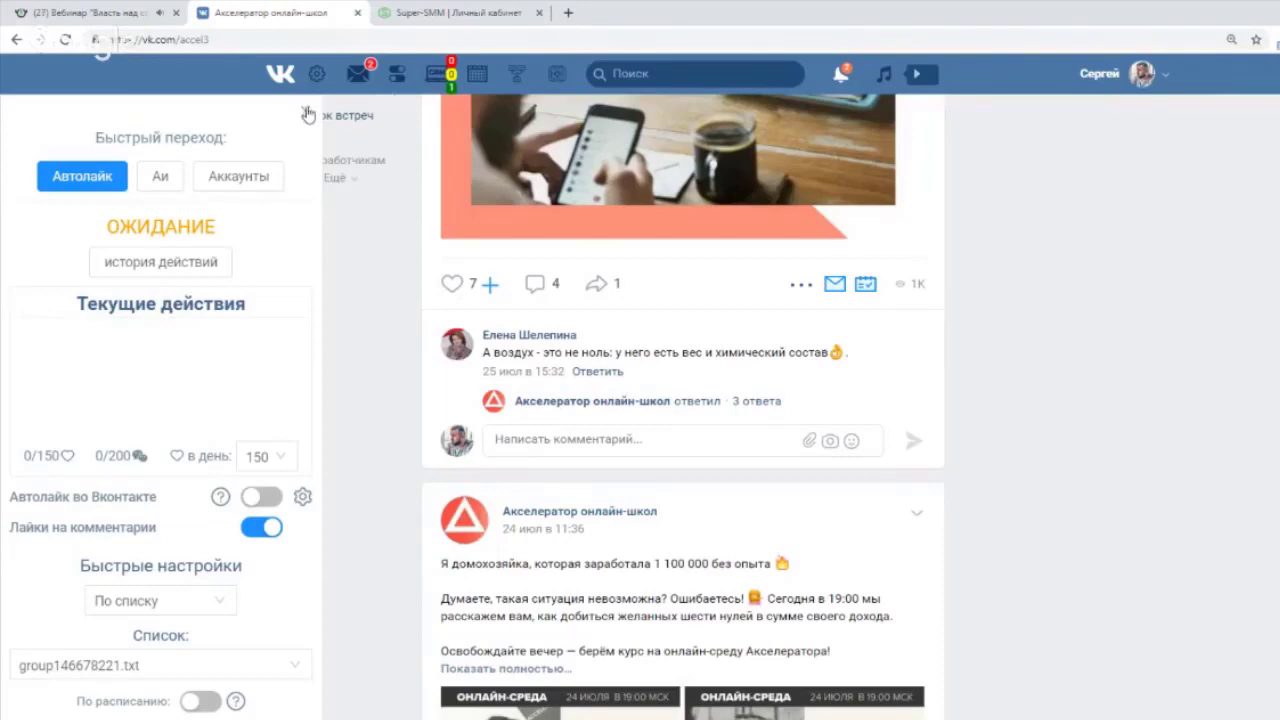
On the poll post, start Собрать с куста with destination в авто лайк, then cancel it.
{"action": "scroll", "coordinate": [711, 305], "scroll_direction": "down", "scroll_amount": 10}
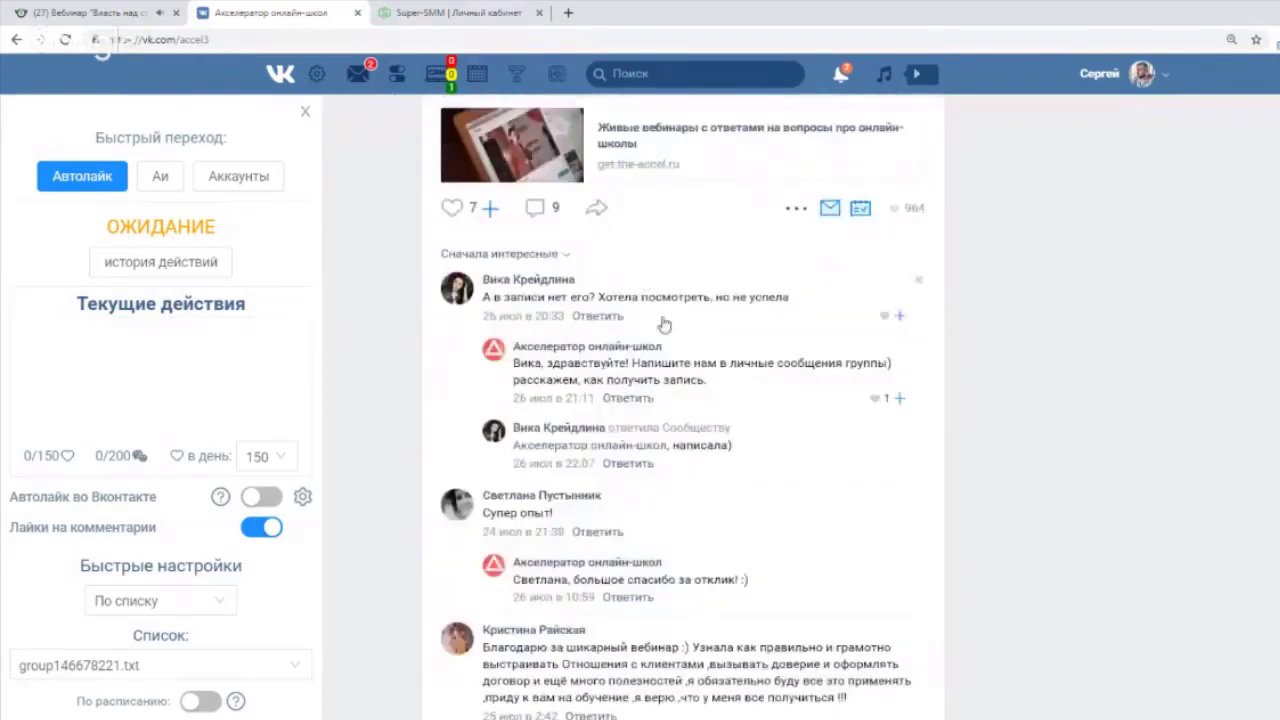
{"action": "scroll", "coordinate": [663, 323], "scroll_direction": "down", "scroll_amount": 5}
{"action": "scroll", "coordinate": [935, 371], "scroll_direction": "down", "scroll_amount": 5}
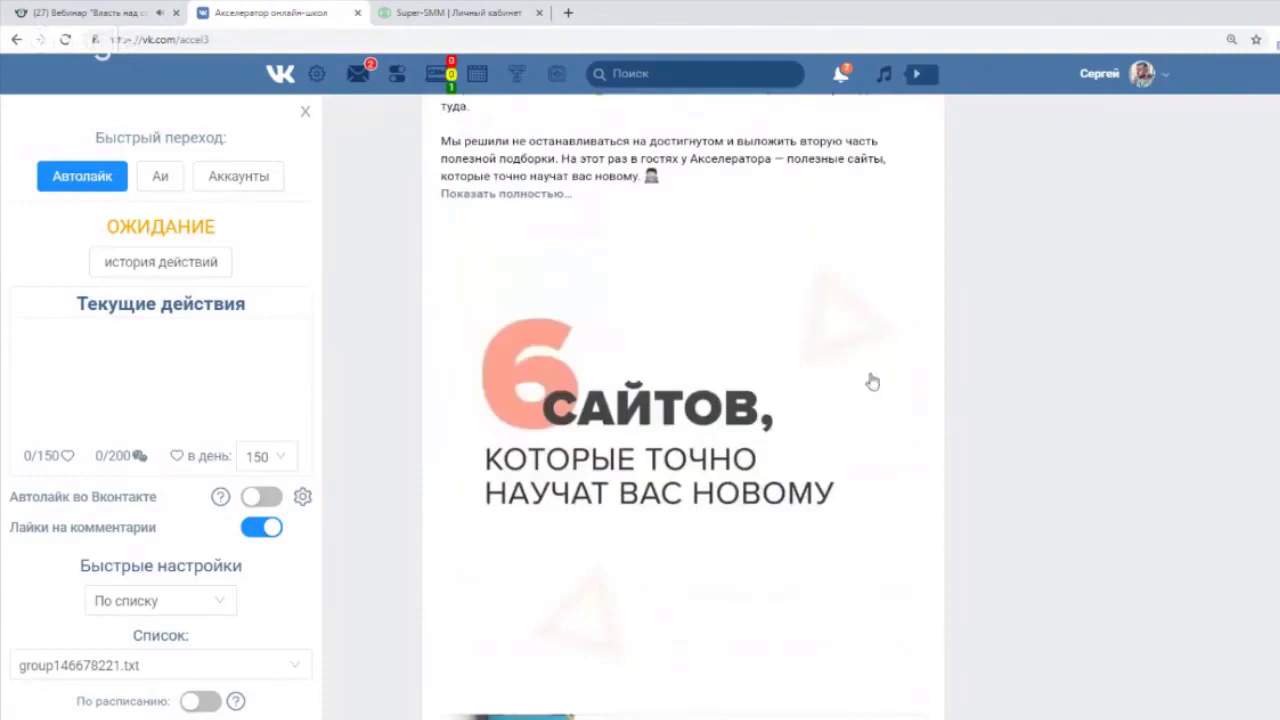
{"action": "scroll", "coordinate": [866, 376], "scroll_direction": "up", "scroll_amount": 5}
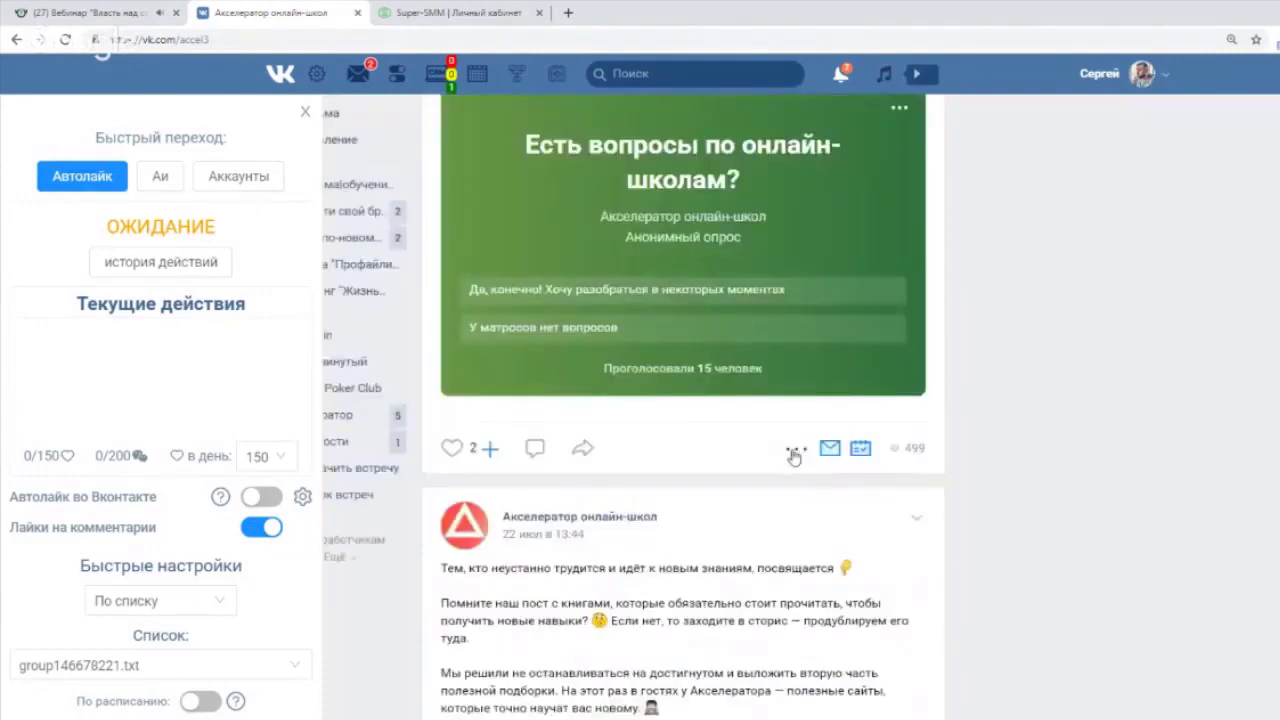
{"action": "mouse_move", "coordinate": [797, 458]}
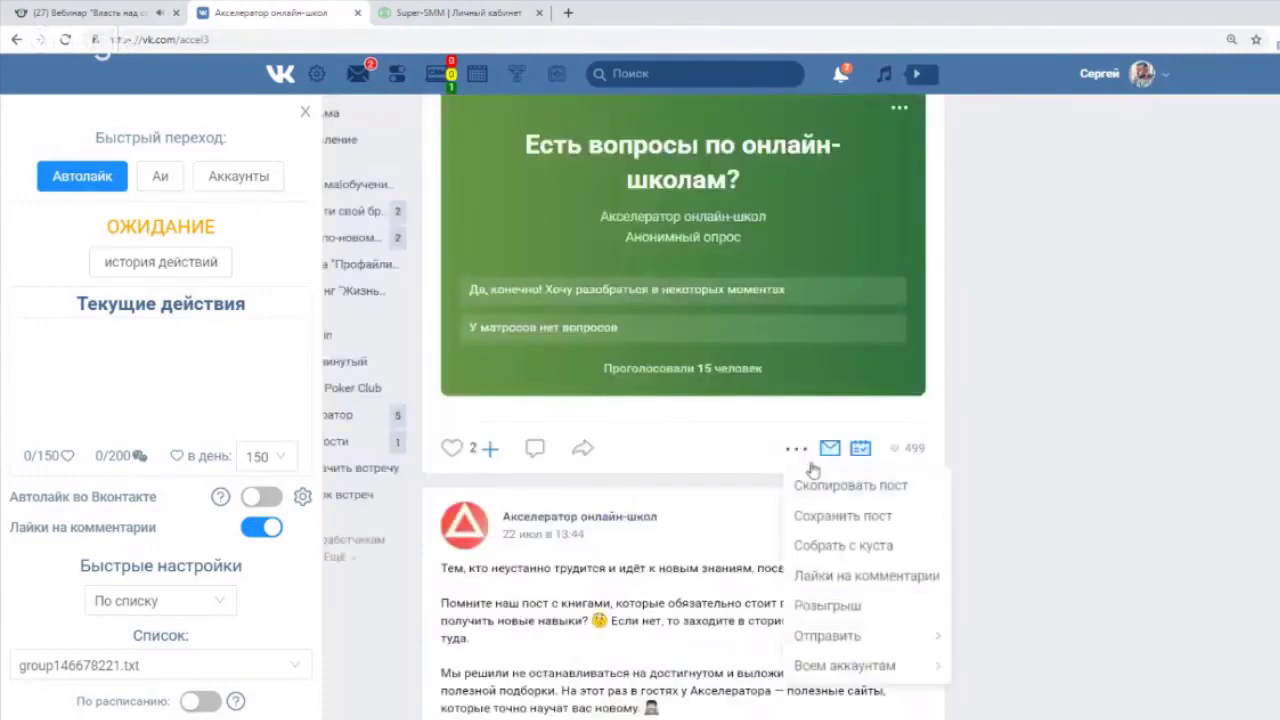
{"action": "left_click", "coordinate": [851, 554]}
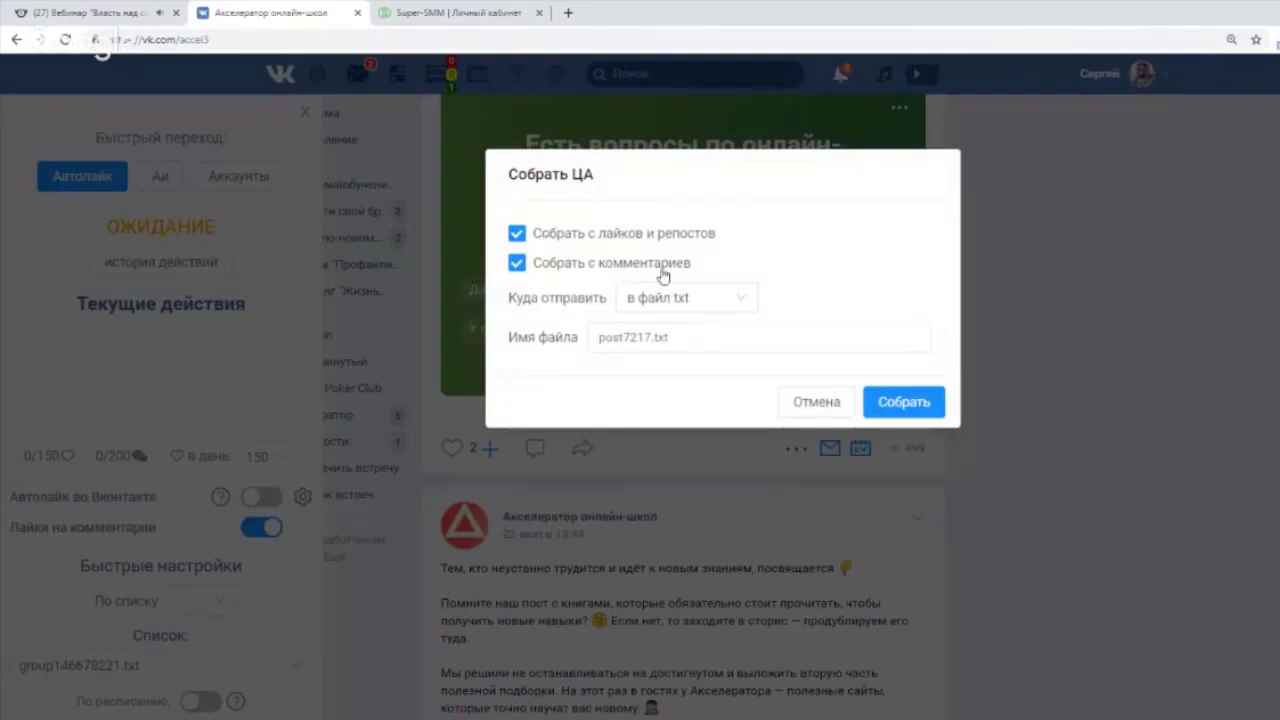
{"action": "left_click", "coordinate": [717, 296]}
{"action": "left_click", "coordinate": [682, 366]}
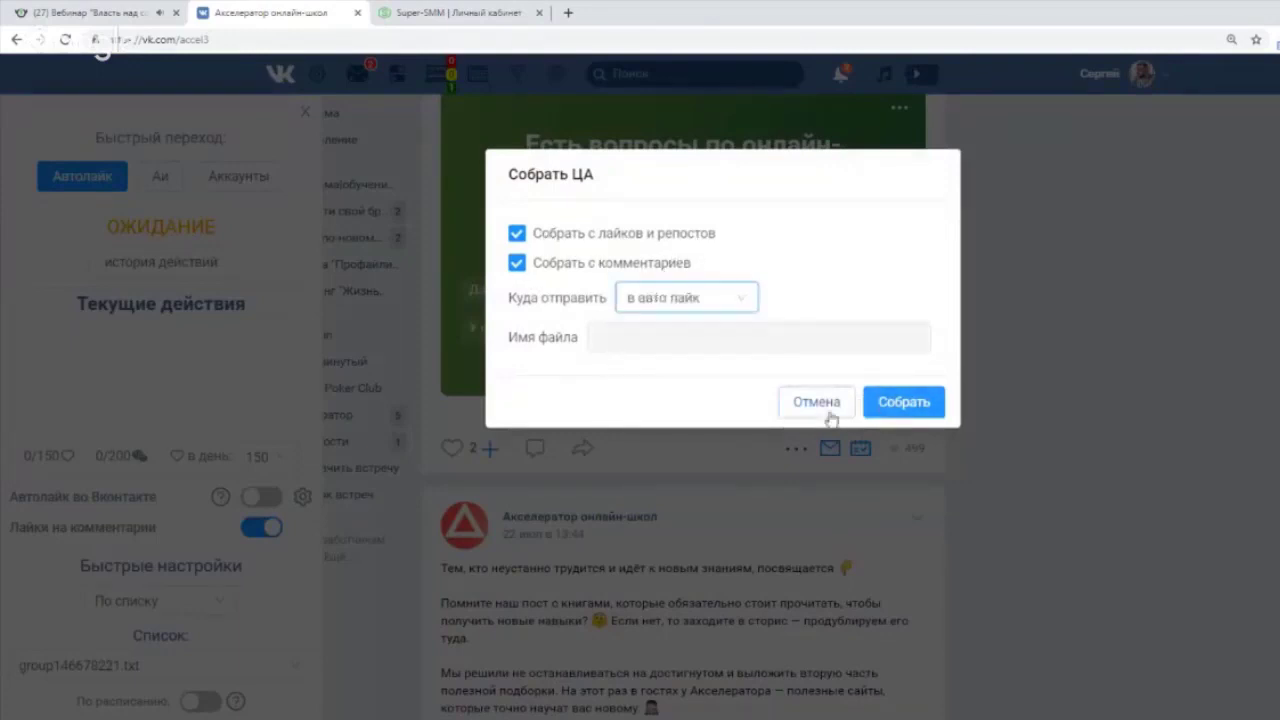
{"action": "left_click", "coordinate": [880, 401]}
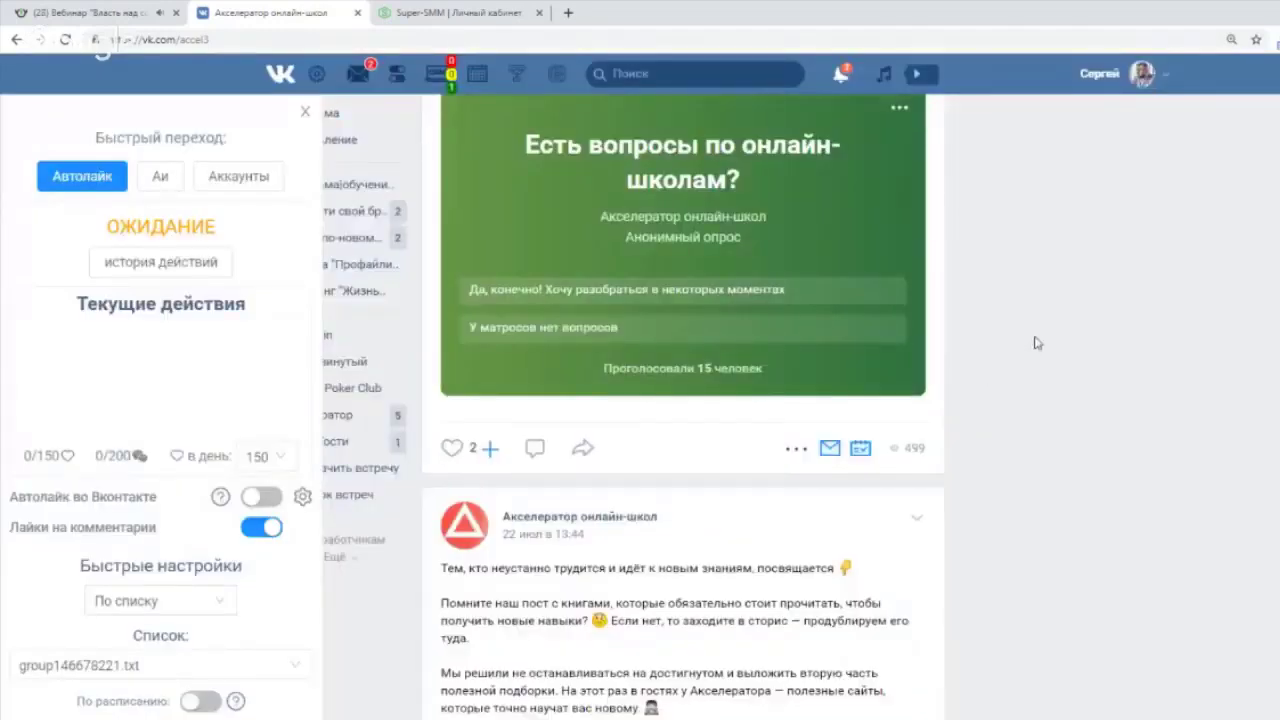
Close the autolike panel, return to the group page top, check notifications, then open the webinar tab.
{"action": "left_click", "coordinate": [304, 112]}
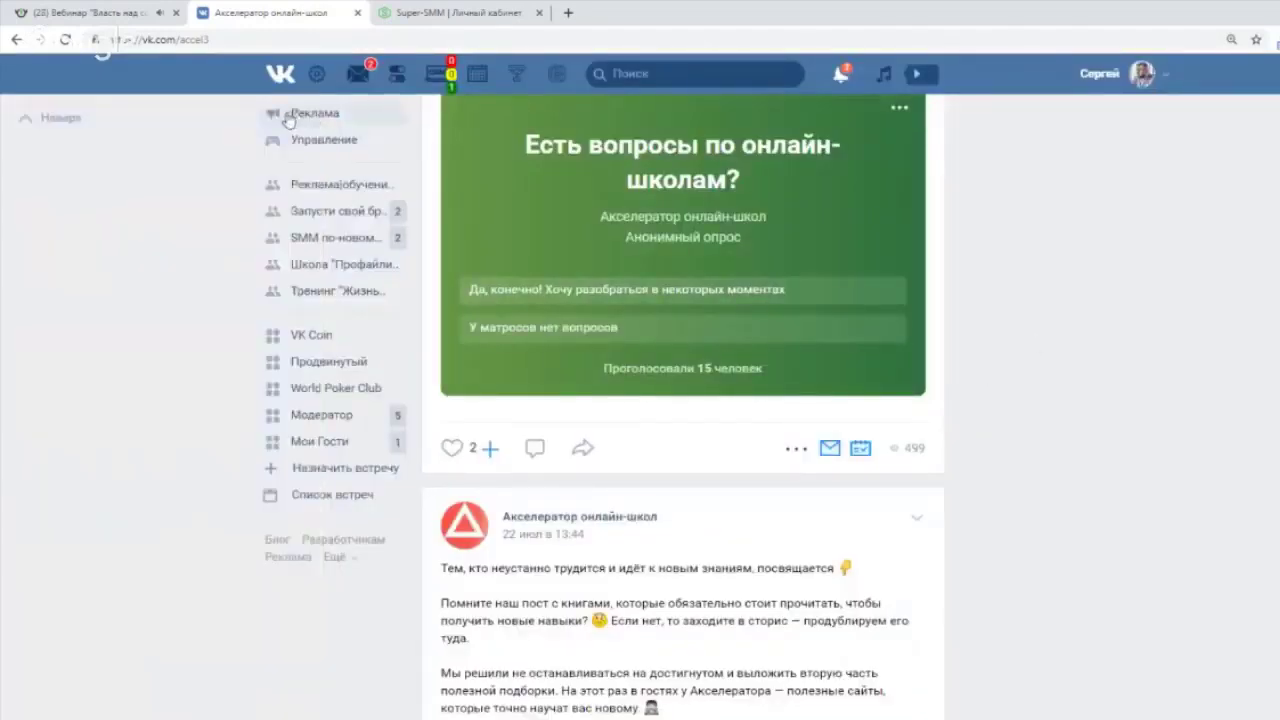
{"action": "left_click", "coordinate": [70, 188]}
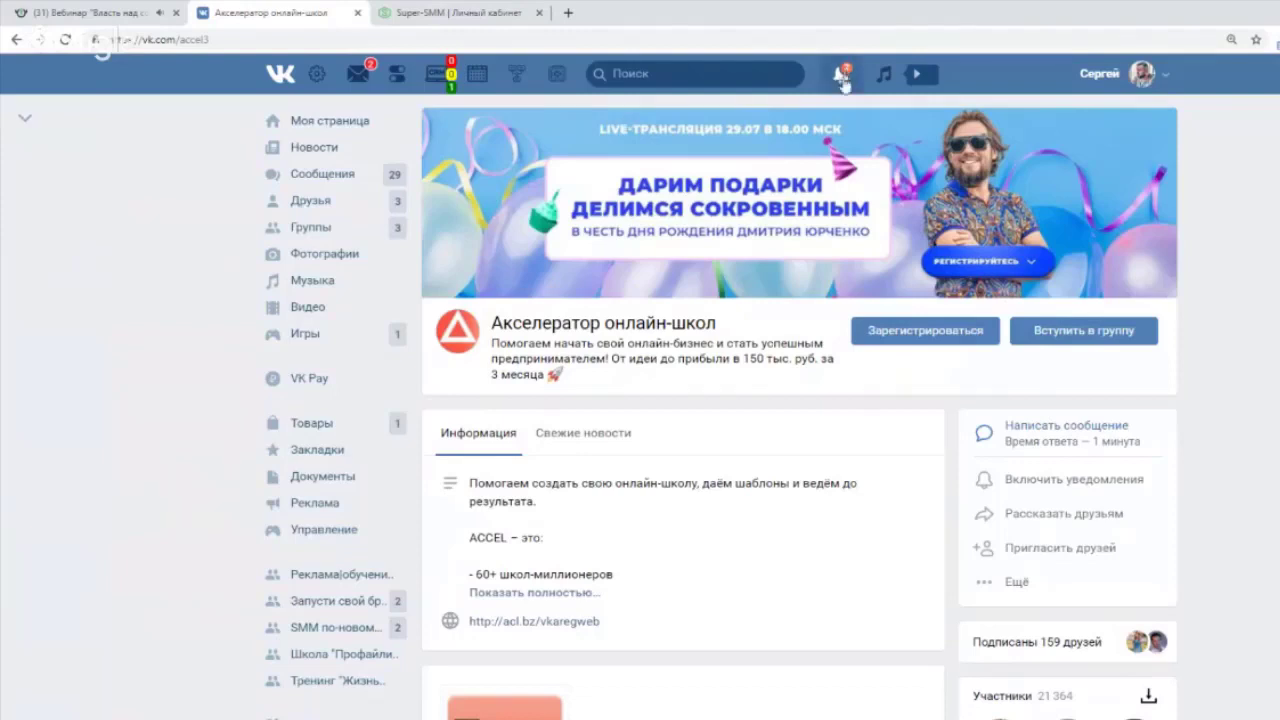
{"action": "left_click", "coordinate": [843, 80]}
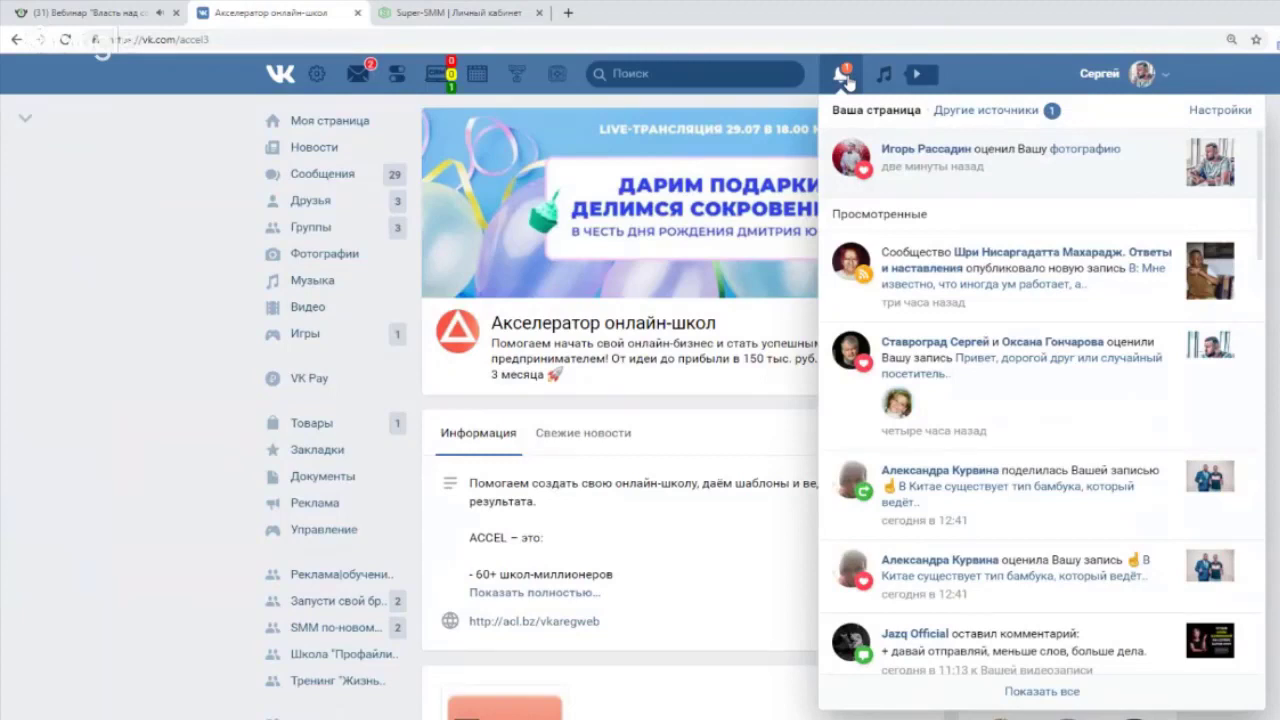
{"action": "left_click", "coordinate": [845, 78]}
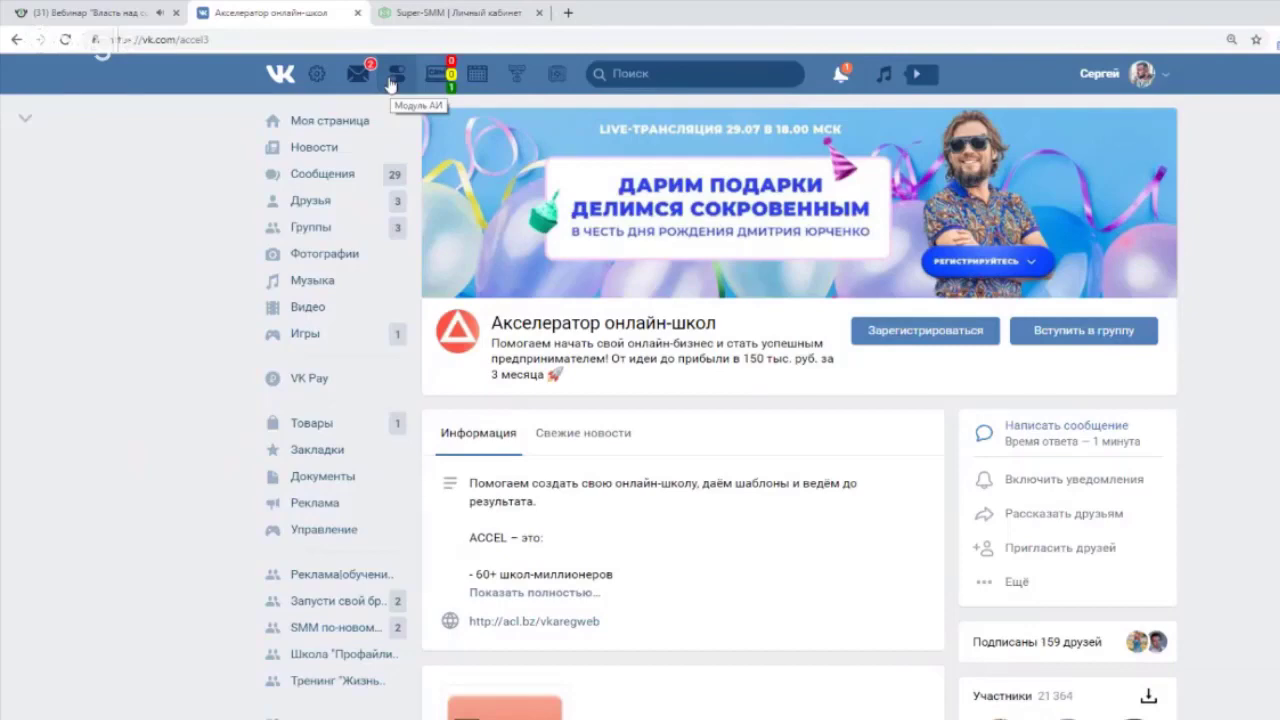
{"action": "left_click", "coordinate": [87, 16]}
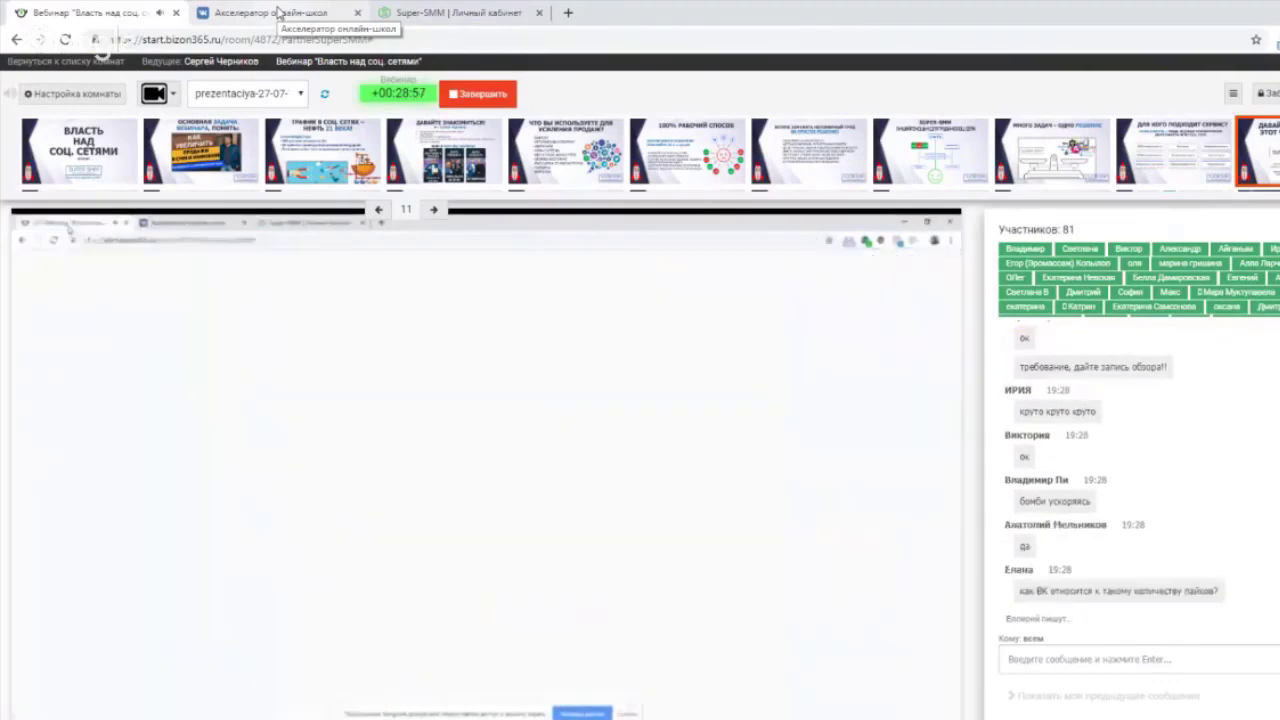
Switch from the Bizon365 webinar room back to the Акселератор онлайн-школ tab.
{"action": "left_click", "coordinate": [277, 13]}
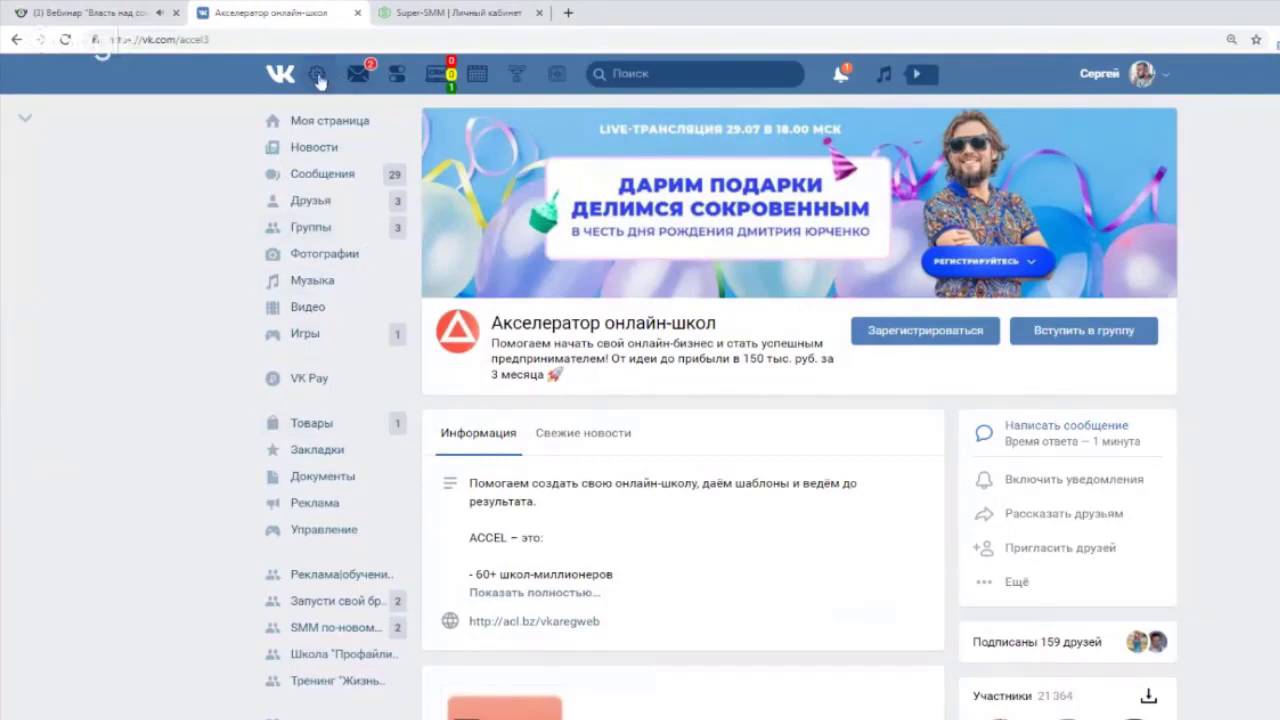
From the Super-SMM gear menu, choose Знакомство с расширением to show the Помощь window.
{"action": "left_click", "coordinate": [315, 75]}
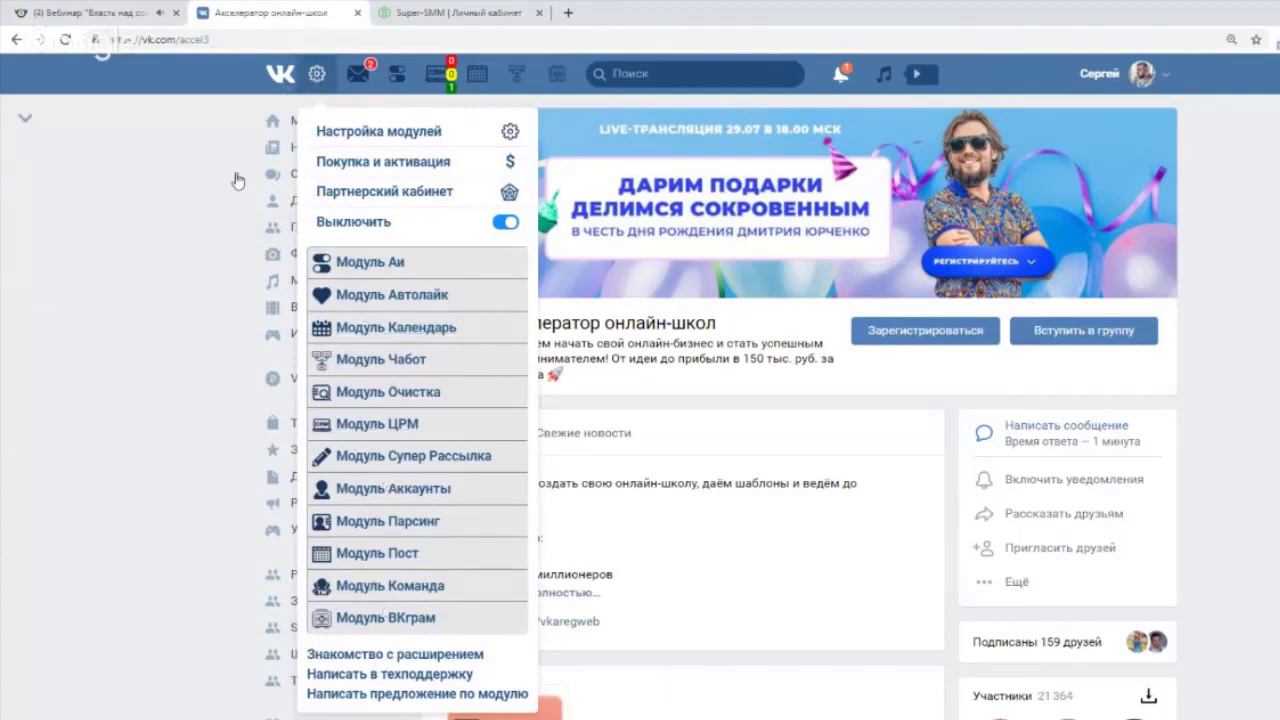
{"action": "scroll", "coordinate": [237, 180], "scroll_direction": "down", "scroll_amount": 10}
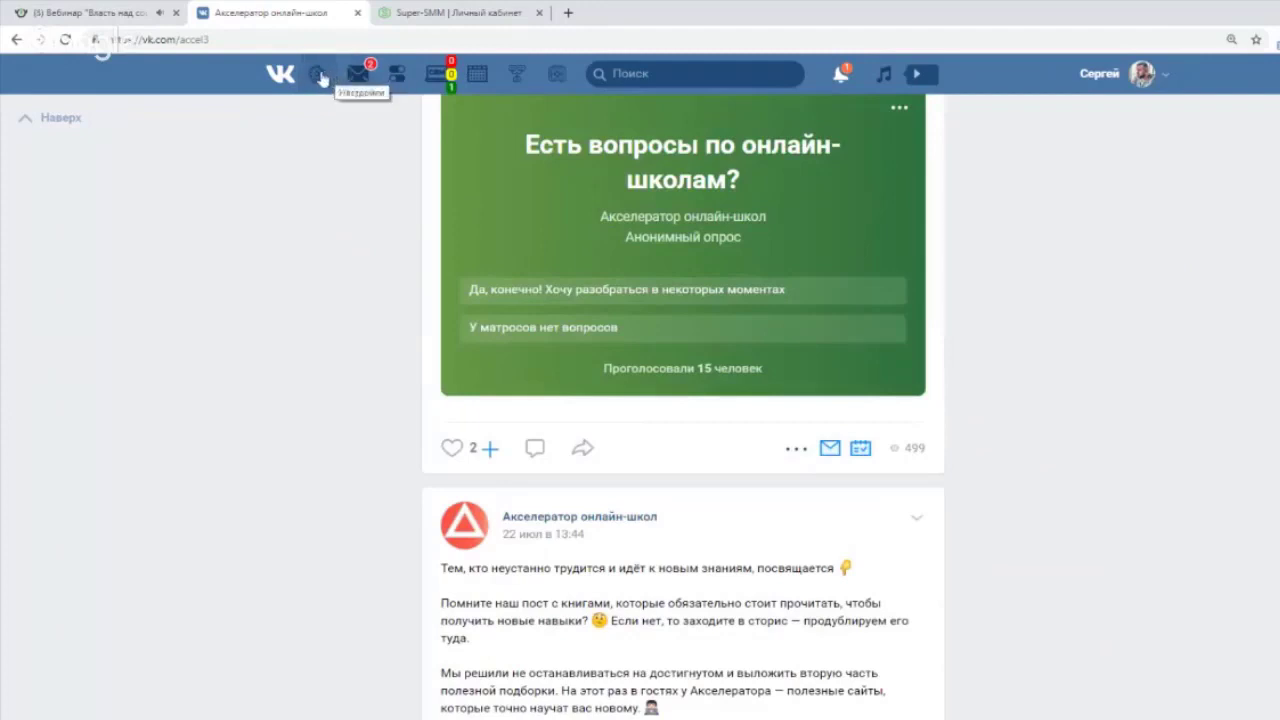
{"action": "left_click", "coordinate": [321, 79]}
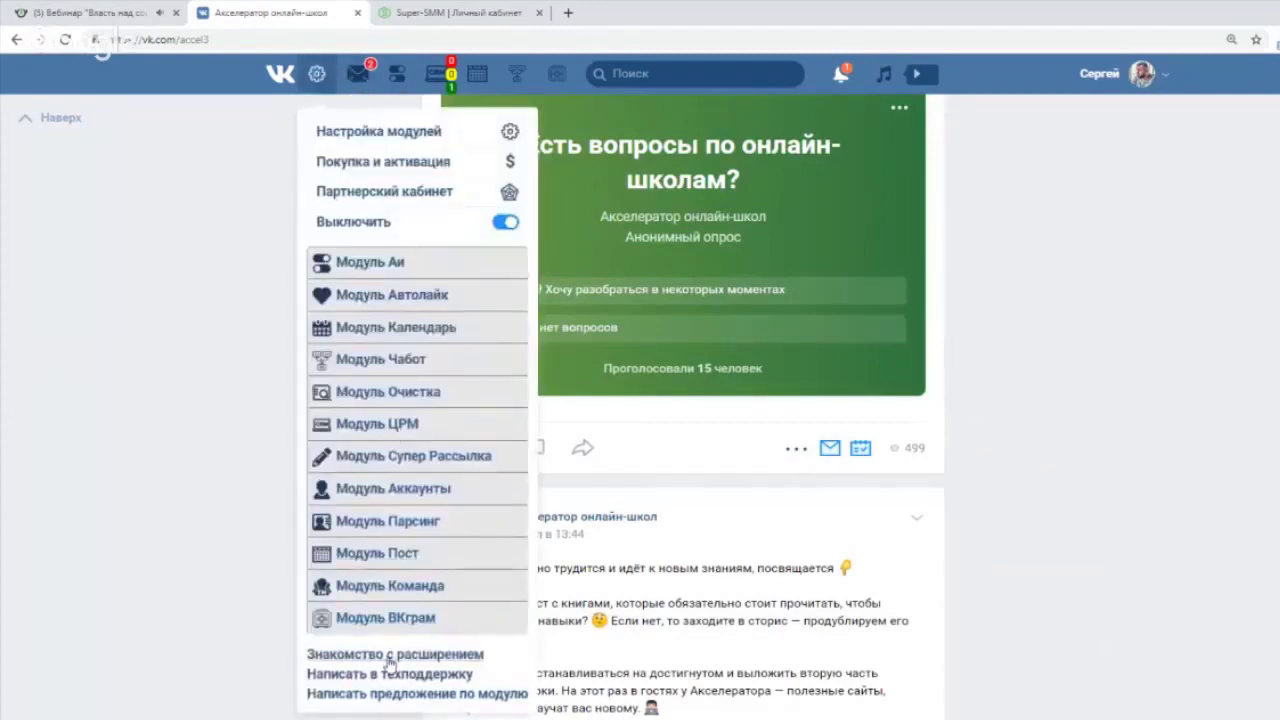
{"action": "left_click", "coordinate": [389, 660]}
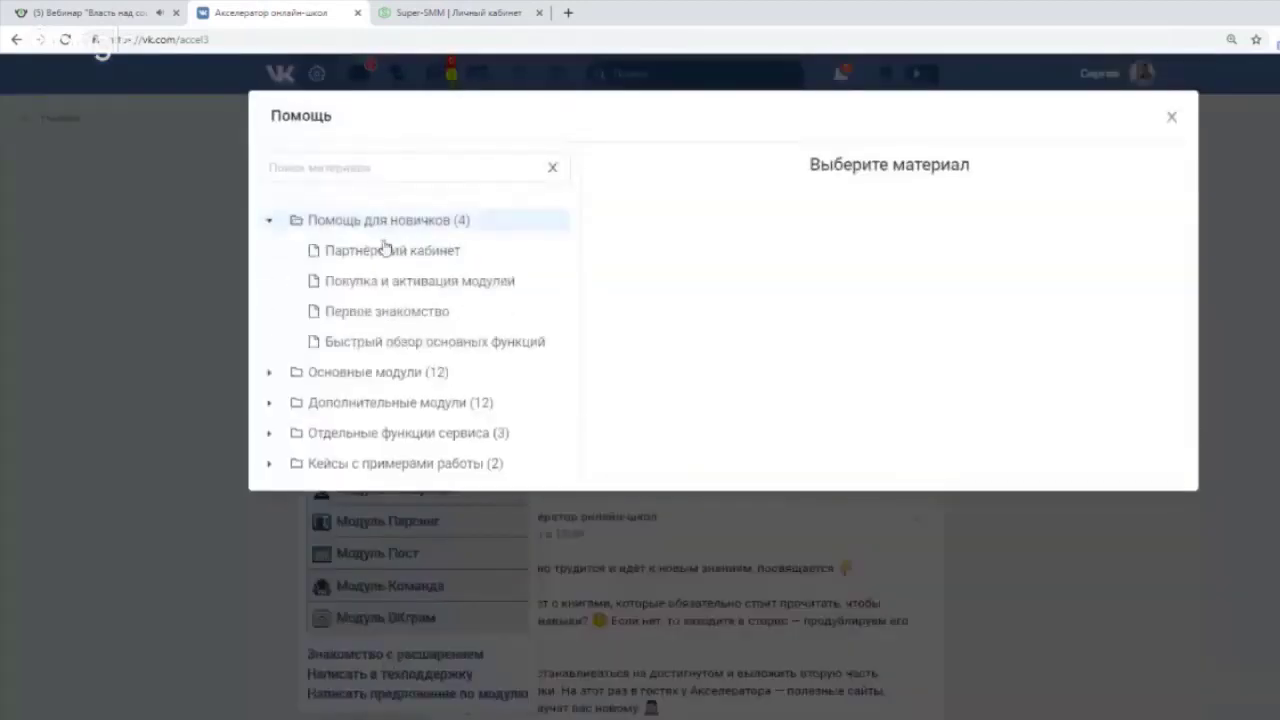
Browse the Партнёрский кабинет, Покупка и активация модулей and Первое знакомство help articles, expanding Основные модули.
{"action": "left_click", "coordinate": [392, 254]}
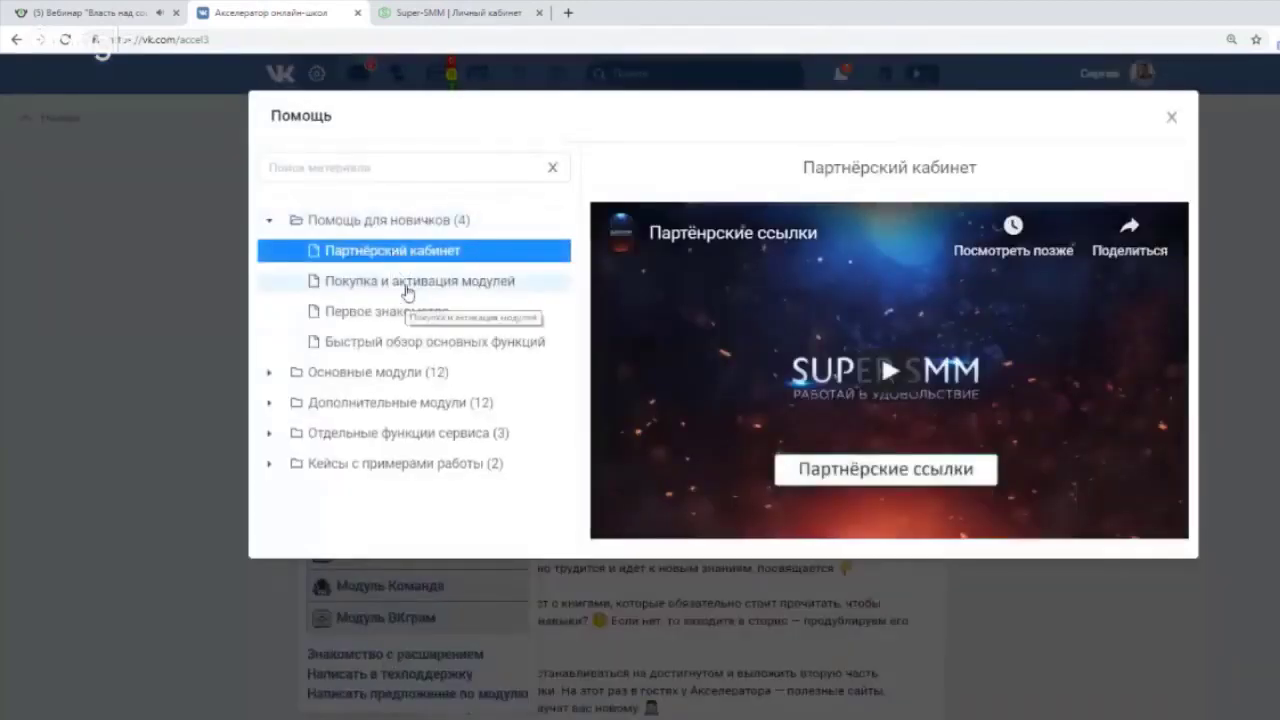
{"action": "left_click", "coordinate": [411, 290]}
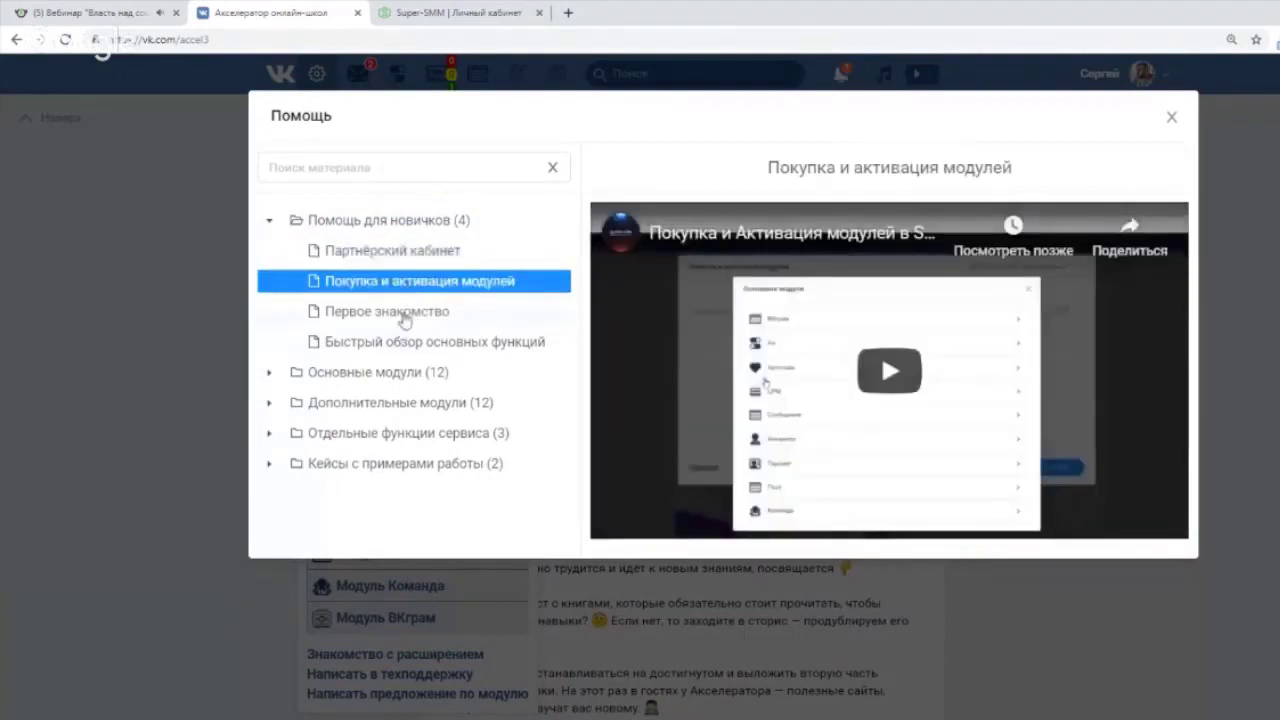
{"action": "left_click", "coordinate": [395, 313]}
{"action": "left_click", "coordinate": [433, 372]}
Read the module articles ВКграм, Аи, Автолайк, Чабот, ЦРМ, Супер Рассылка and Сообщения.
{"action": "scroll", "coordinate": [440, 360], "scroll_direction": "down", "scroll_amount": 2}
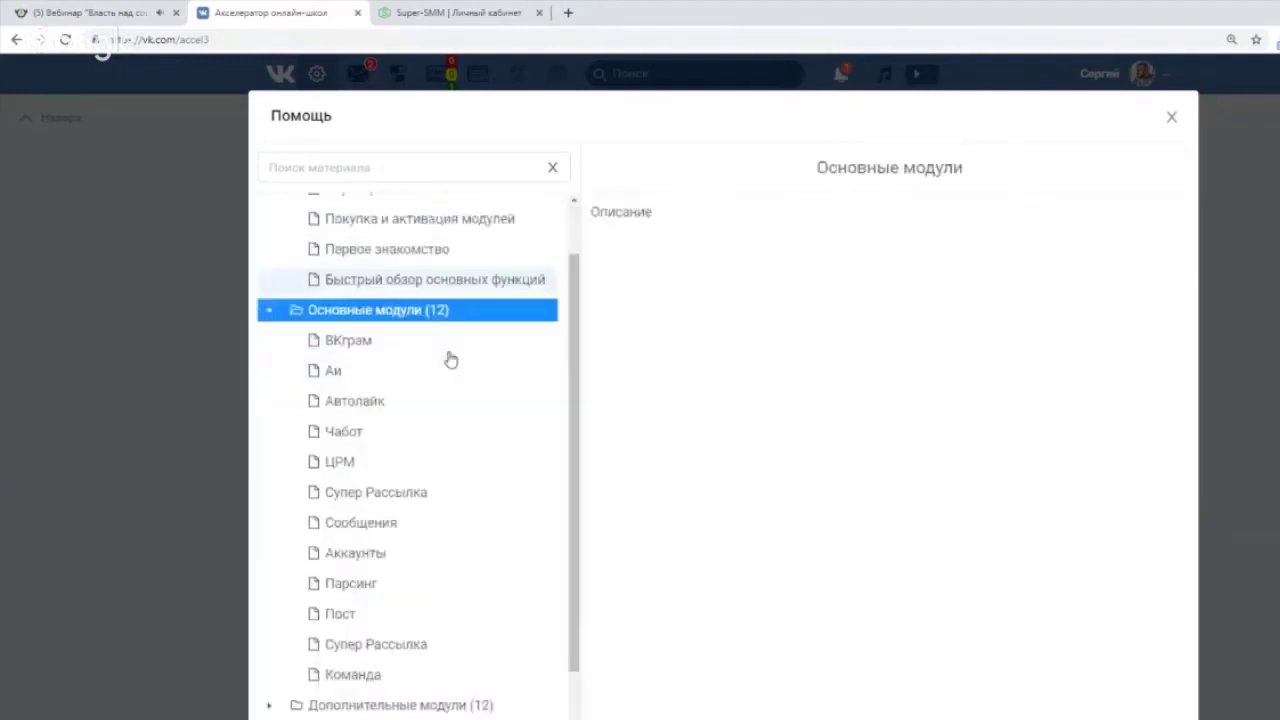
{"action": "left_click", "coordinate": [374, 329]}
{"action": "left_click", "coordinate": [377, 358]}
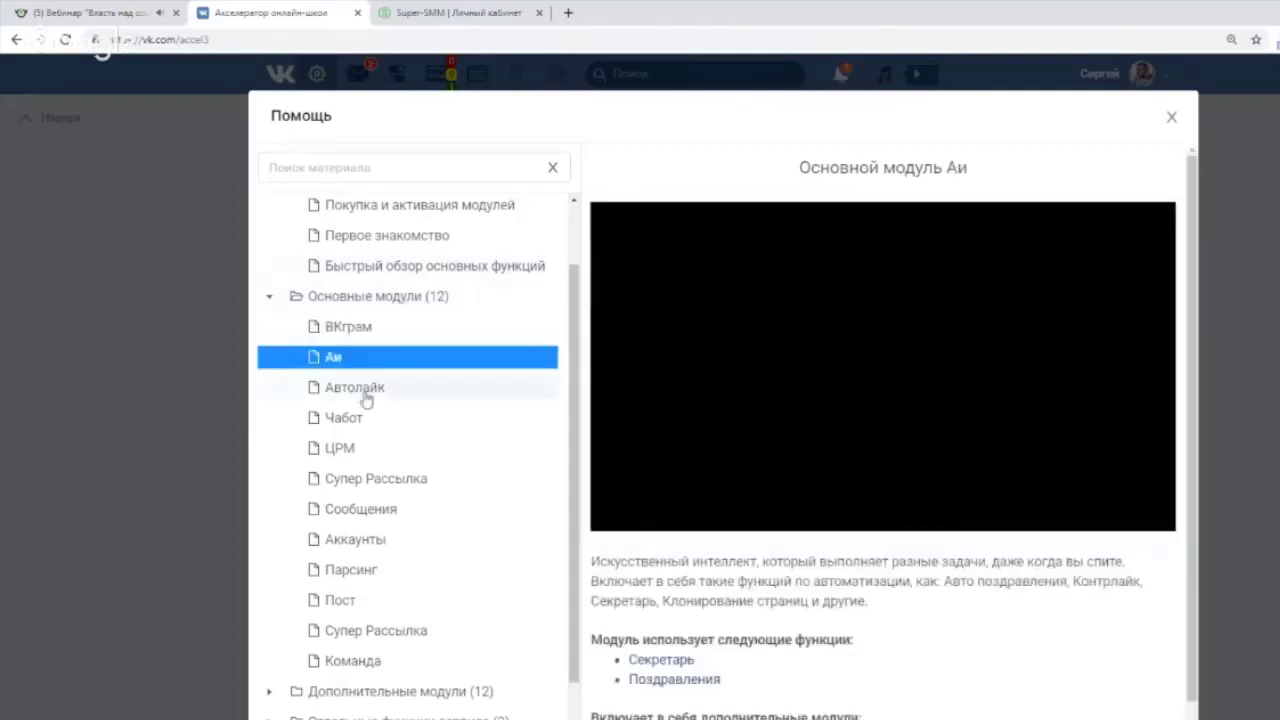
{"action": "left_click", "coordinate": [368, 388]}
{"action": "left_click", "coordinate": [368, 418]}
{"action": "left_click", "coordinate": [375, 448]}
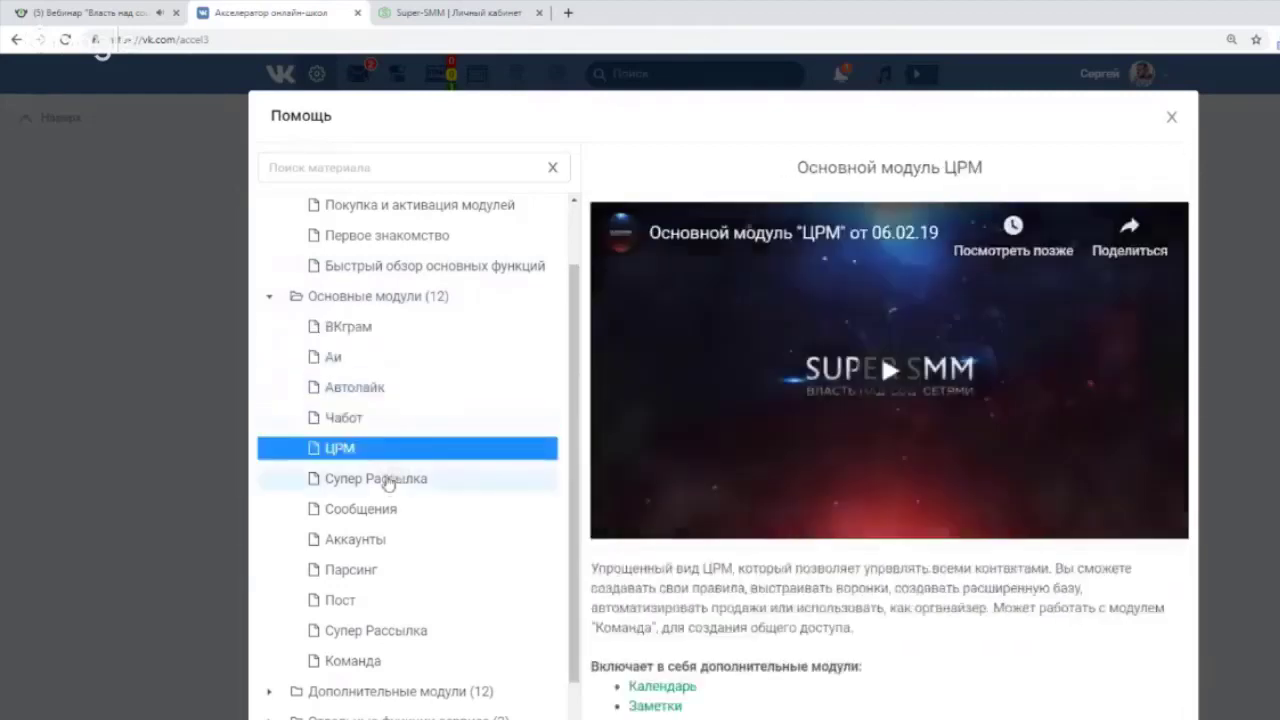
{"action": "left_click", "coordinate": [389, 482]}
{"action": "left_click", "coordinate": [384, 510]}
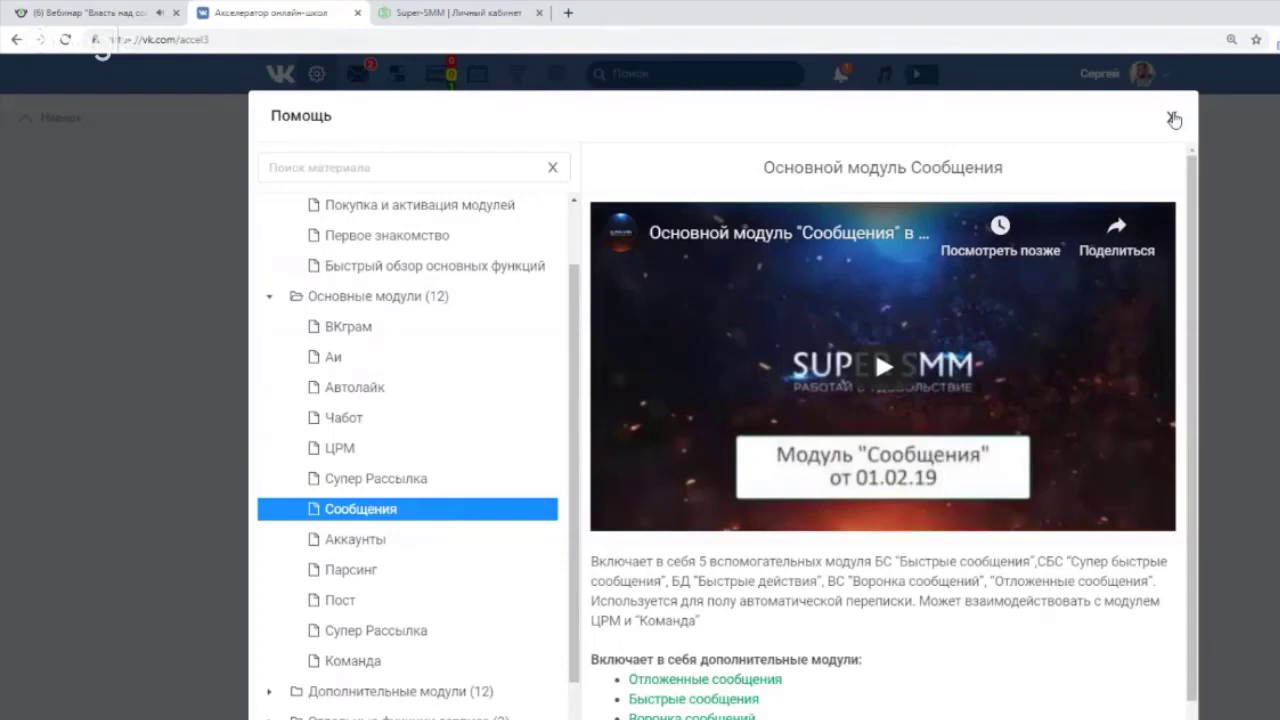
Close the help window and module menu, then return to the top of the Акселератор онлайн-школ page.
{"action": "left_click", "coordinate": [1174, 119]}
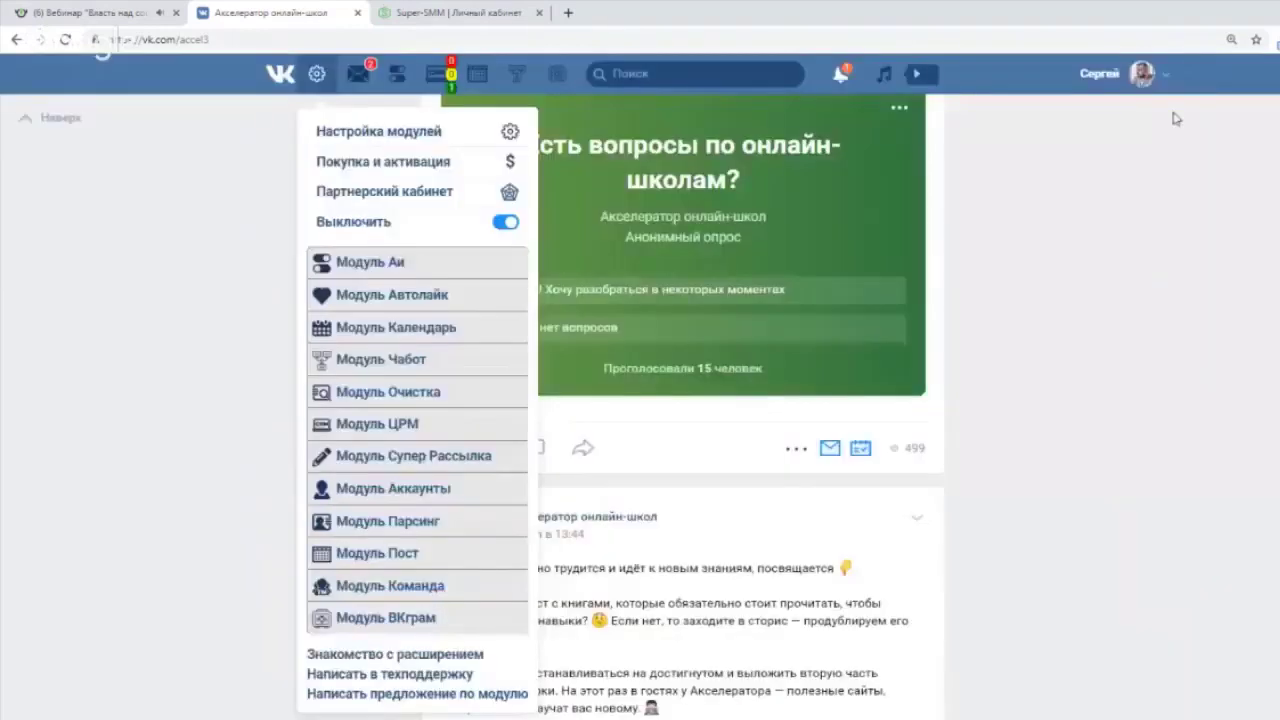
{"action": "left_click", "coordinate": [313, 76]}
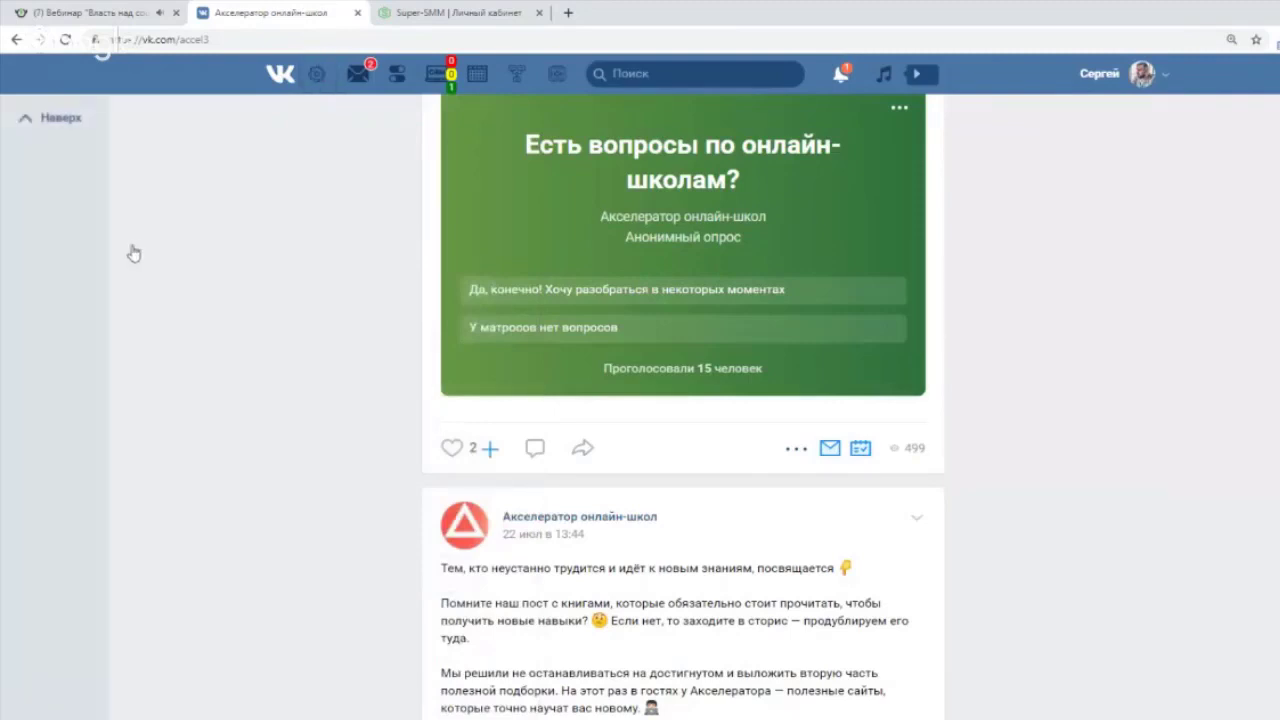
{"action": "left_click", "coordinate": [134, 253]}
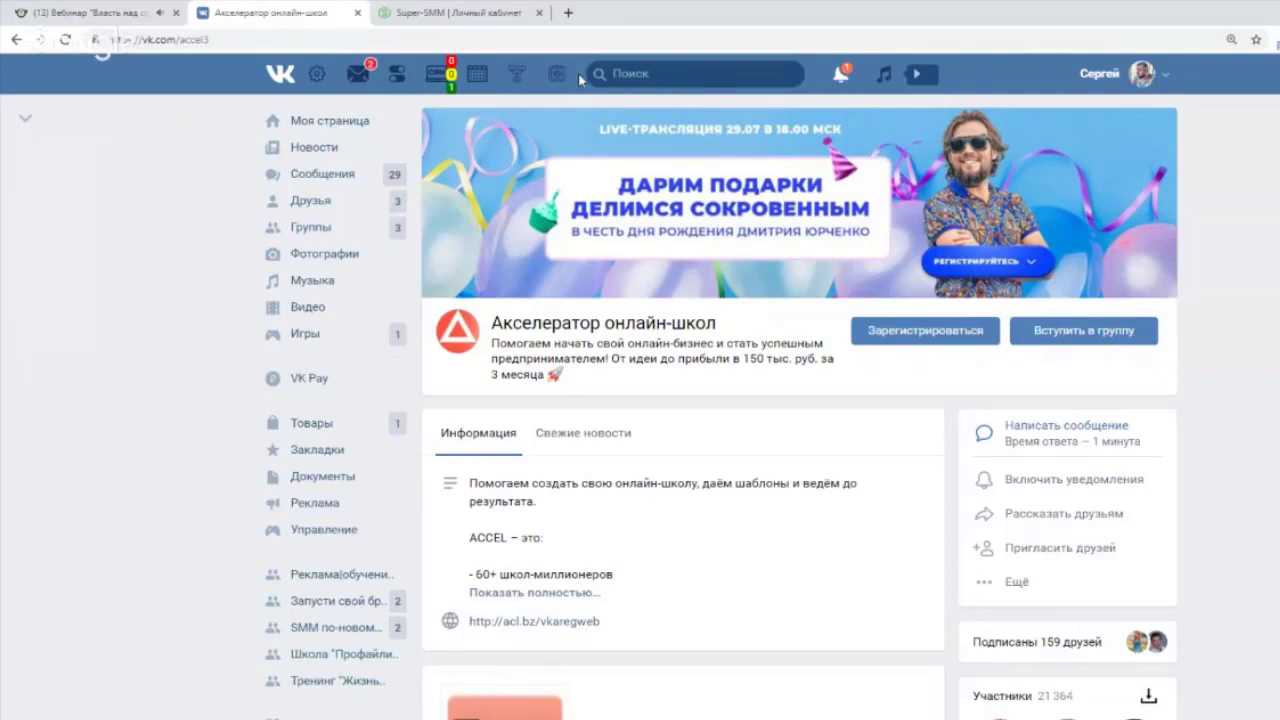
Switch off the Автолайк panel in Настройка модулей, close it, and bring back the module menu.
{"action": "left_click", "coordinate": [320, 75]}
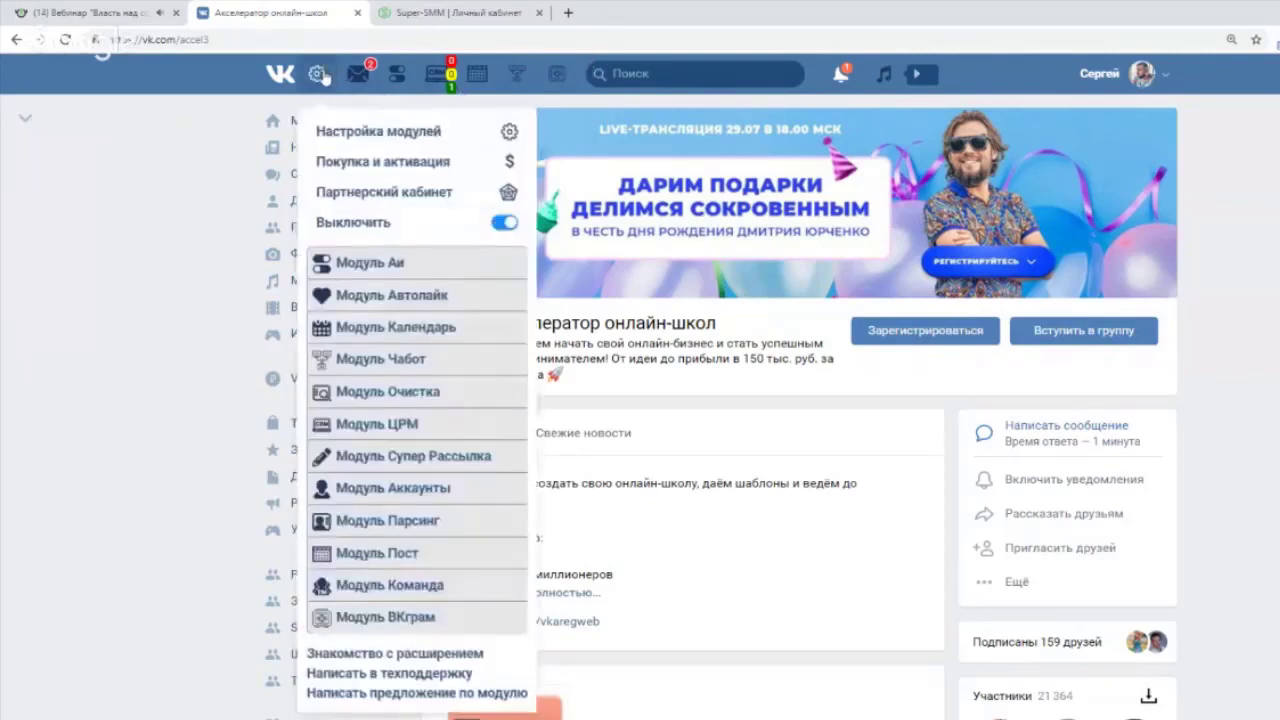
{"action": "left_click", "coordinate": [374, 140]}
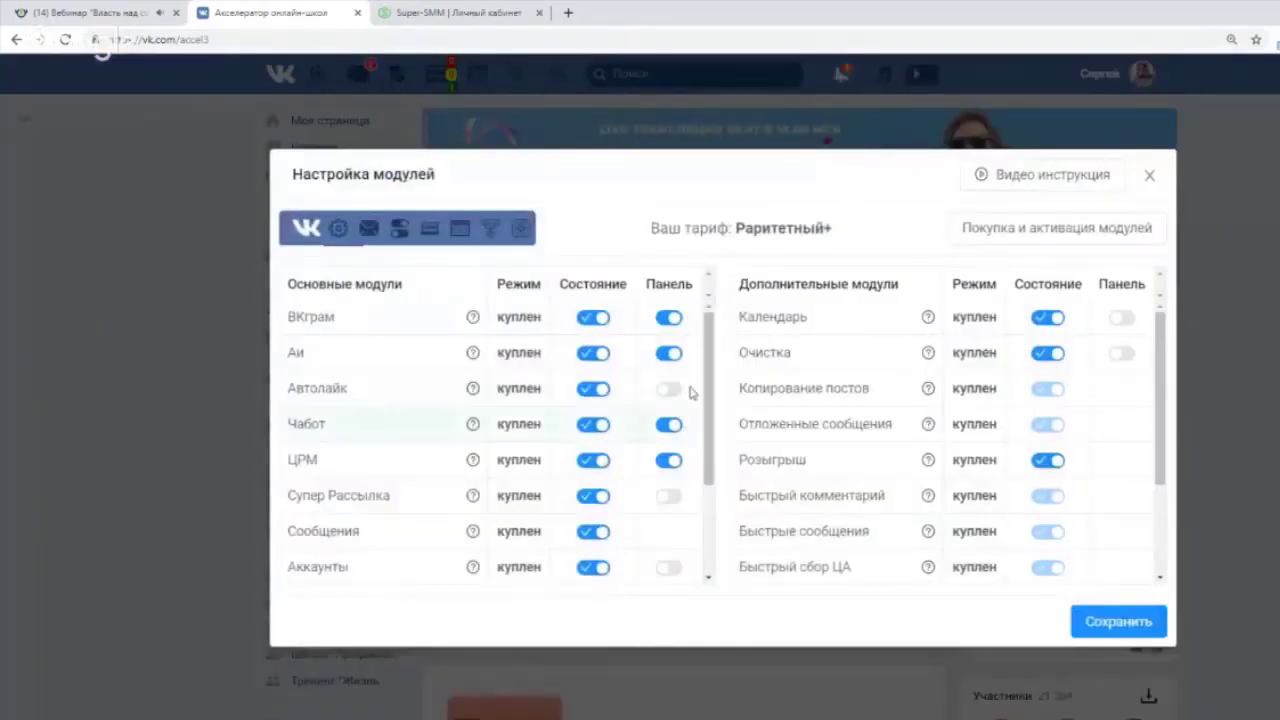
{"action": "left_click", "coordinate": [668, 388]}
{"action": "left_click", "coordinate": [1150, 175]}
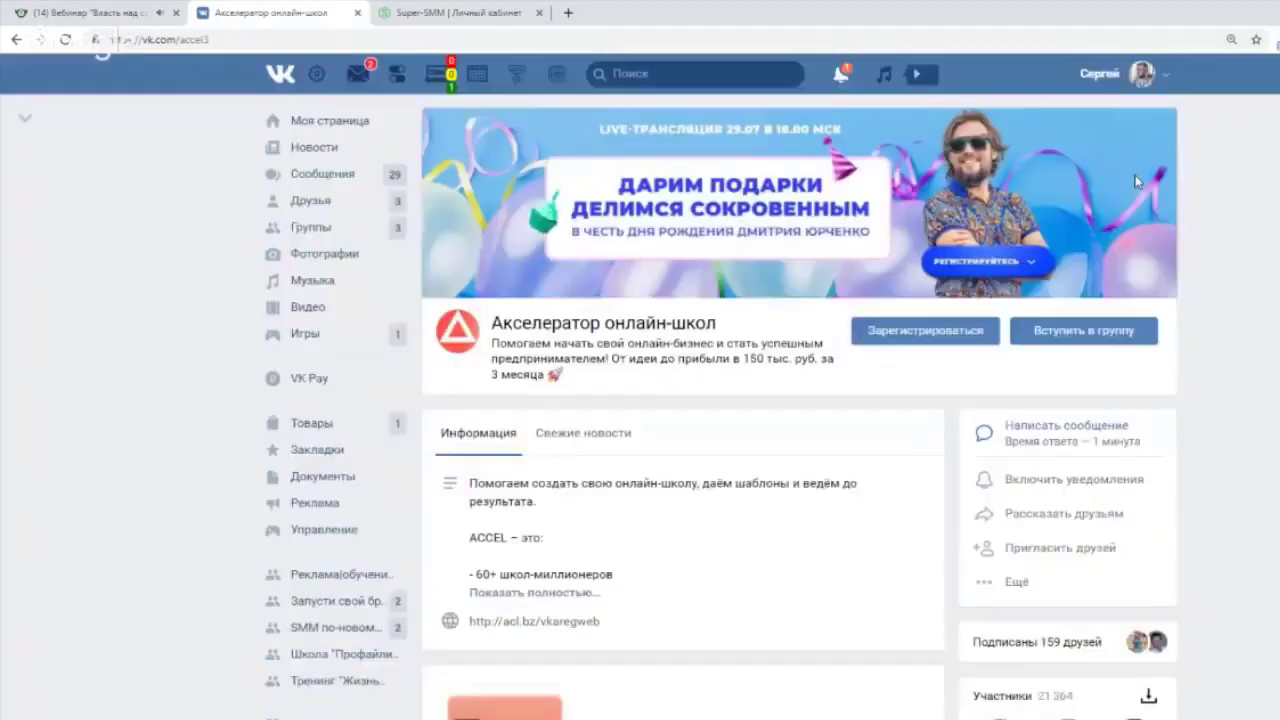
{"action": "left_click", "coordinate": [316, 74]}
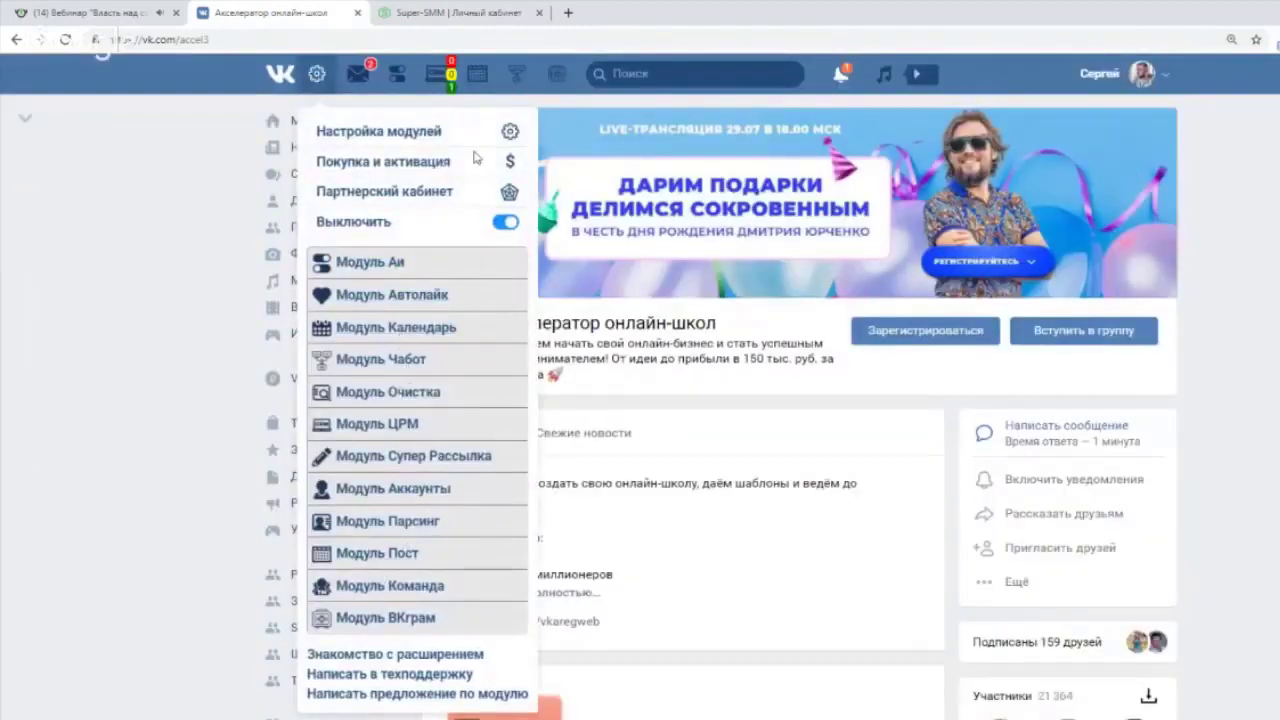
Connect the chat bot to the group Клиенты из ВКонтакте на автопилоте and grant it access.
{"action": "left_click", "coordinate": [514, 80]}
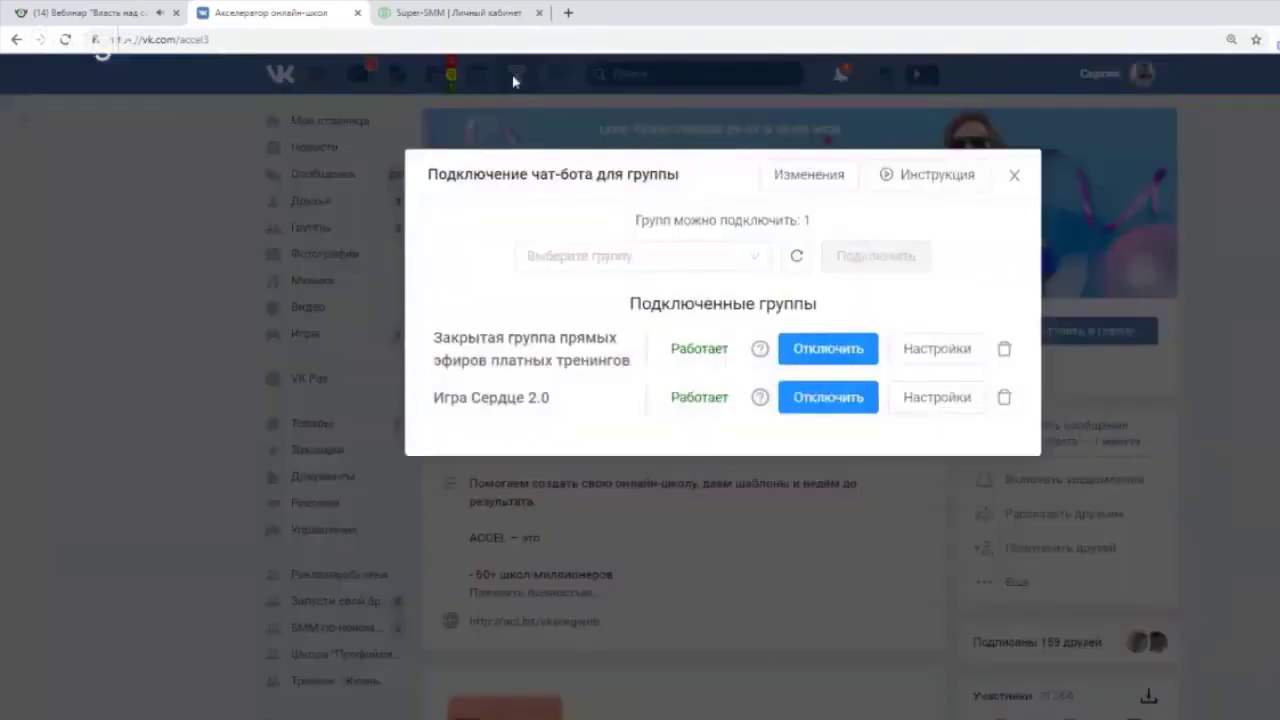
{"action": "left_click", "coordinate": [766, 263]}
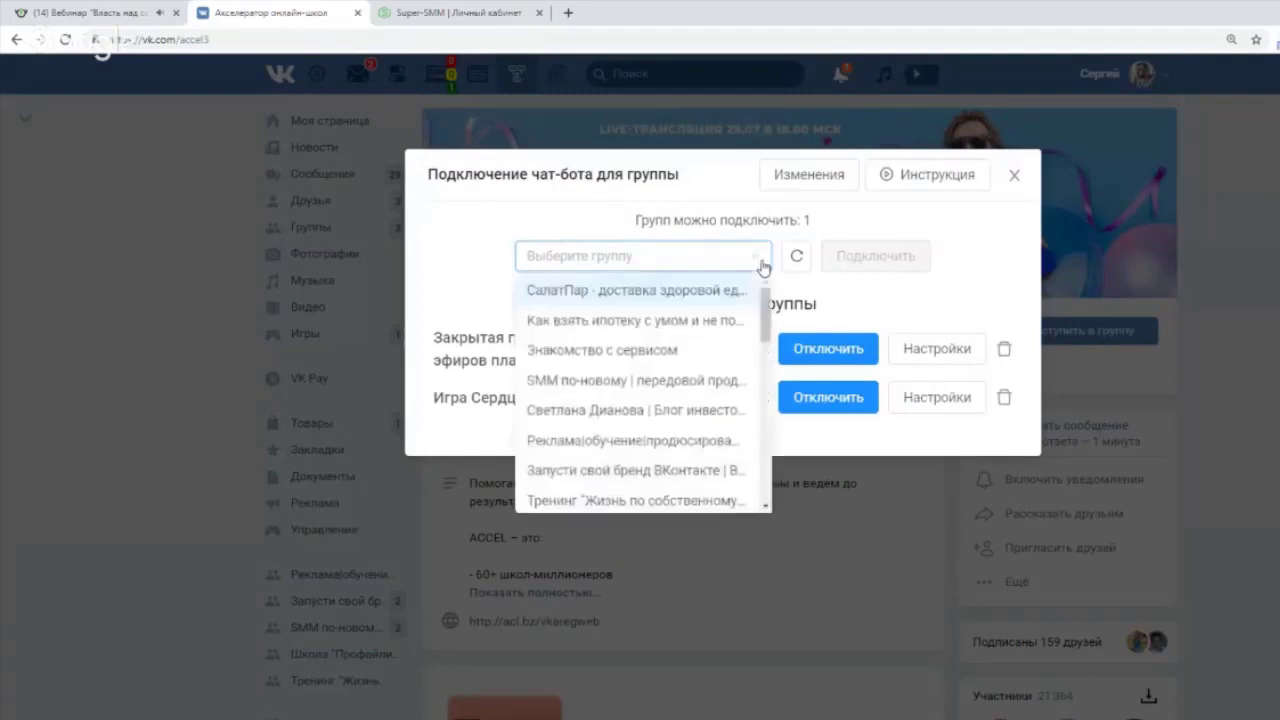
{"action": "scroll", "coordinate": [667, 360], "scroll_direction": "down", "scroll_amount": 6}
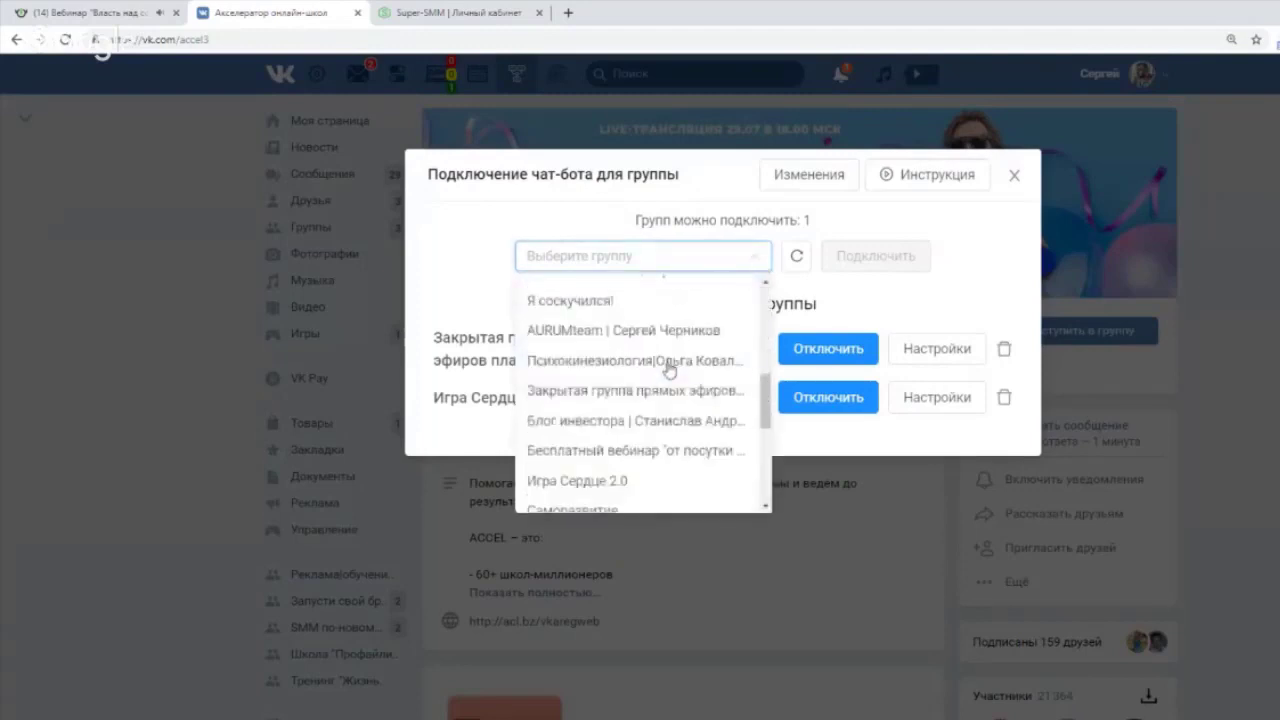
{"action": "scroll", "coordinate": [696, 399], "scroll_direction": "down", "scroll_amount": 4}
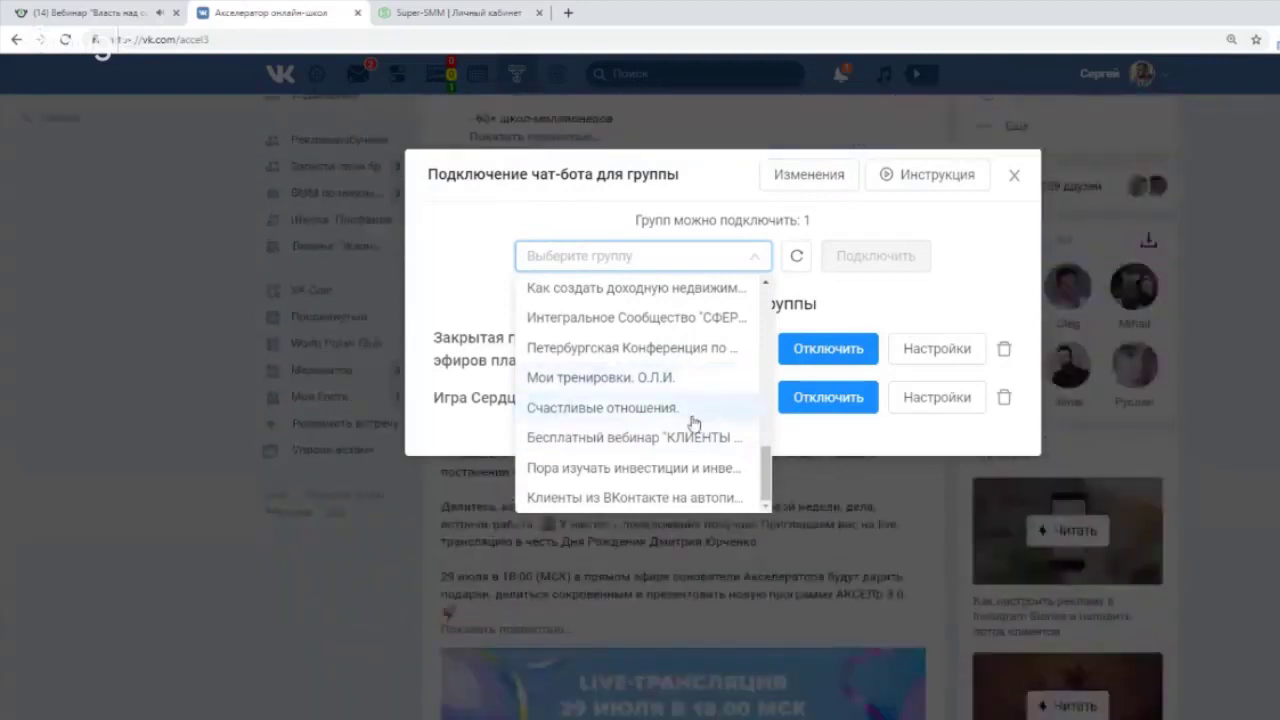
{"action": "left_click", "coordinate": [700, 500]}
{"action": "left_click", "coordinate": [860, 276]}
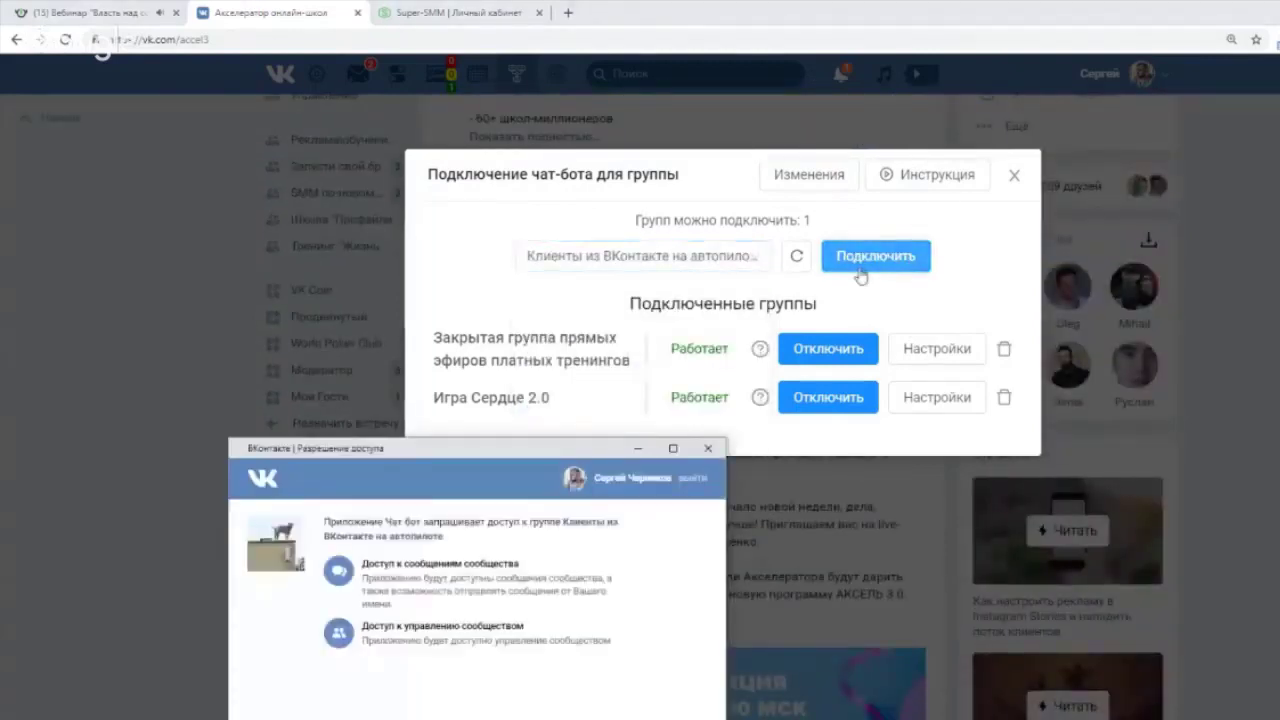
{"action": "left_click", "coordinate": [924, 584]}
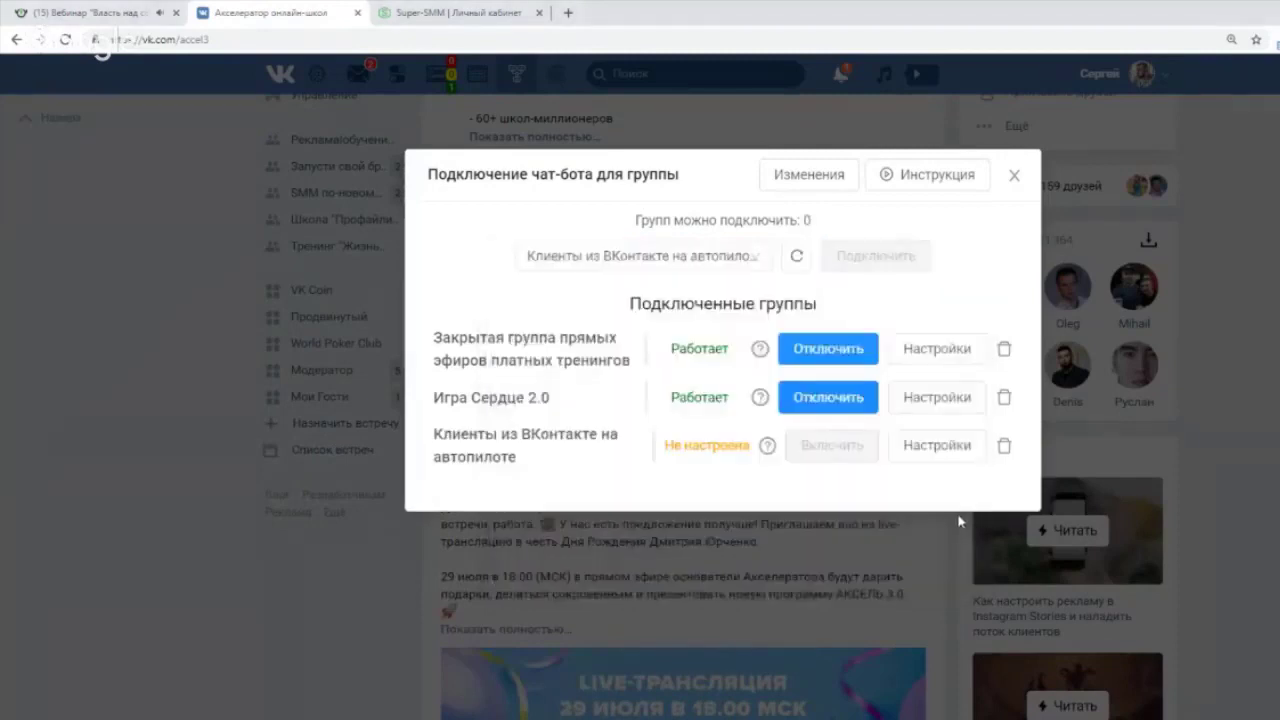
Save the bot greeting '!name привет' for the newly connected group.
{"action": "left_click", "coordinate": [932, 448]}
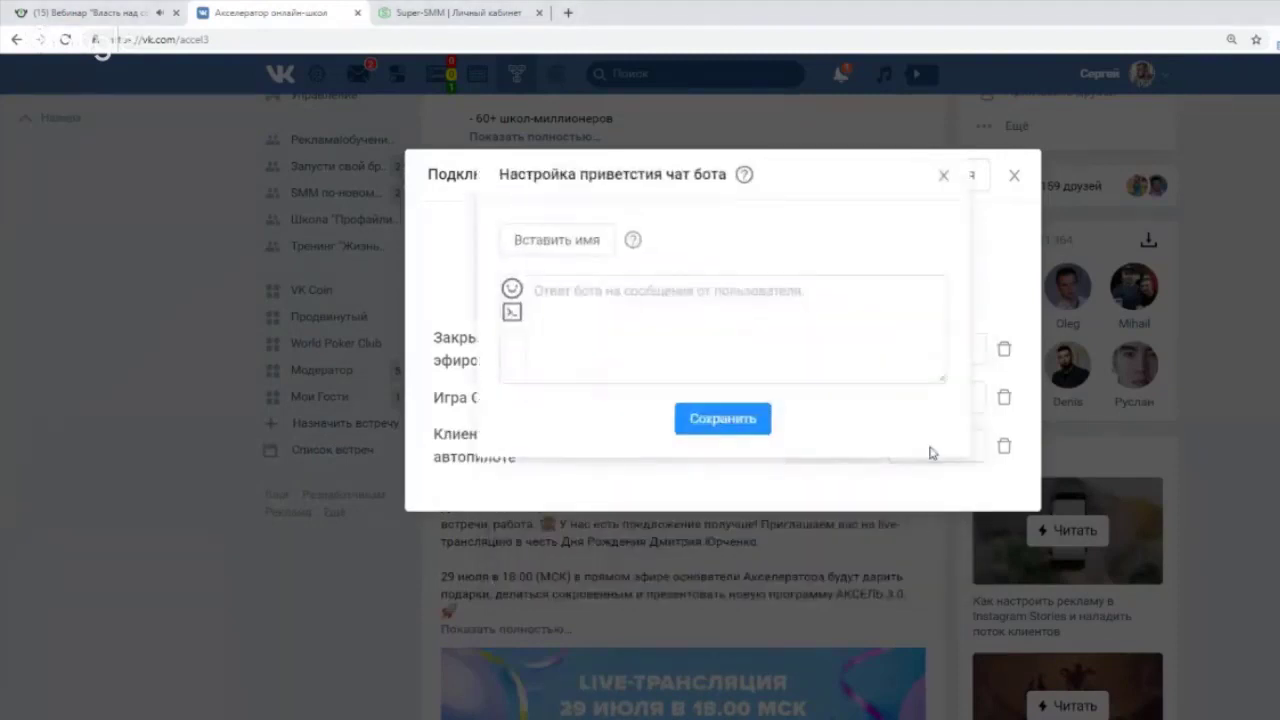
{"action": "left_click", "coordinate": [576, 245]}
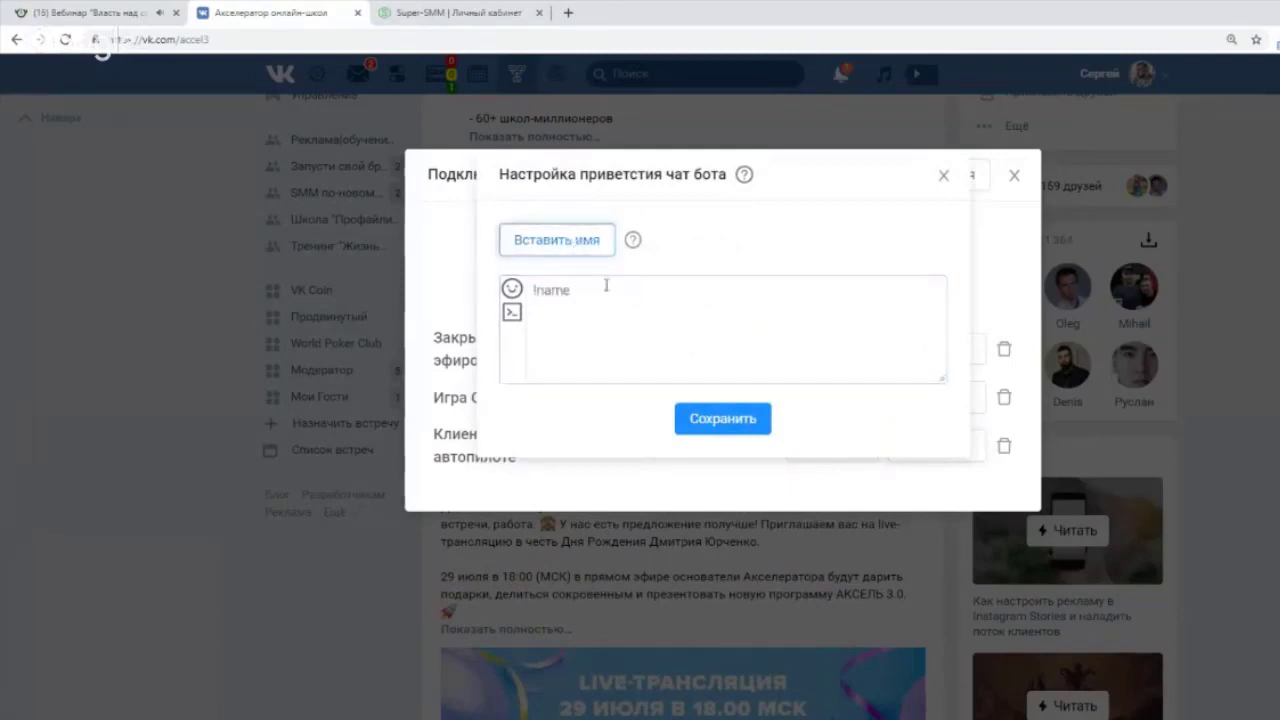
{"action": "left_click", "coordinate": [603, 286]}
{"action": "type", "text": "n"}
{"action": "key", "text": "BackSpace"}
{"action": "type", "text": "привет"}
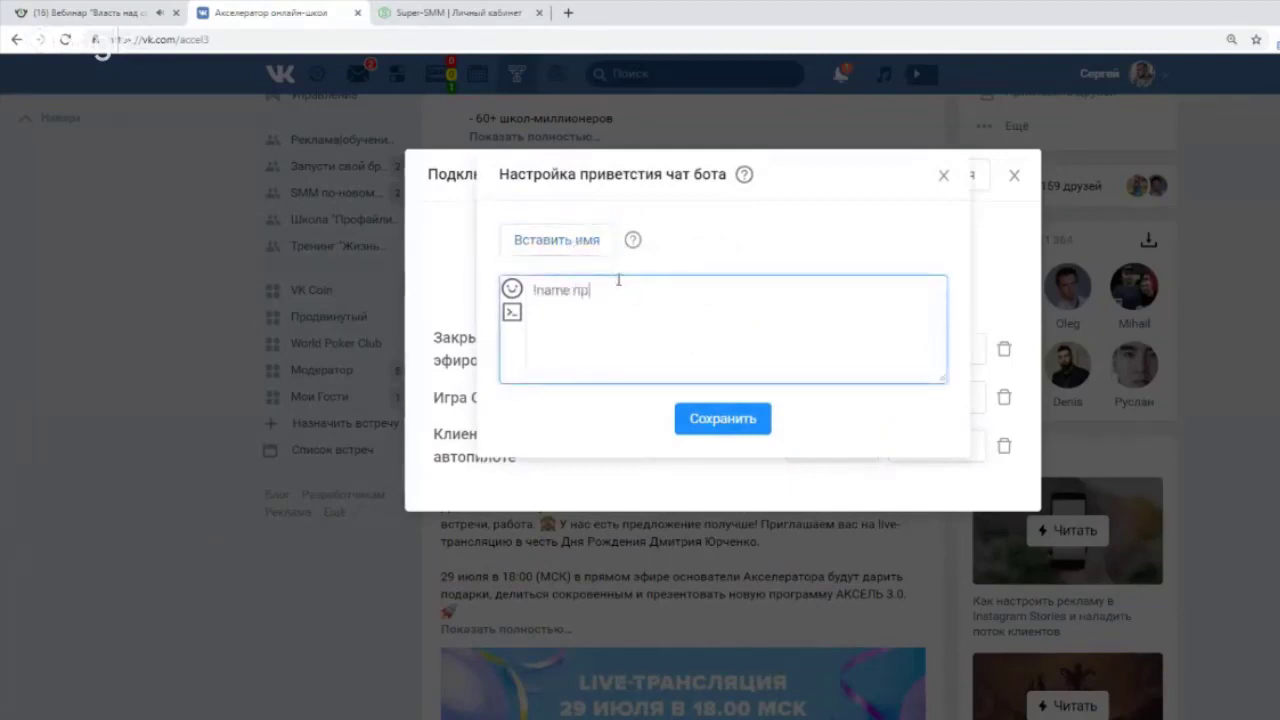
{"action": "left_click", "coordinate": [728, 422]}
Try adding a group menu button, keeping its colour Синий, then close the menu settings.
{"action": "left_click", "coordinate": [750, 285]}
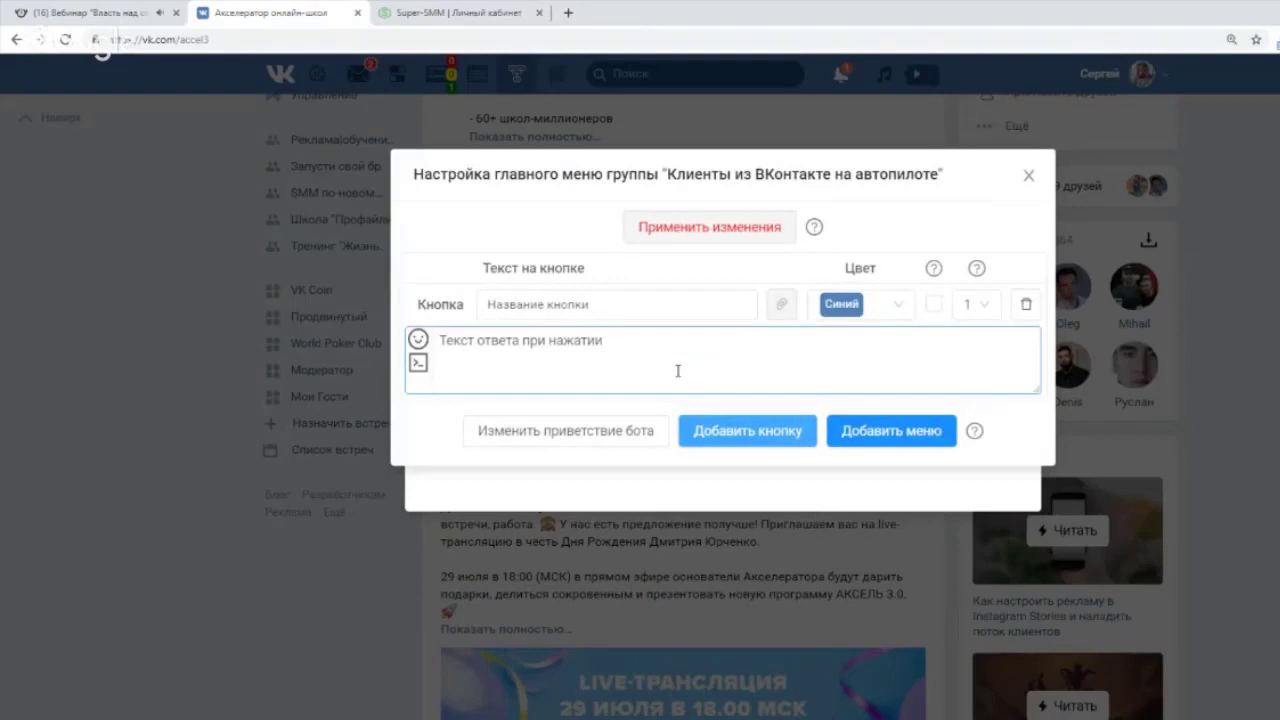
{"action": "left_click", "coordinate": [636, 304]}
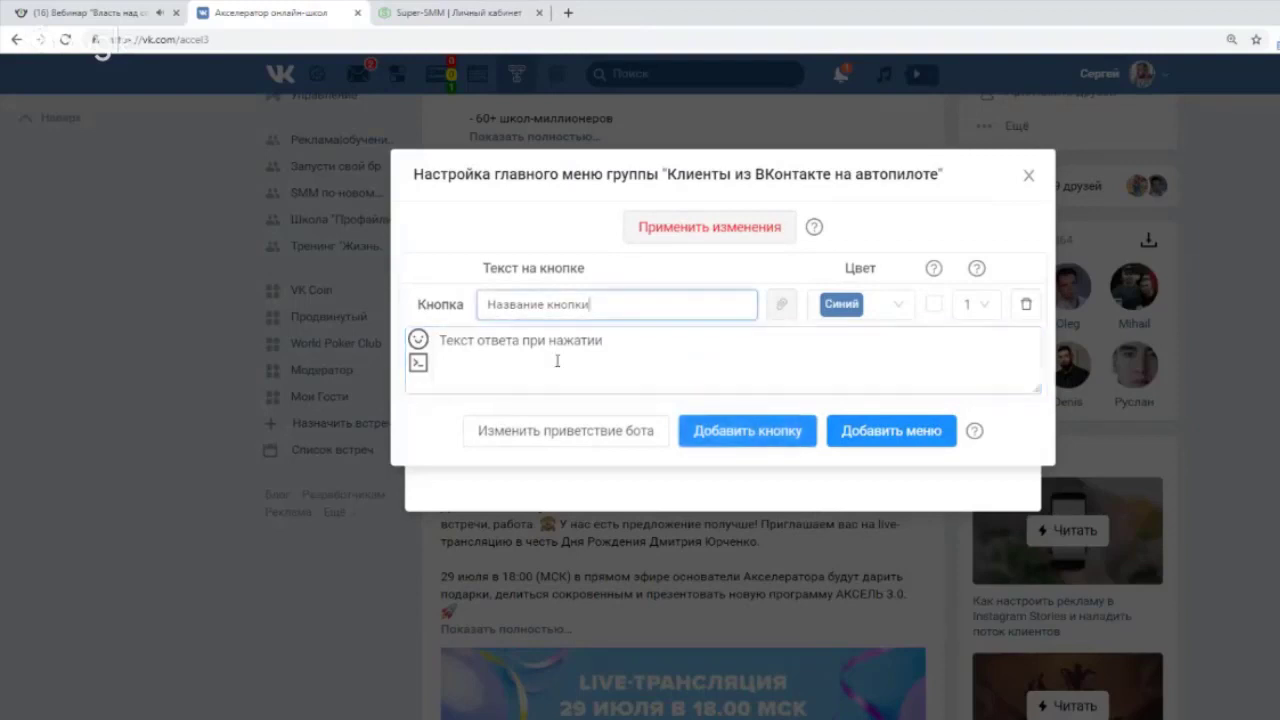
{"action": "left_click", "coordinate": [530, 378]}
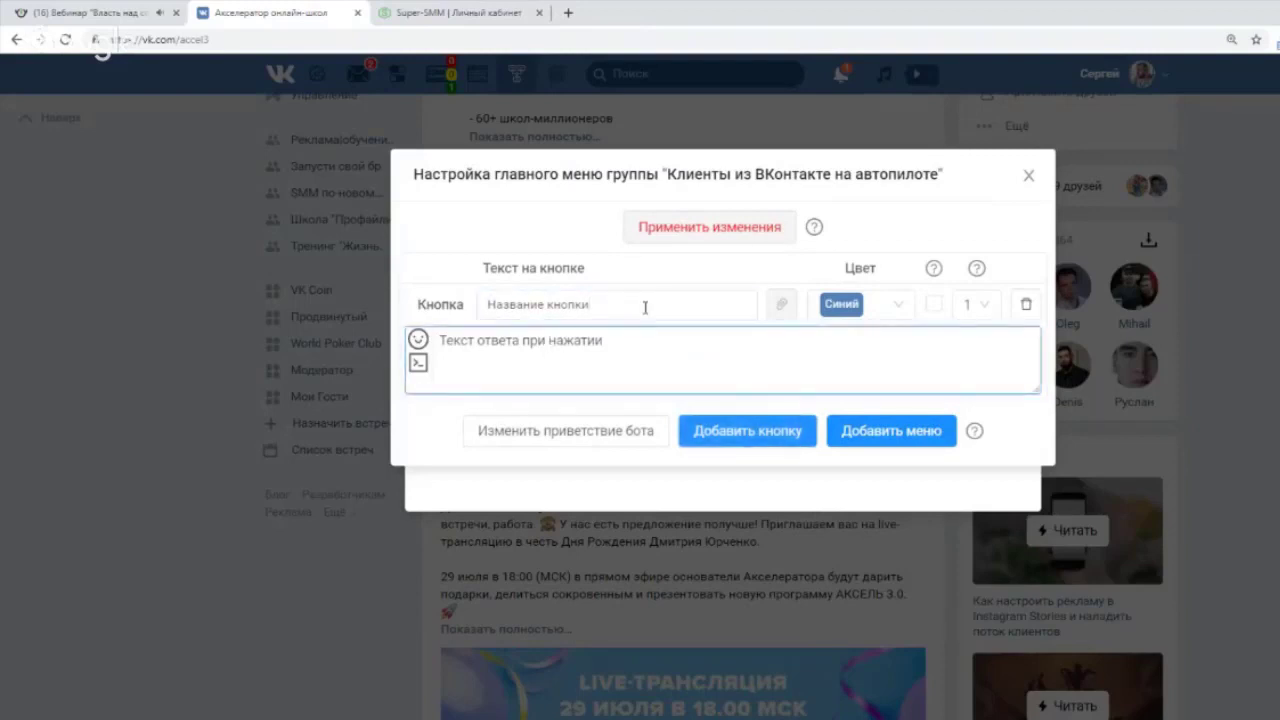
{"action": "left_click", "coordinate": [899, 303]}
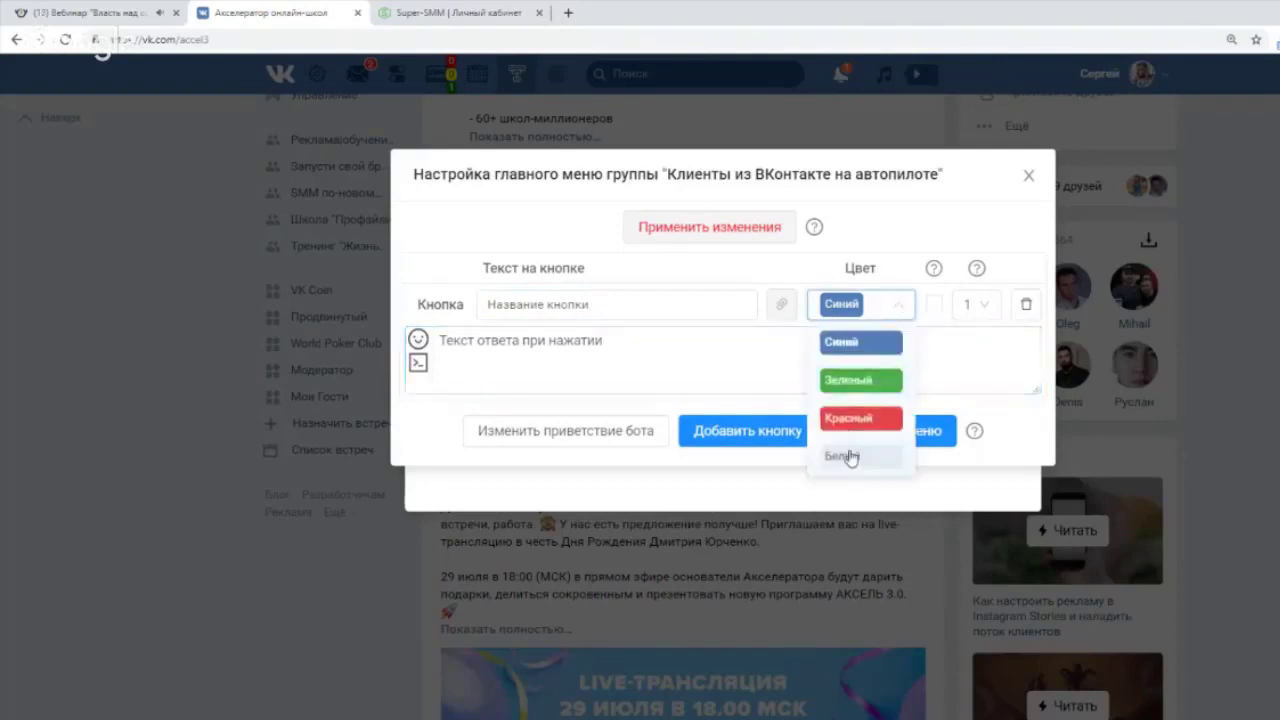
{"action": "left_click", "coordinate": [431, 429]}
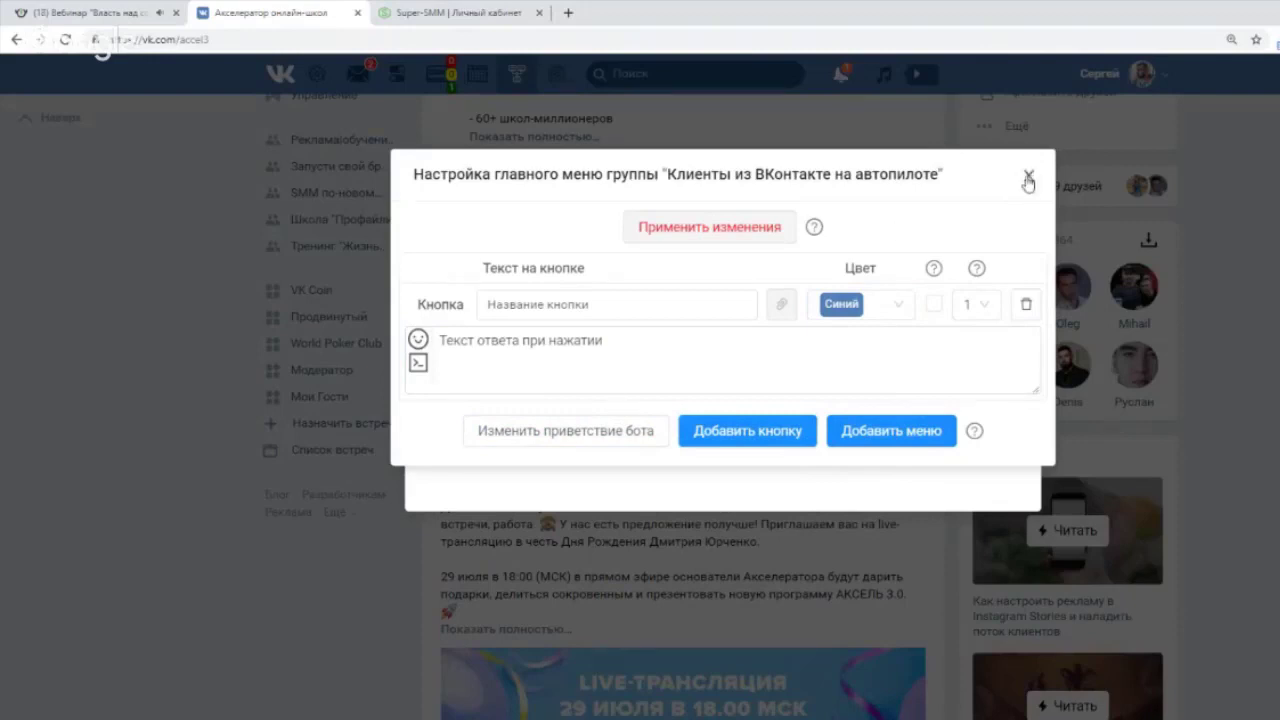
{"action": "left_click", "coordinate": [1028, 180]}
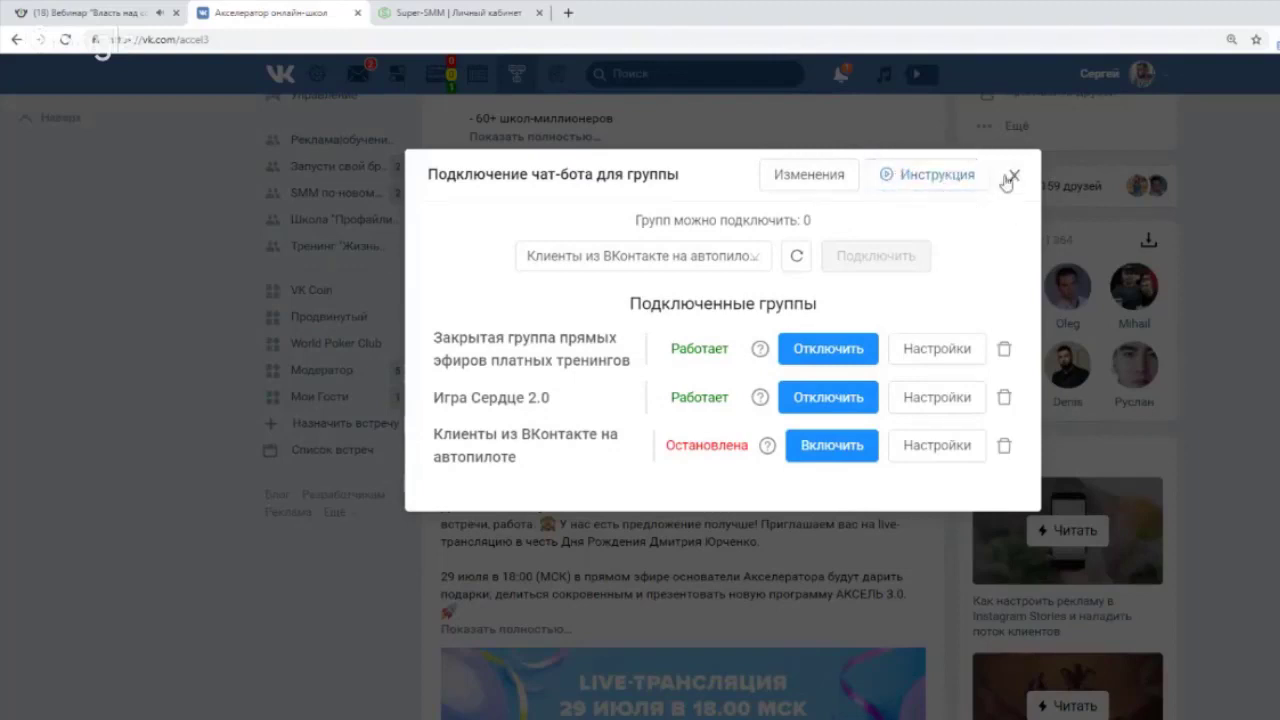
Close the chat-bot settings, find the Техническая поддержка сервиса community via 'тех', and open its messages.
{"action": "left_click", "coordinate": [1014, 183]}
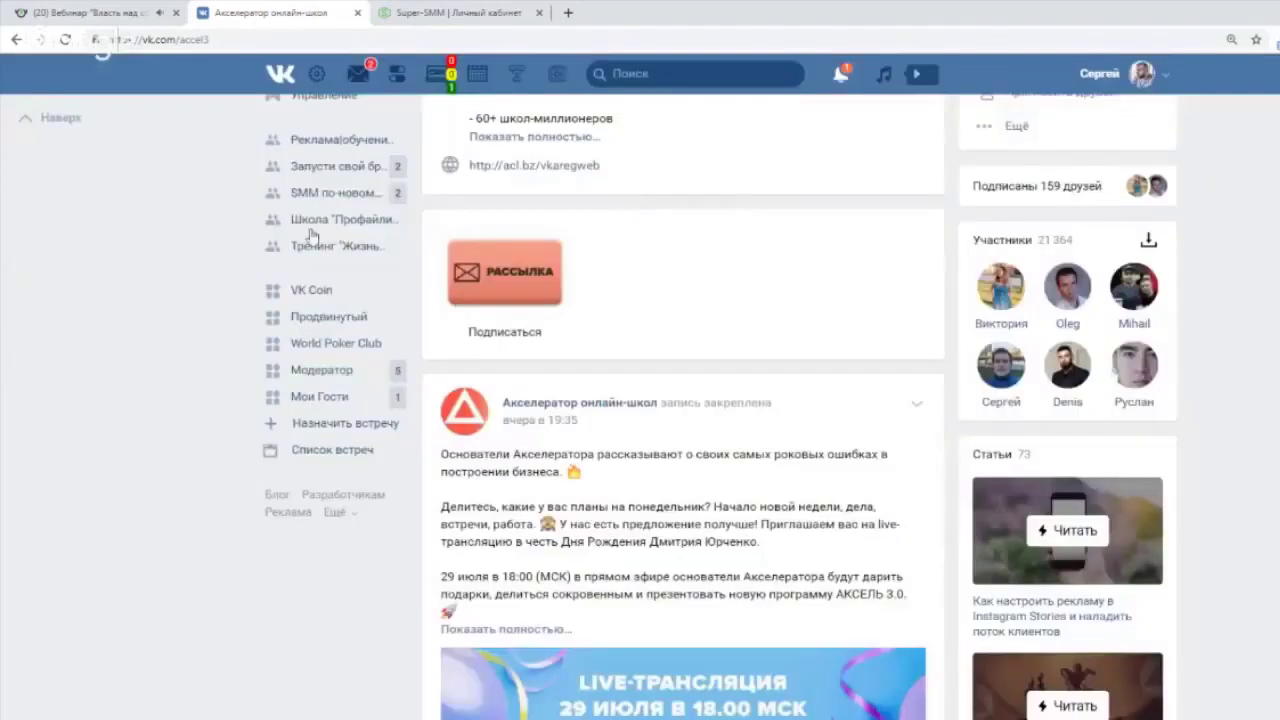
{"action": "left_click", "coordinate": [145, 258]}
{"action": "left_click", "coordinate": [327, 228]}
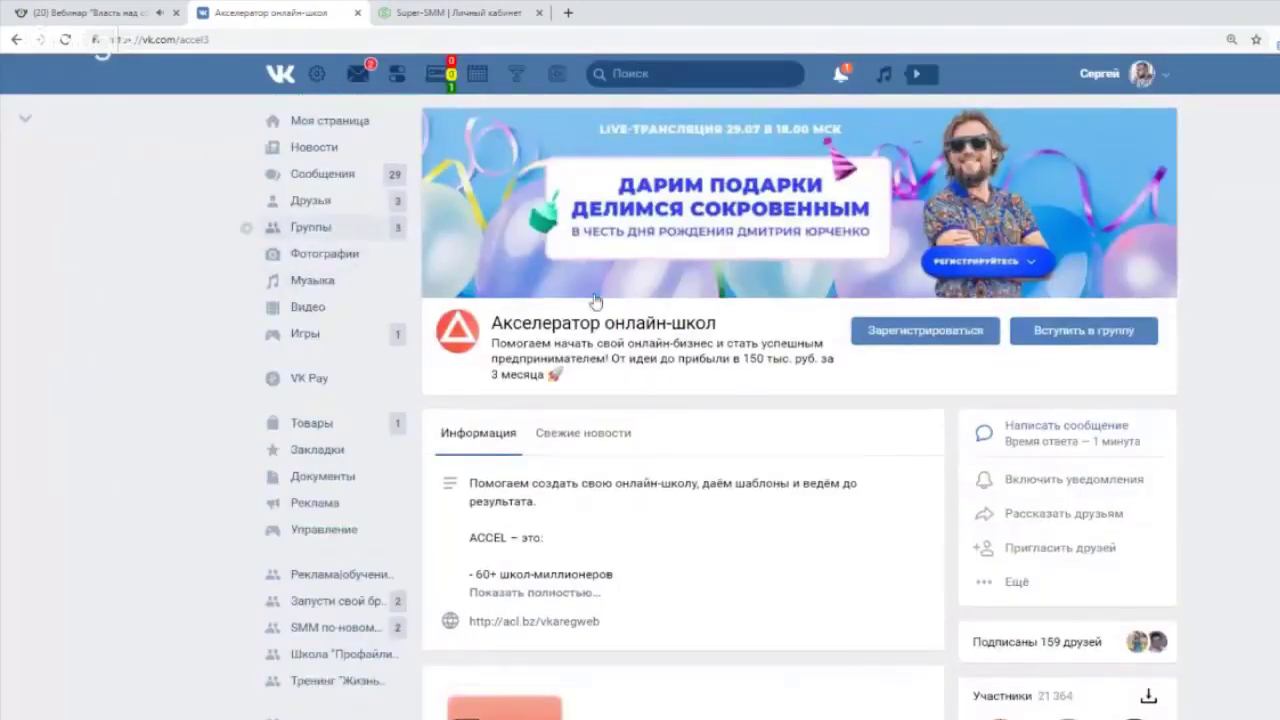
{"action": "type", "text": "тех"}
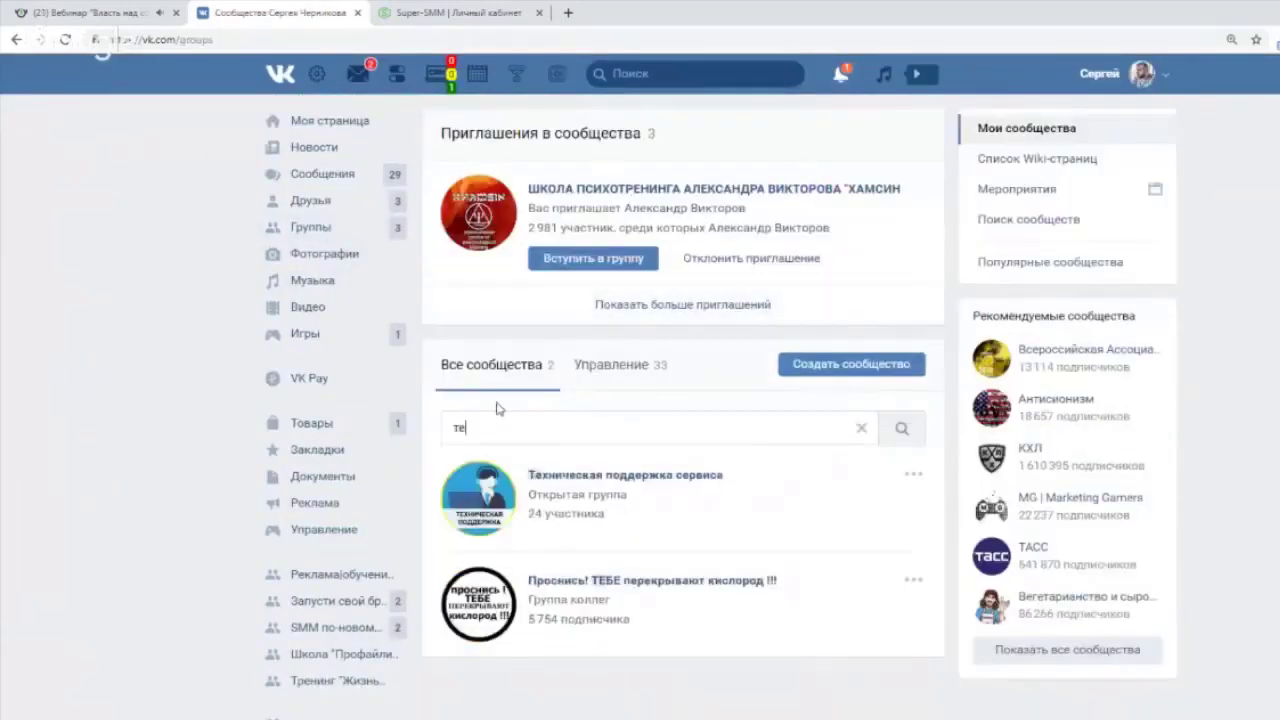
{"action": "left_click", "coordinate": [538, 475]}
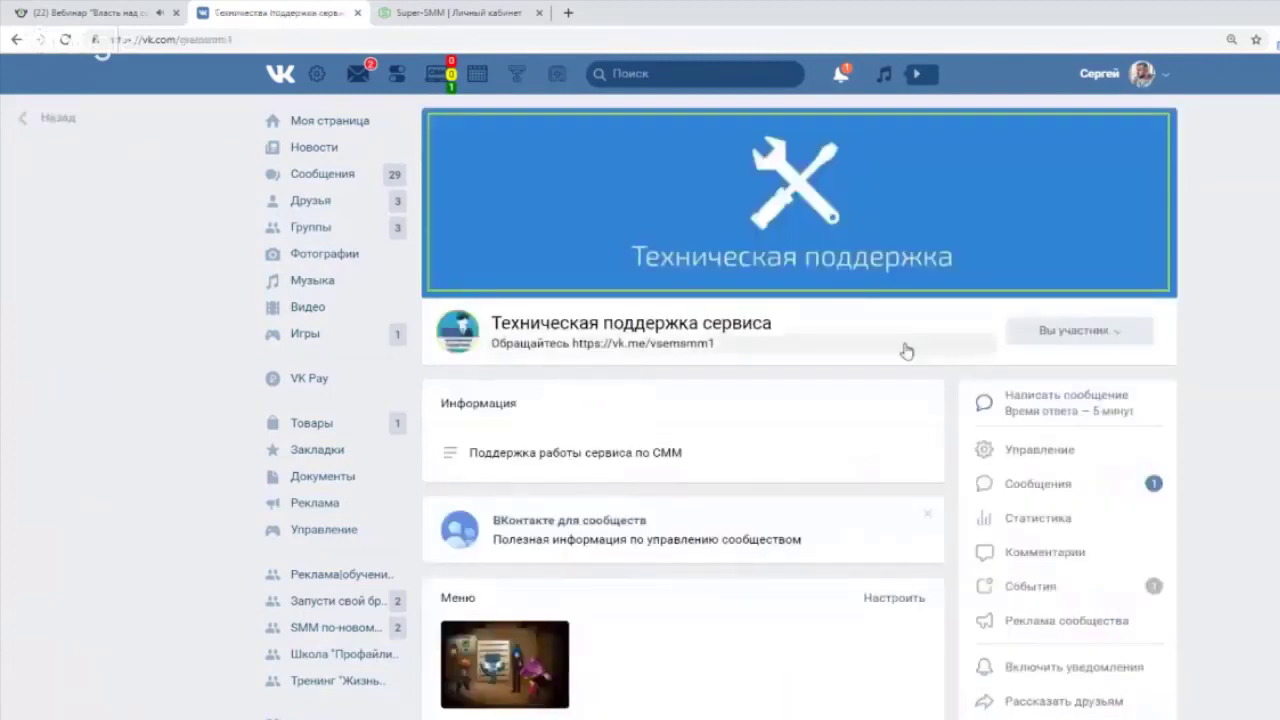
{"action": "scroll", "coordinate": [906, 349], "scroll_direction": "down", "scroll_amount": 3}
{"action": "left_click", "coordinate": [1027, 256]}
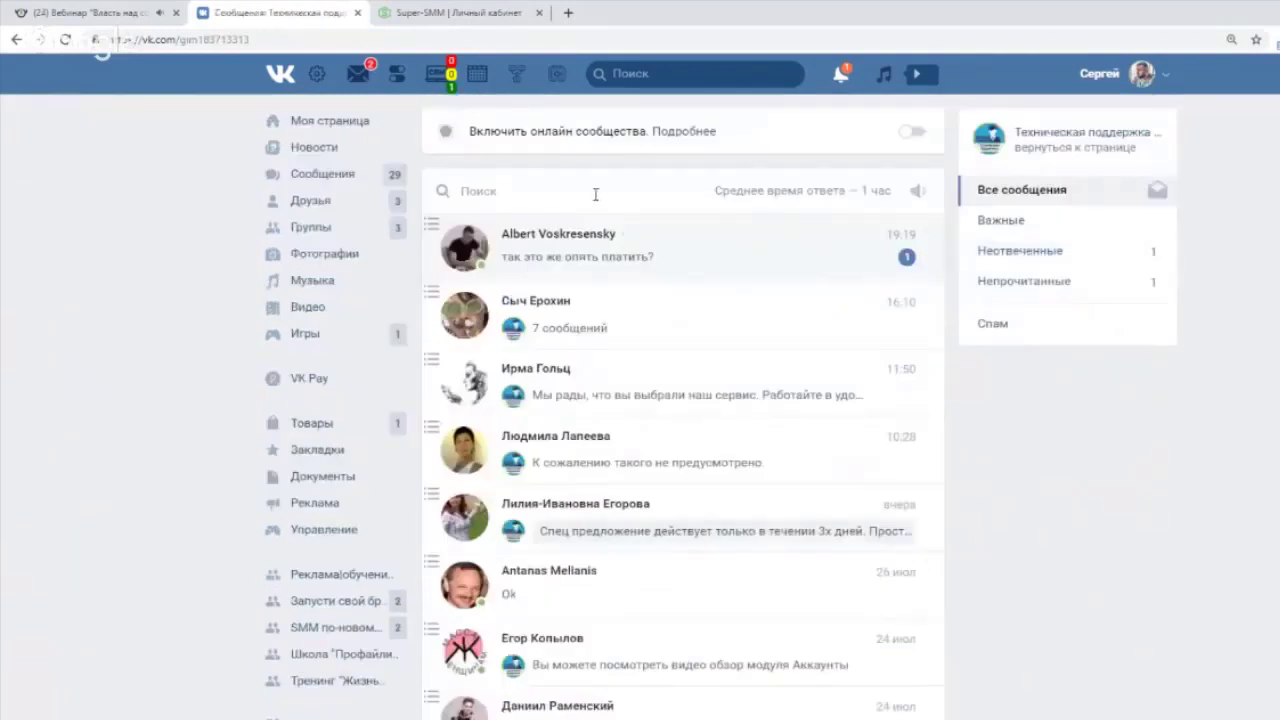
{"action": "left_click", "coordinate": [1046, 140]}
Send support the registration, demo-mode and partnership quick-reply questions, then go to Моя страница.
{"action": "left_click", "coordinate": [1056, 210]}
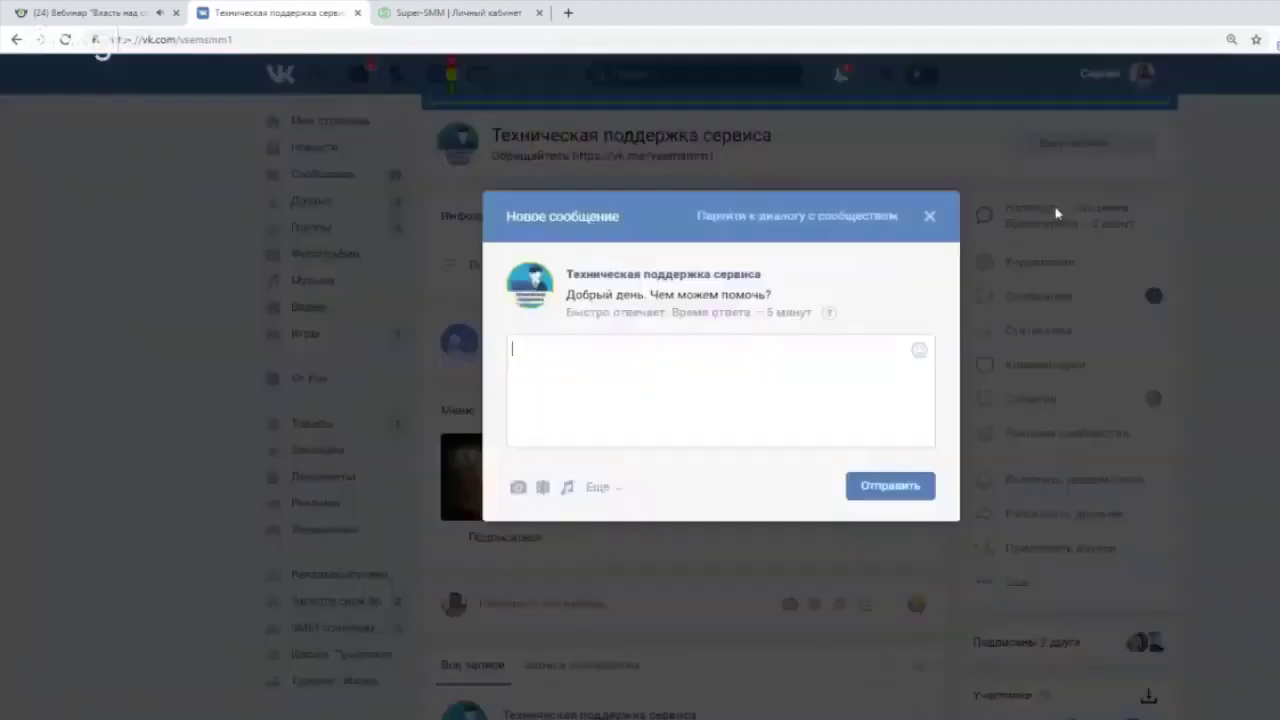
{"action": "left_click", "coordinate": [840, 218]}
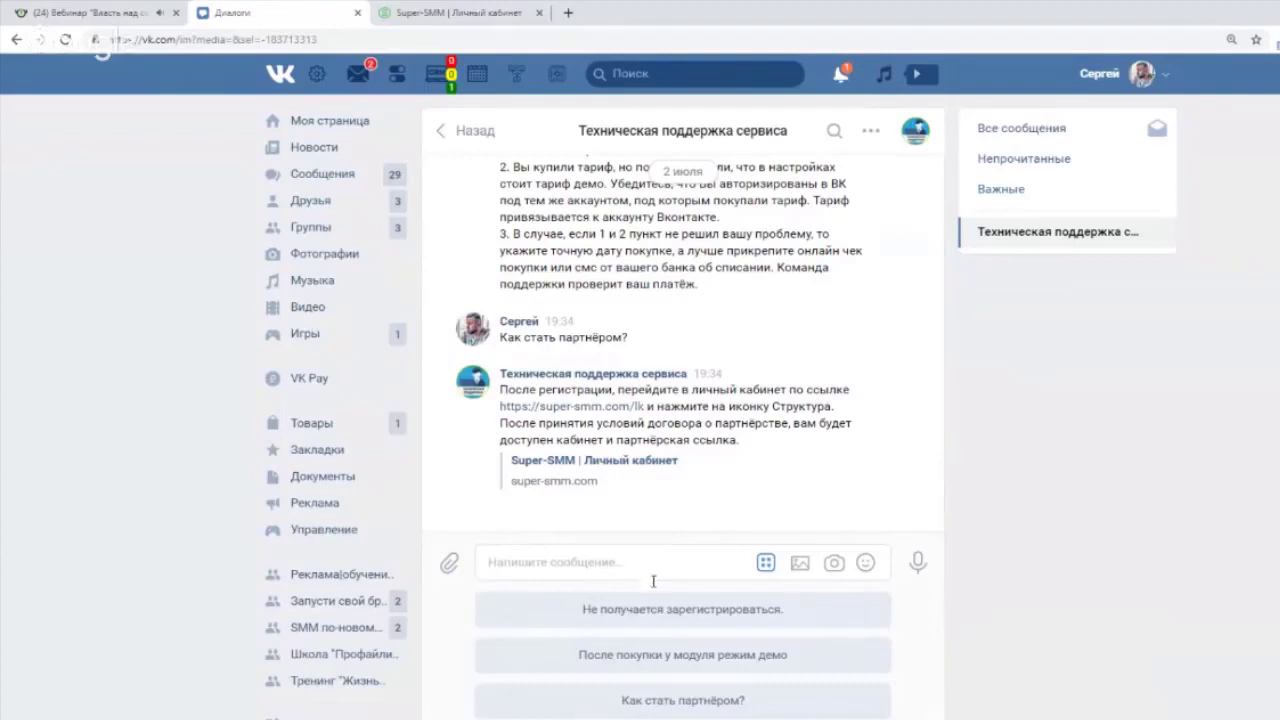
{"action": "left_click", "coordinate": [662, 614]}
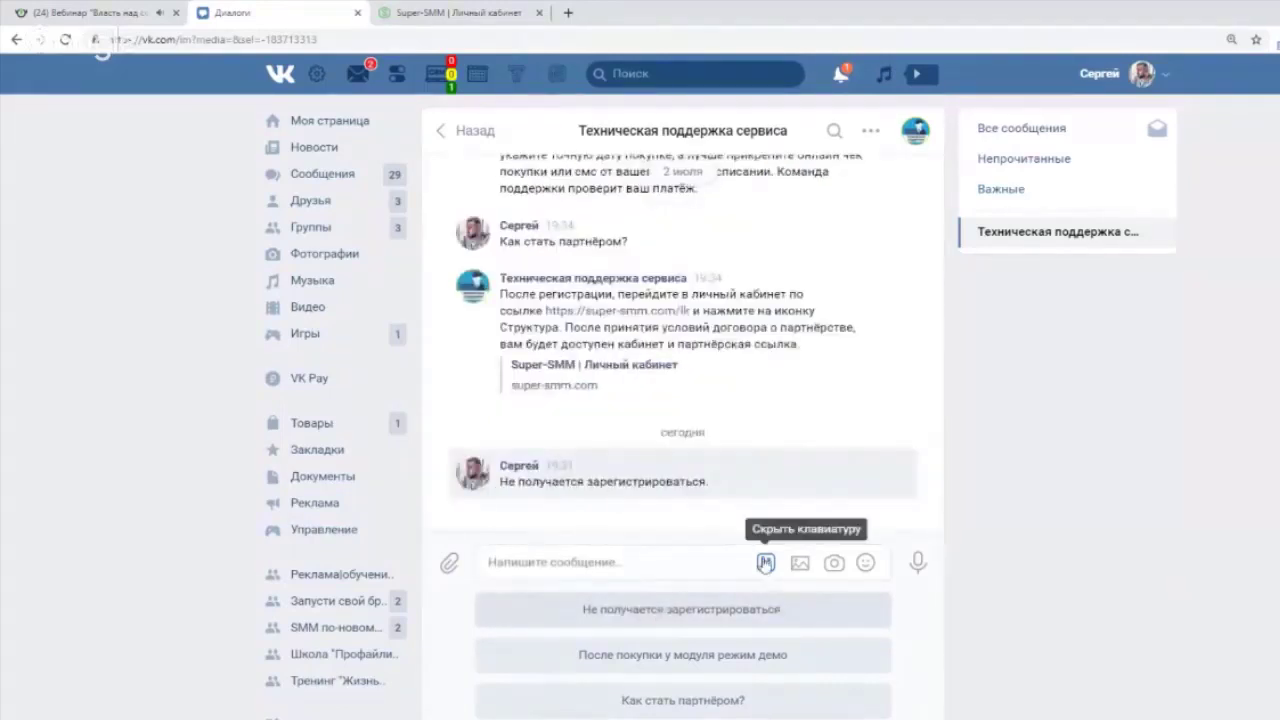
{"action": "left_click", "coordinate": [648, 658]}
{"action": "left_click", "coordinate": [683, 700]}
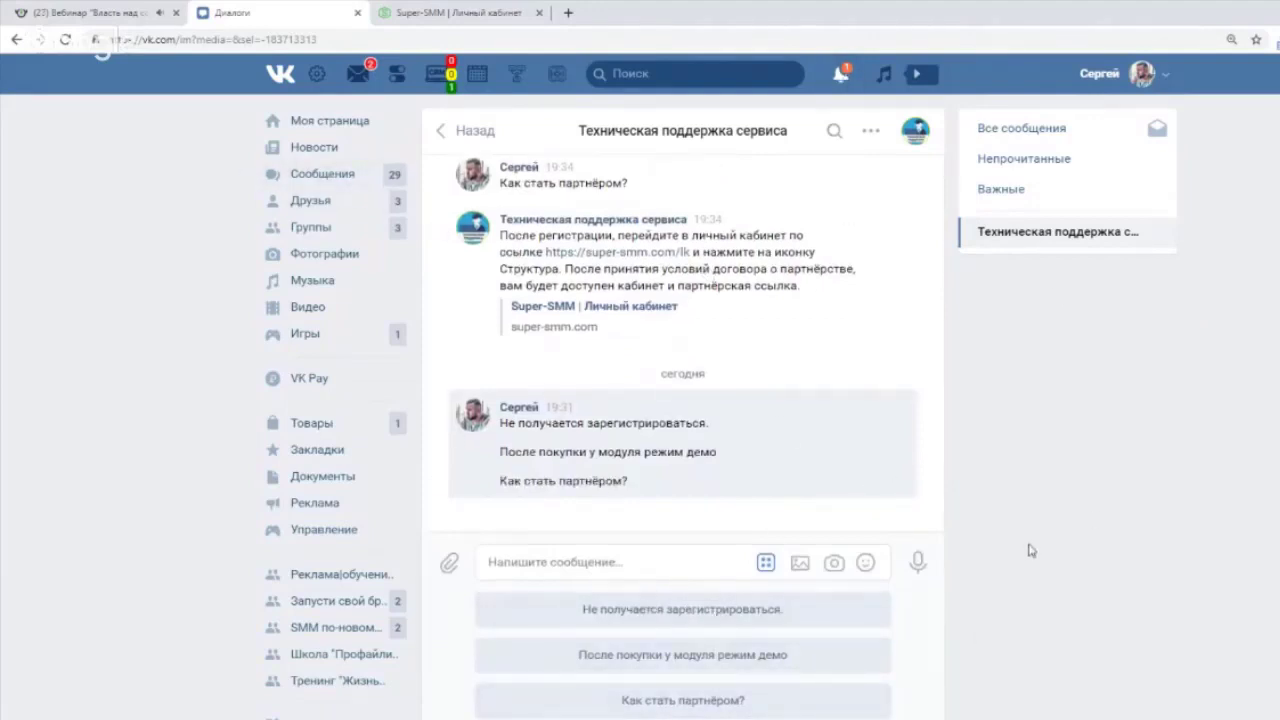
{"action": "left_click", "coordinate": [324, 130]}
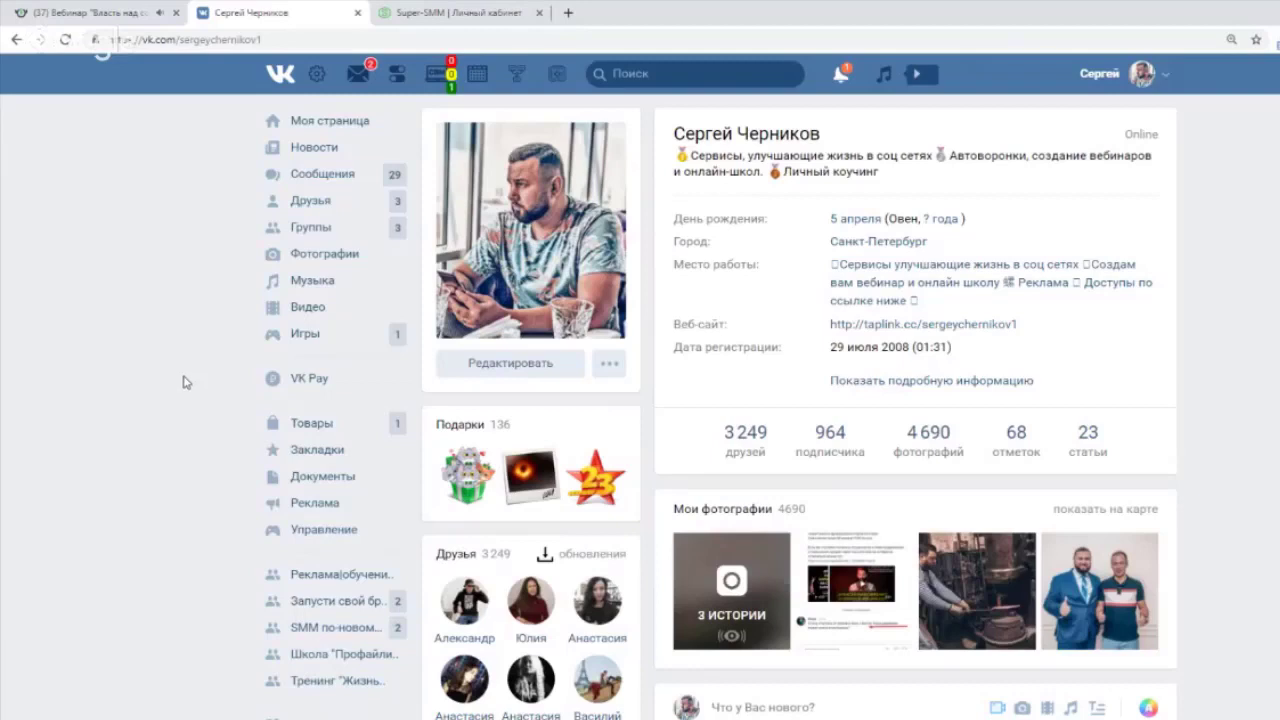
{"action": "left_click", "coordinate": [568, 84]}
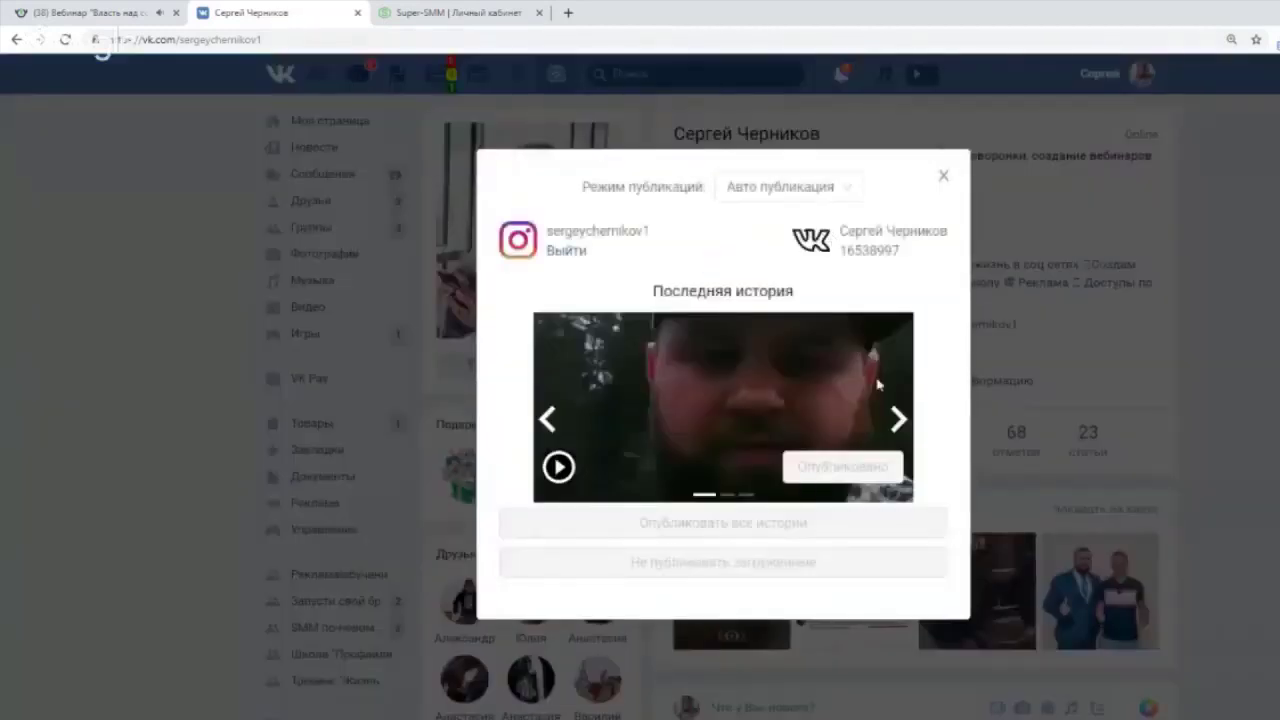
{"action": "left_click", "coordinate": [900, 420]}
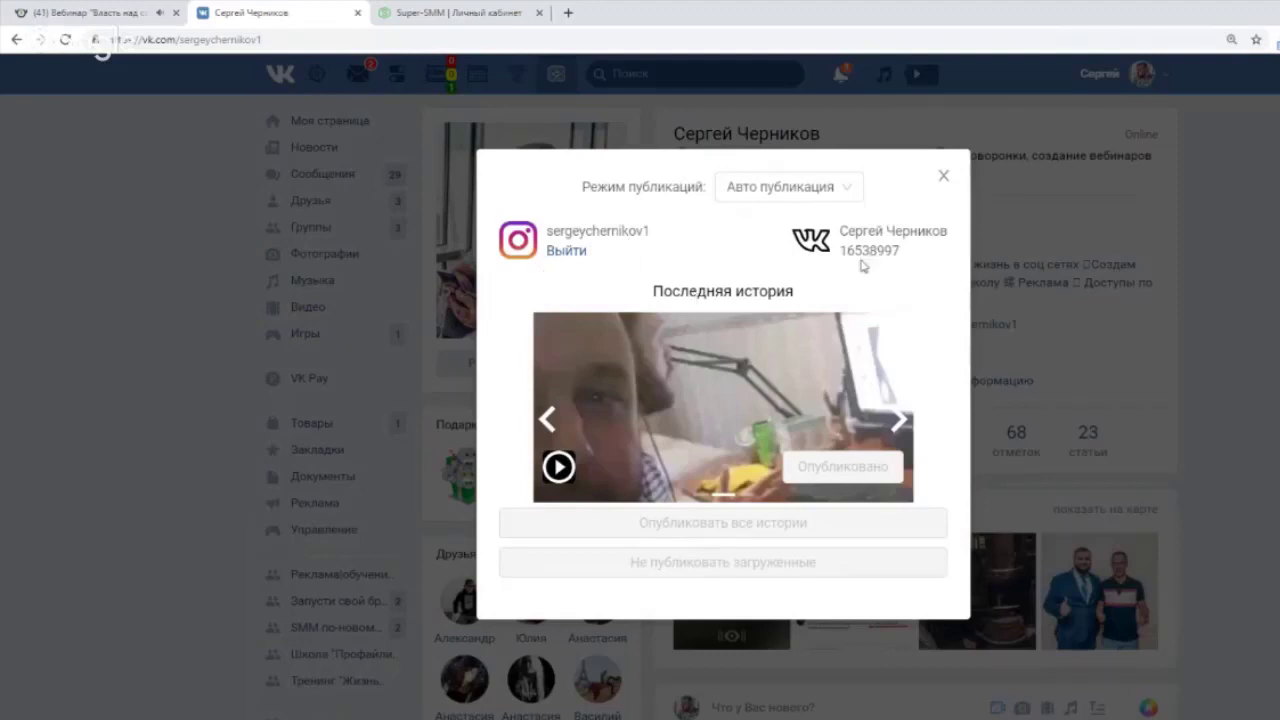
{"action": "left_click", "coordinate": [846, 190]}
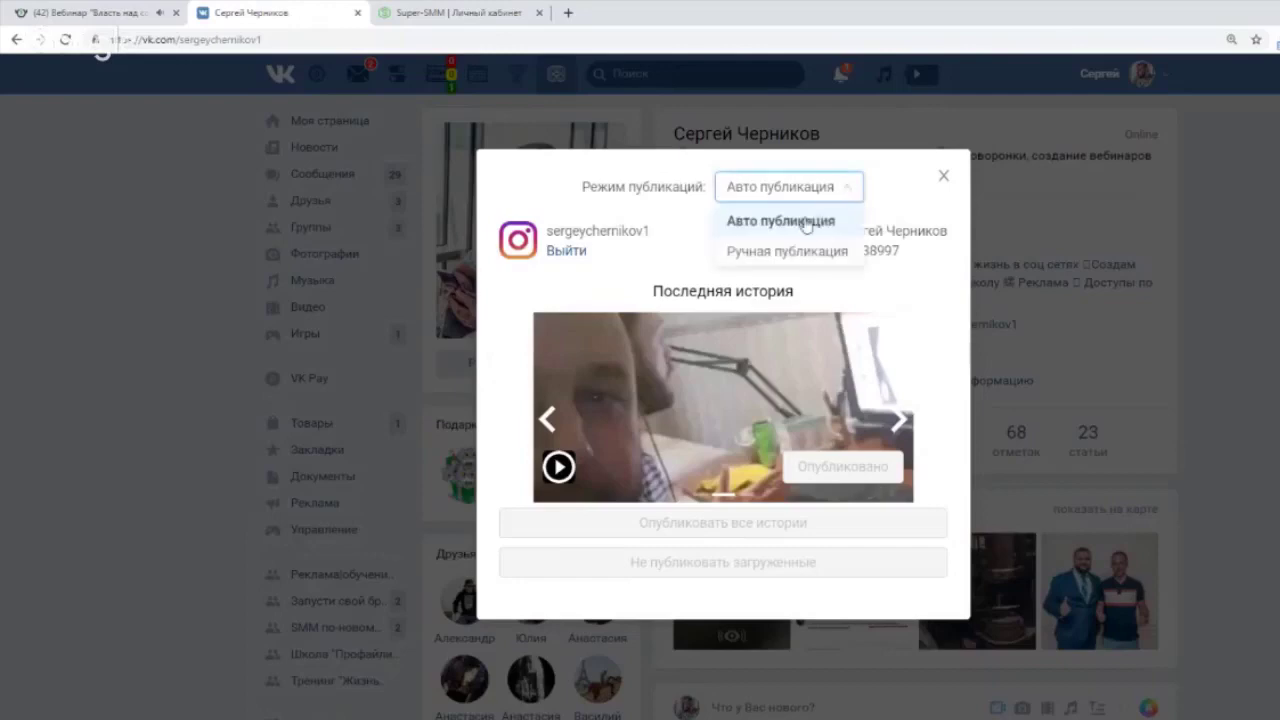
{"action": "left_click", "coordinate": [806, 222]}
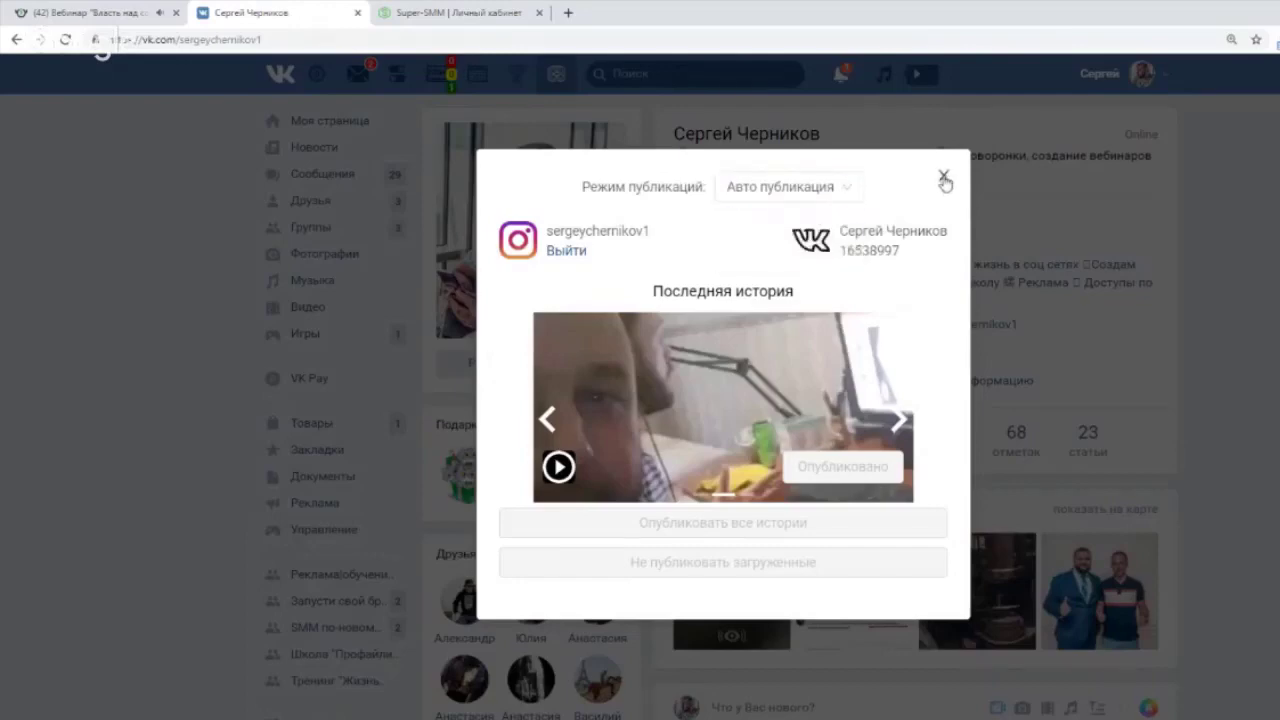
{"action": "left_click", "coordinate": [944, 178]}
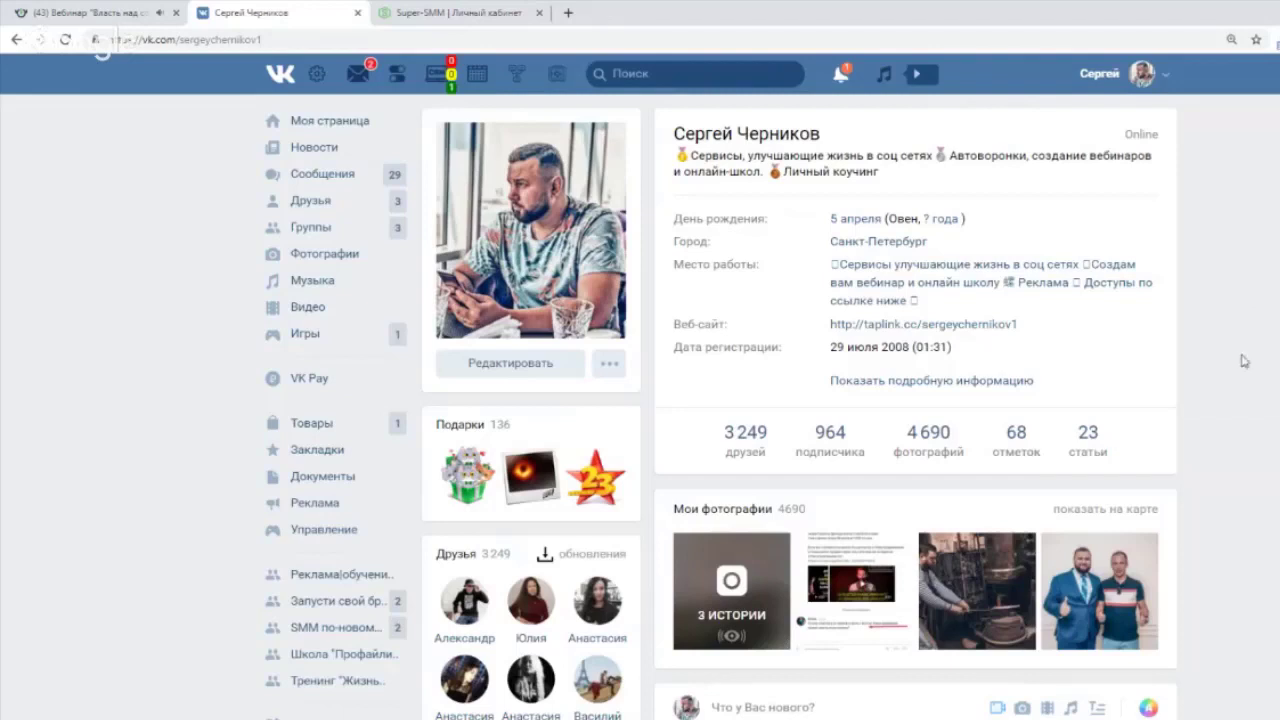
{"action": "scroll", "coordinate": [1244, 361], "scroll_direction": "down", "scroll_amount": 2}
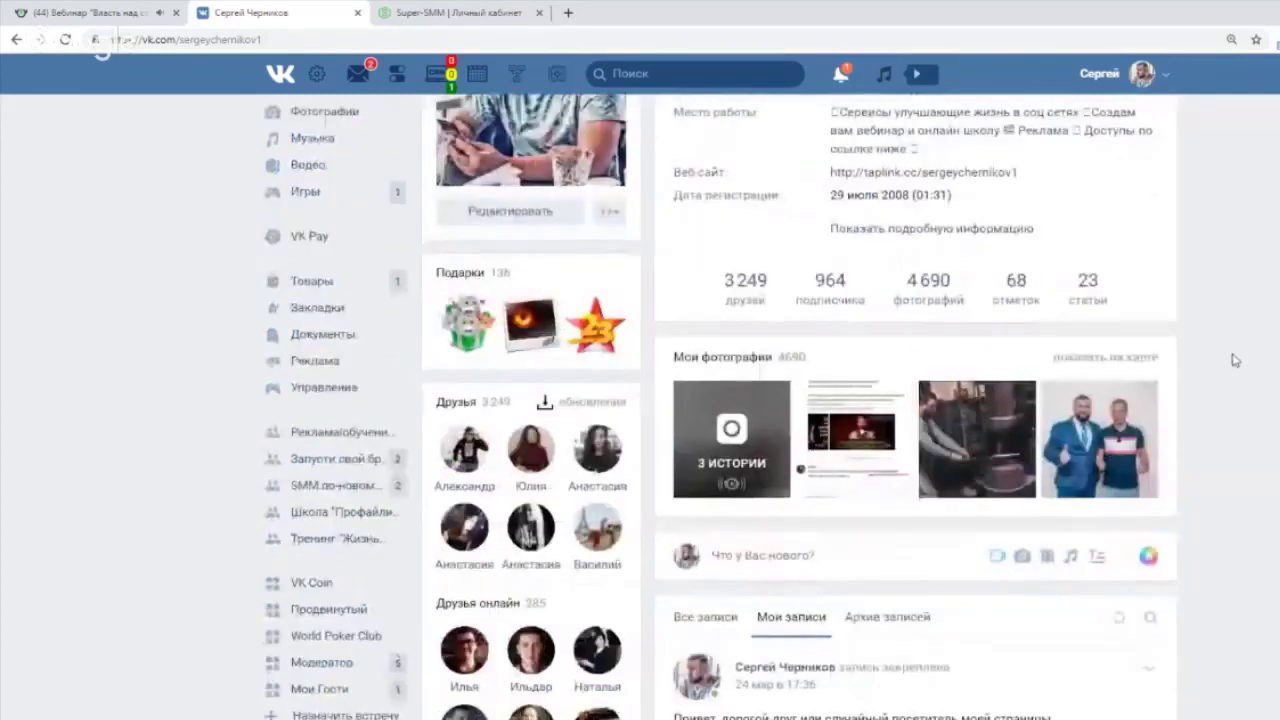
{"action": "scroll", "coordinate": [1221, 372], "scroll_direction": "down", "scroll_amount": 3}
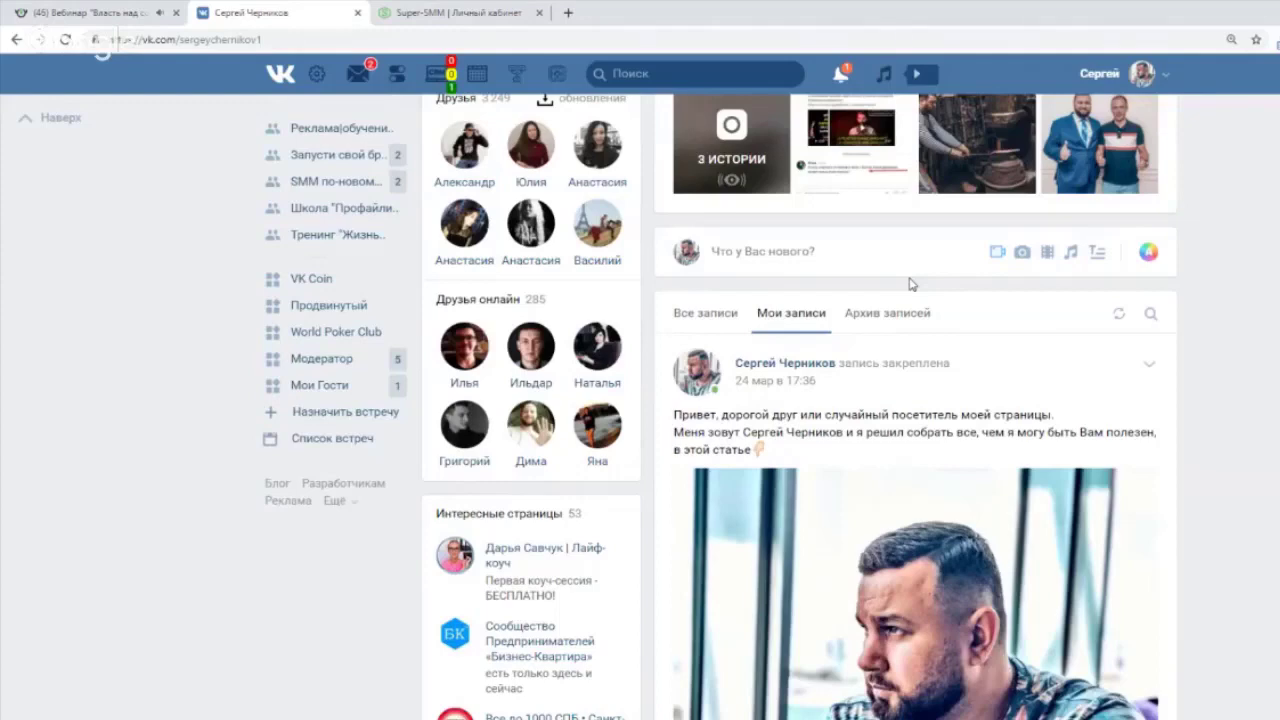
{"action": "scroll", "coordinate": [957, 334], "scroll_direction": "down", "scroll_amount": 5}
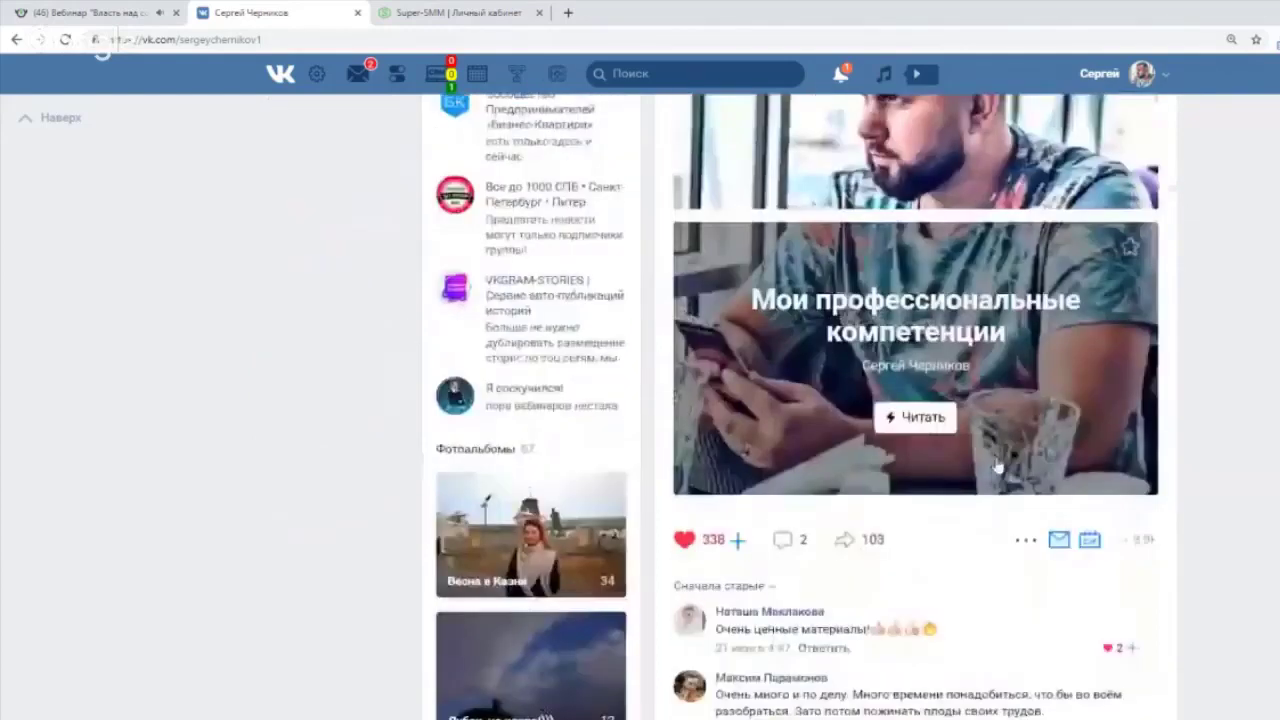
{"action": "left_click", "coordinate": [848, 541]}
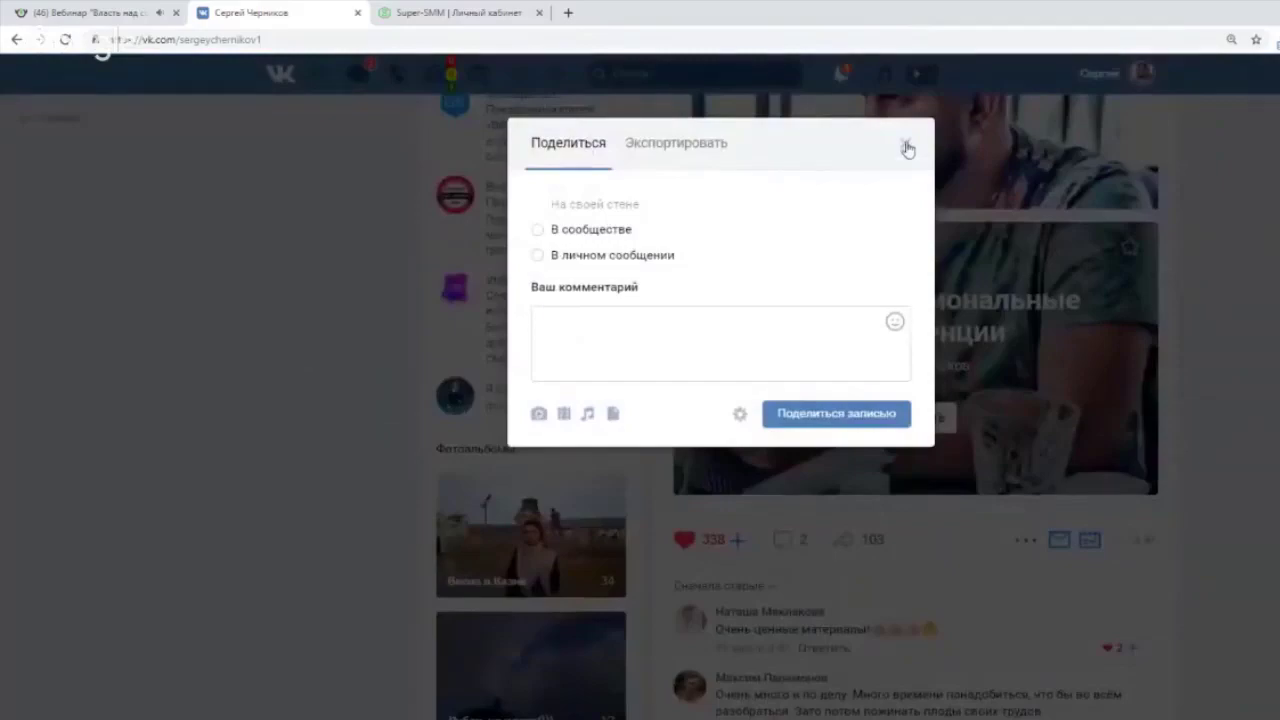
{"action": "left_click", "coordinate": [907, 148]}
{"action": "scroll", "coordinate": [1263, 342], "scroll_direction": "up", "scroll_amount": 10}
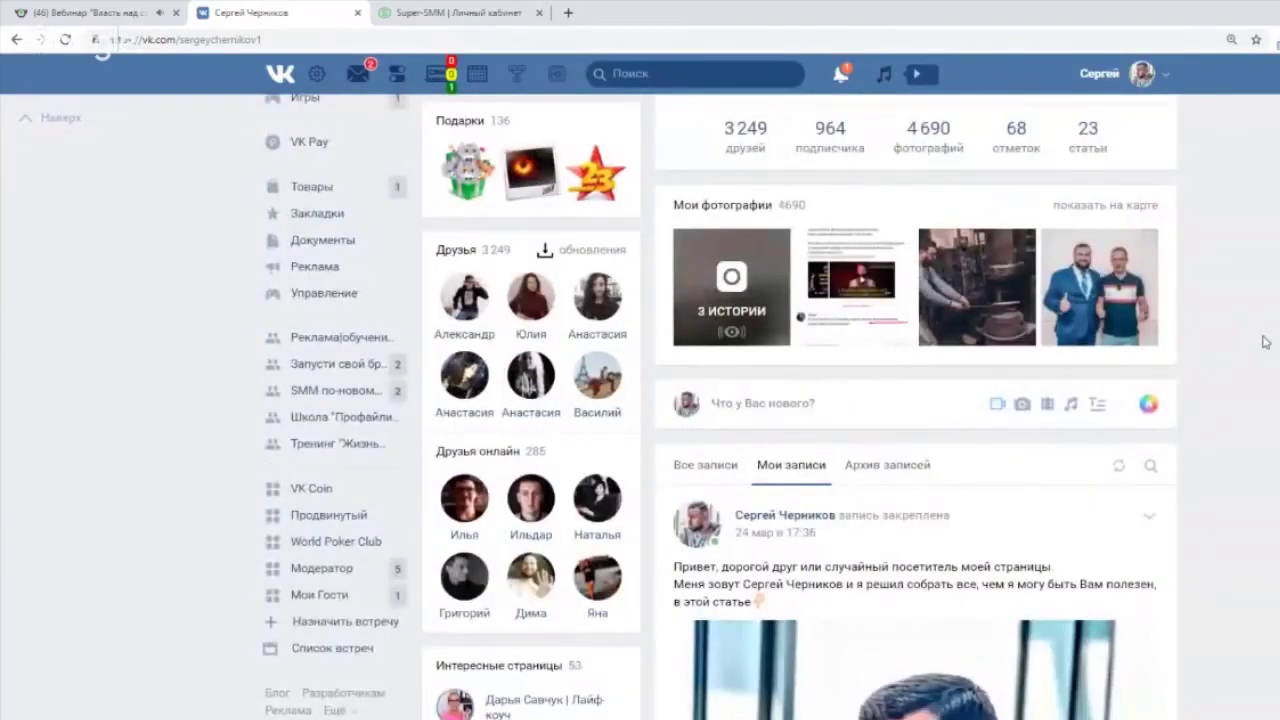
{"action": "scroll", "coordinate": [1263, 342], "scroll_direction": "down", "scroll_amount": 2}
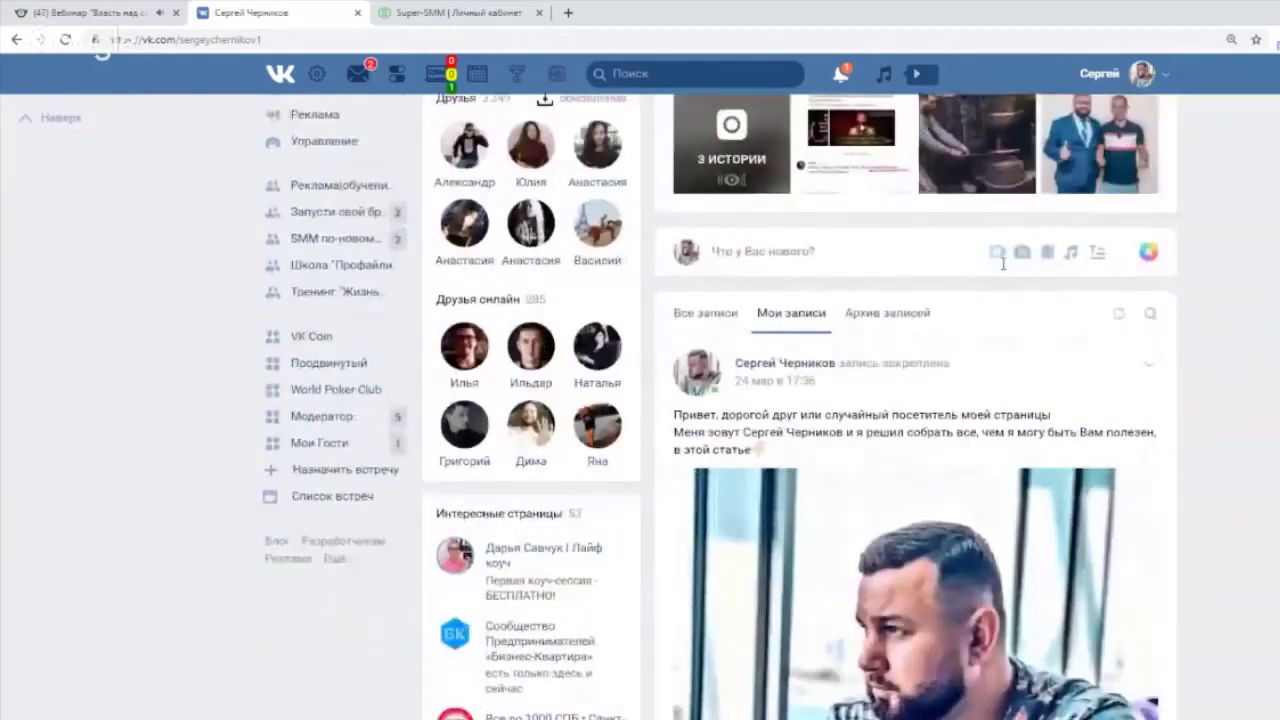
{"action": "left_click", "coordinate": [998, 253]}
{"action": "left_click", "coordinate": [930, 175]}
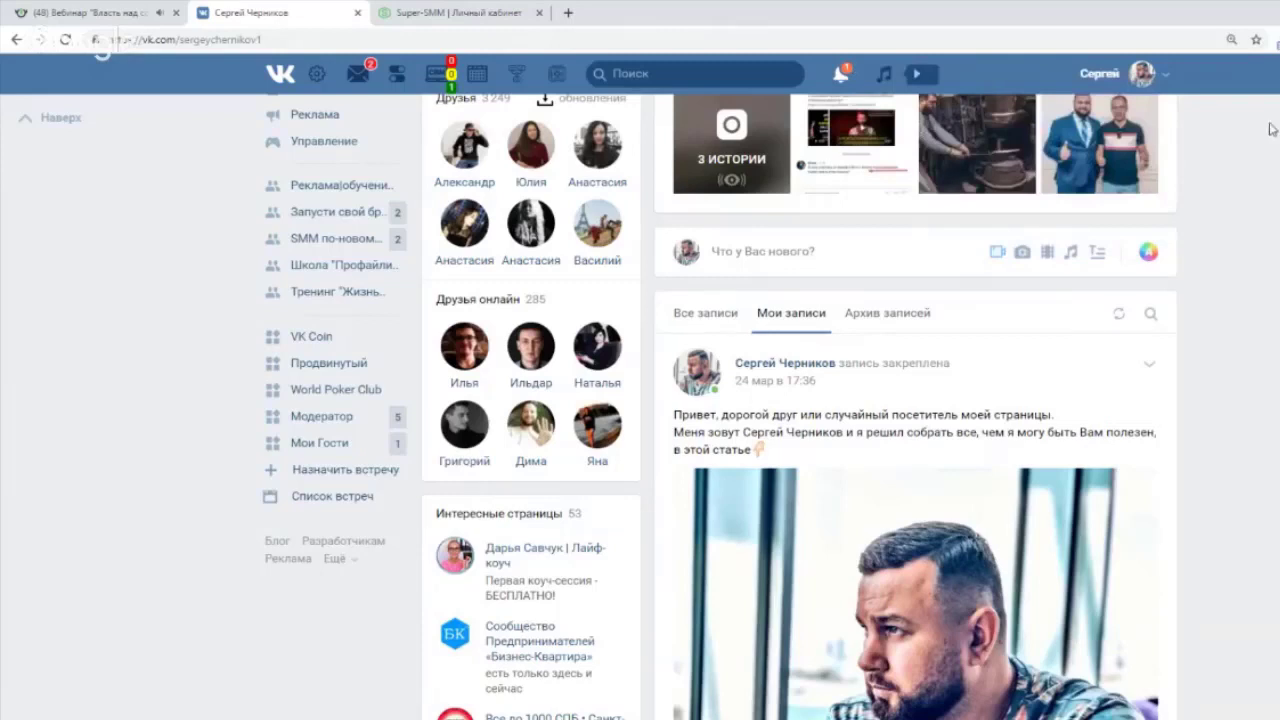
{"action": "scroll", "coordinate": [1251, 303], "scroll_direction": "up", "scroll_amount": 1}
{"action": "scroll", "coordinate": [1252, 308], "scroll_direction": "up", "scroll_amount": 2}
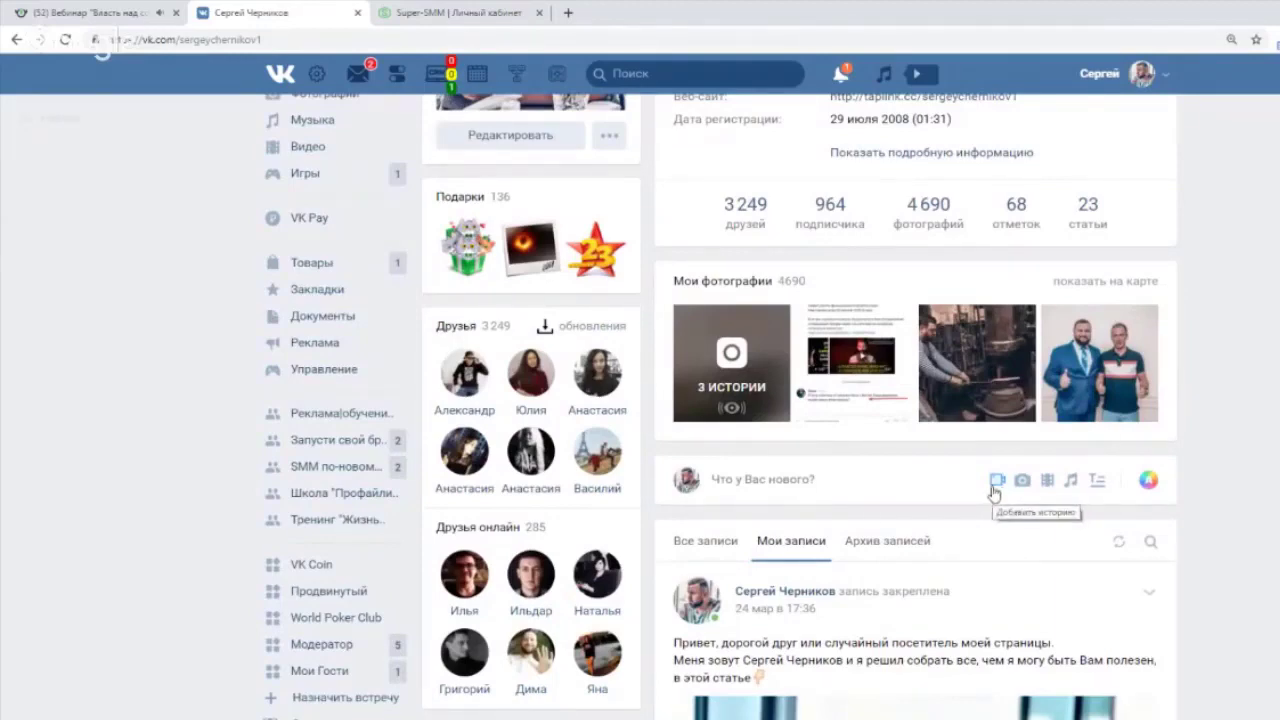
{"action": "scroll", "coordinate": [730, 270], "scroll_direction": "up", "scroll_amount": 3}
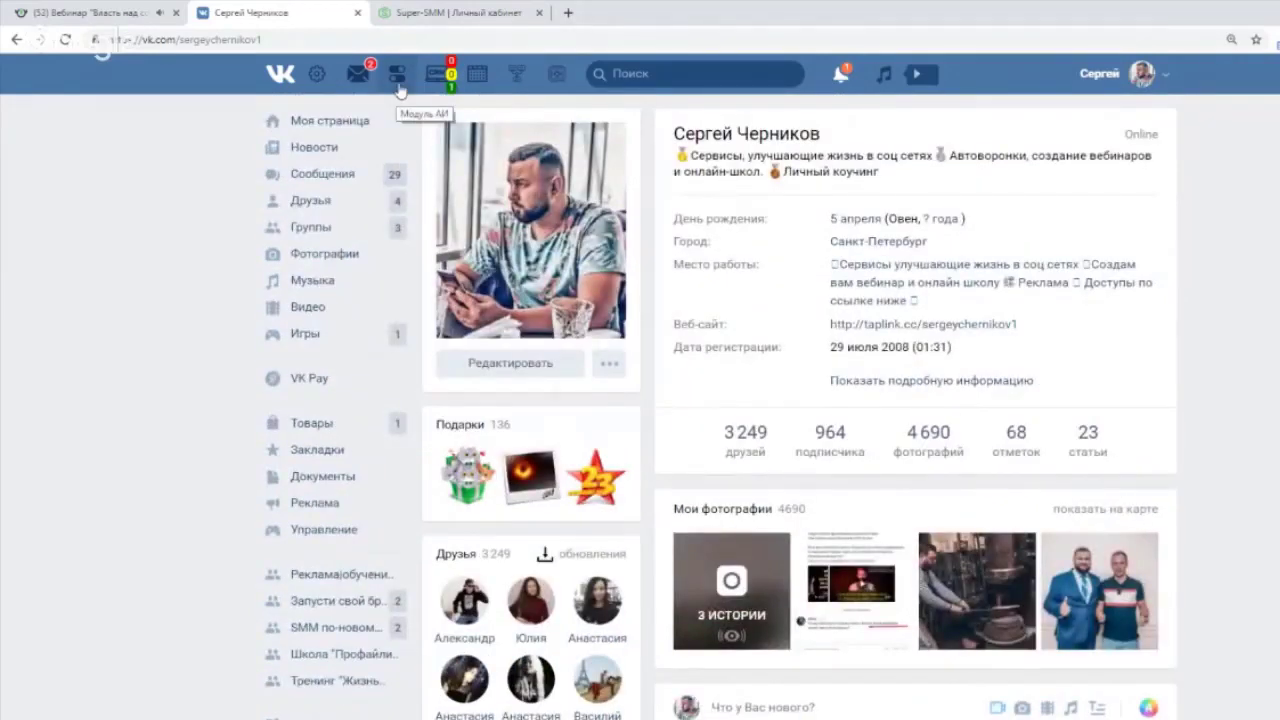
Open the ЦРМ contact list beside the VK profile after switching back from the webinar tab.
{"action": "left_click", "coordinate": [97, 12]}
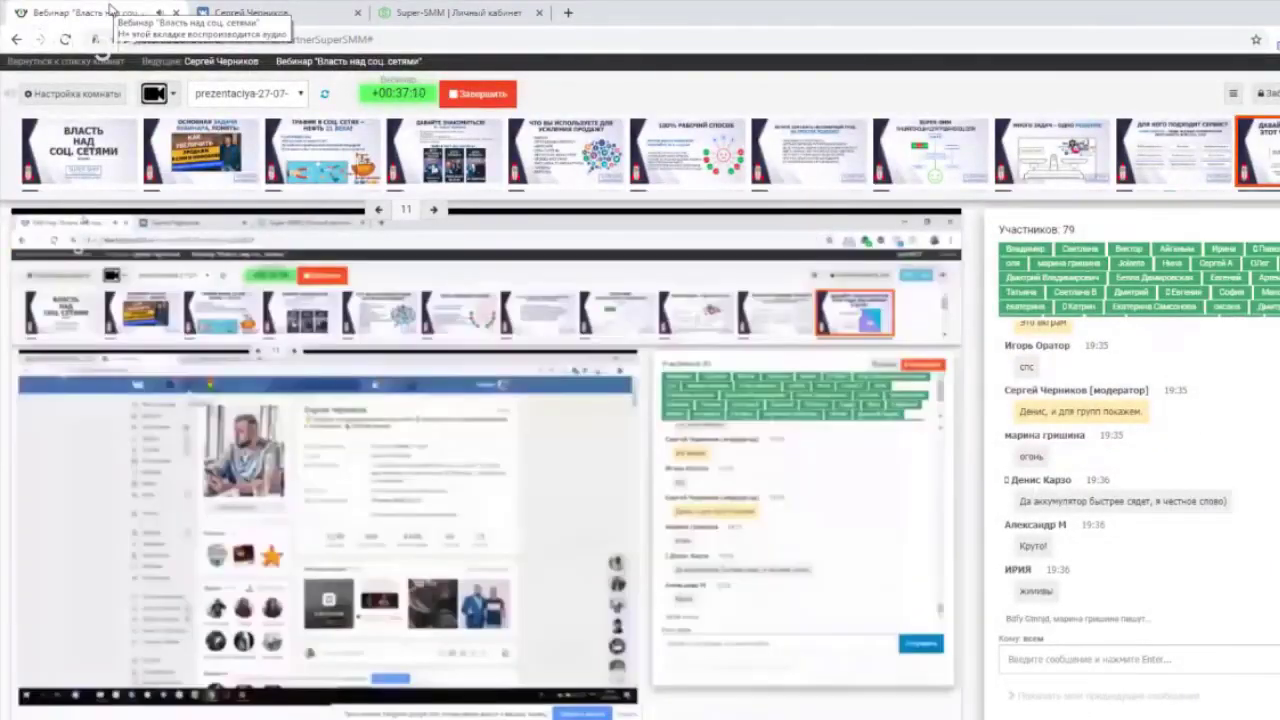
{"action": "left_click", "coordinate": [232, 12]}
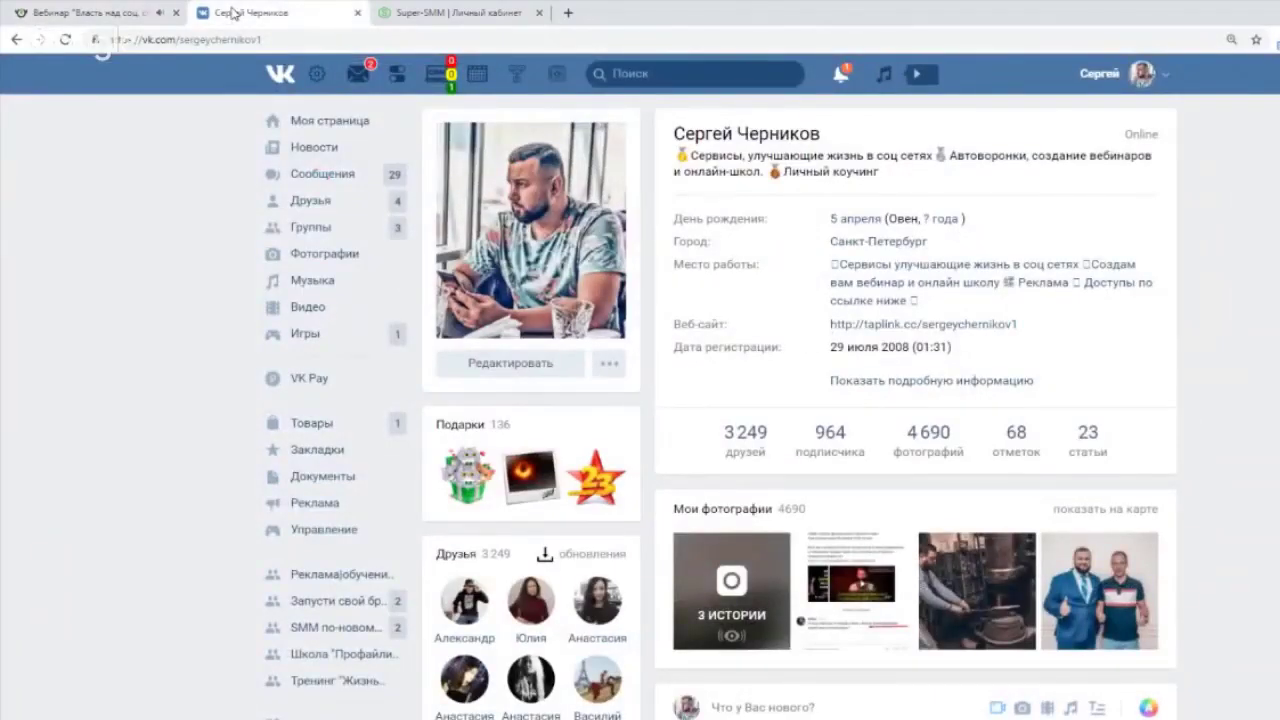
{"action": "left_click", "coordinate": [437, 80]}
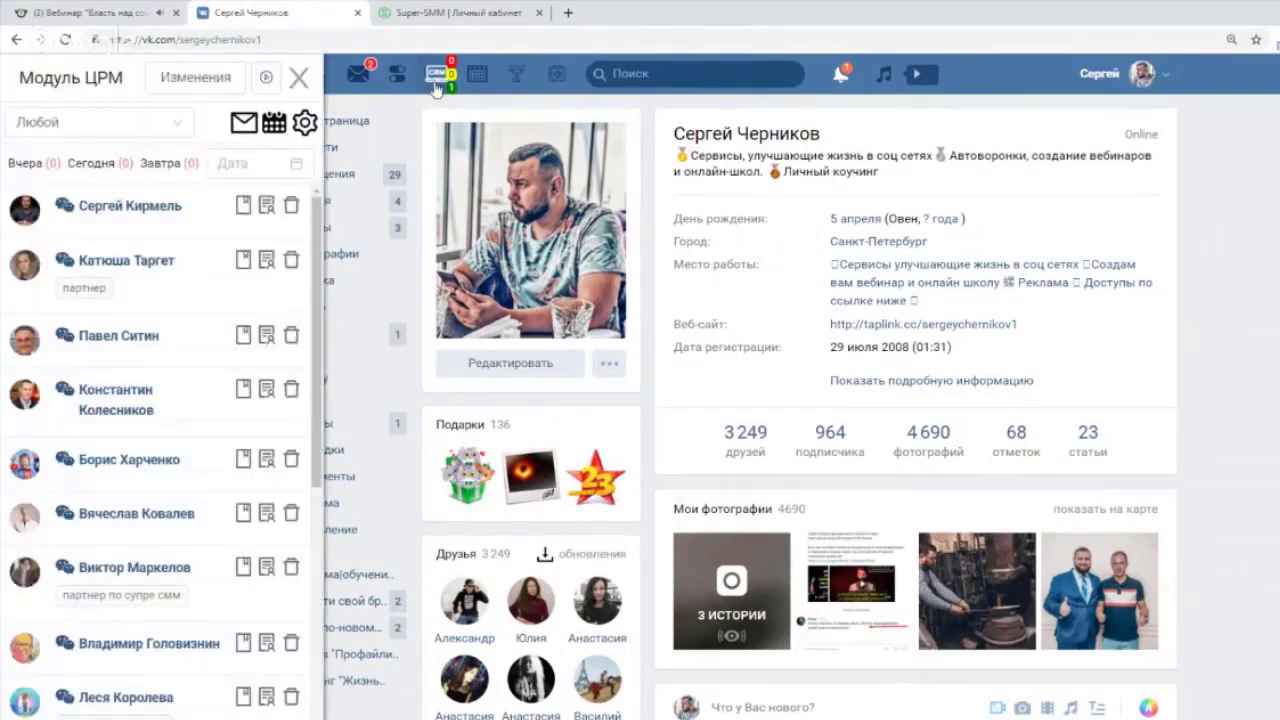
{"action": "left_click", "coordinate": [97, 12]}
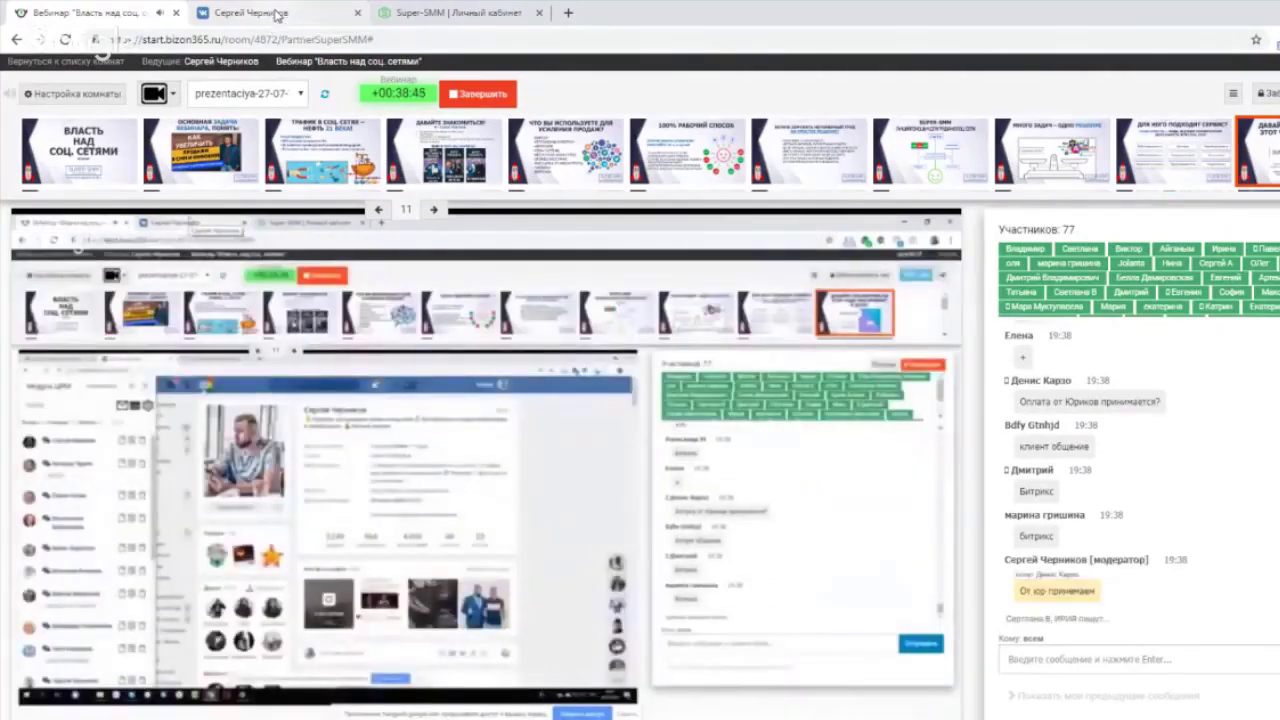
{"action": "left_click", "coordinate": [277, 15]}
{"action": "left_click", "coordinate": [300, 78]}
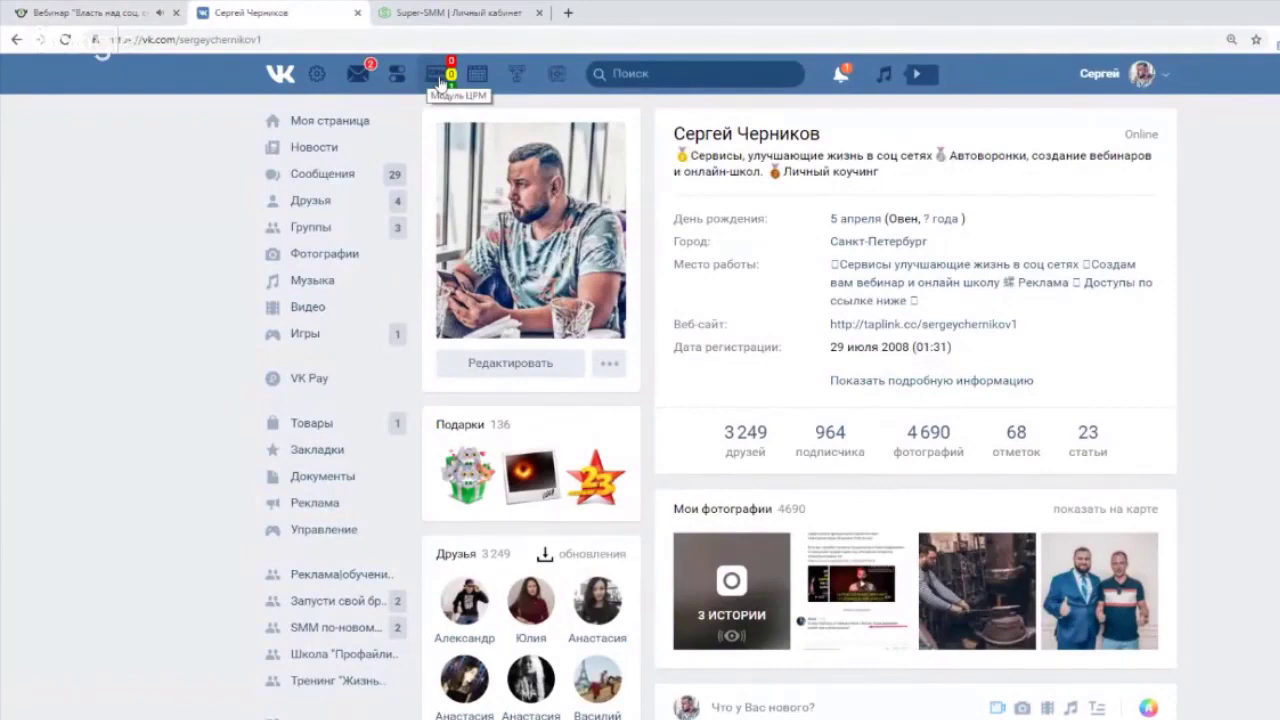
{"action": "left_click", "coordinate": [441, 82]}
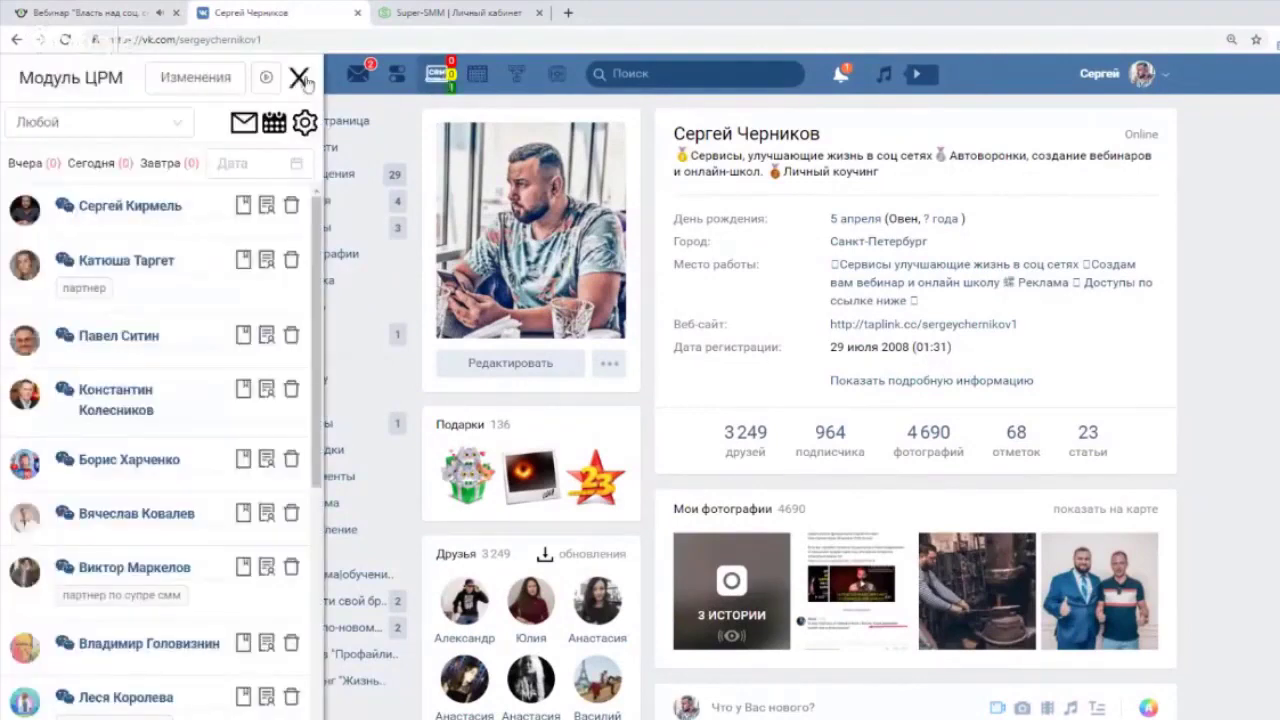
{"action": "left_click", "coordinate": [299, 78]}
{"action": "left_click", "coordinate": [444, 82]}
{"action": "scroll", "coordinate": [175, 430], "scroll_direction": "down", "scroll_amount": 5}
{"action": "scroll", "coordinate": [181, 408], "scroll_direction": "up", "scroll_amount": 3}
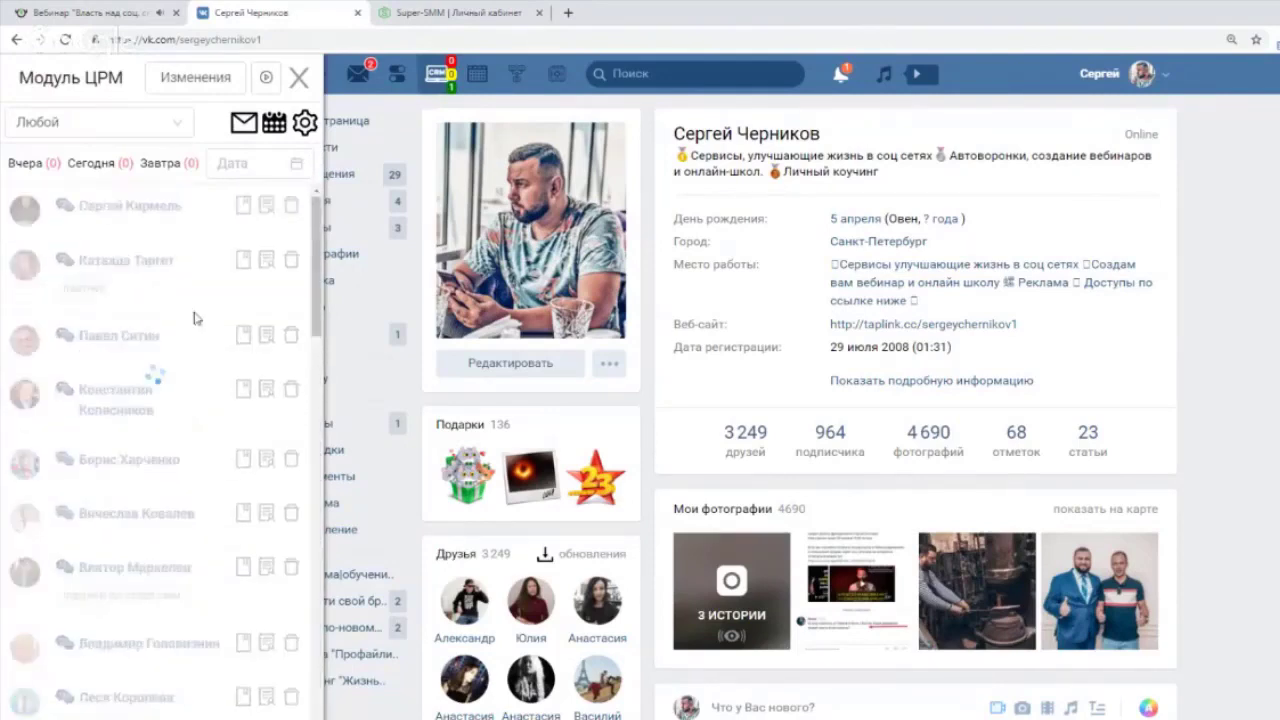
Filter contacts by status Запускаем онлайн школу and open a contact's dossier.
{"action": "left_click", "coordinate": [183, 122]}
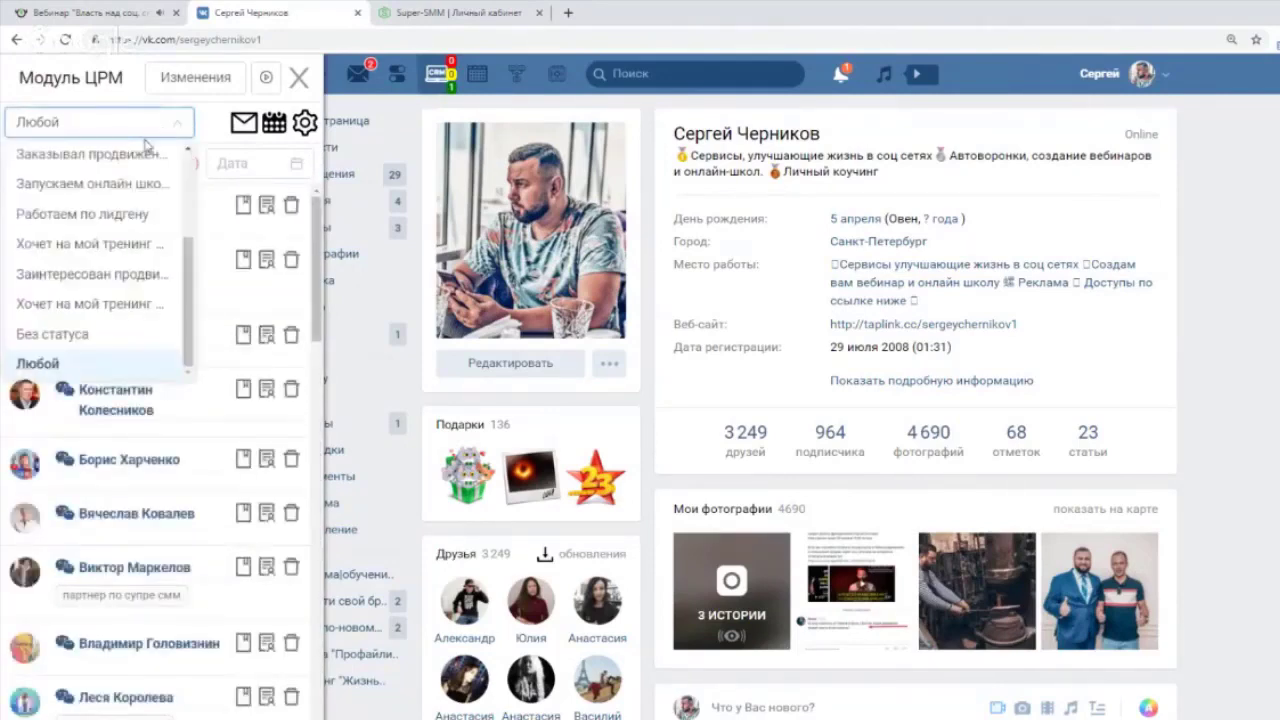
{"action": "left_click", "coordinate": [121, 190]}
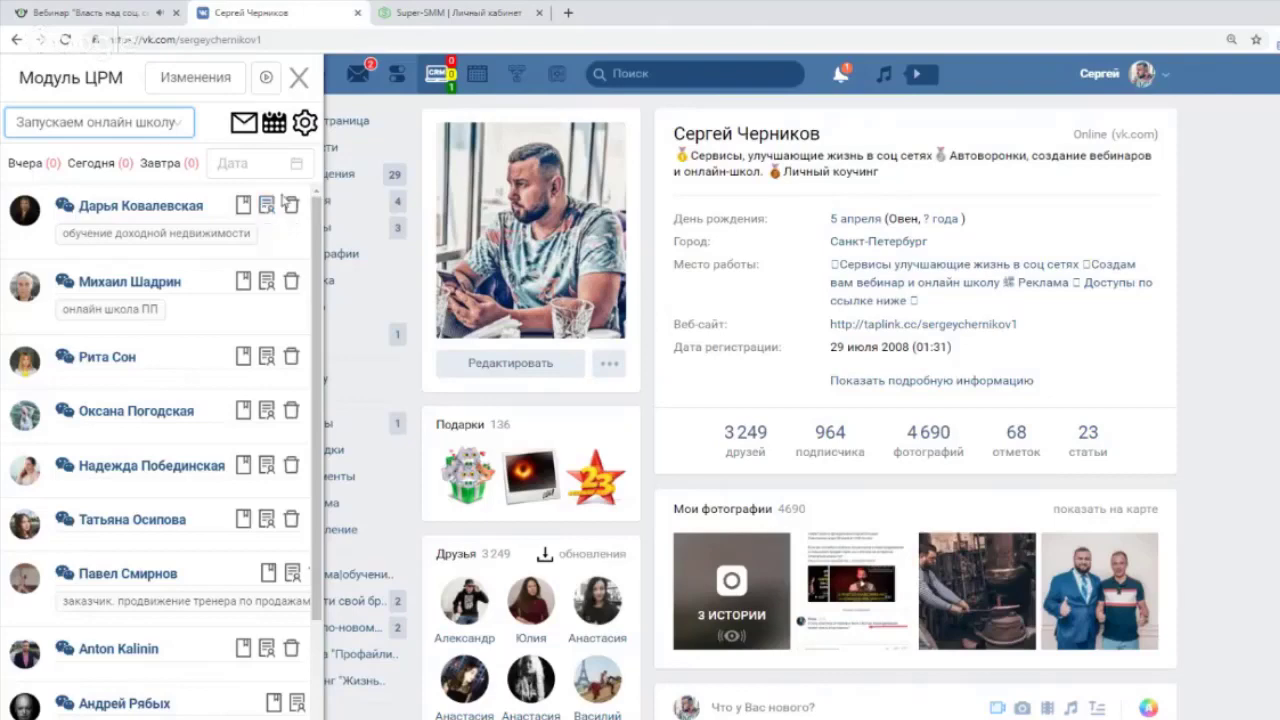
{"action": "left_click", "coordinate": [267, 467]}
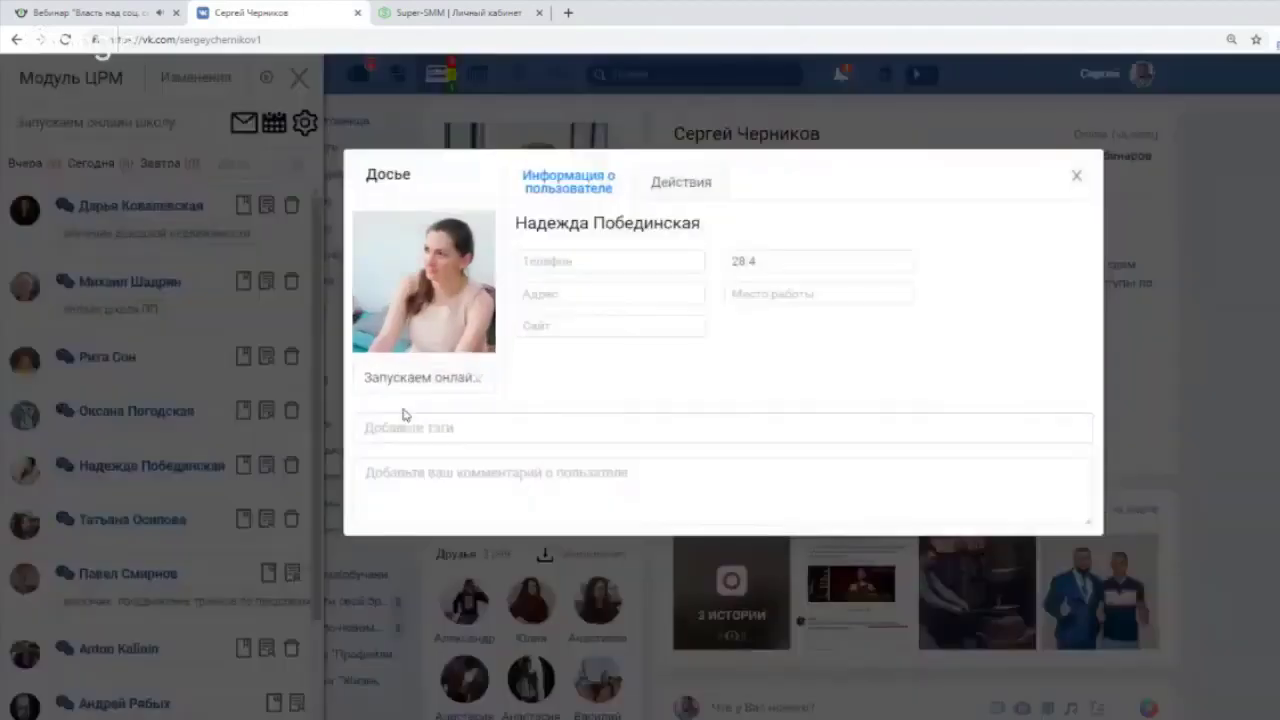
{"action": "left_click", "coordinate": [1075, 176]}
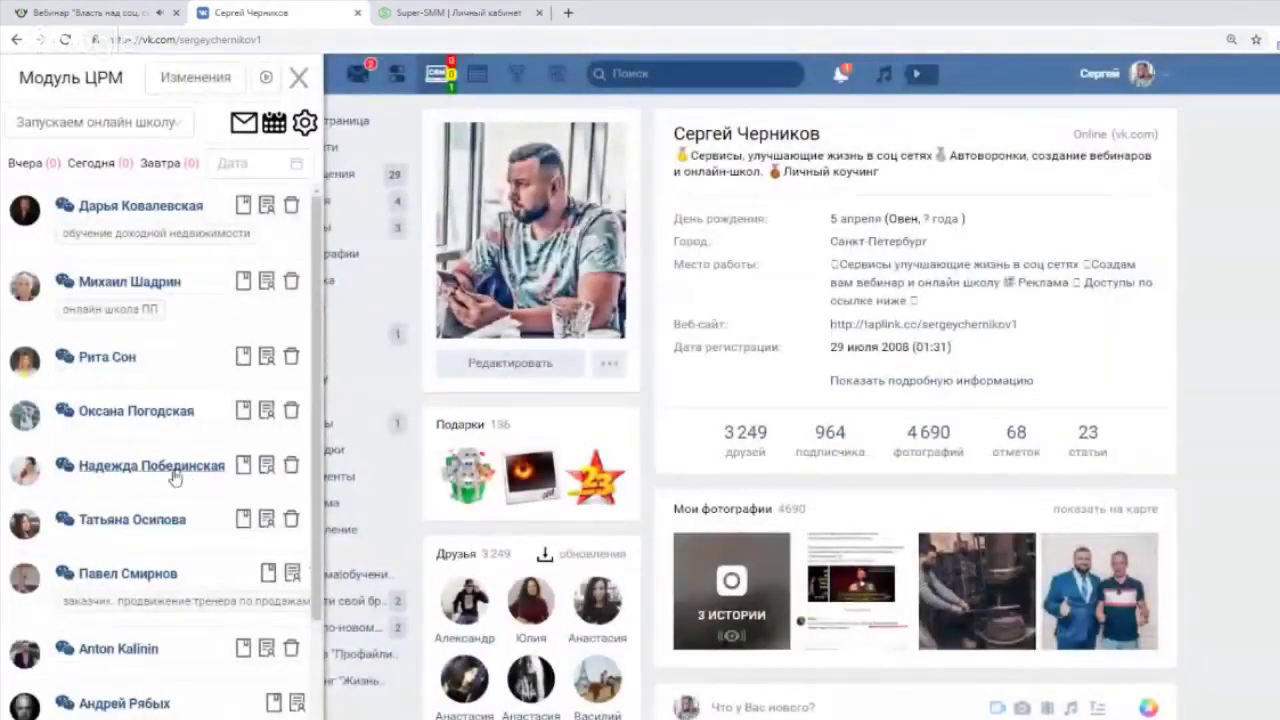
{"action": "left_click", "coordinate": [269, 465]}
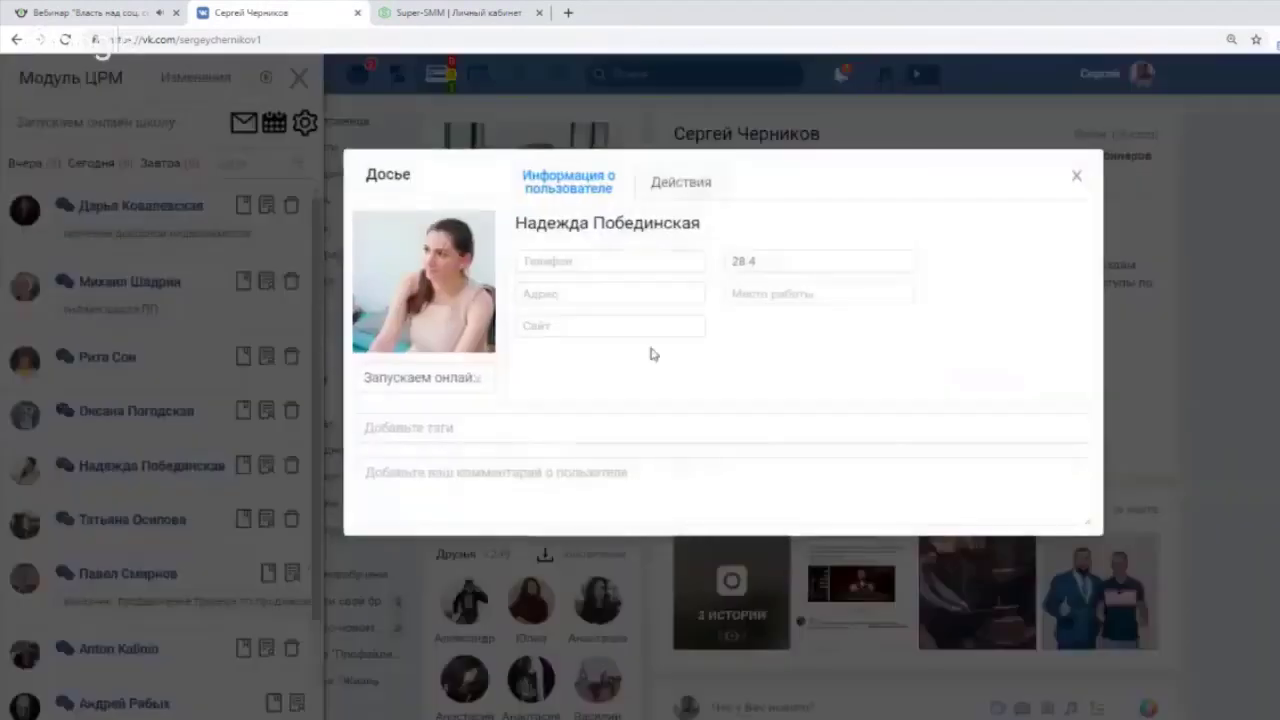
Update the contact's phone, address, tags and comment fields, then close the dossier.
{"action": "left_click", "coordinate": [566, 262]}
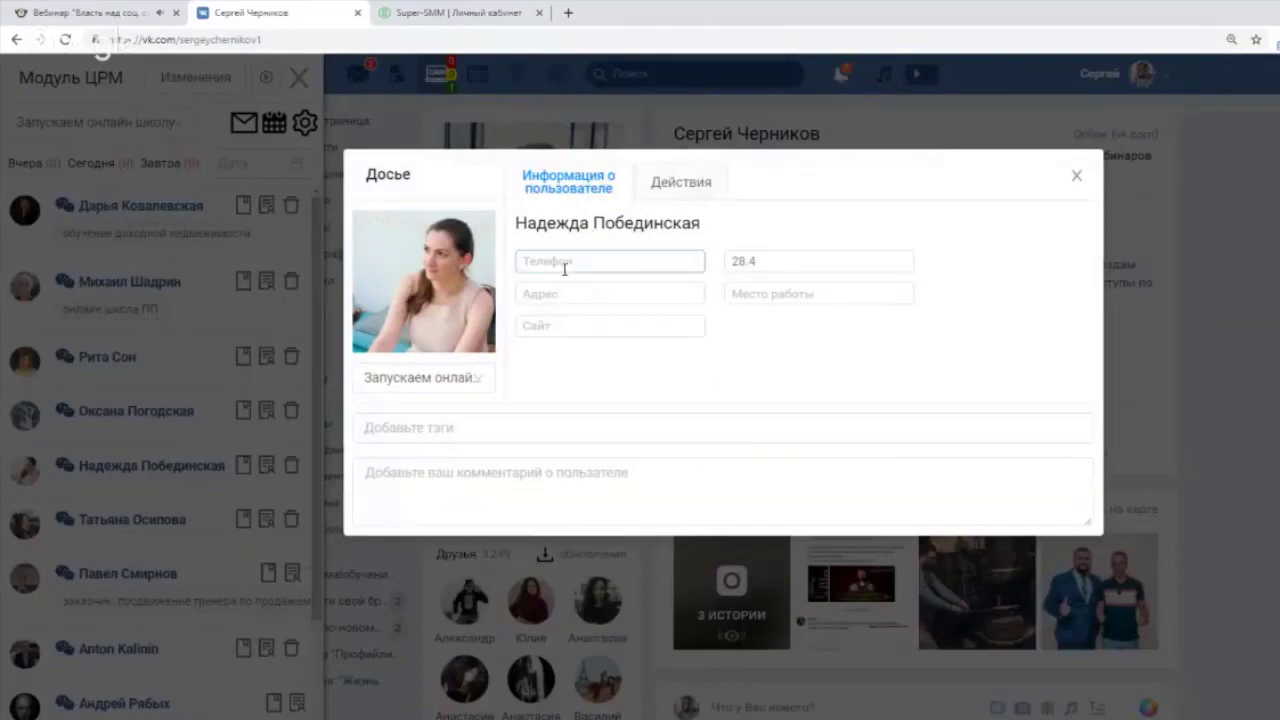
{"action": "left_click", "coordinate": [796, 234]}
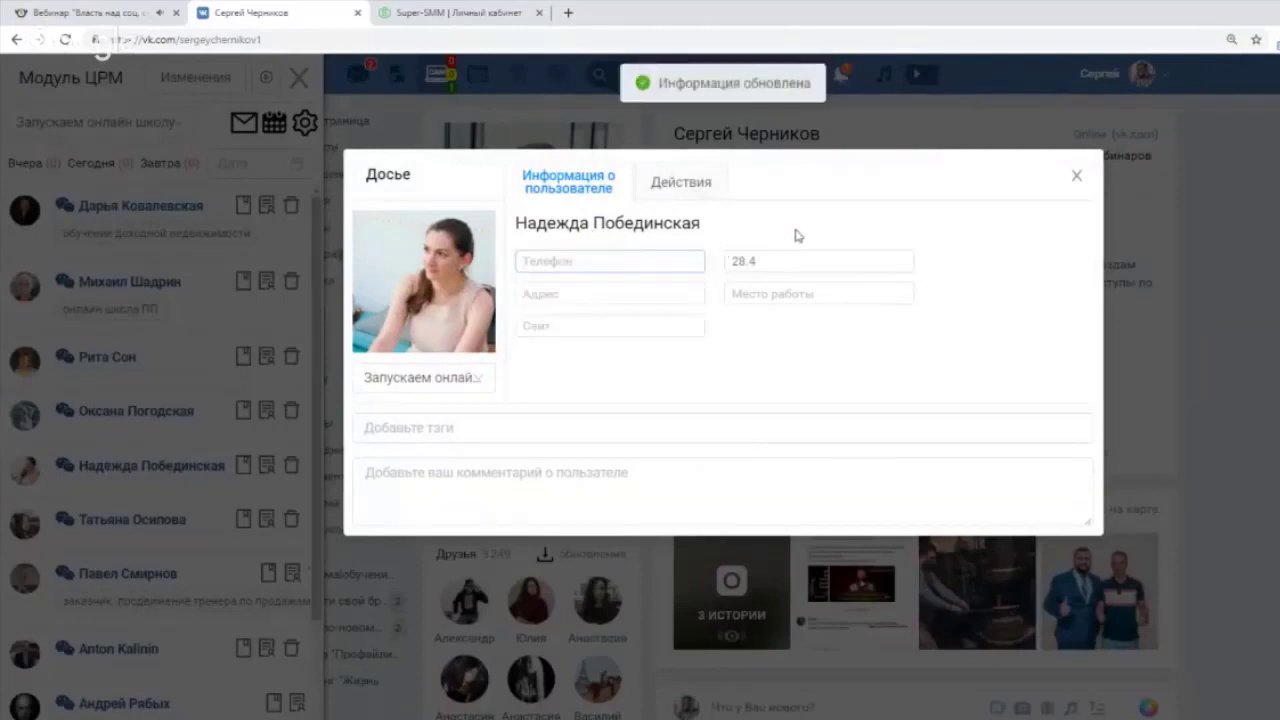
{"action": "left_click", "coordinate": [573, 262]}
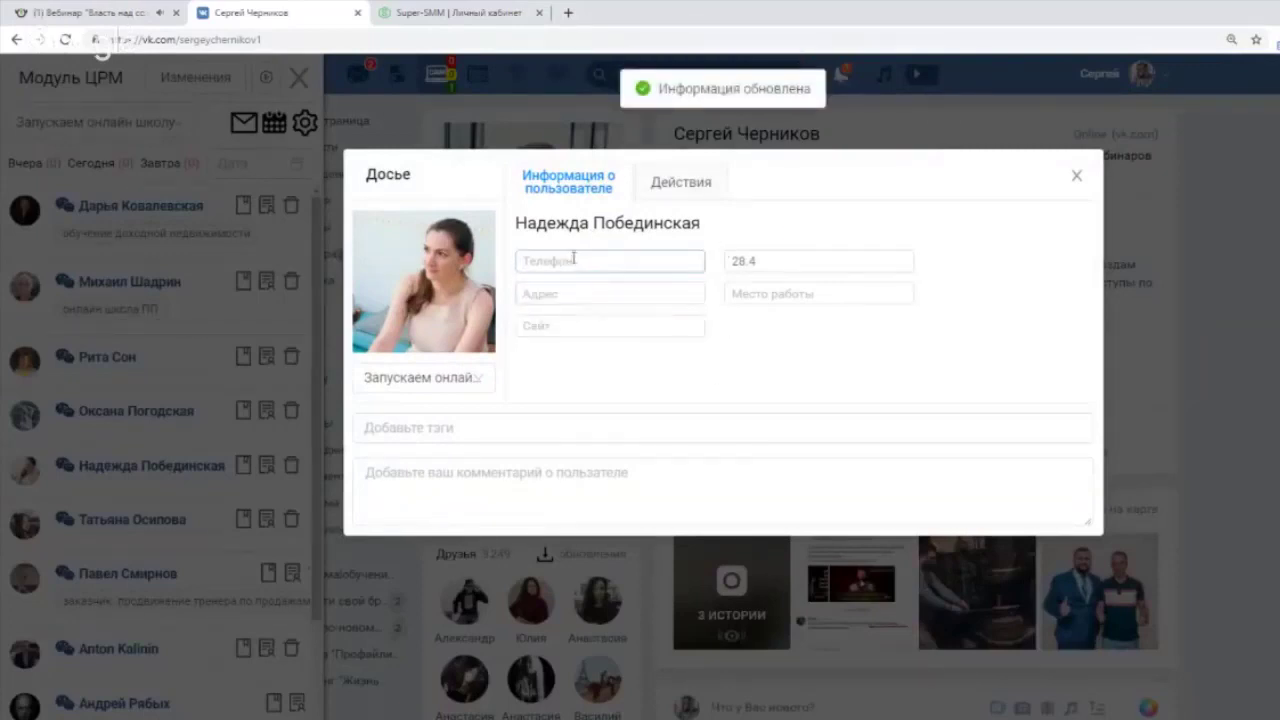
{"action": "left_click", "coordinate": [580, 289]}
{"action": "left_click", "coordinate": [820, 245]}
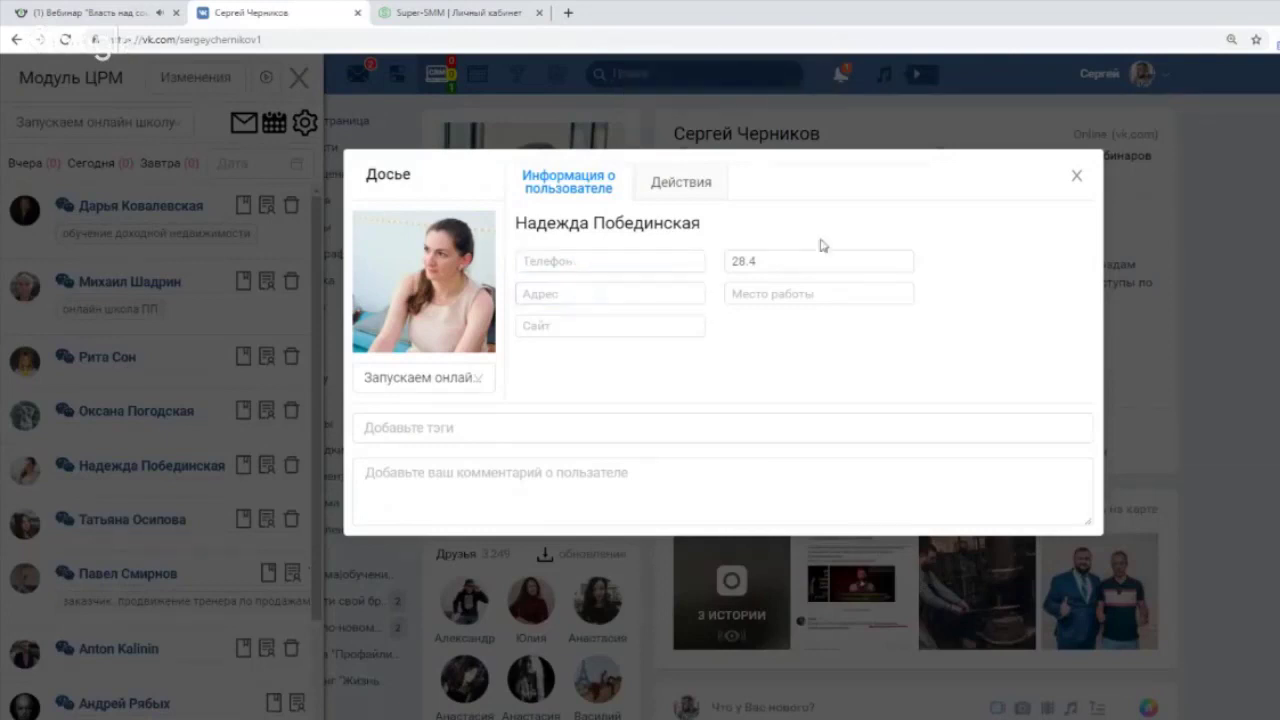
{"action": "left_click", "coordinate": [505, 427]}
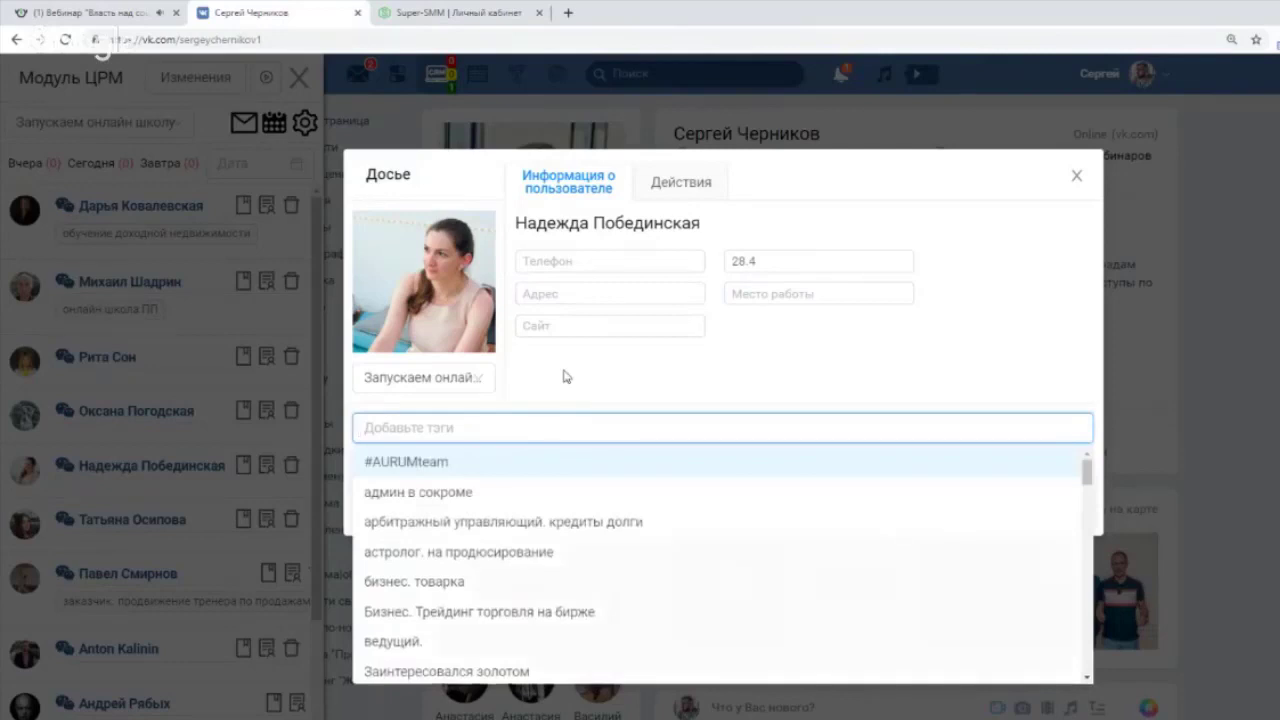
{"action": "left_click", "coordinate": [526, 424]}
{"action": "left_click", "coordinate": [512, 472]}
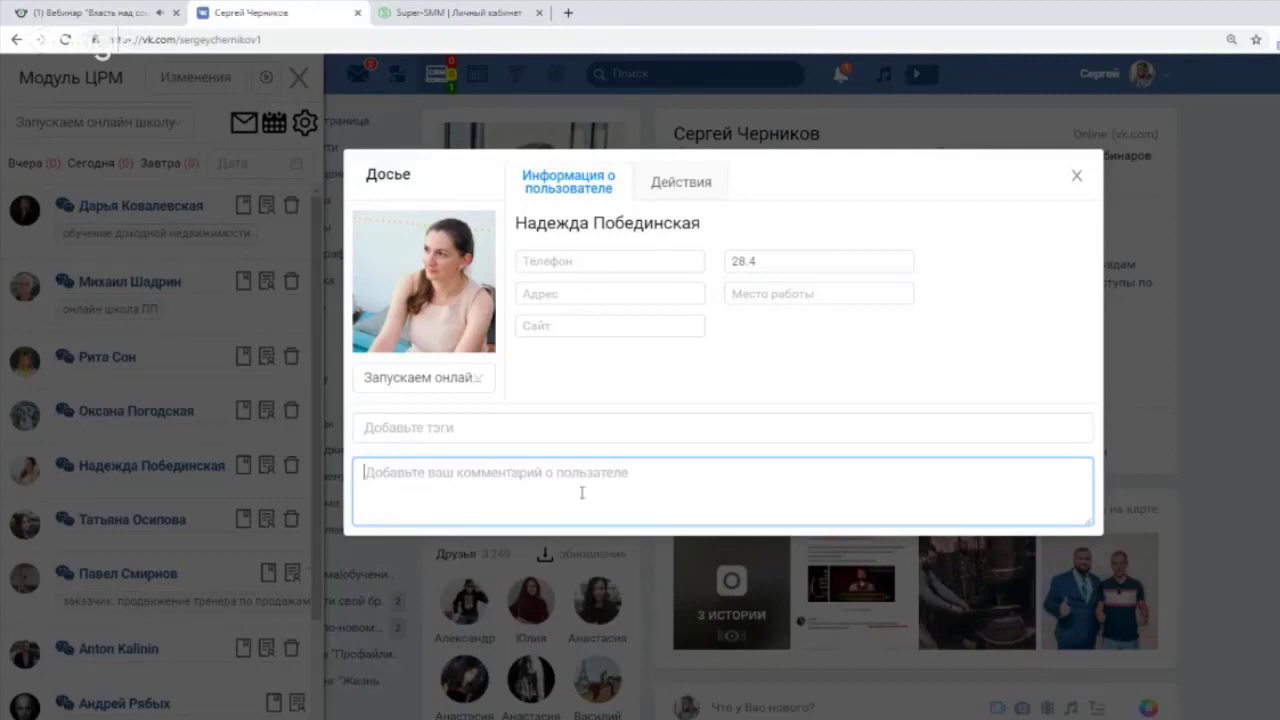
{"action": "left_click", "coordinate": [1077, 176]}
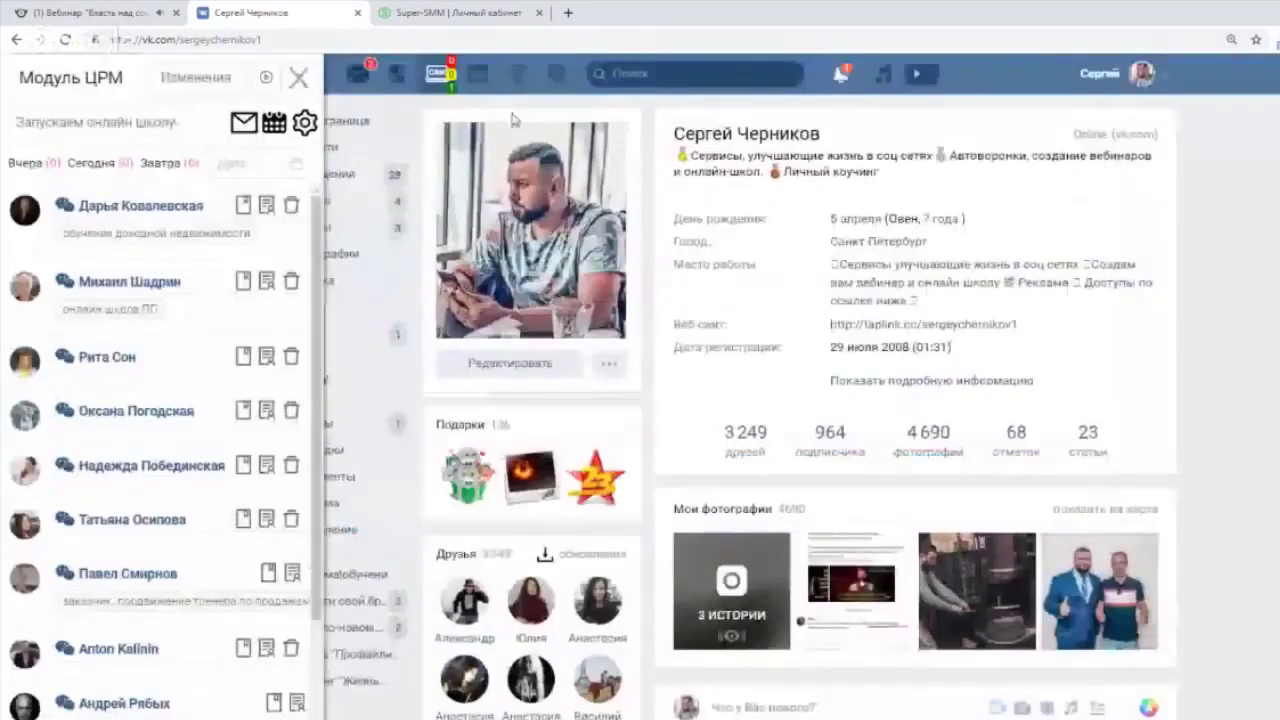
Close the ЦРМ panel, open VK Сообщения, and show a chat's Статус/Действия/Досье menu.
{"action": "left_click", "coordinate": [298, 77]}
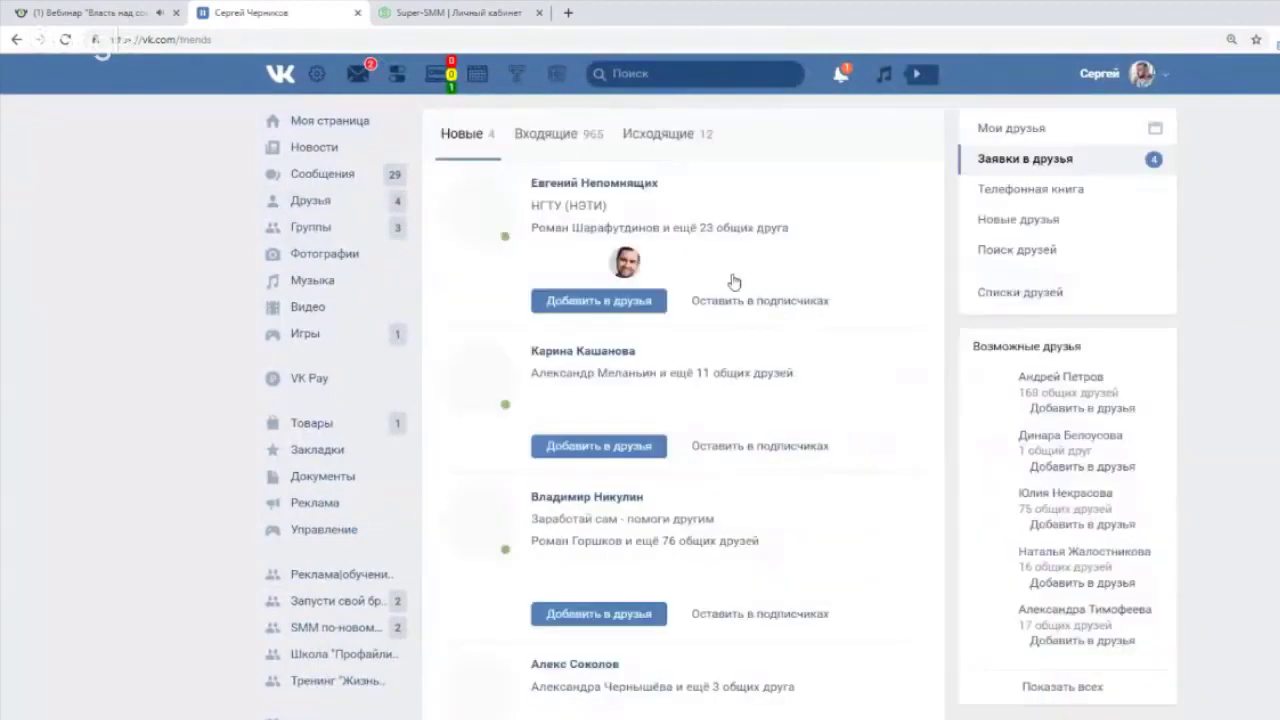
{"action": "left_click", "coordinate": [333, 178]}
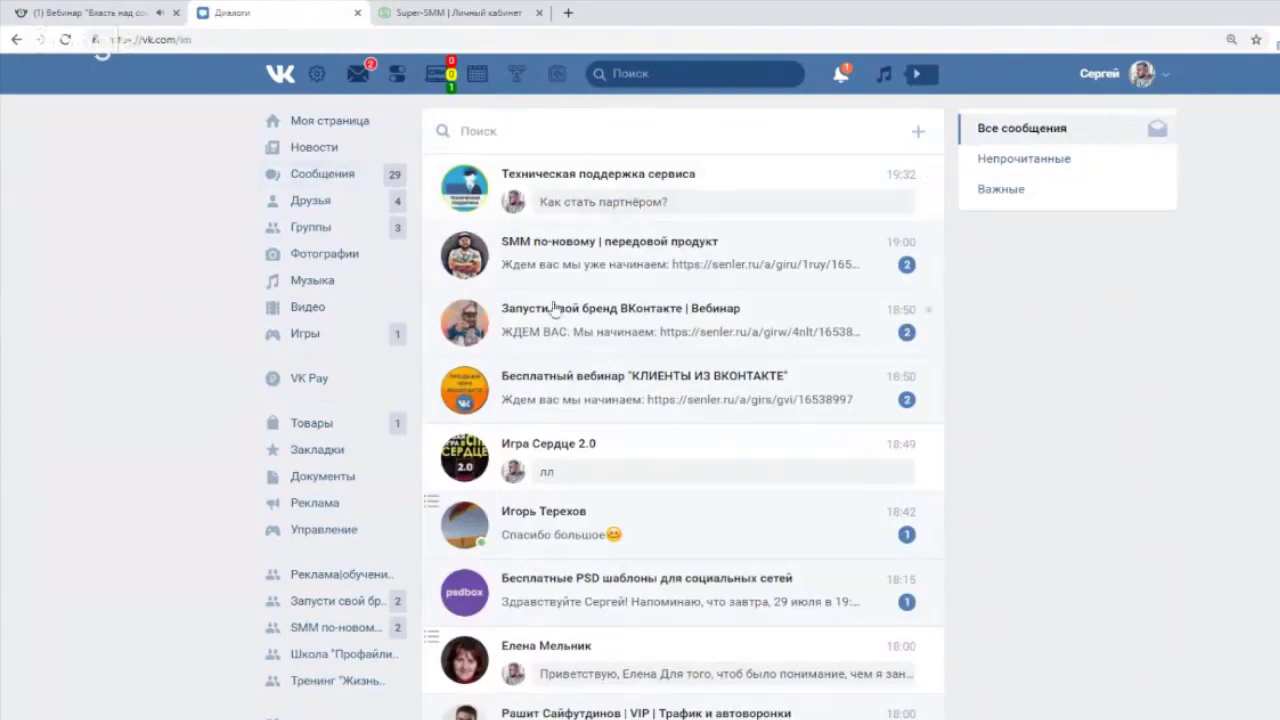
{"action": "scroll", "coordinate": [632, 424], "scroll_direction": "down", "scroll_amount": 3}
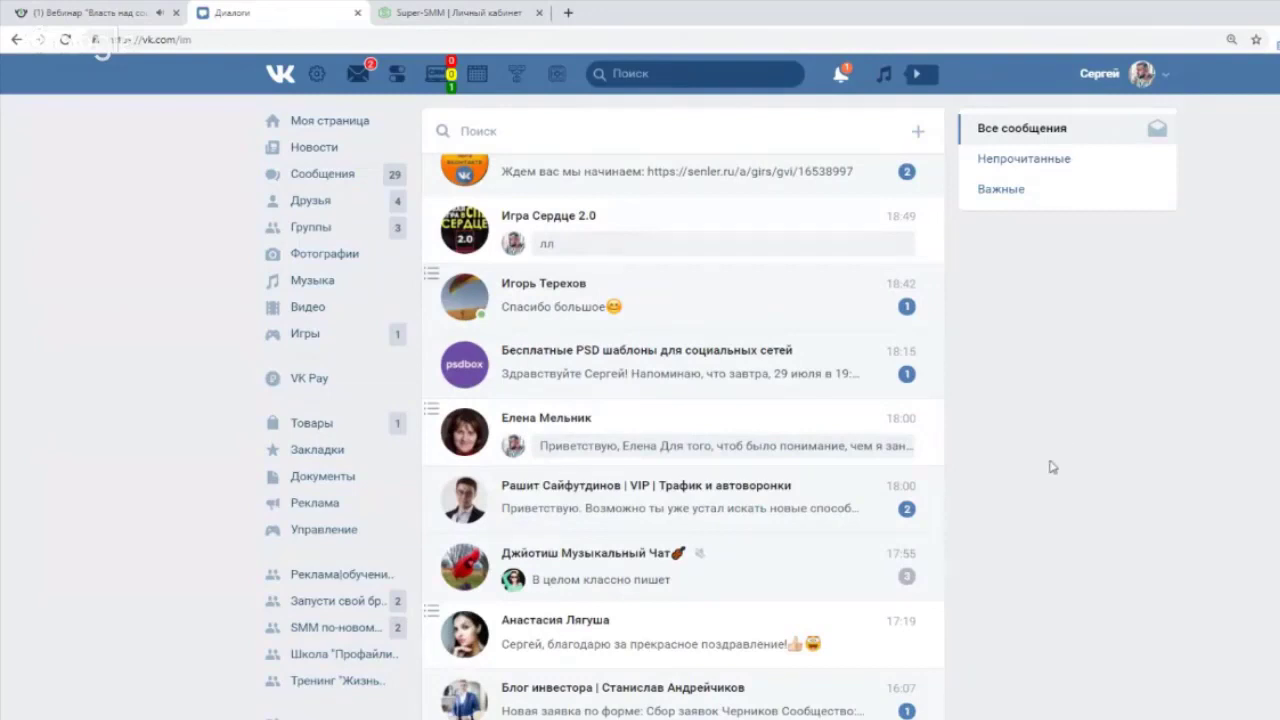
{"action": "left_click", "coordinate": [430, 407]}
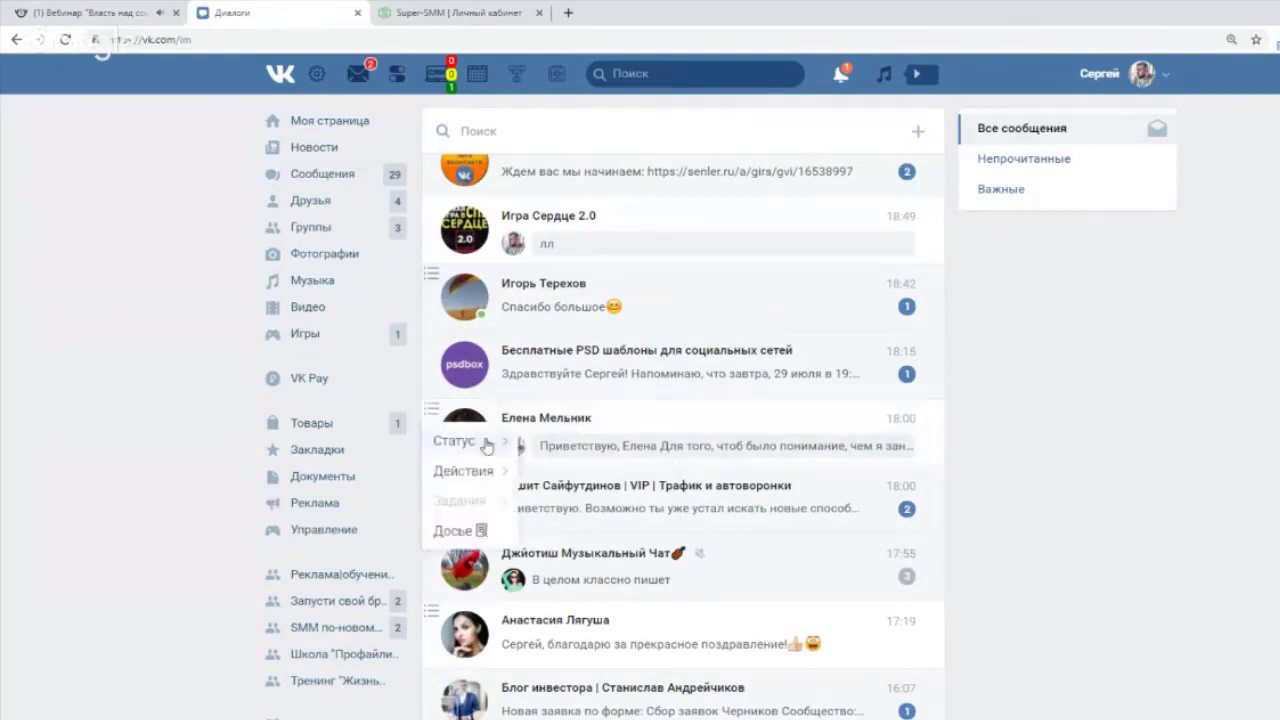
{"action": "mouse_move", "coordinate": [490, 442]}
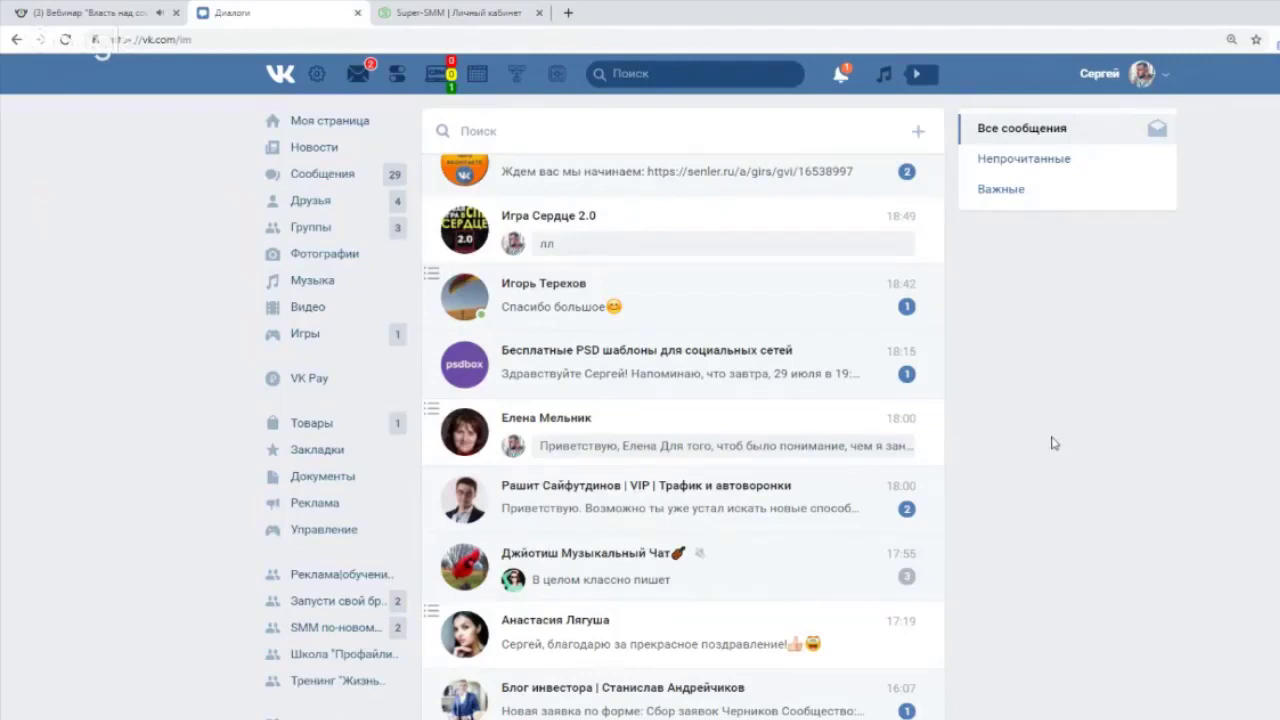
{"action": "scroll", "coordinate": [1052, 440], "scroll_direction": "down", "scroll_amount": 4}
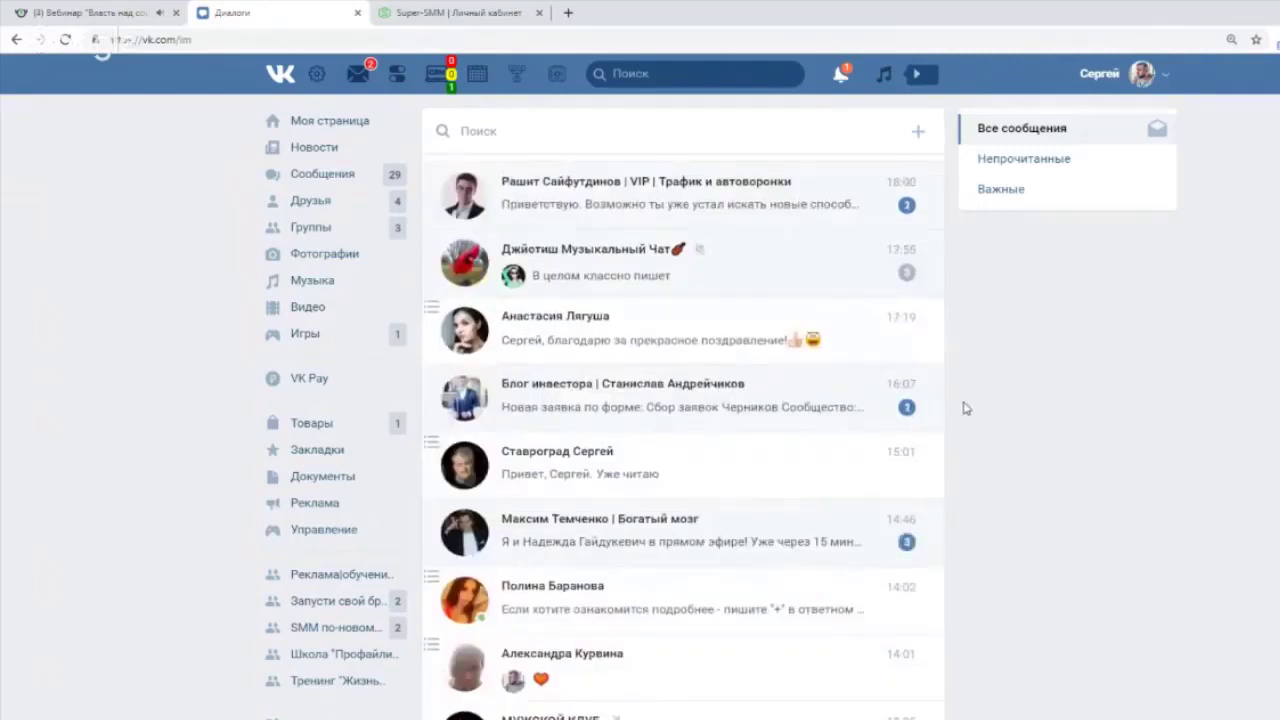
{"action": "scroll", "coordinate": [966, 408], "scroll_direction": "up", "scroll_amount": 4}
Search the dialogs for 'черник' and open that contact's conversation.
{"action": "left_click", "coordinate": [598, 138]}
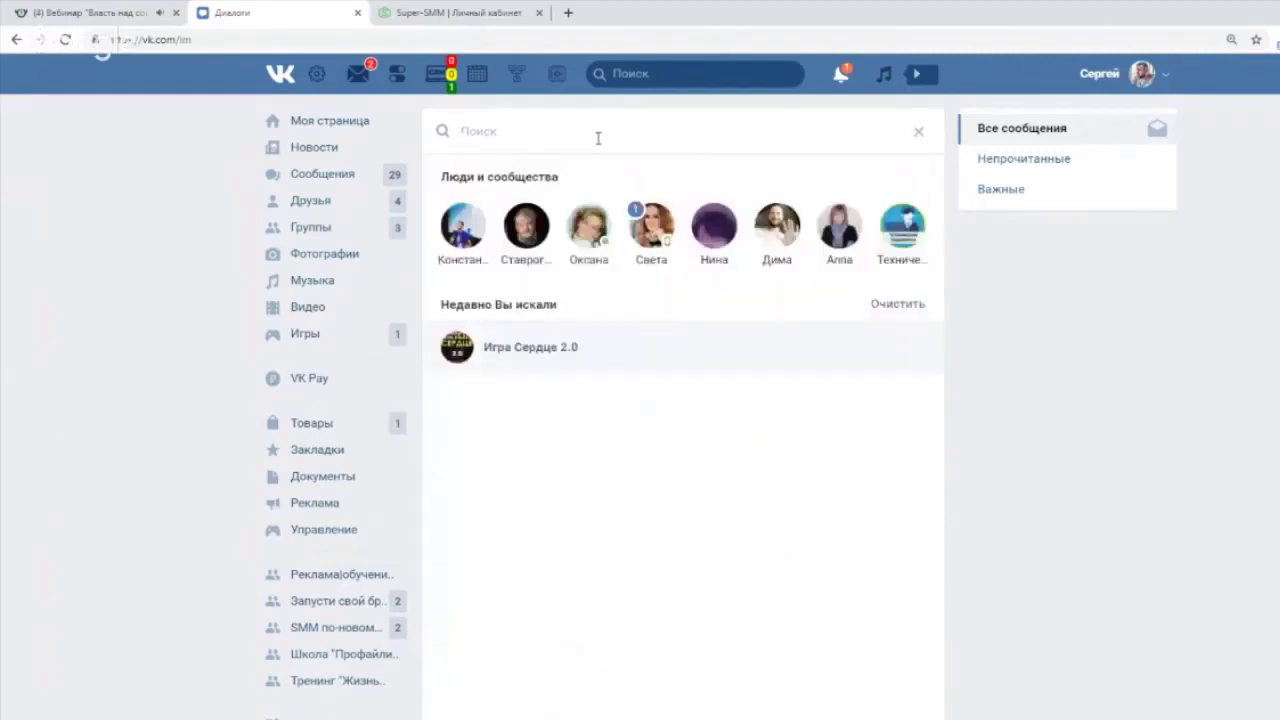
{"action": "type", "text": "чм"}
{"action": "key", "text": "BackSpace"}
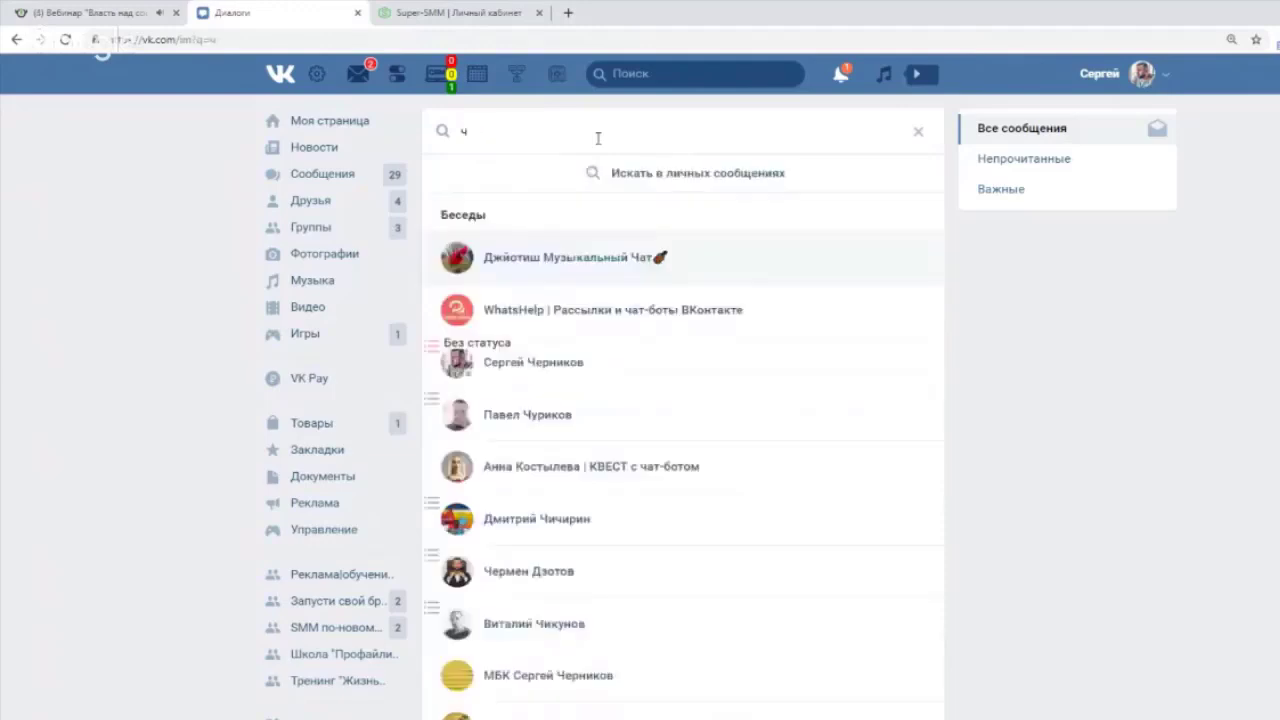
{"action": "type", "text": "ерник"}
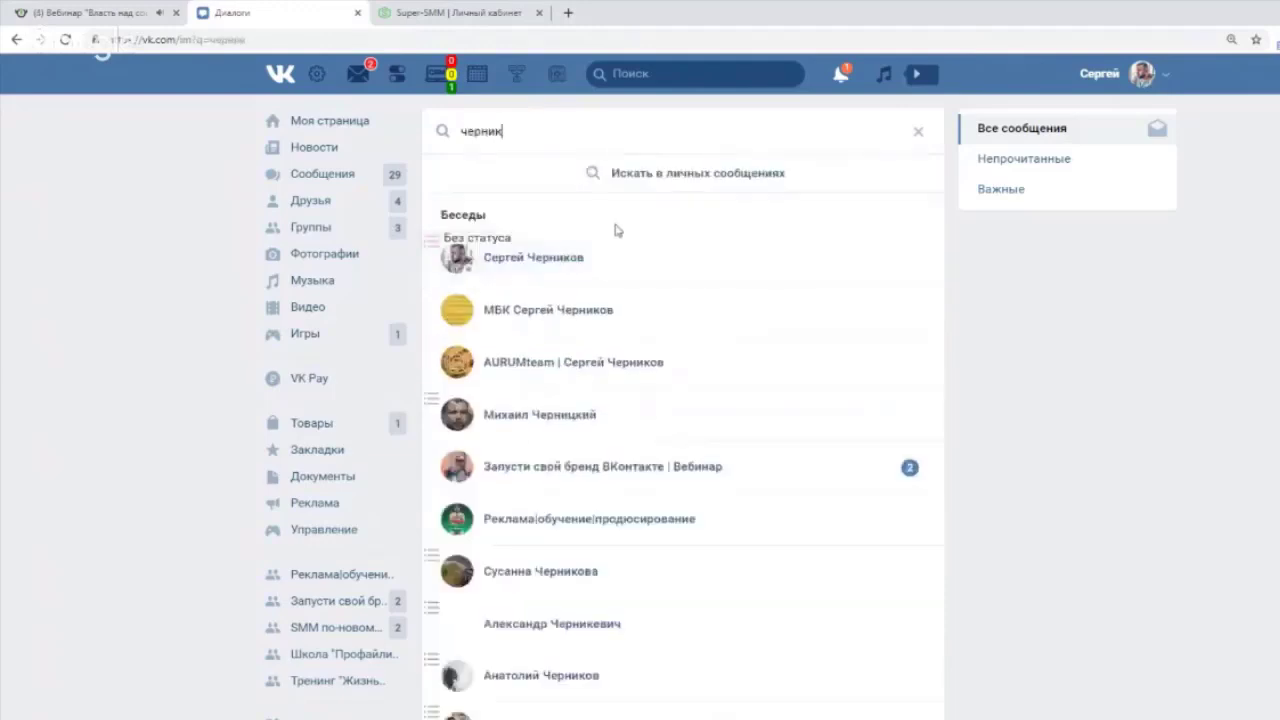
{"action": "left_click", "coordinate": [646, 264]}
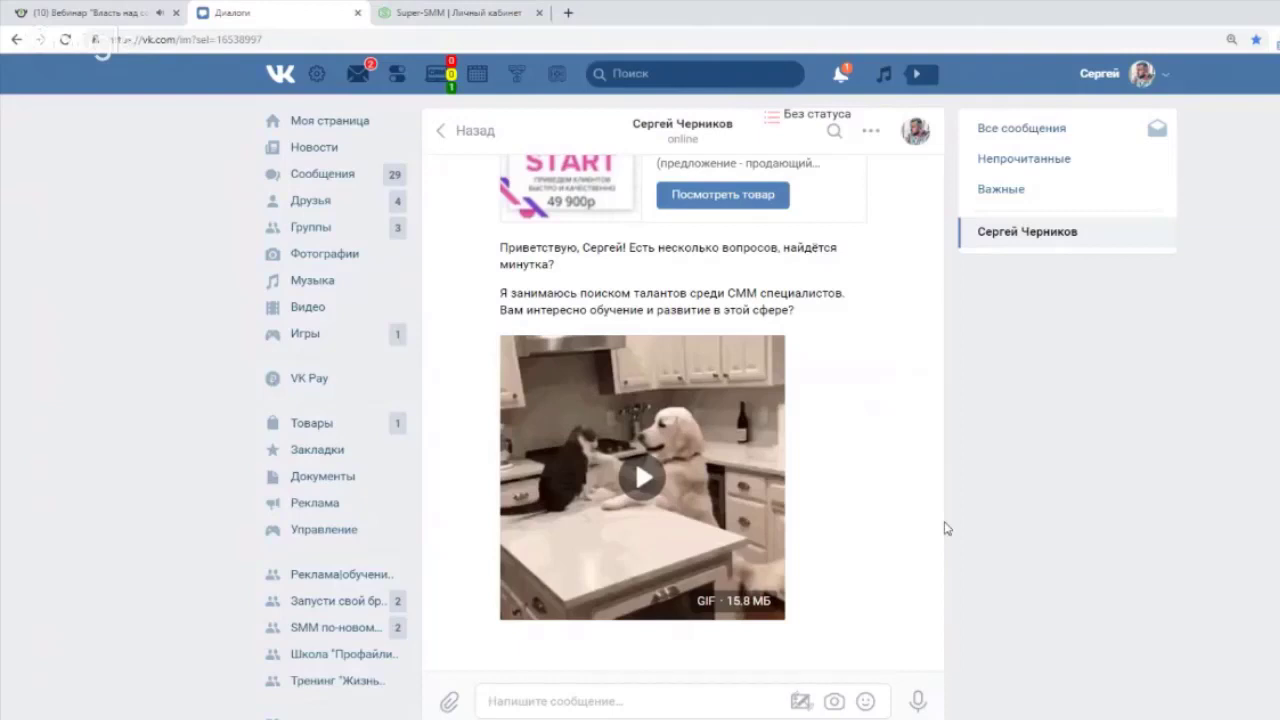
{"action": "key", "text": "ctrl+1"}
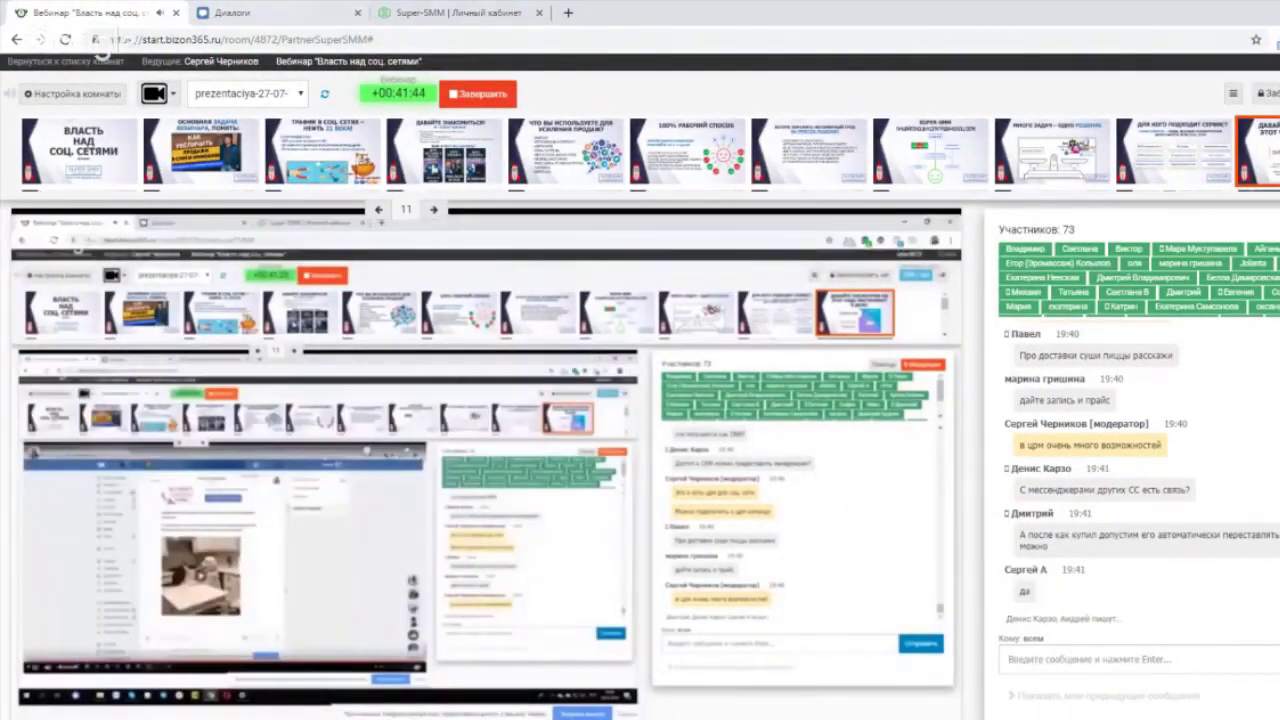
{"action": "key", "text": "ctrl+2"}
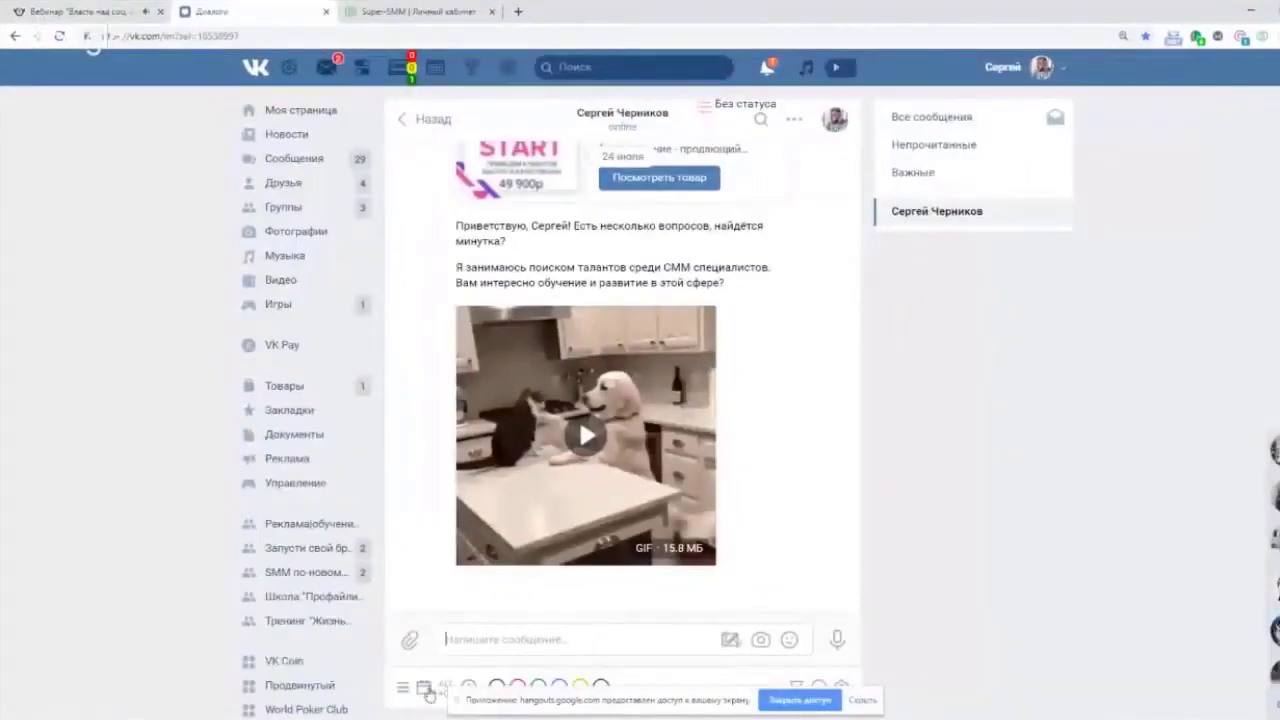
Delete the pending 19-04-2019 delayed message in Досье > Действия and begin a new action.
{"action": "left_click", "coordinate": [425, 692]}
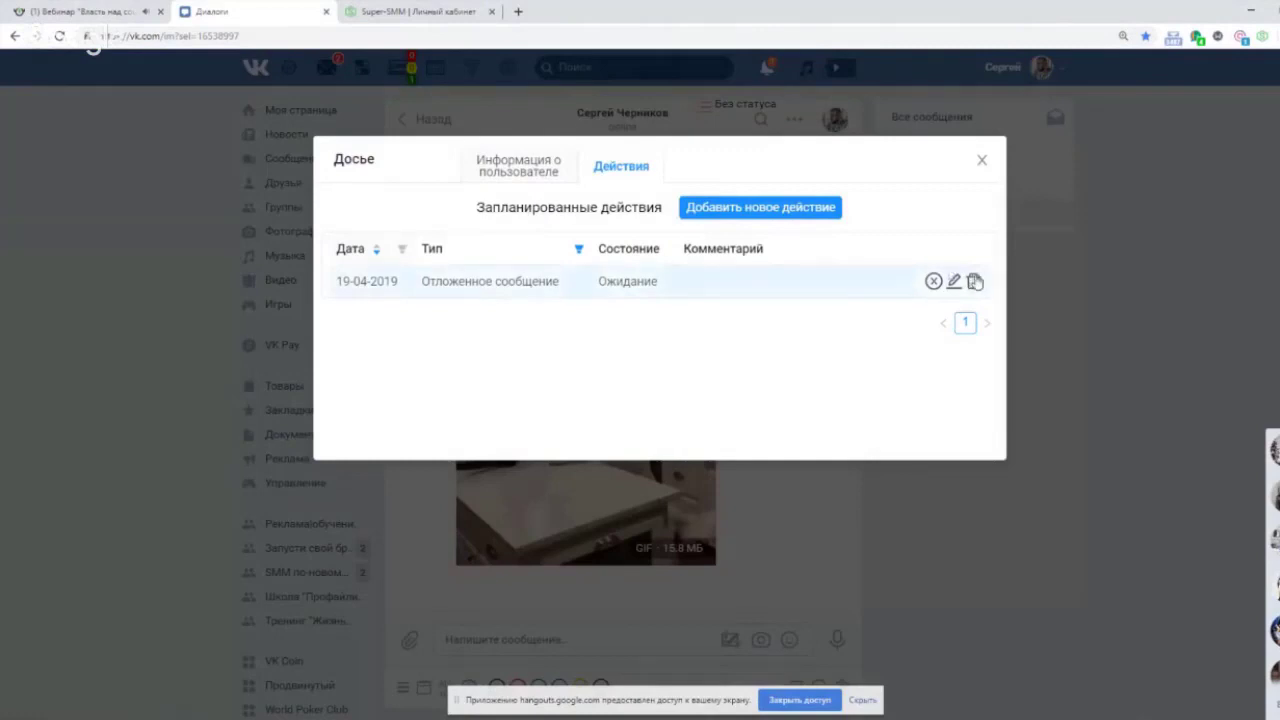
{"action": "left_click", "coordinate": [975, 282]}
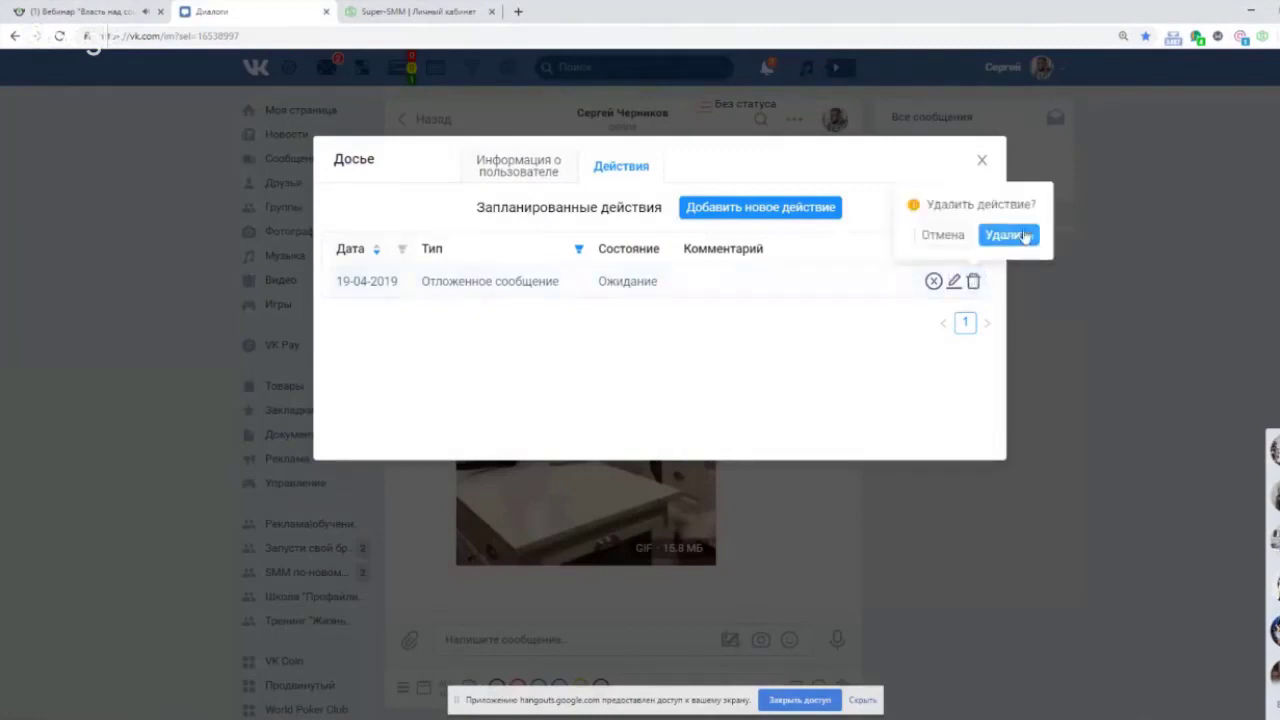
{"action": "left_click", "coordinate": [1024, 236]}
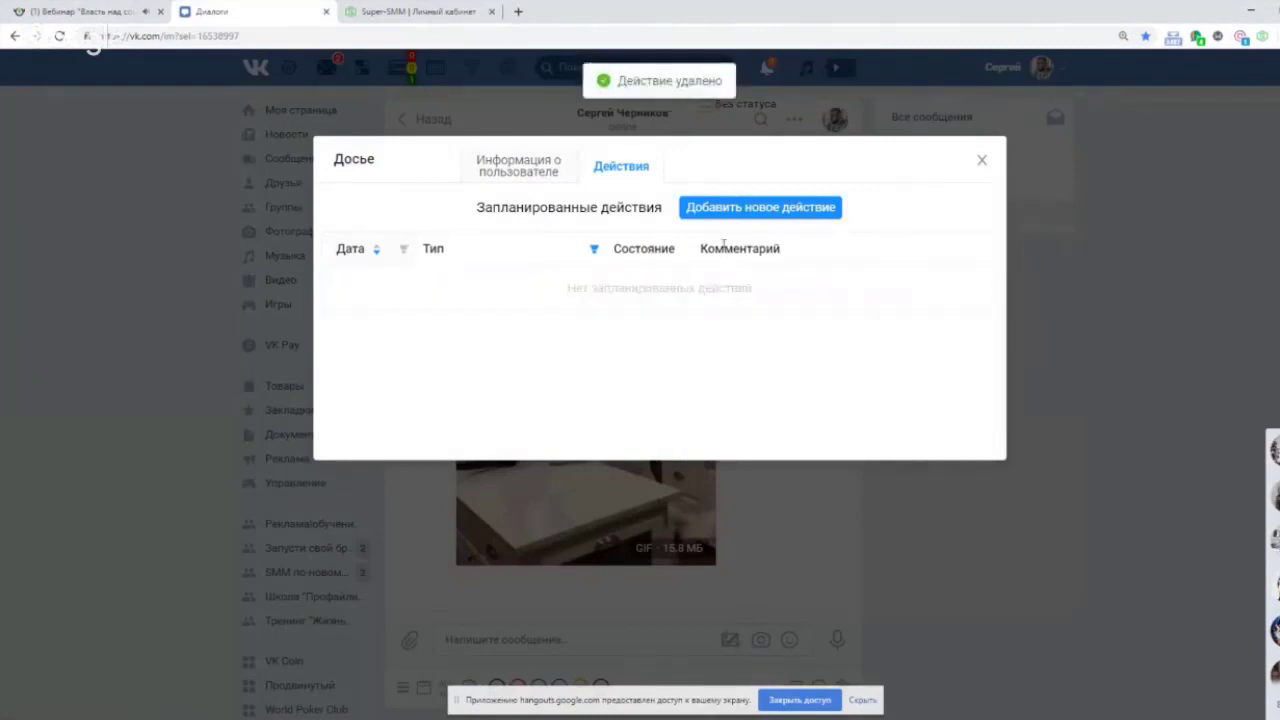
{"action": "left_click", "coordinate": [748, 214]}
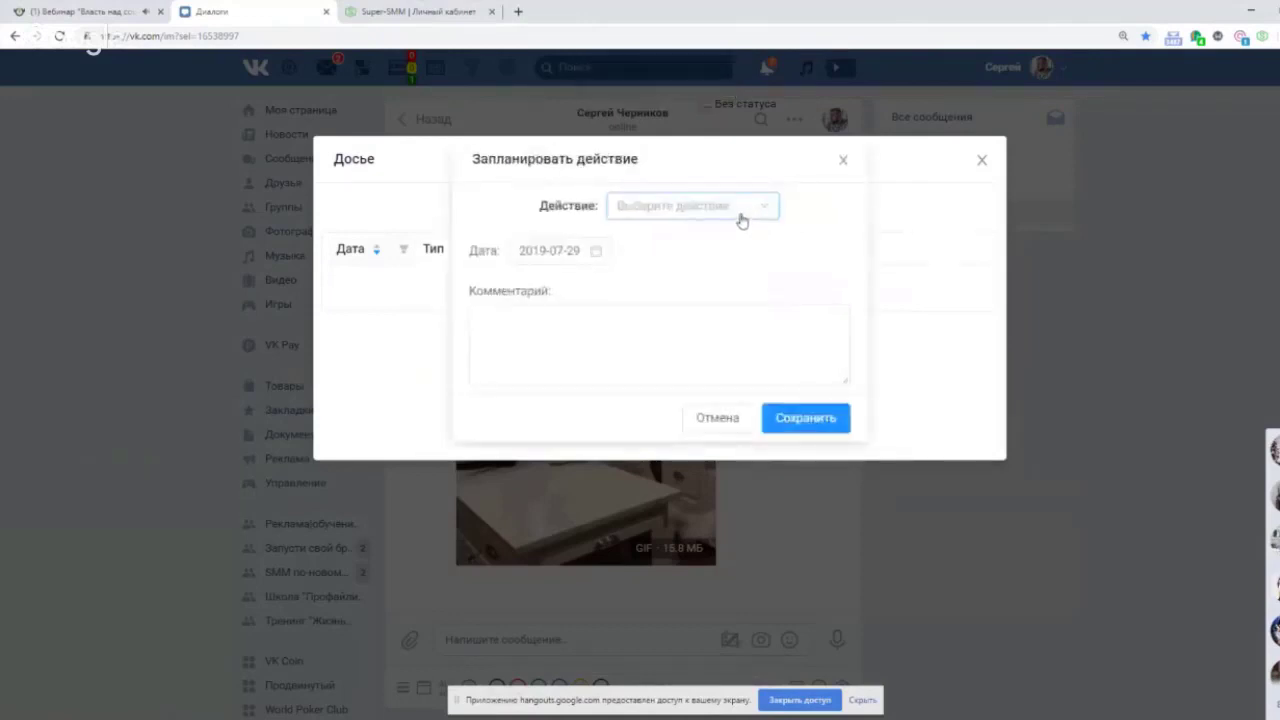
Make the new action a delayed message with the text 'тест'.
{"action": "left_click", "coordinate": [741, 218]}
{"action": "left_click", "coordinate": [688, 346]}
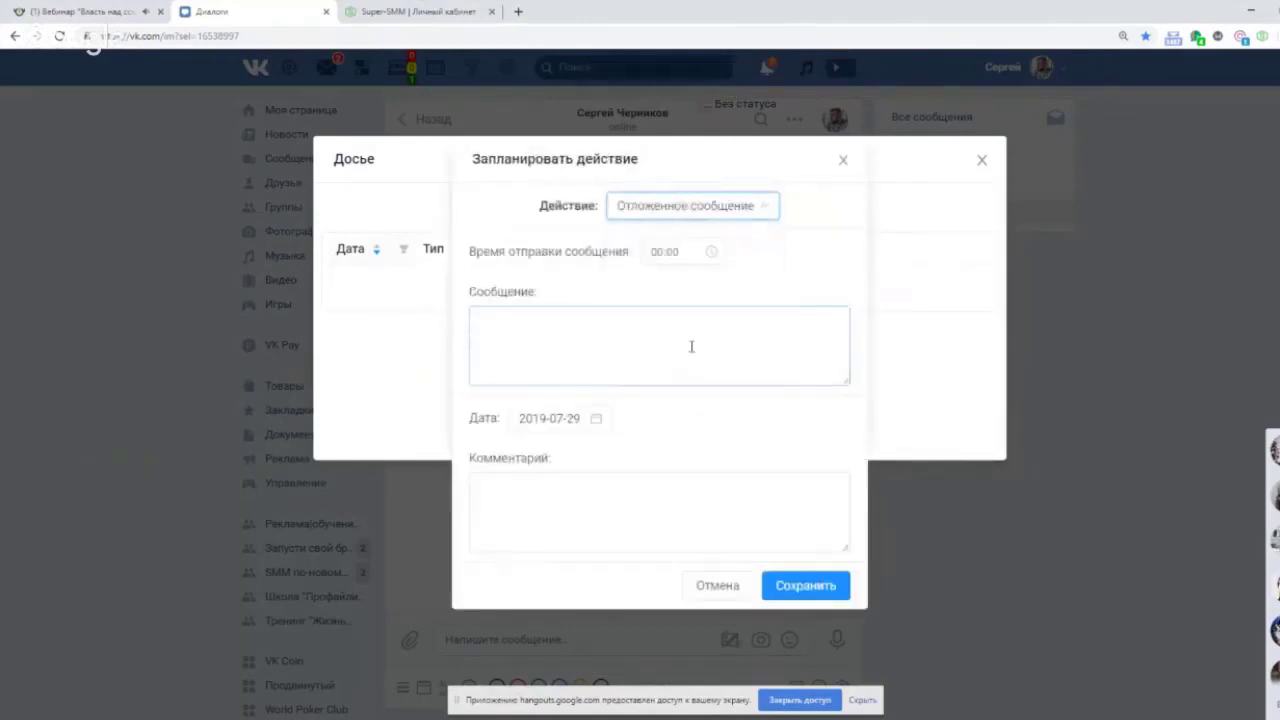
{"action": "left_click", "coordinate": [605, 335]}
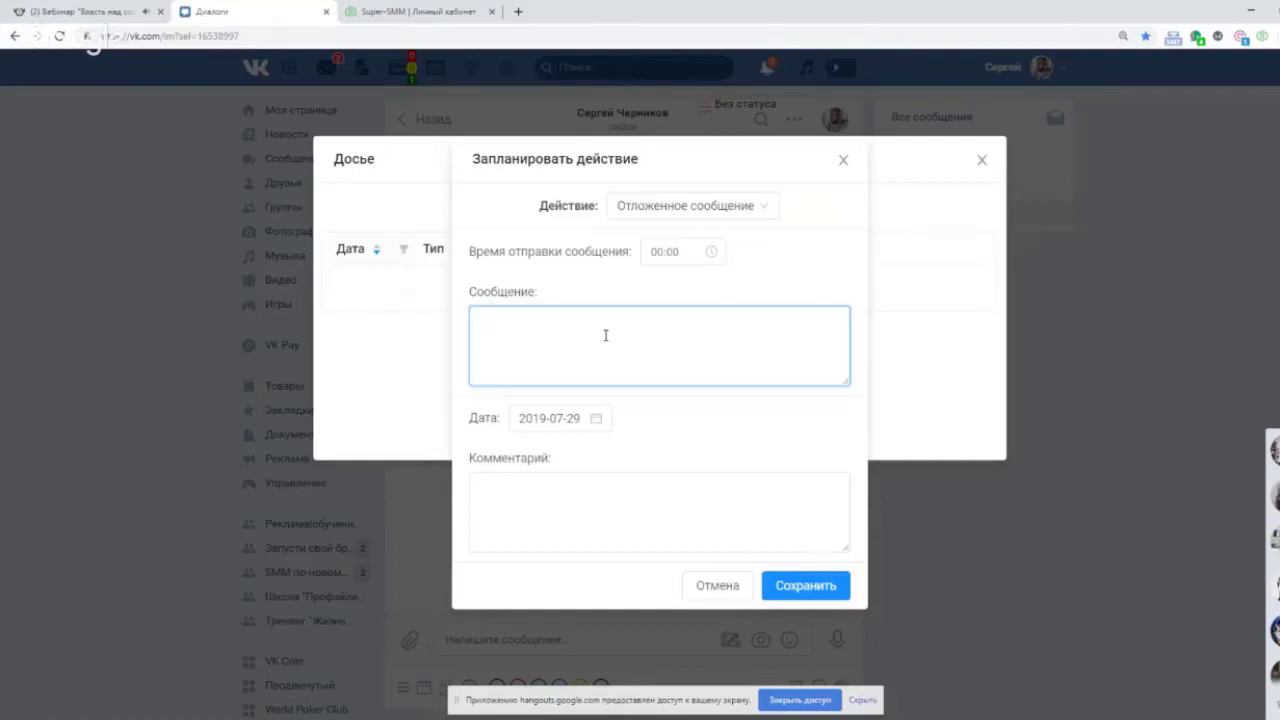
{"action": "type", "text": "темт"}
{"action": "key", "text": "BackSpace"}
{"action": "key", "text": "BackSpace"}
{"action": "key", "text": "BackSpace"}
{"action": "key", "text": "BackSpace"}
{"action": "type", "text": "темт"}
{"action": "key", "text": "BackSpace"}
{"action": "key", "text": "BackSpace"}
{"action": "type", "text": "кст"}
{"action": "key", "text": "BackSpace"}
{"action": "key", "text": "BackSpace"}
{"action": "key", "text": "BackSpace"}
{"action": "key", "text": "BackSpace"}
{"action": "type", "text": "ест"}
{"action": "left_click", "coordinate": [620, 429]}
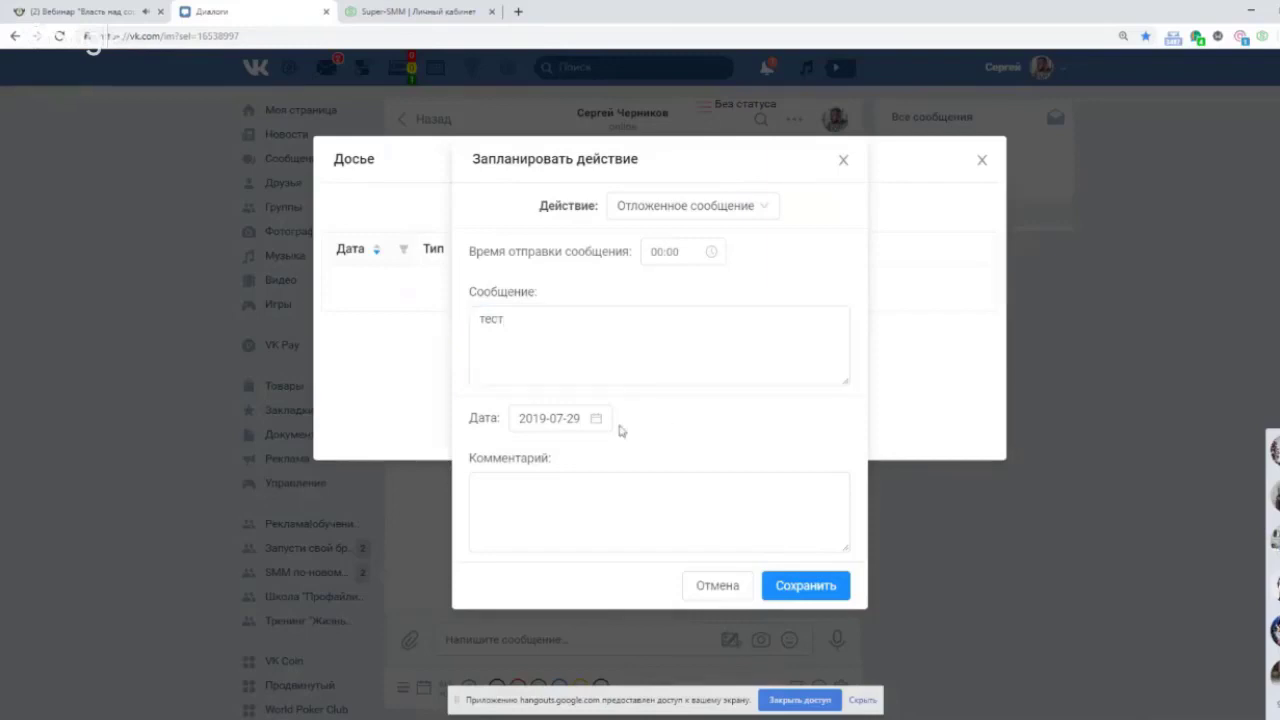
Set send time 02:00, date 31 July 2019, comment '1', and close the dossier.
{"action": "left_click", "coordinate": [704, 253]}
{"action": "left_click", "coordinate": [656, 340]}
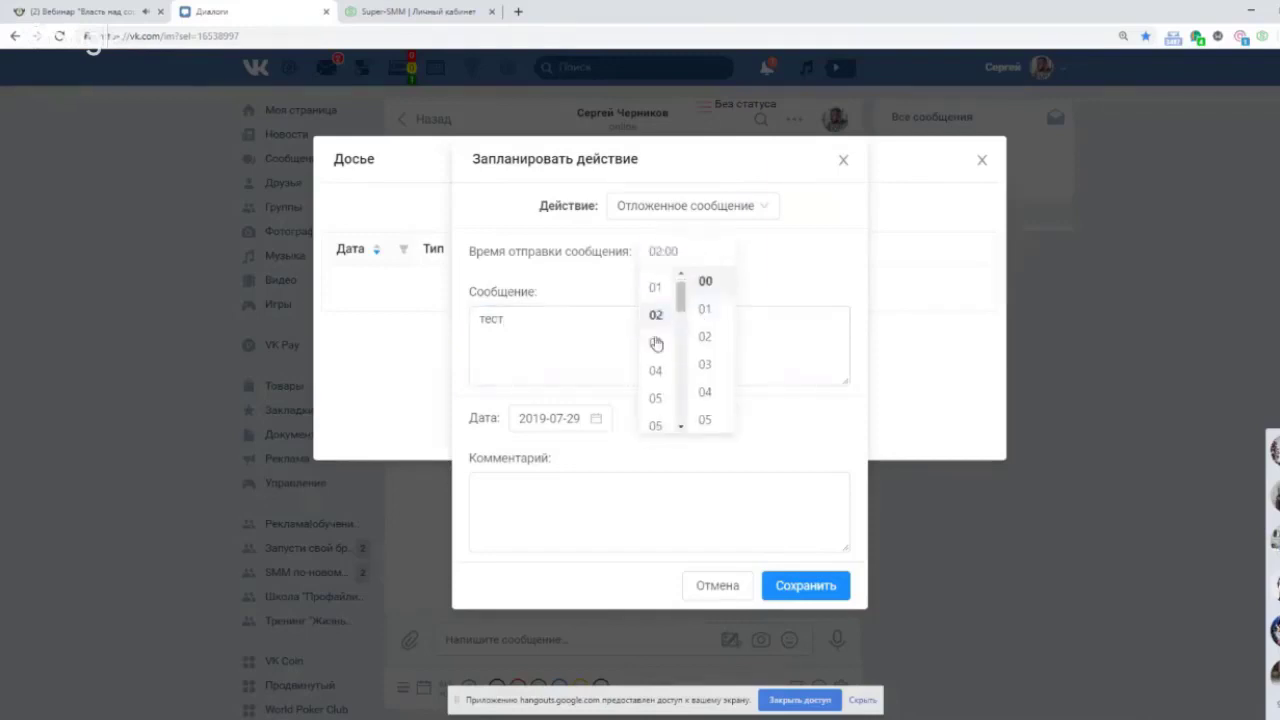
{"action": "left_click", "coordinate": [583, 418]}
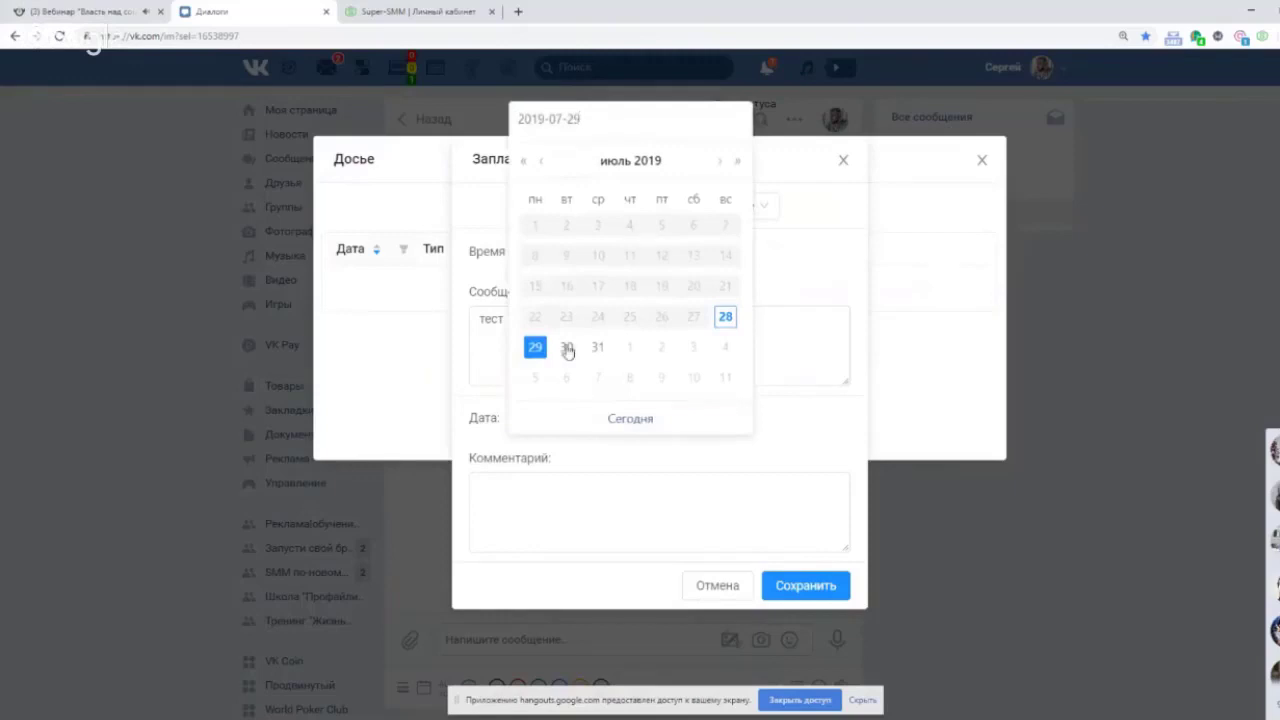
{"action": "left_click", "coordinate": [598, 347]}
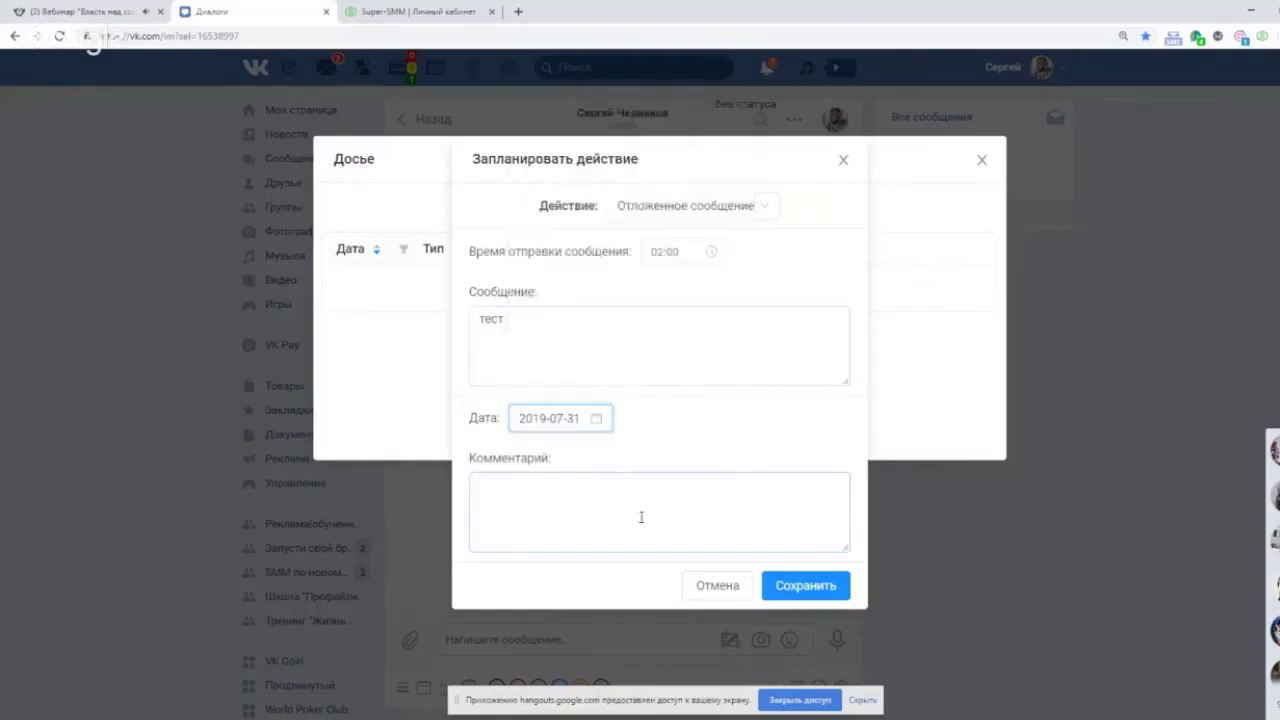
{"action": "left_click", "coordinate": [614, 497]}
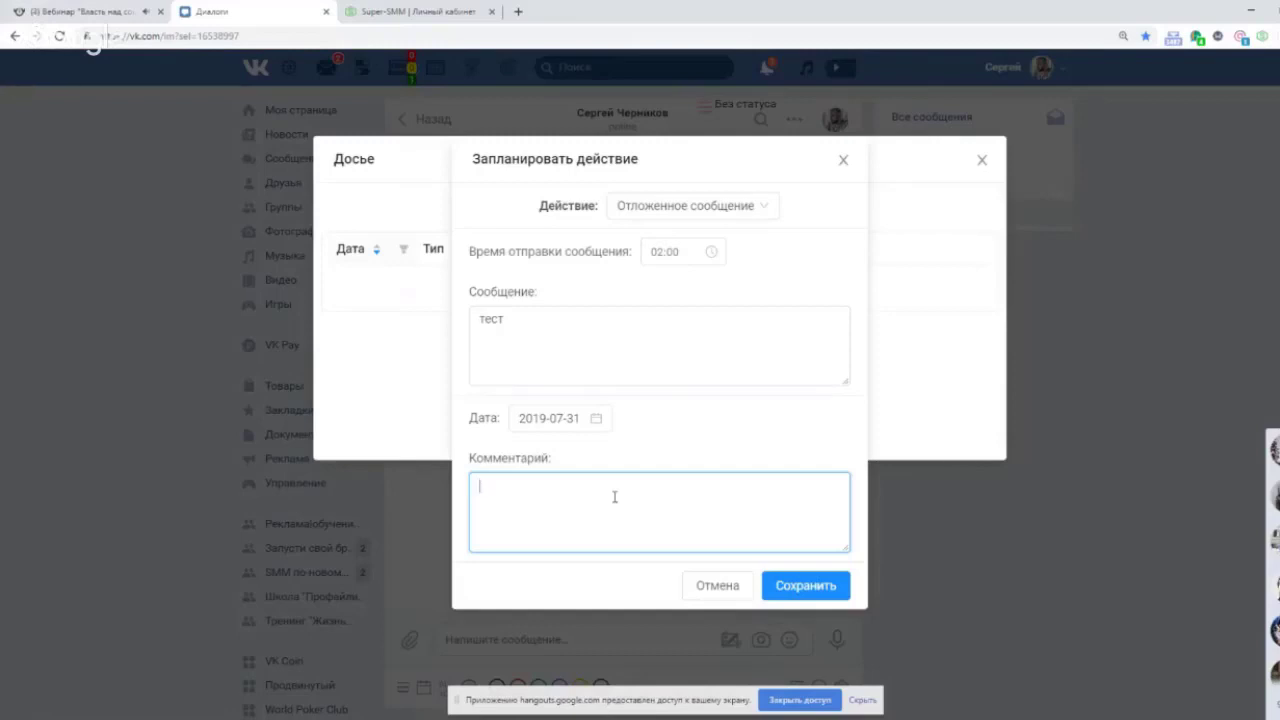
{"action": "type", "text": "1"}
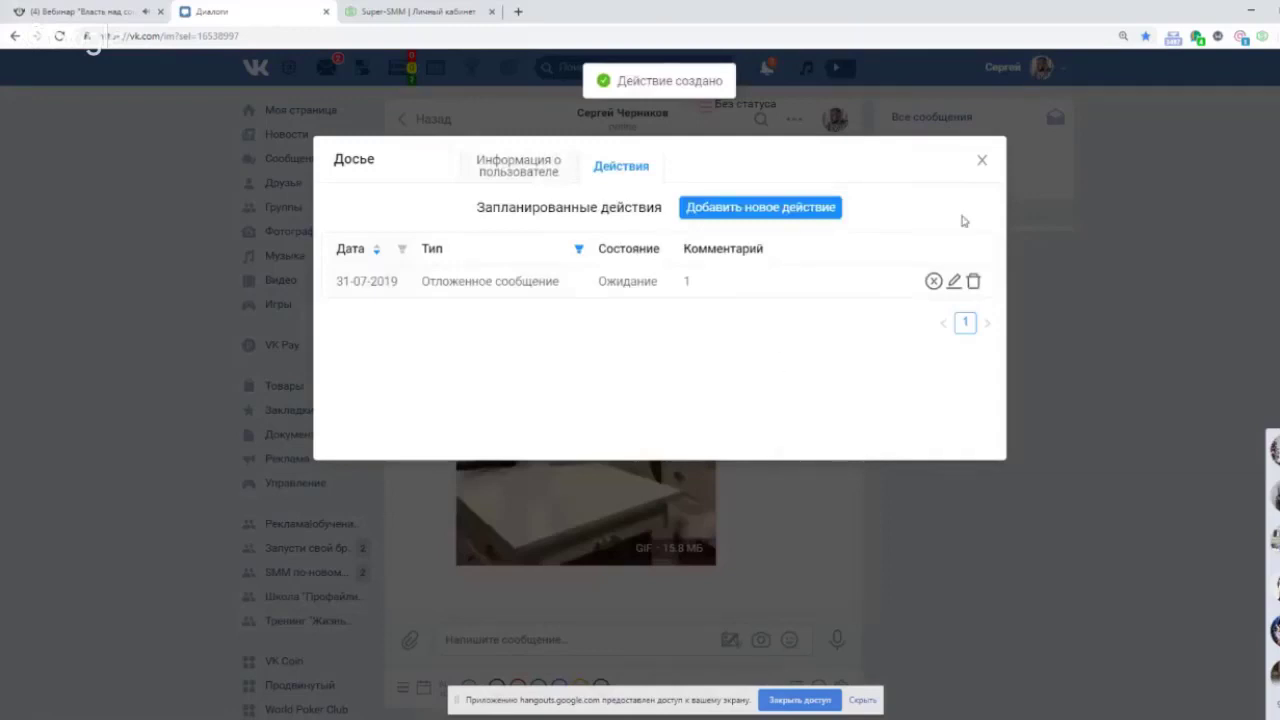
{"action": "left_click", "coordinate": [982, 161]}
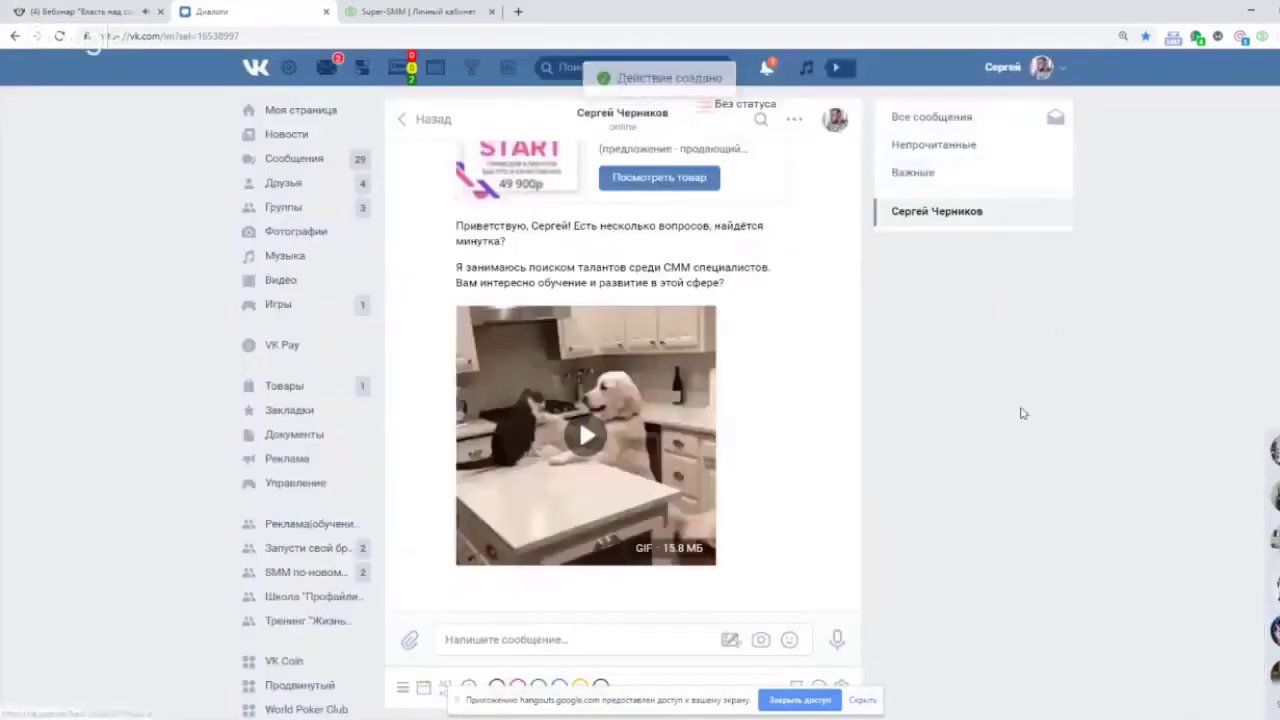
Check 31 July in the CRM meetings calendar, close it, and reload the conversation page.
{"action": "left_click", "coordinate": [403, 70]}
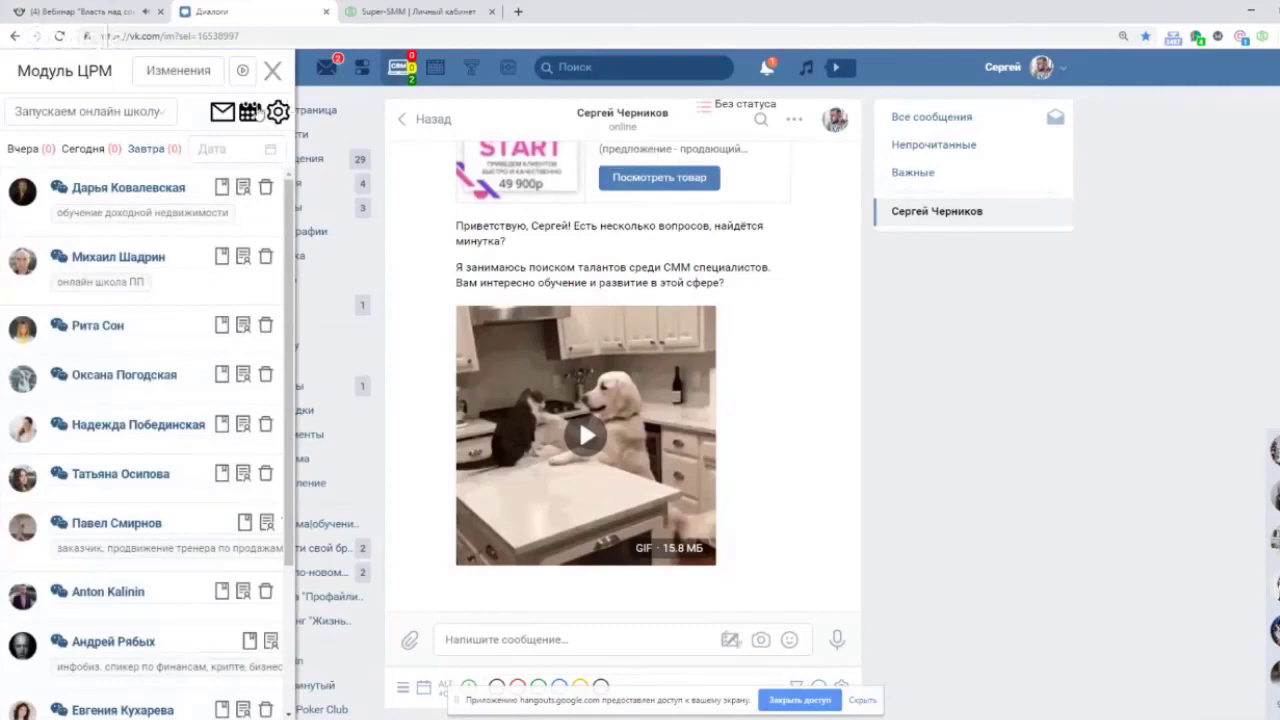
{"action": "left_click", "coordinate": [252, 112]}
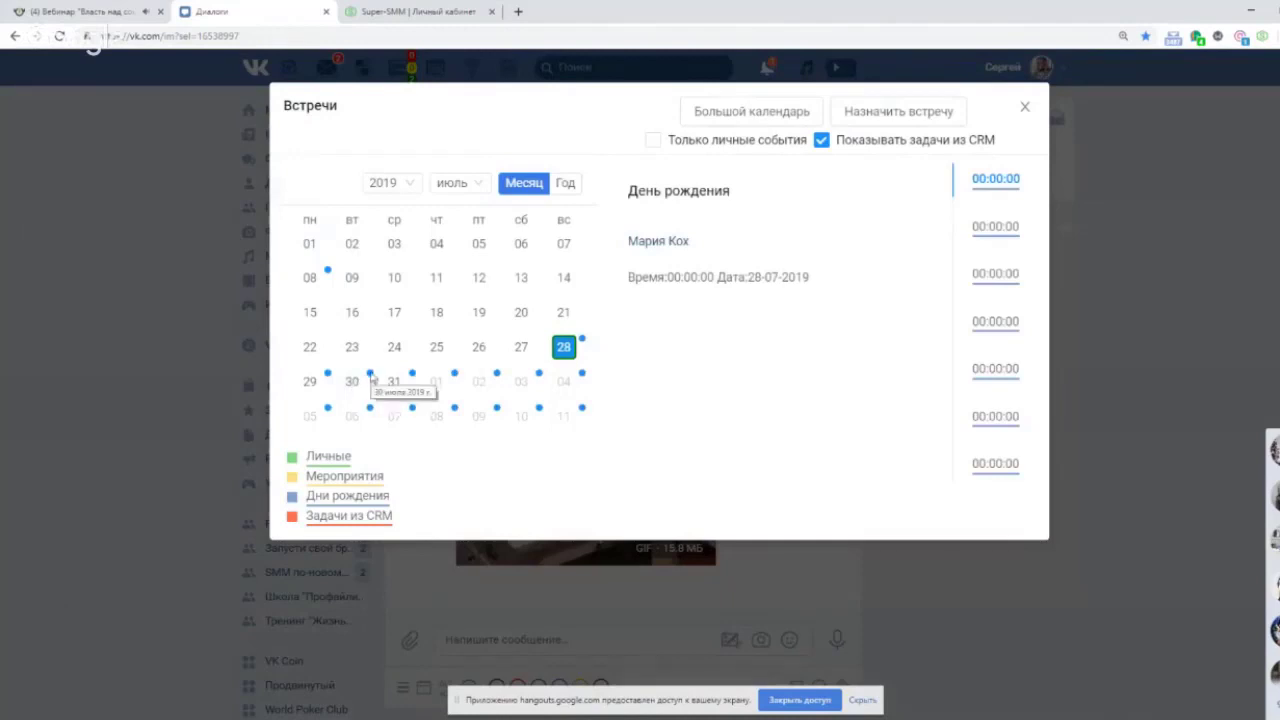
{"action": "left_click", "coordinate": [399, 385]}
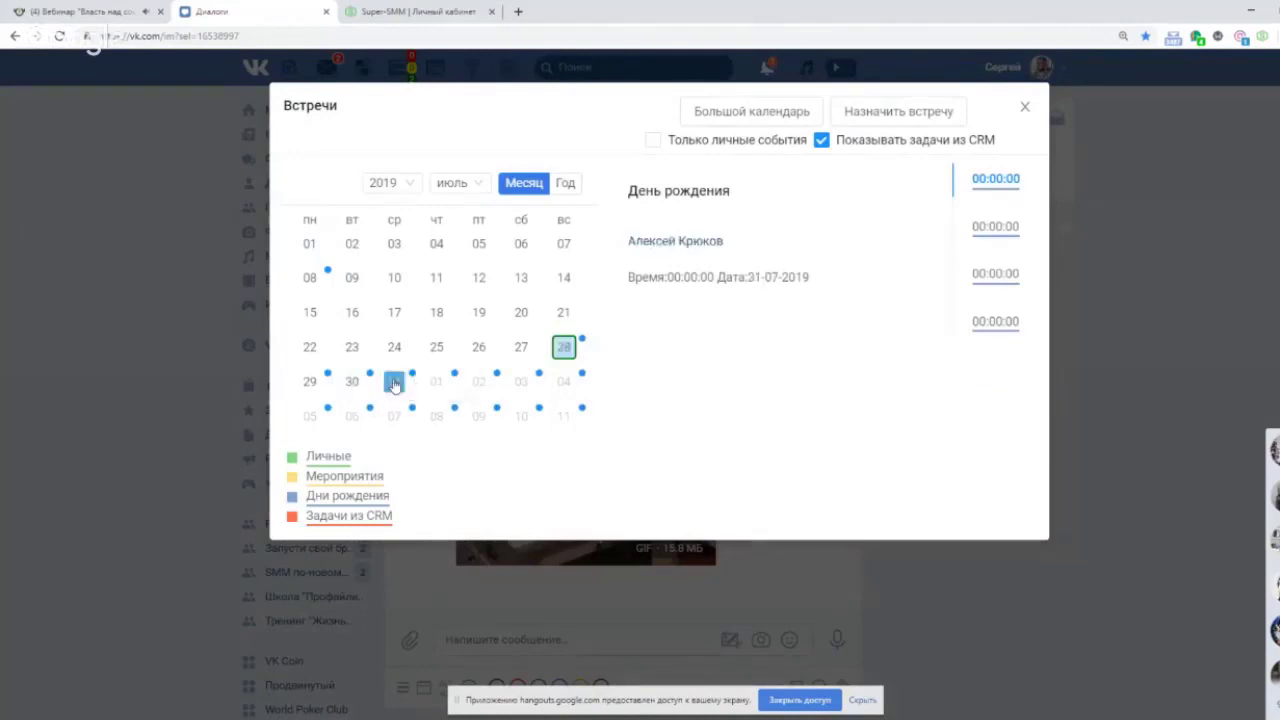
{"action": "left_click", "coordinate": [1024, 106]}
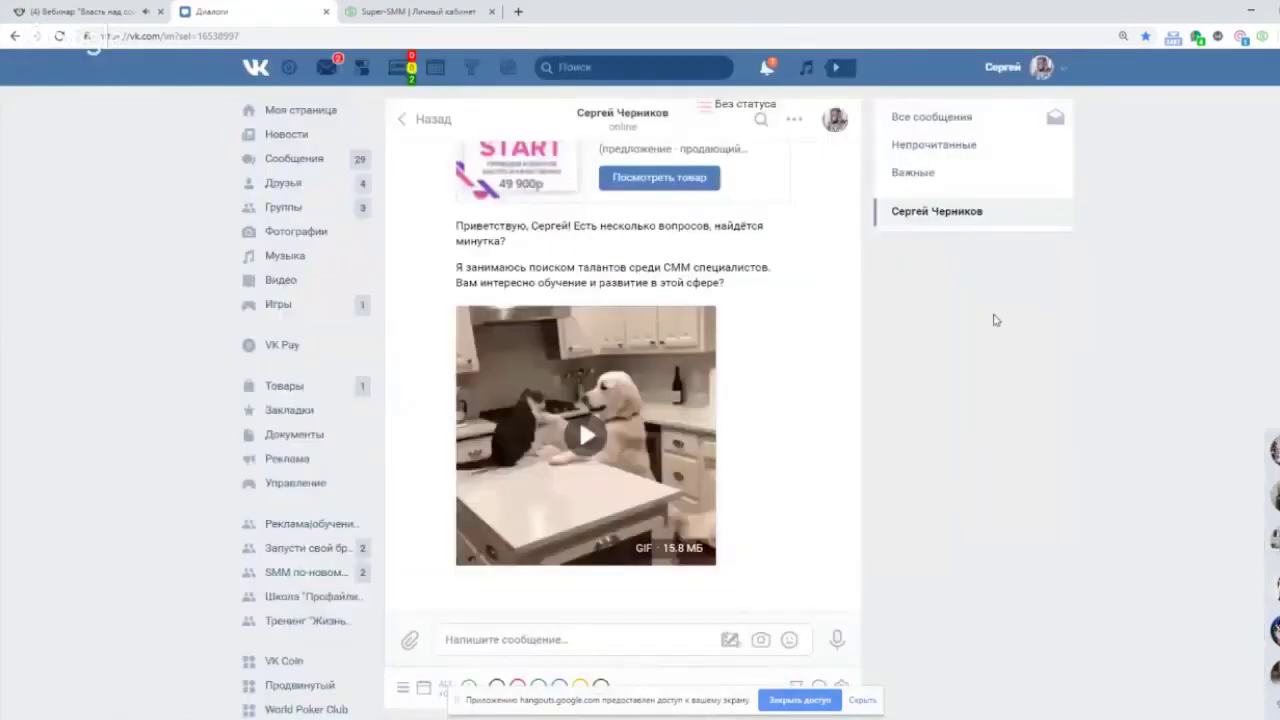
{"action": "left_click", "coordinate": [60, 36]}
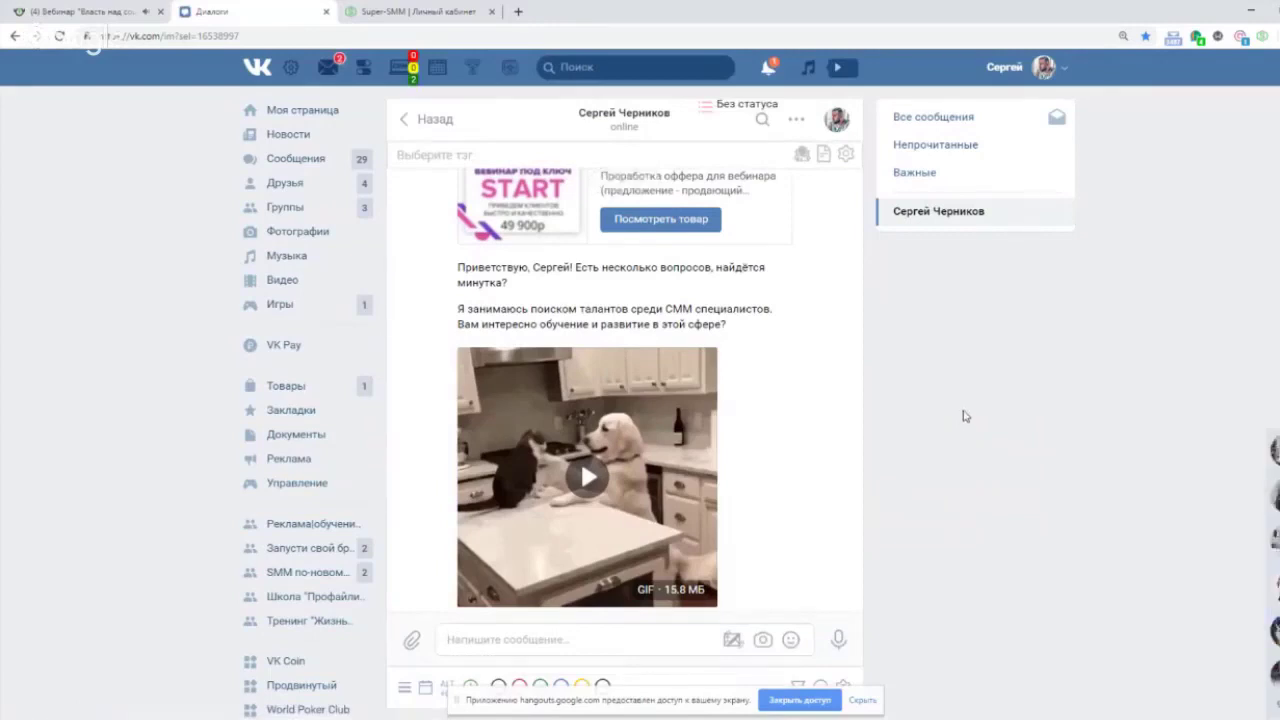
Start a new Встреча (meeting) action in the chat's dossier.
{"action": "left_click", "coordinate": [423, 697]}
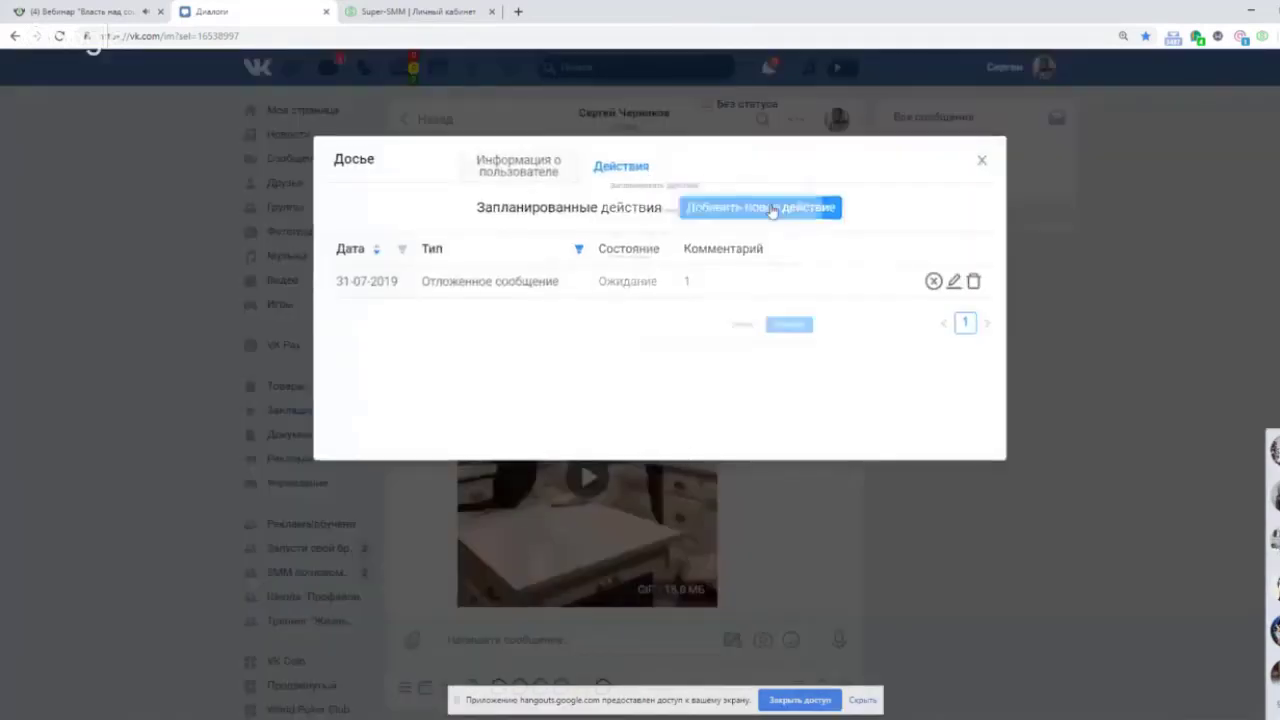
{"action": "left_click", "coordinate": [770, 208]}
{"action": "left_click", "coordinate": [679, 206]}
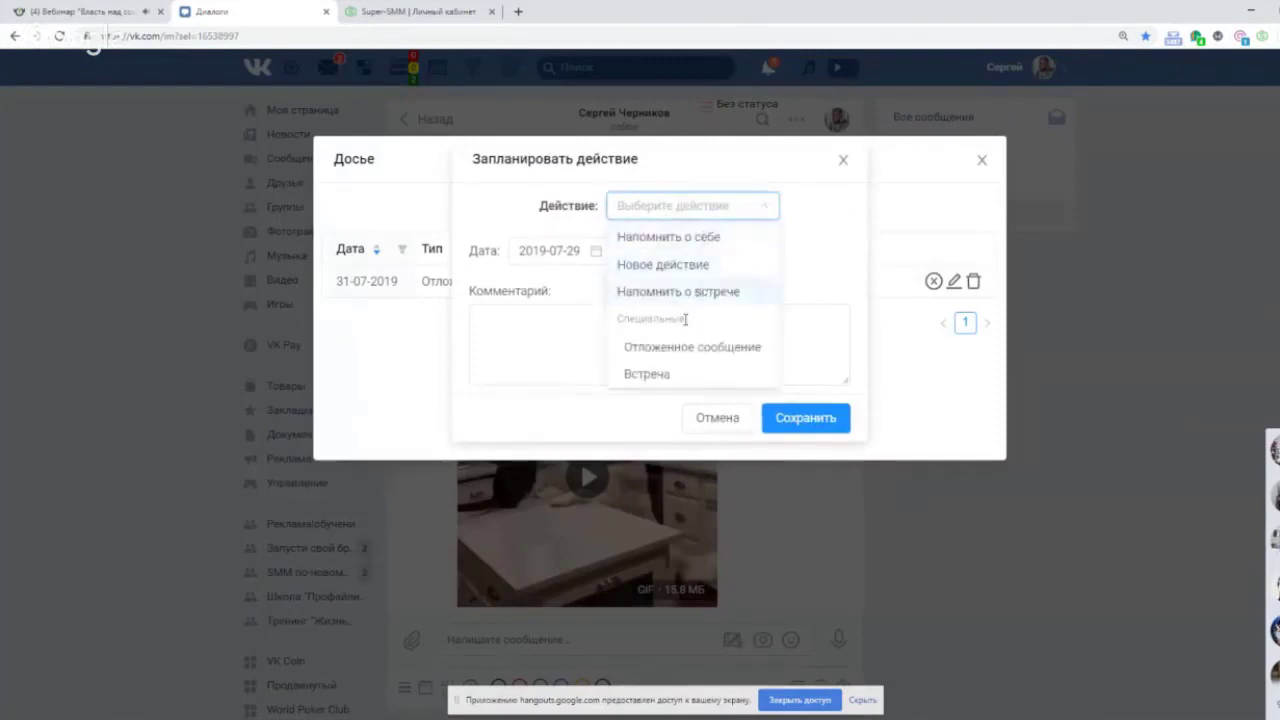
{"action": "left_click", "coordinate": [655, 373]}
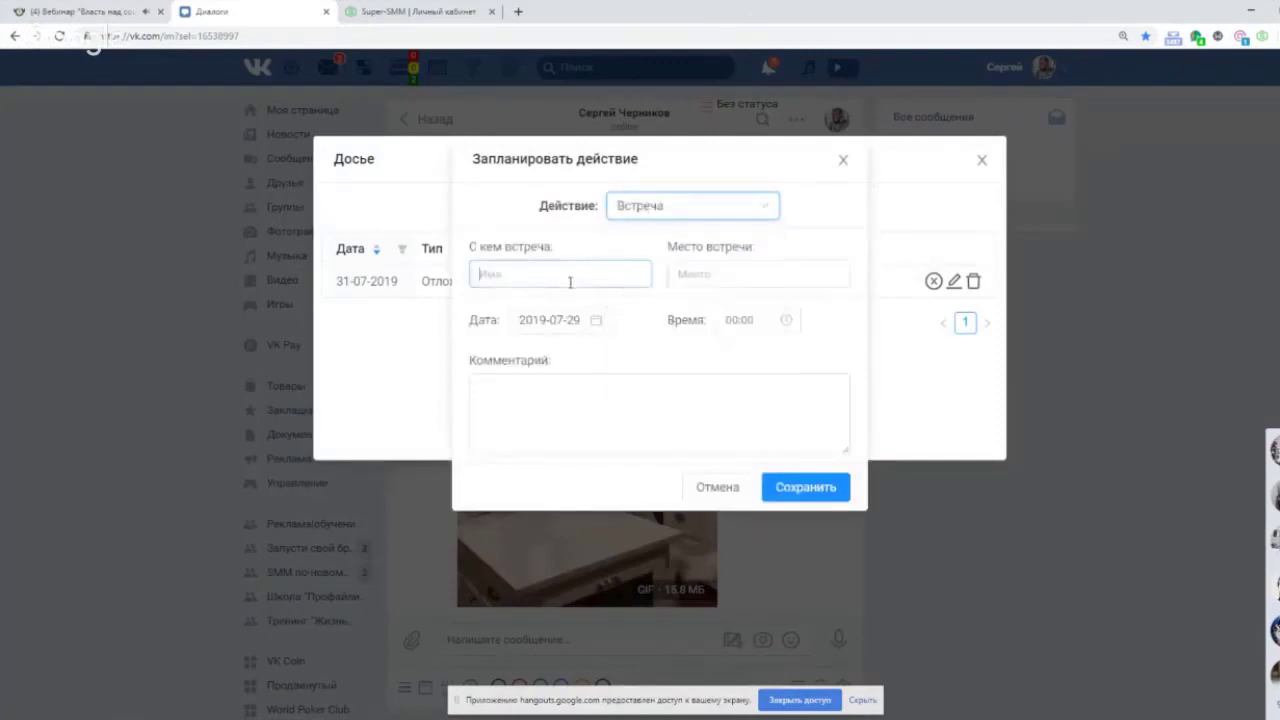
{"action": "left_click", "coordinate": [570, 280]}
{"action": "type", "text": "Константин"}
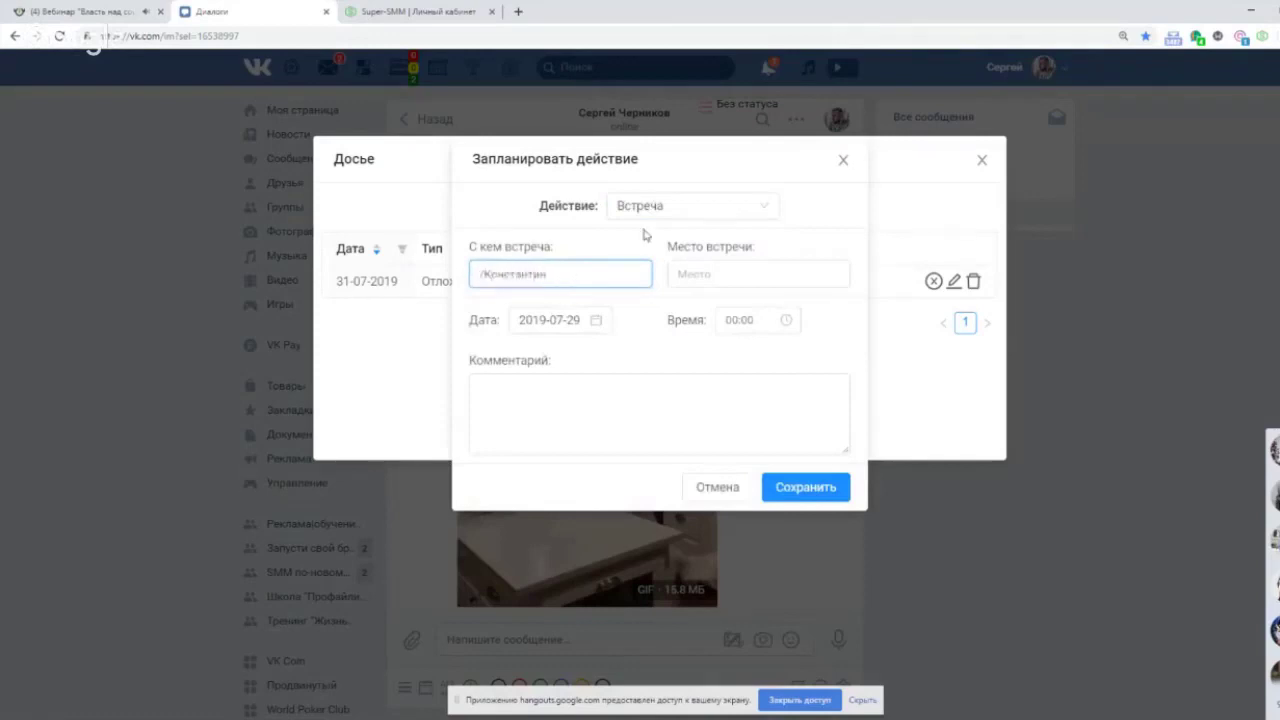
{"action": "left_click", "coordinate": [716, 274]}
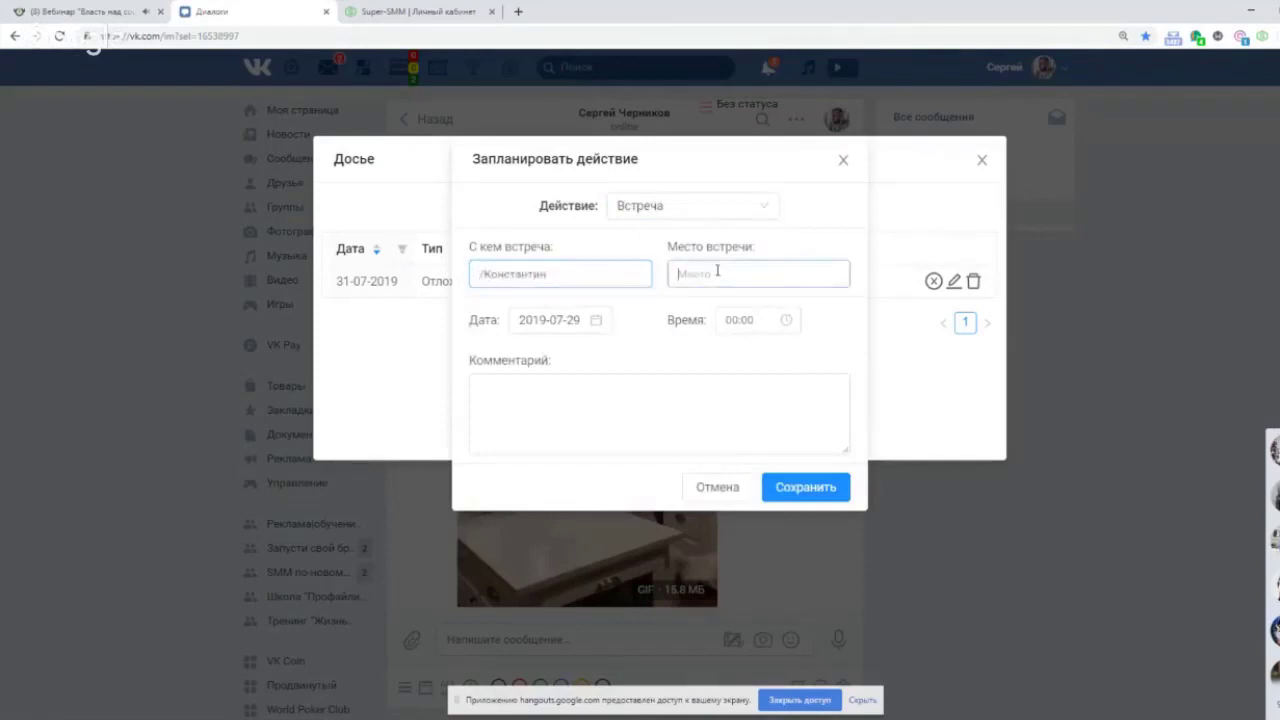
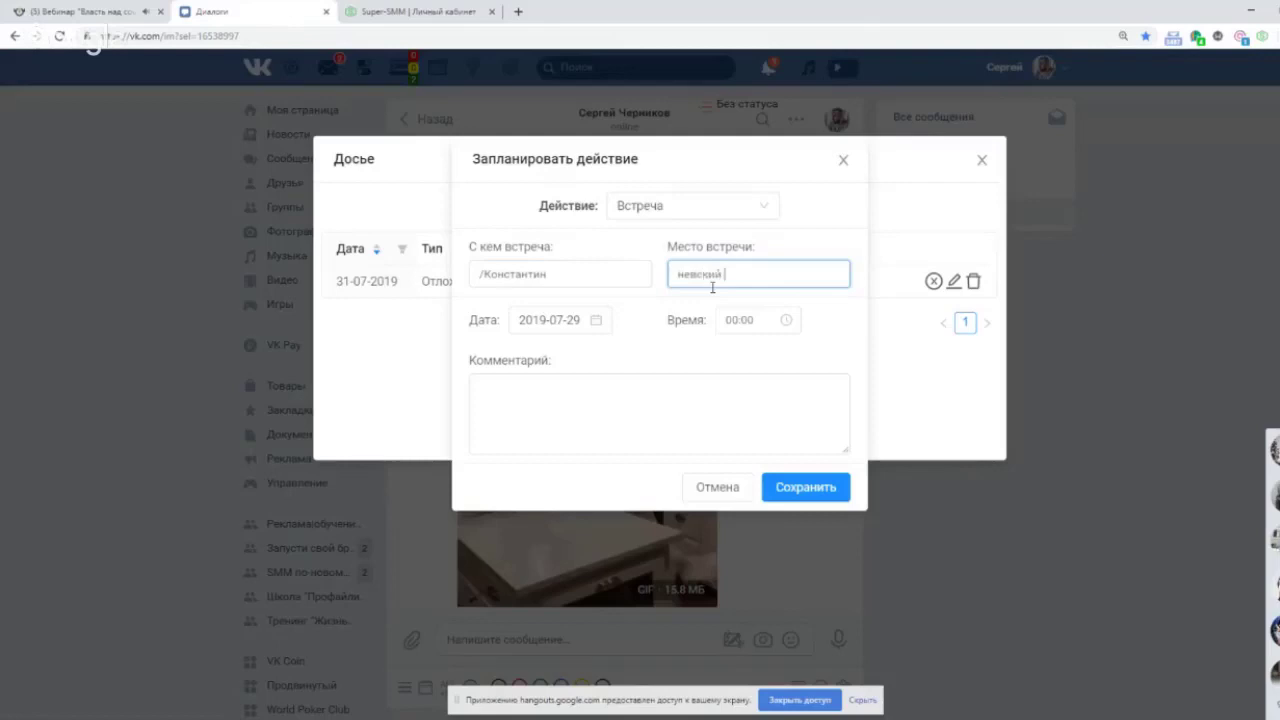
{"action": "left_click", "coordinate": [598, 396]}
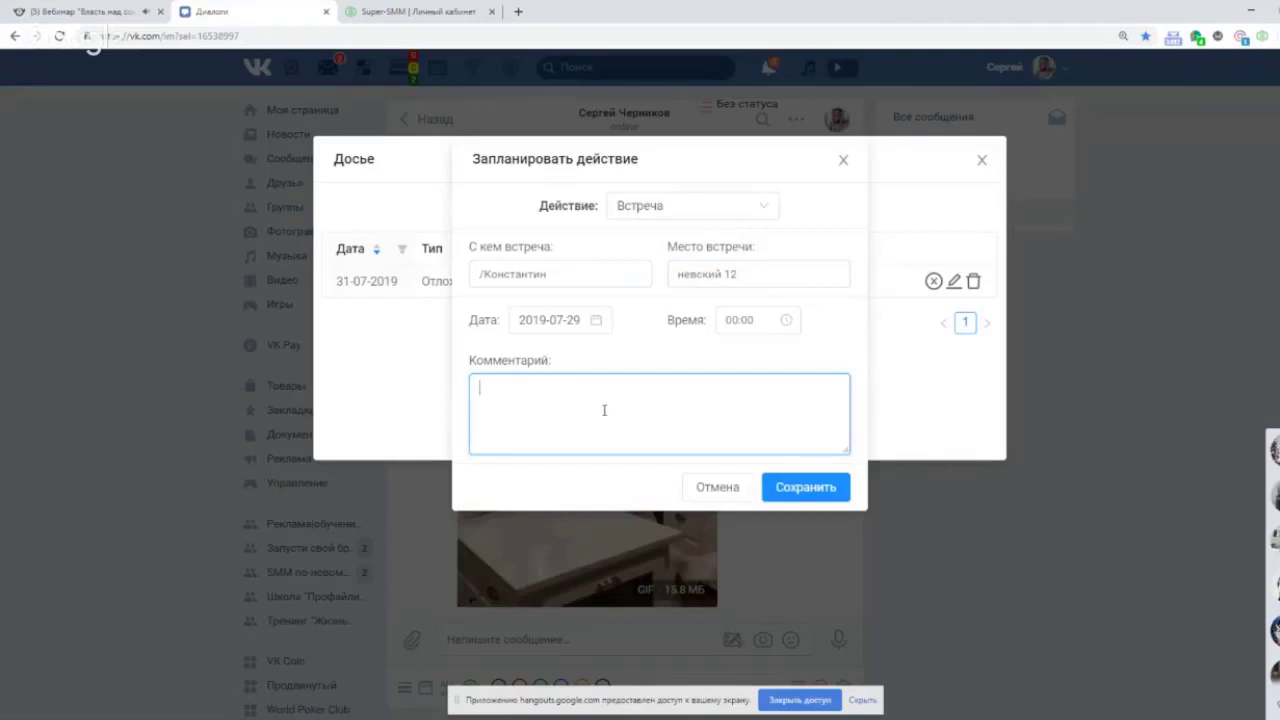
{"action": "type", "text": "встреча по поводу про"}
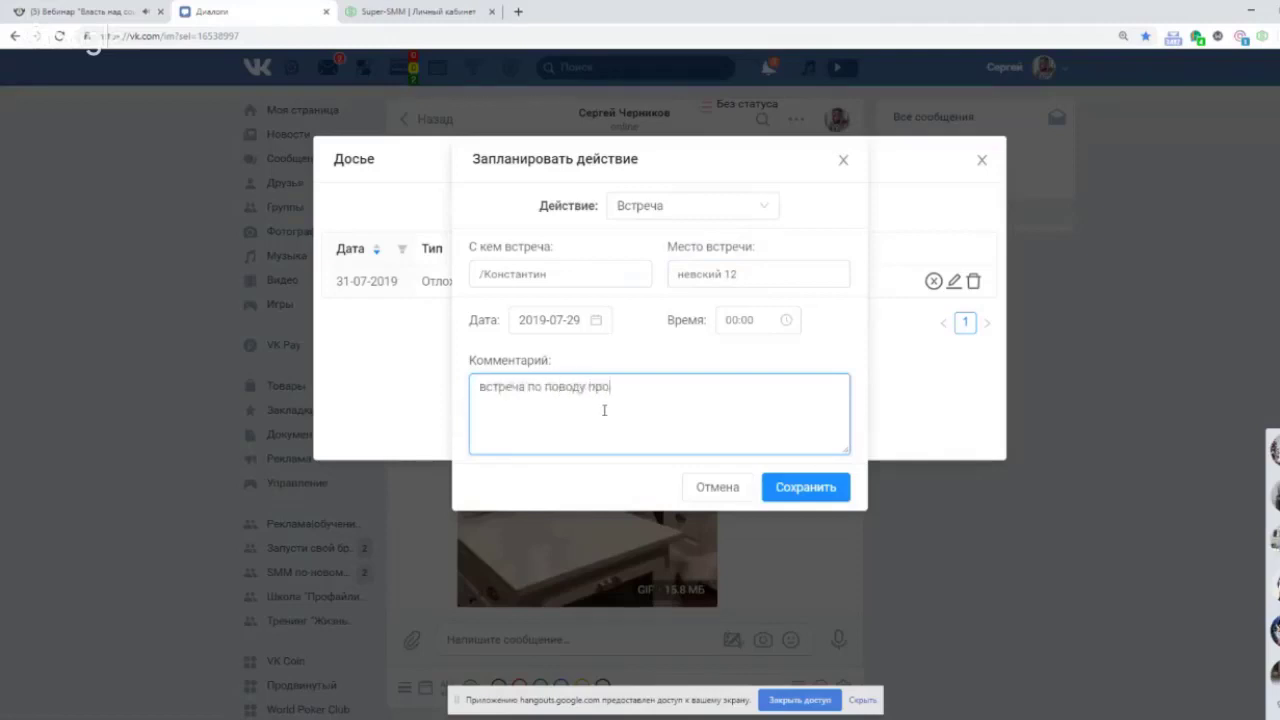
{"action": "type", "text": "дажи супер смм"}
{"action": "left_click", "coordinate": [806, 487]}
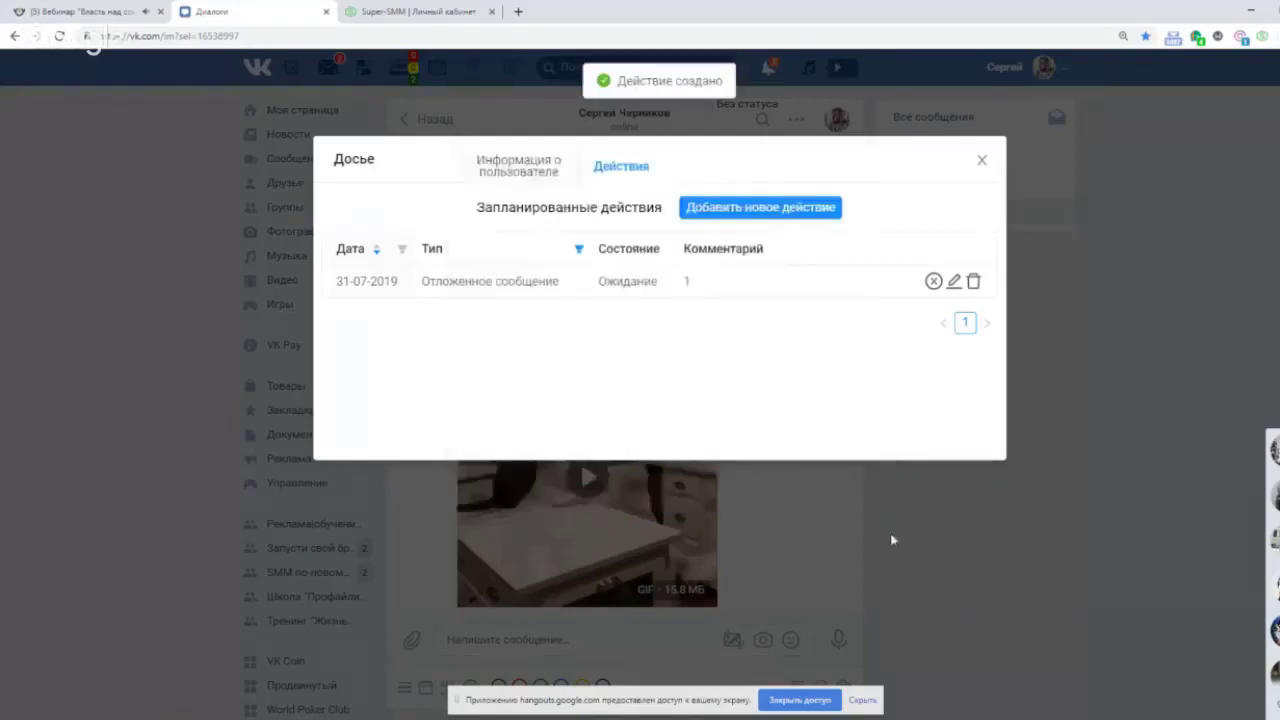
{"action": "left_click", "coordinate": [981, 161]}
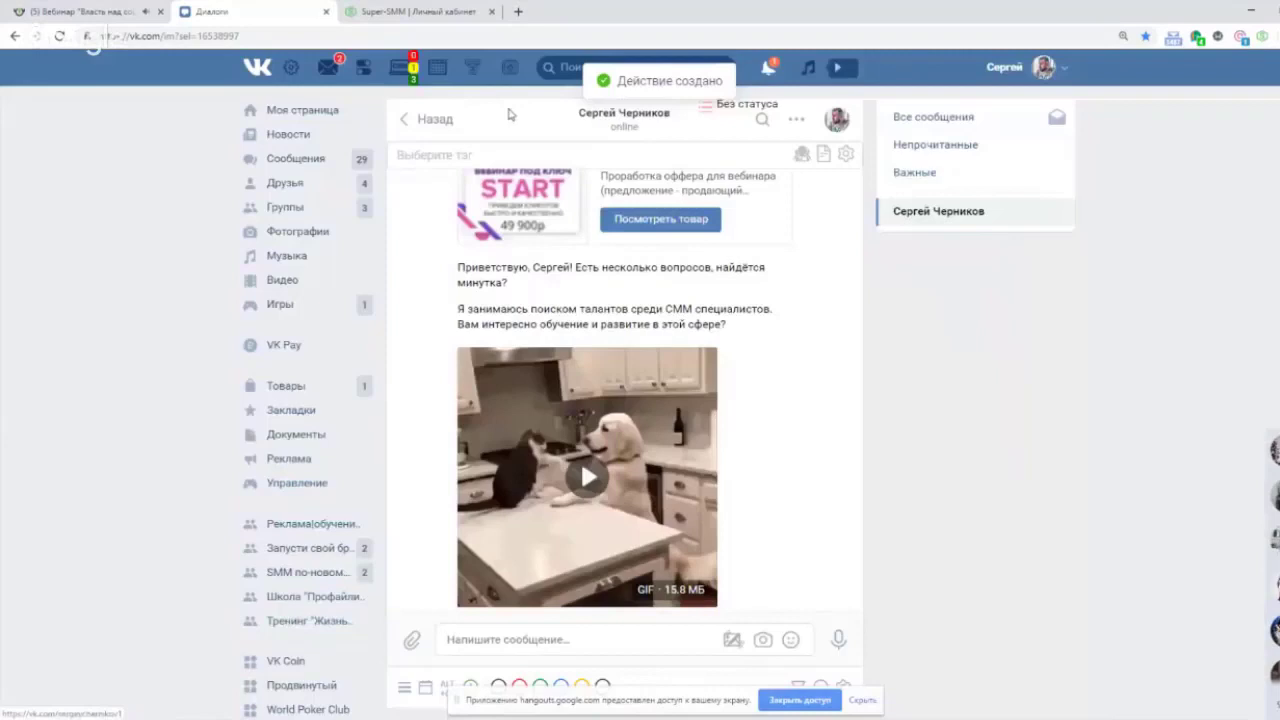
Filter the CRM panel to Завтра to confirm the new meeting, then reopen the panel.
{"action": "left_click", "coordinate": [404, 68]}
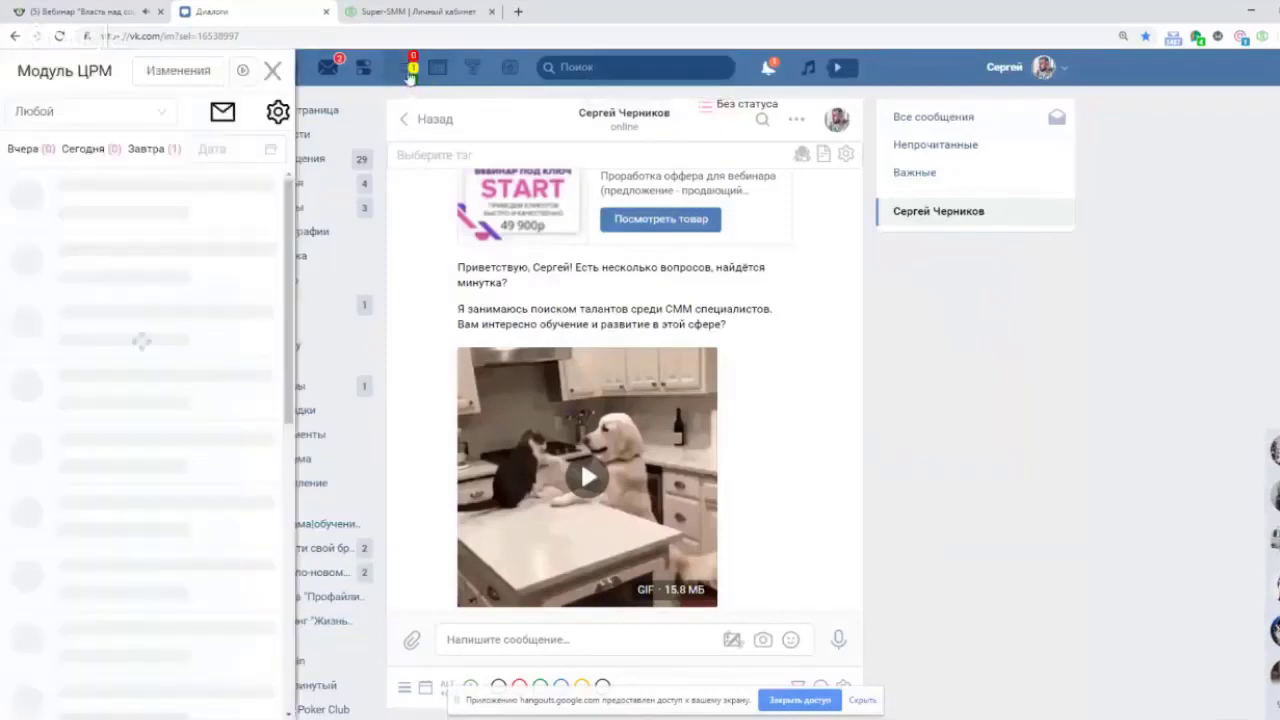
{"action": "left_click", "coordinate": [148, 149]}
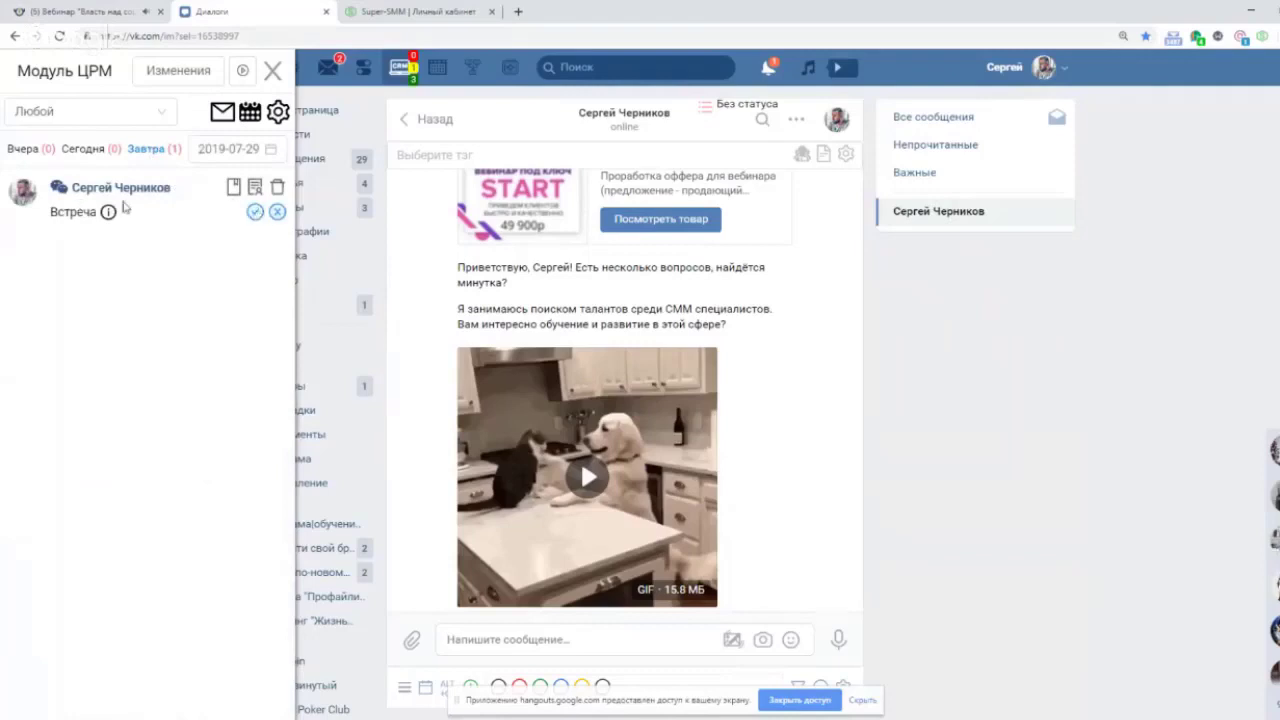
{"action": "mouse_move", "coordinate": [109, 217]}
{"action": "left_click", "coordinate": [273, 71]}
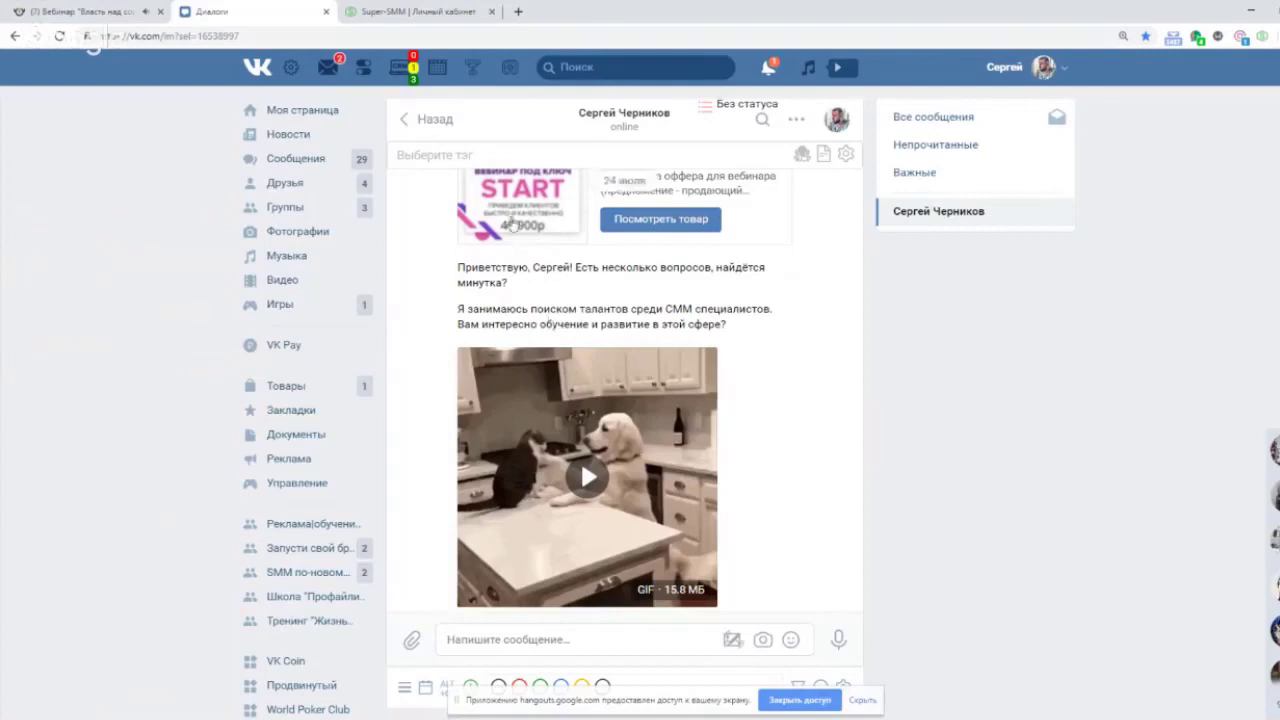
{"action": "left_click", "coordinate": [410, 78]}
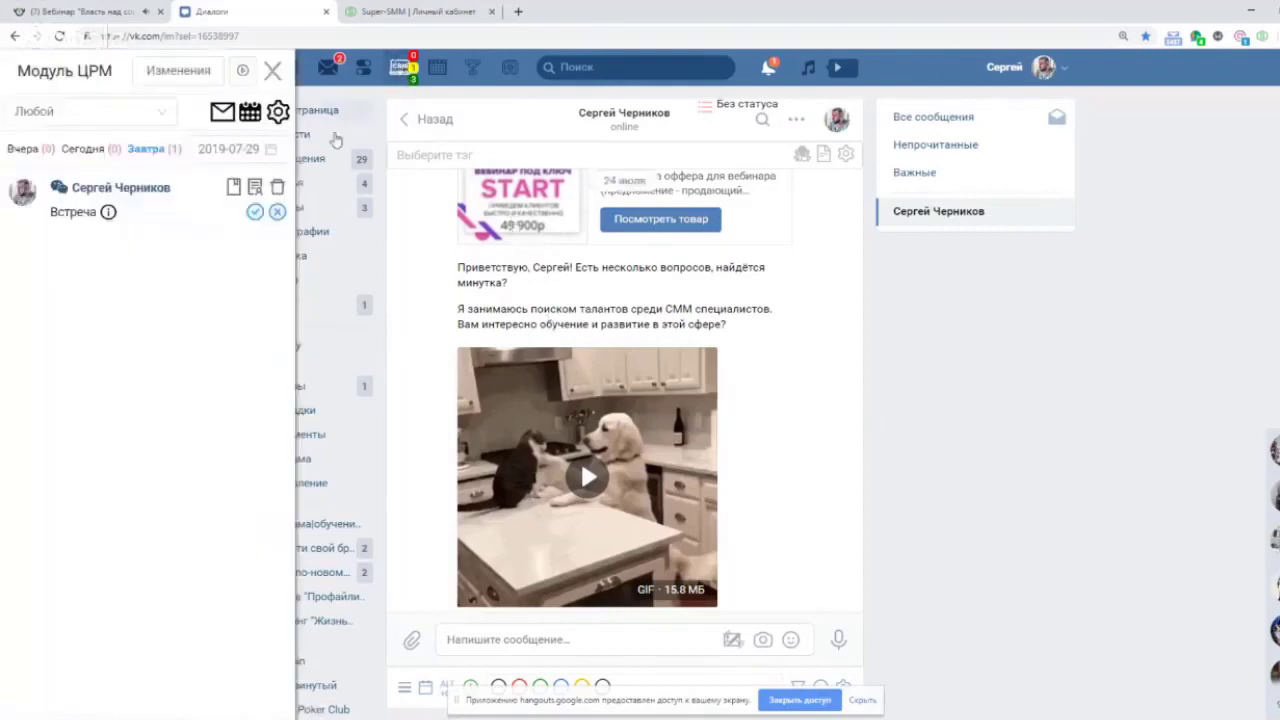
In CRM Настройки, go to Управление статусами and start attaching a file to the first status.
{"action": "left_click", "coordinate": [279, 113]}
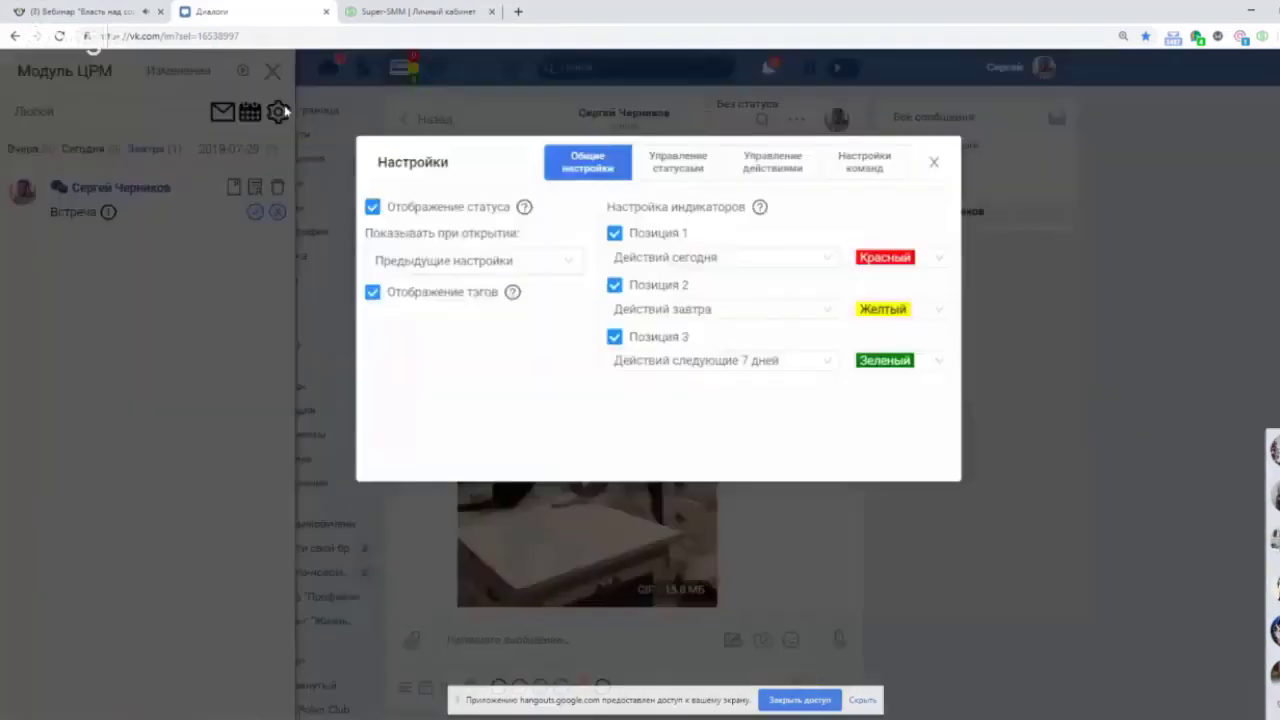
{"action": "left_click", "coordinate": [680, 161]}
{"action": "left_click", "coordinate": [682, 160]}
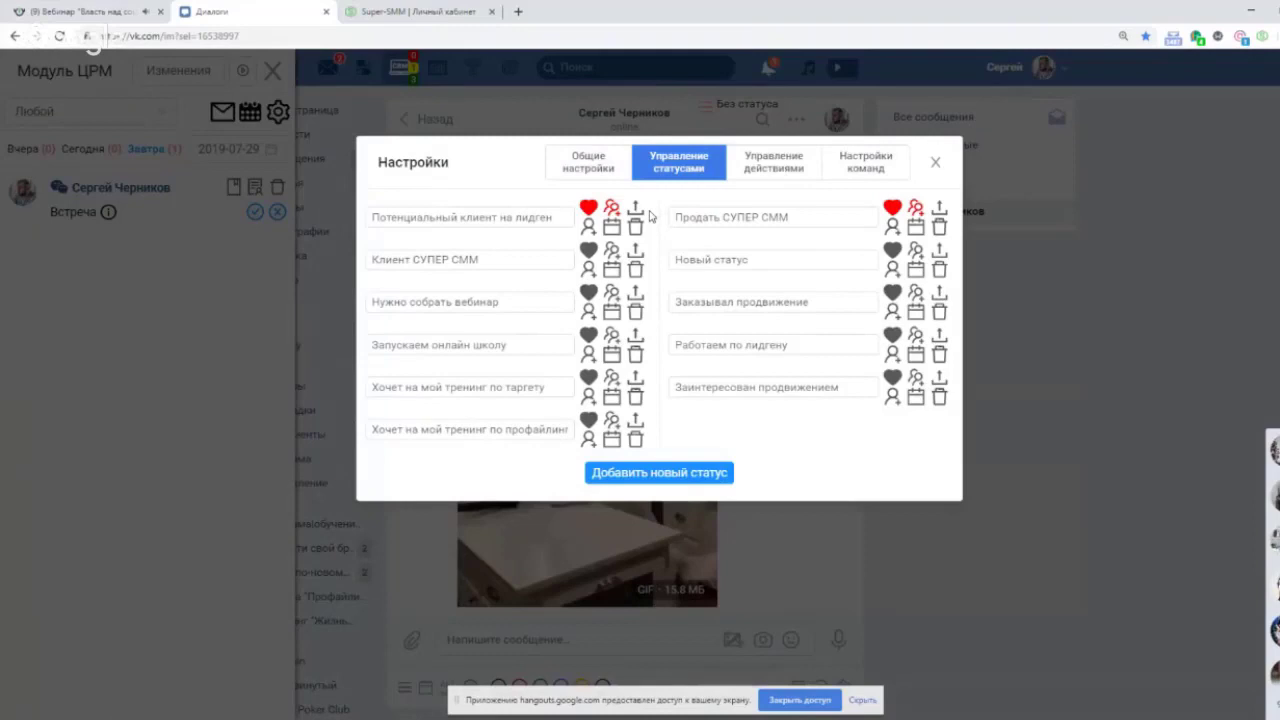
{"action": "mouse_move", "coordinate": [594, 209]}
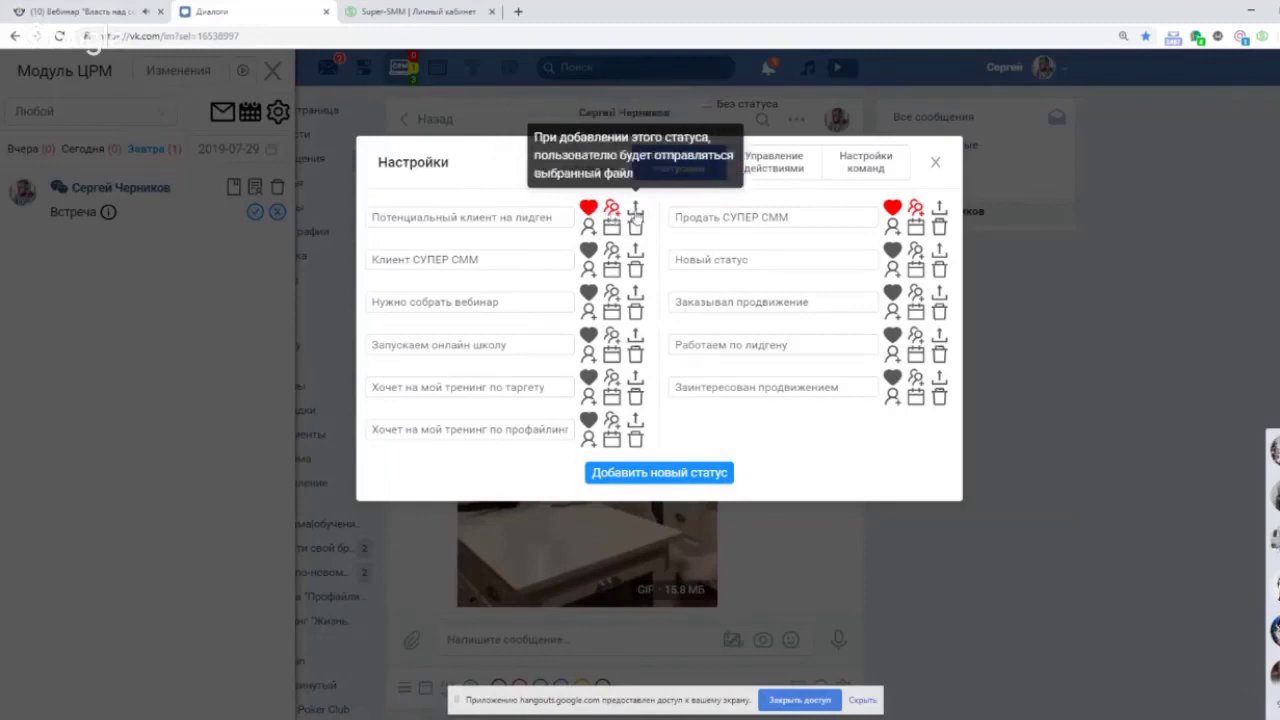
{"action": "mouse_move", "coordinate": [611, 236]}
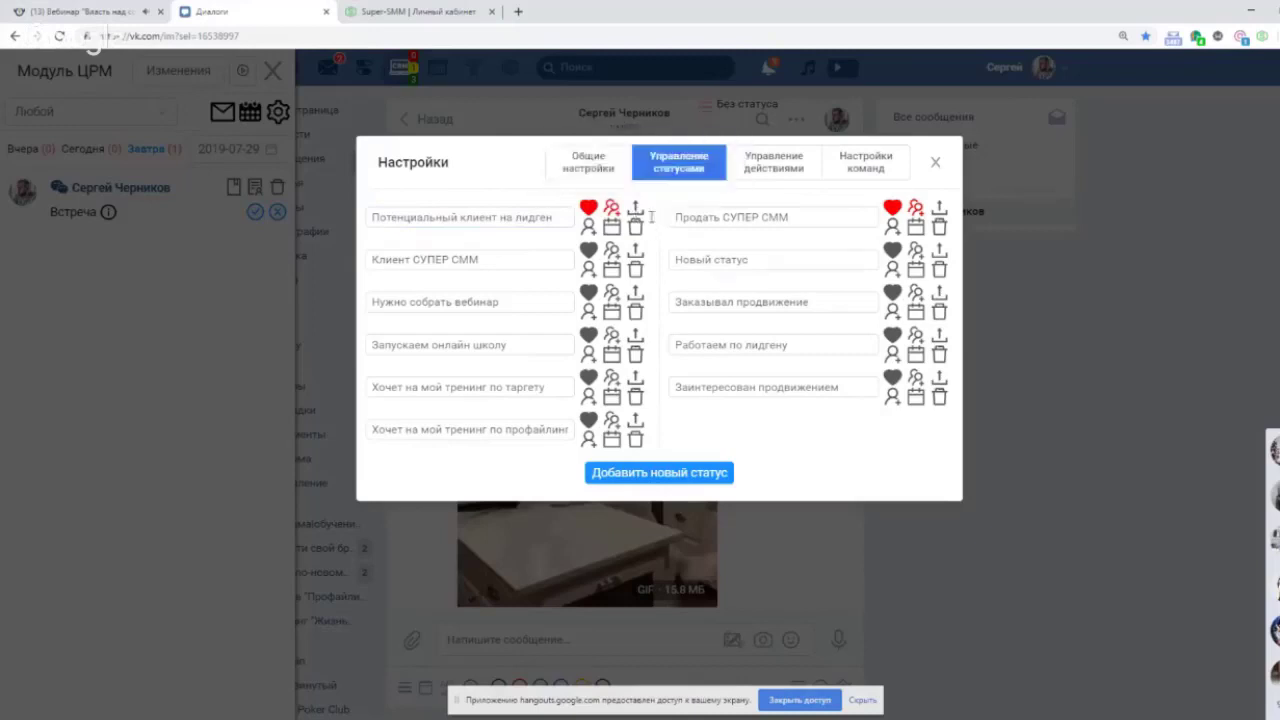
{"action": "left_click", "coordinate": [636, 210]}
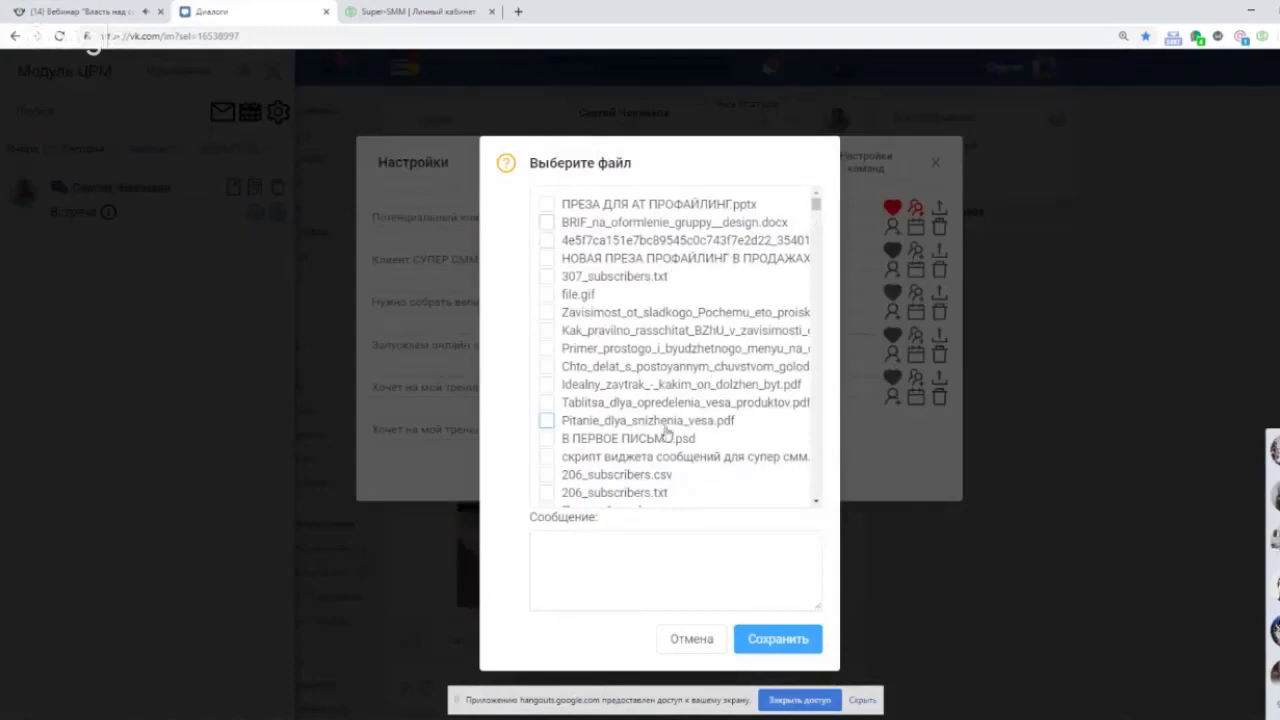
Cancel the file attachment, close CRM settings and panel, and return to the webinar tab.
{"action": "left_click", "coordinate": [637, 553]}
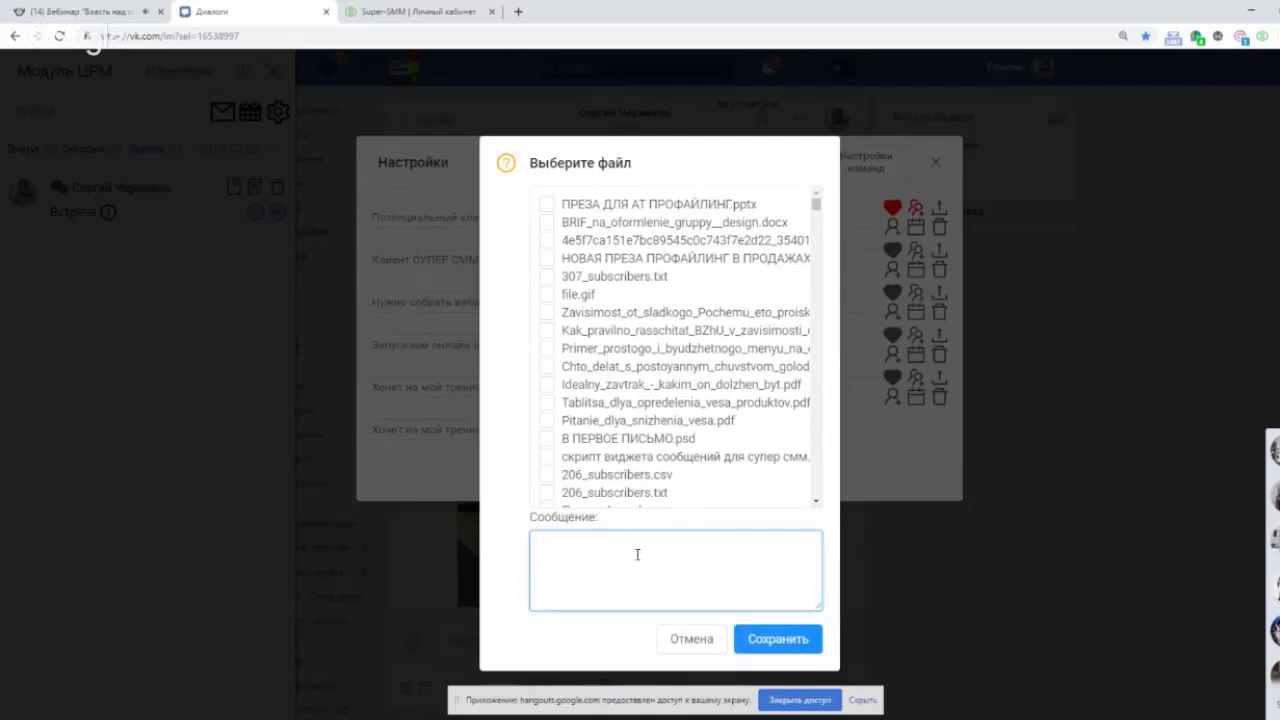
{"action": "left_click", "coordinate": [692, 640]}
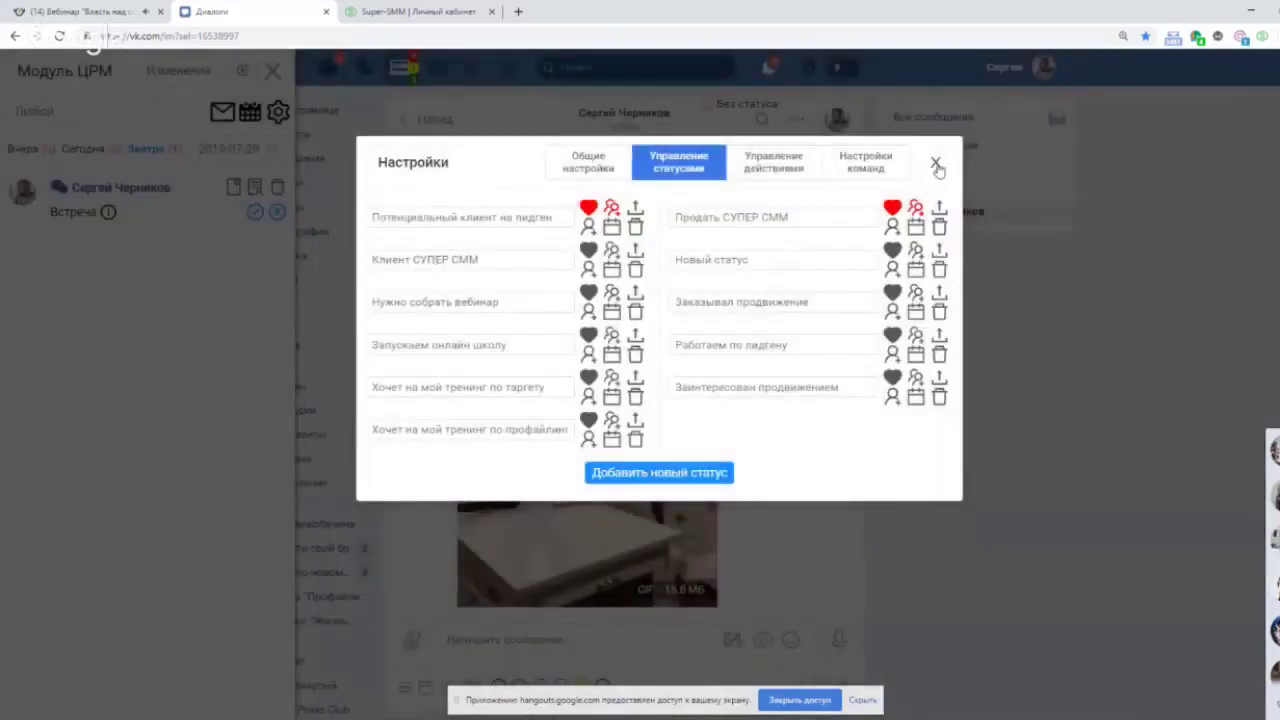
{"action": "left_click", "coordinate": [936, 164]}
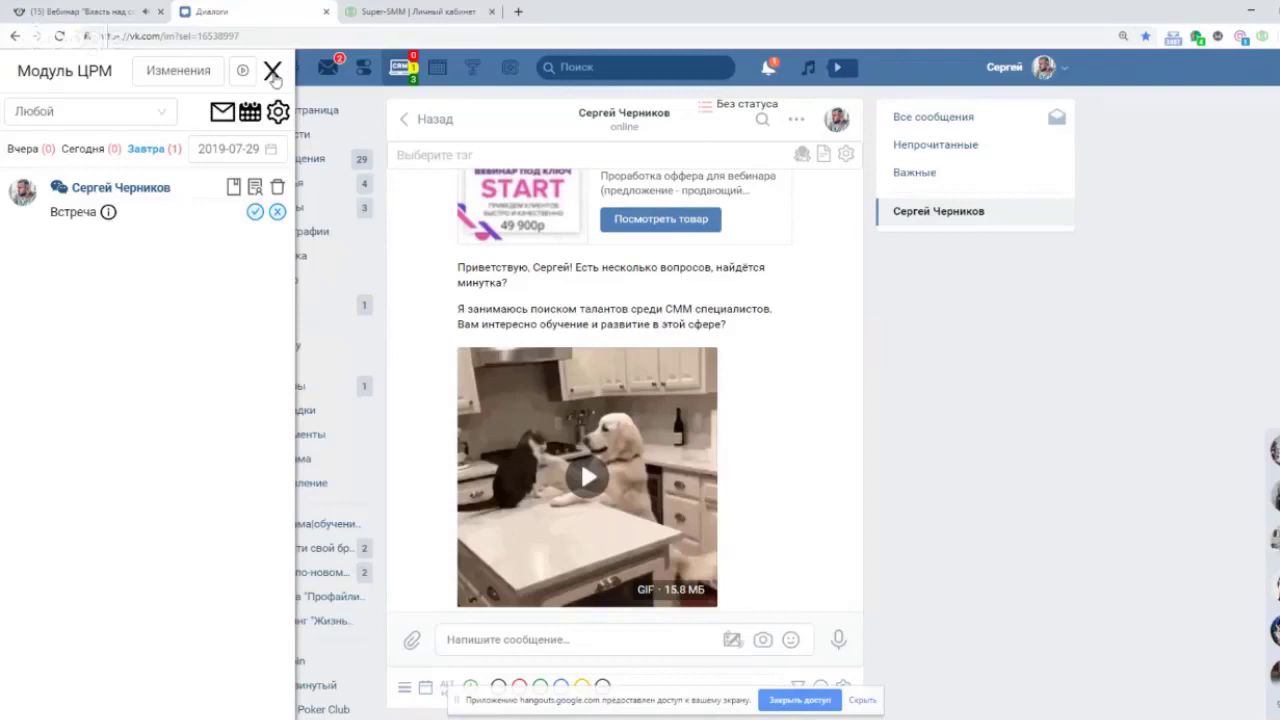
{"action": "left_click", "coordinate": [274, 74]}
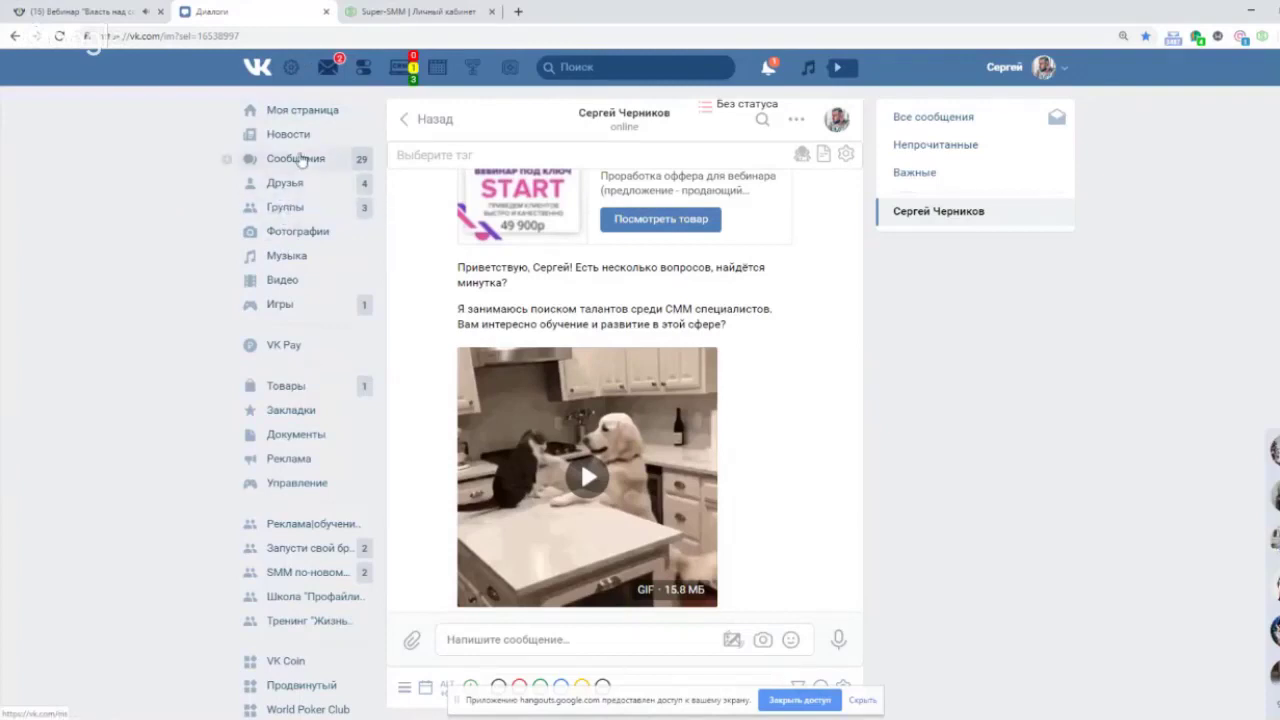
{"action": "left_click", "coordinate": [88, 12]}
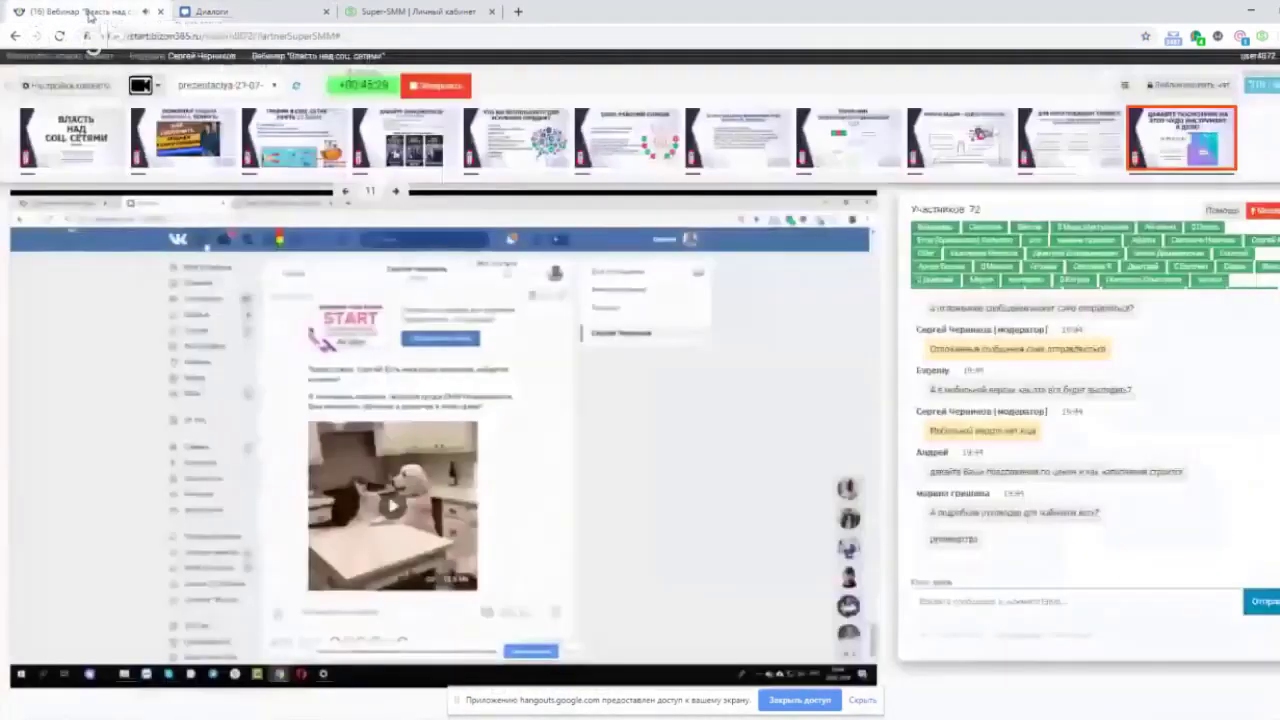
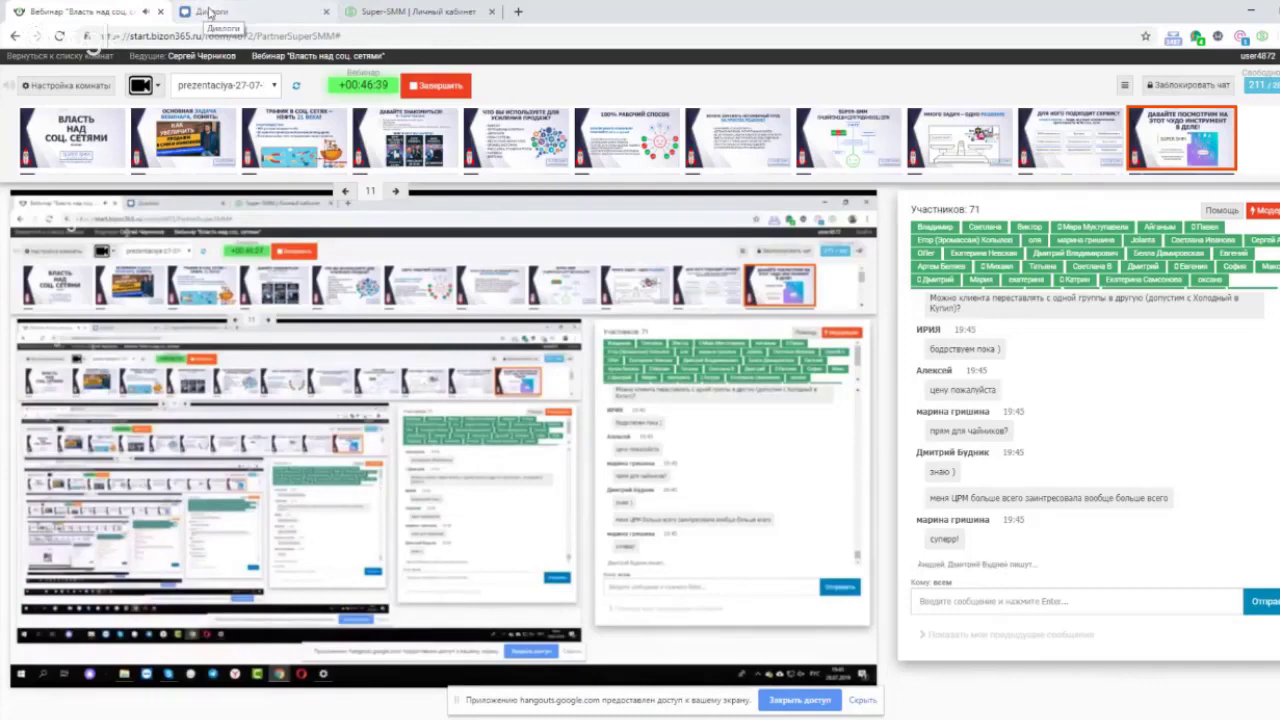
Go to the messages page and open the Super-SMM post calendar for 22 July – 12 August 2019.
{"action": "left_click", "coordinate": [208, 12]}
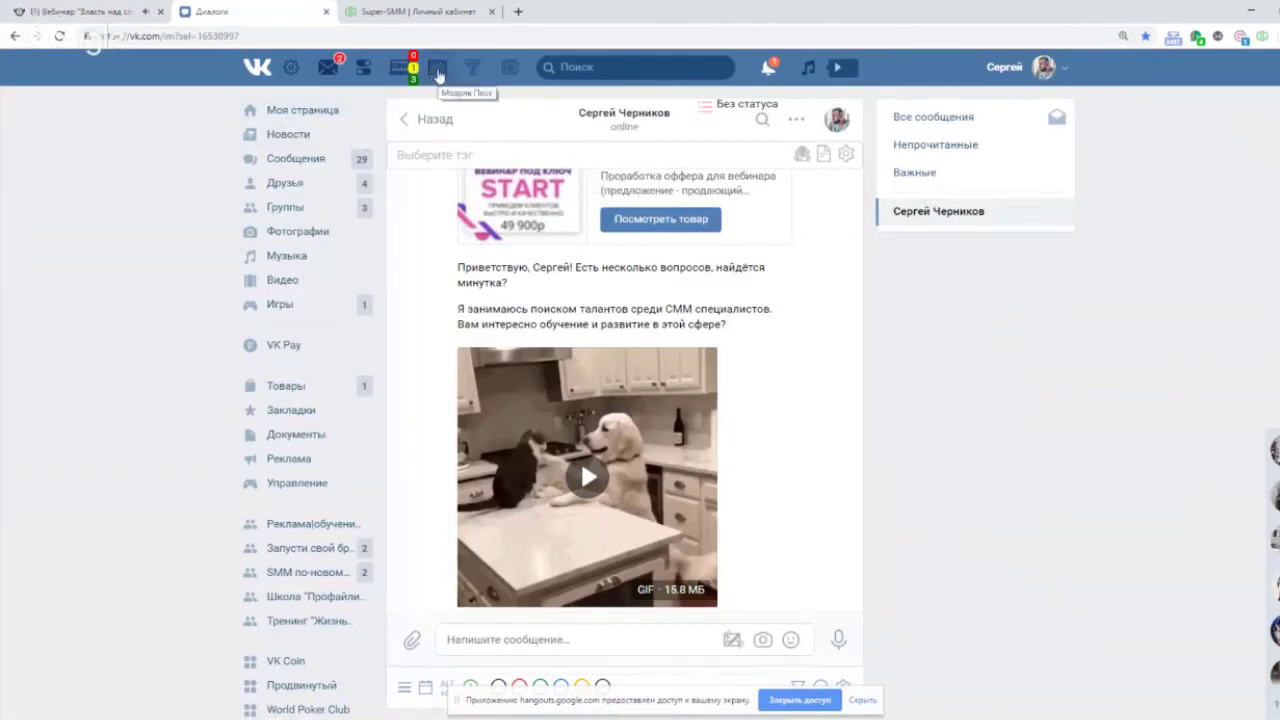
{"action": "left_click", "coordinate": [437, 70]}
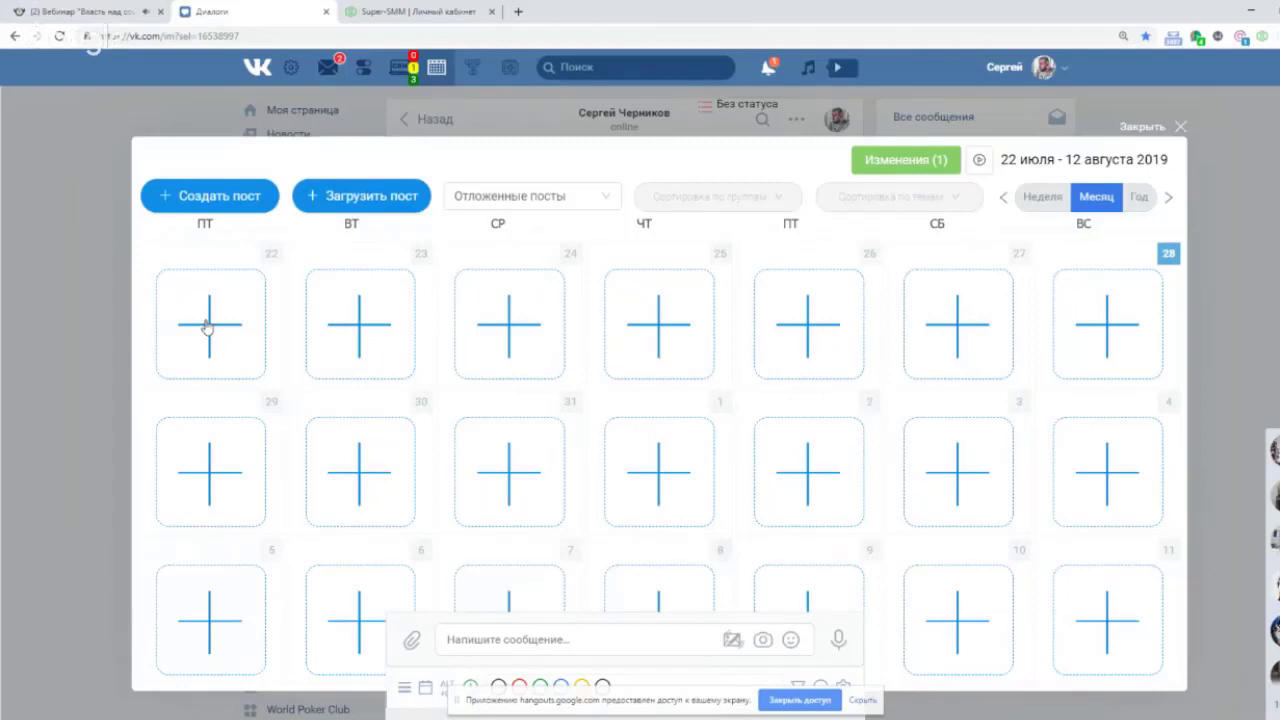
Begin a new post on 22 July with text 'оаоенкаонол', keeping signing and group posting on.
{"action": "left_click", "coordinate": [209, 324]}
{"action": "left_click", "coordinate": [313, 213]}
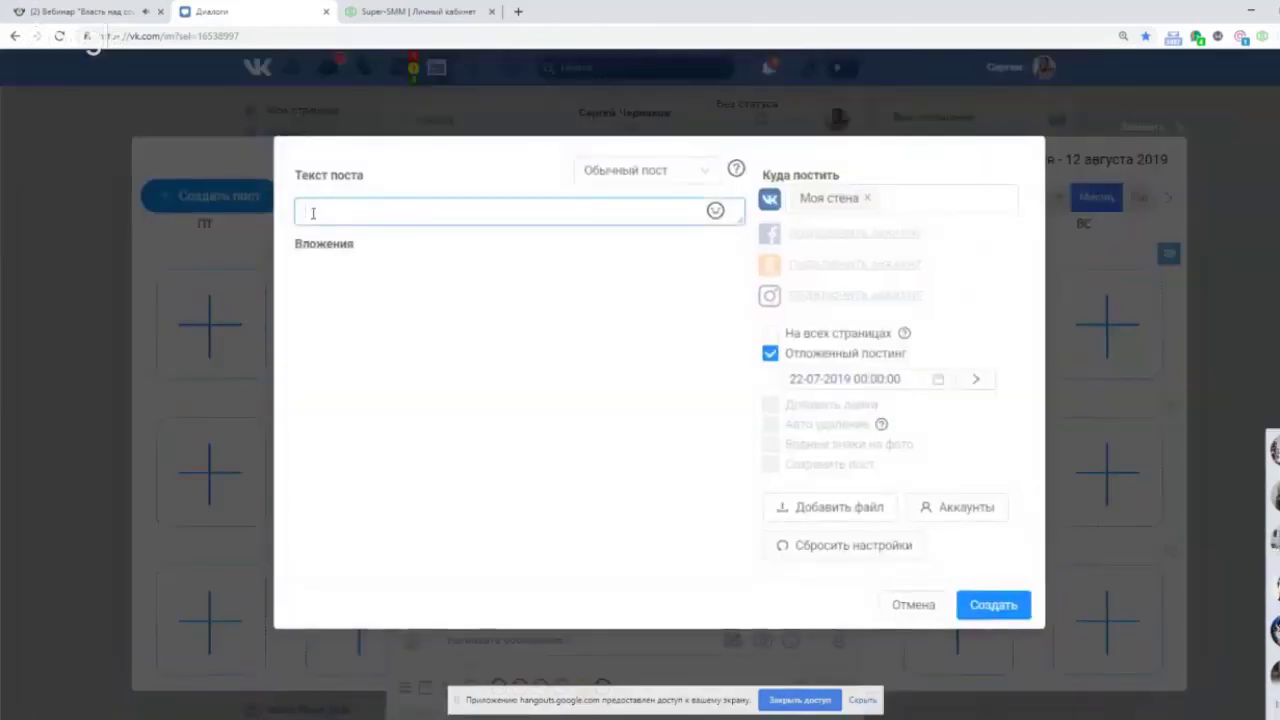
{"action": "type", "text": "оаоенкаонол"}
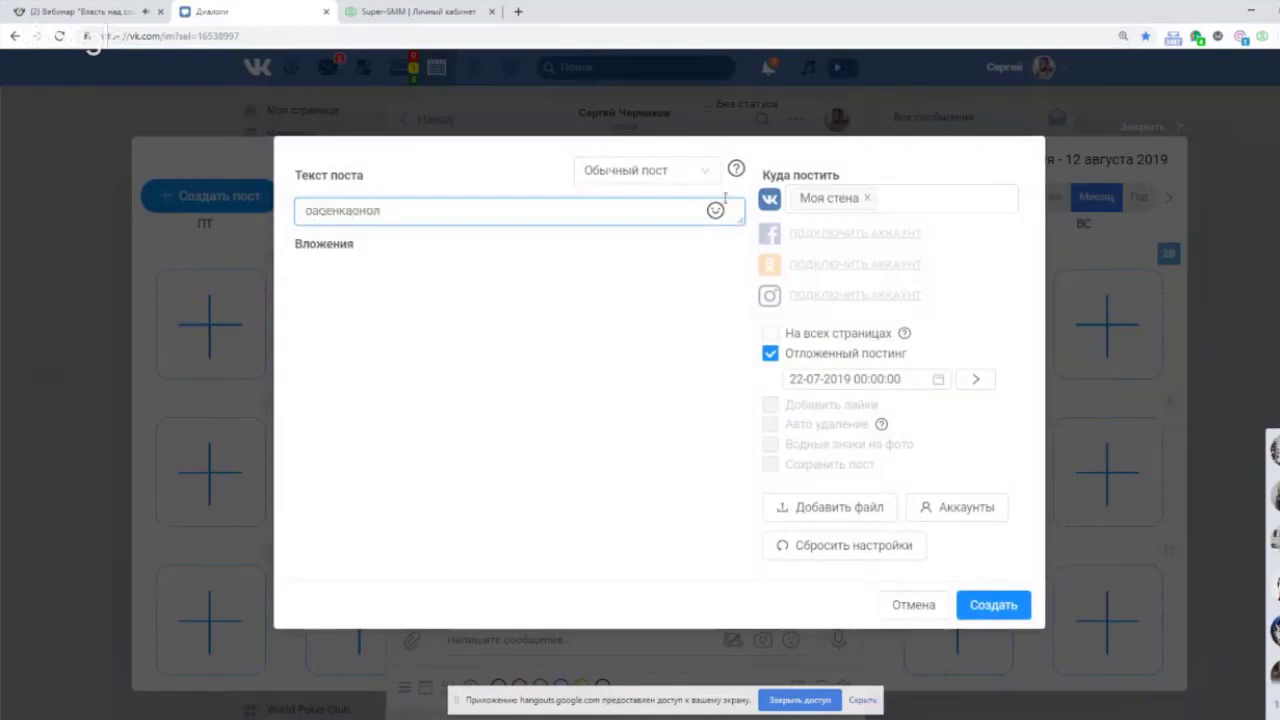
{"action": "left_click", "coordinate": [867, 198]}
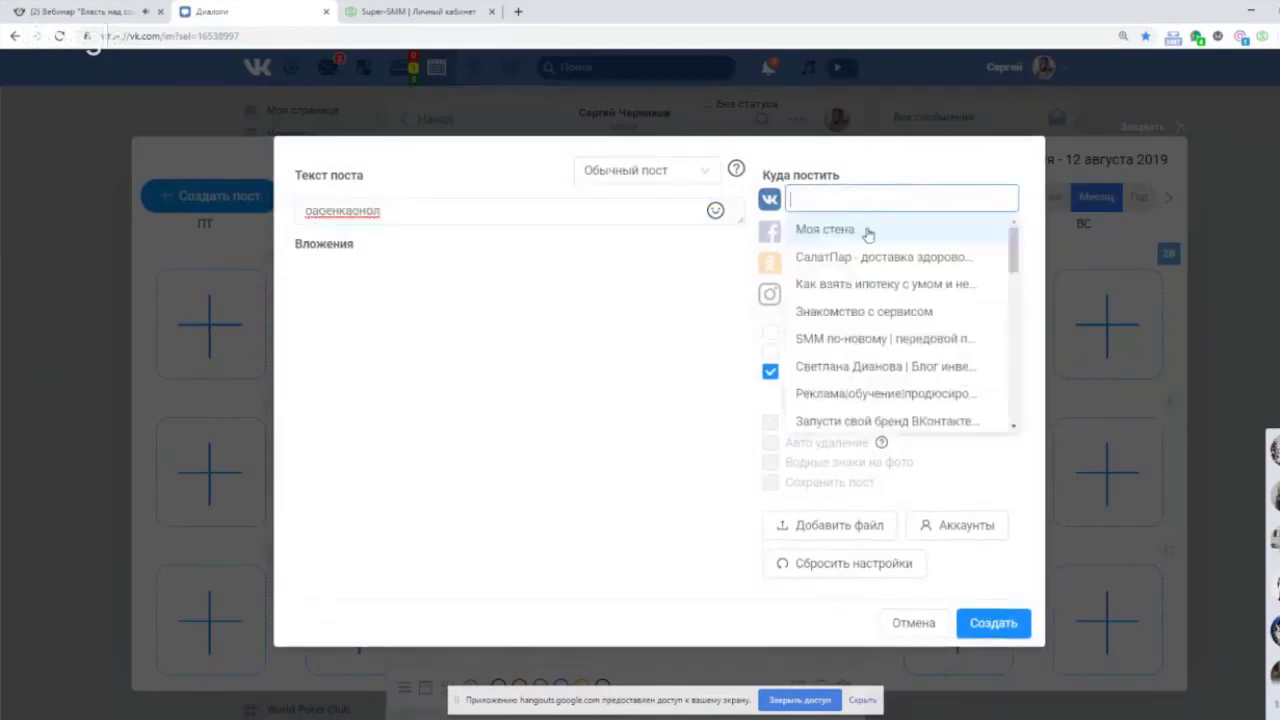
{"action": "left_click", "coordinate": [771, 337]}
{"action": "left_click", "coordinate": [770, 351]}
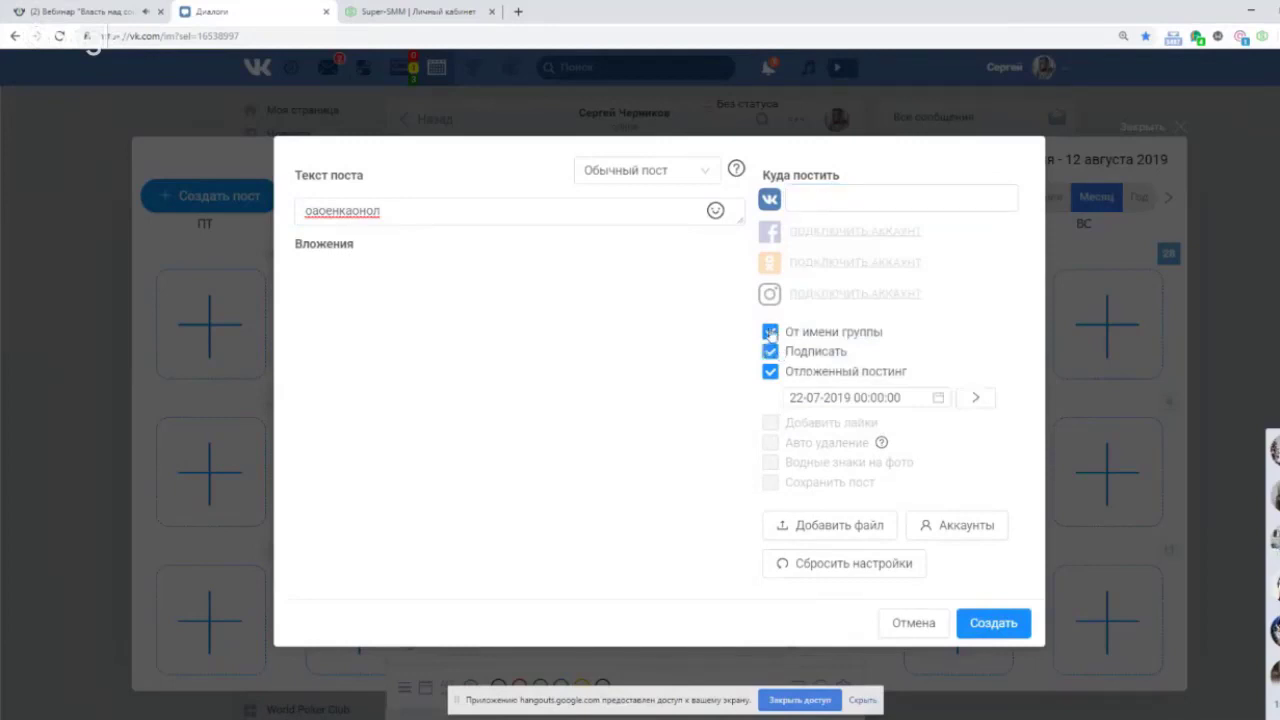
{"action": "left_click", "coordinate": [779, 357]}
{"action": "left_click", "coordinate": [768, 351]}
{"action": "left_click", "coordinate": [768, 332]}
Set the destination to Моя стена, the publish date to 31 July 2019, and create the post.
{"action": "left_click", "coordinate": [811, 203]}
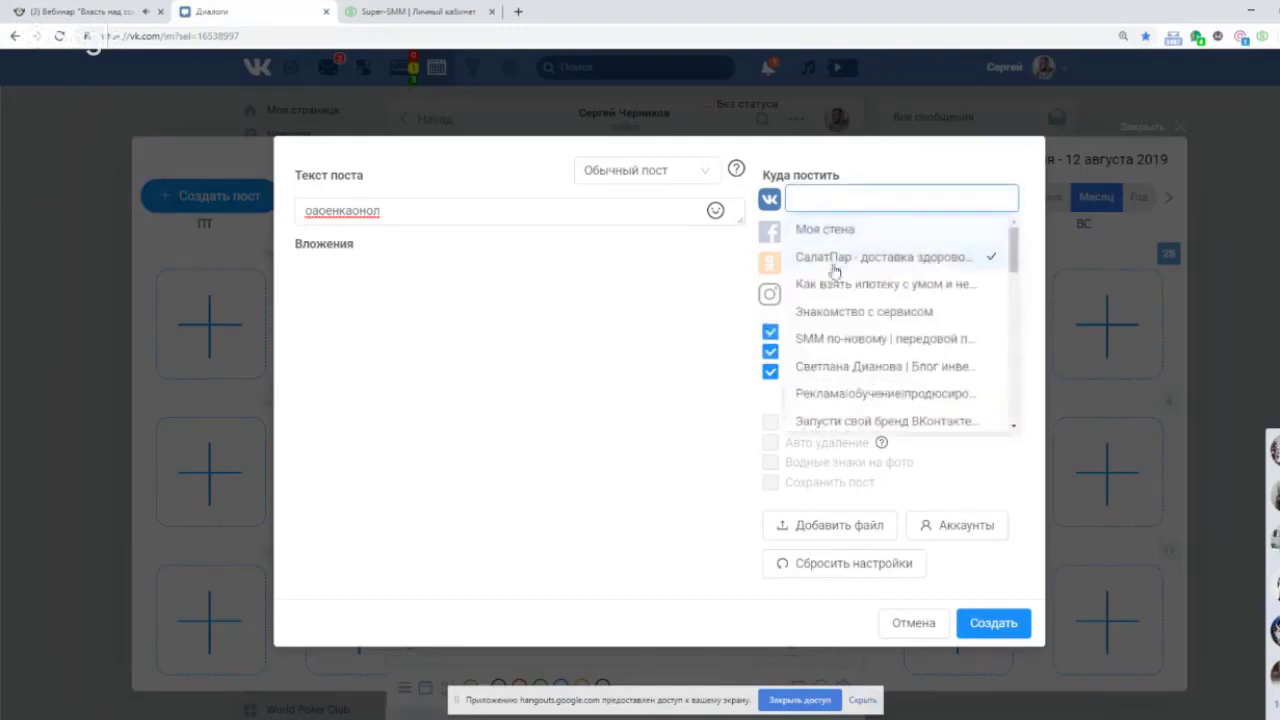
{"action": "left_click", "coordinate": [830, 257]}
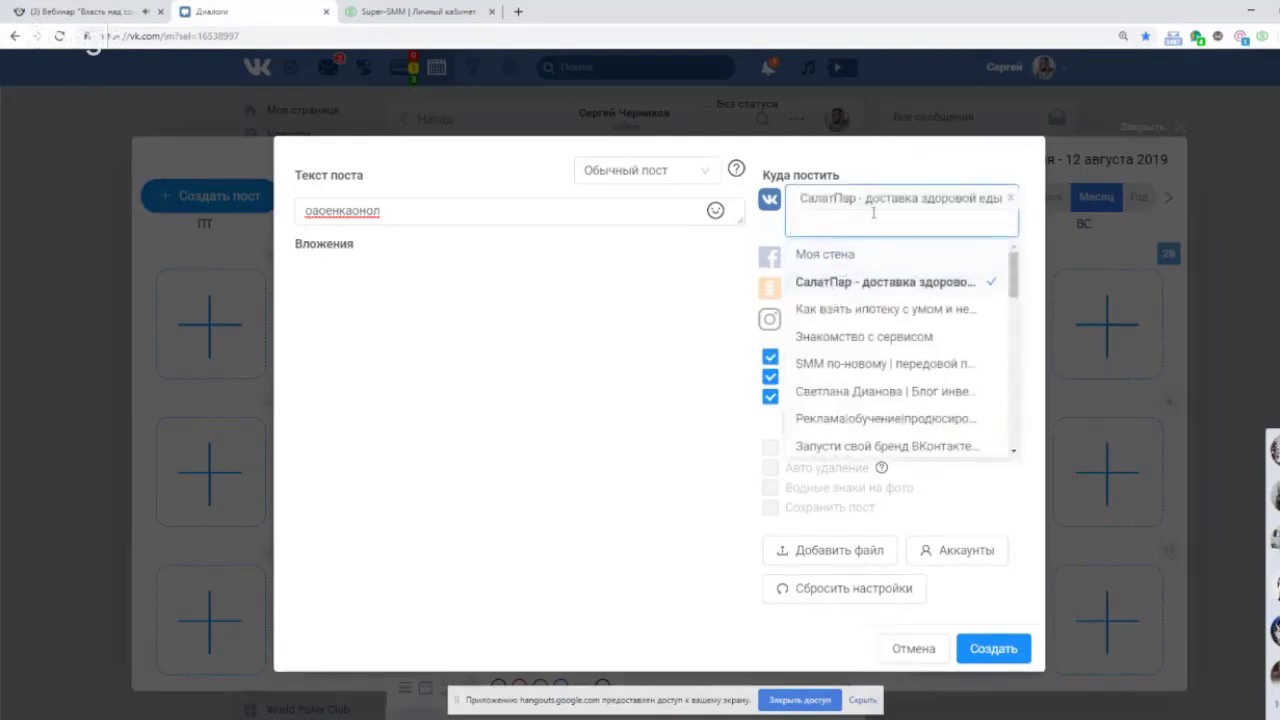
{"action": "left_click", "coordinate": [1010, 198]}
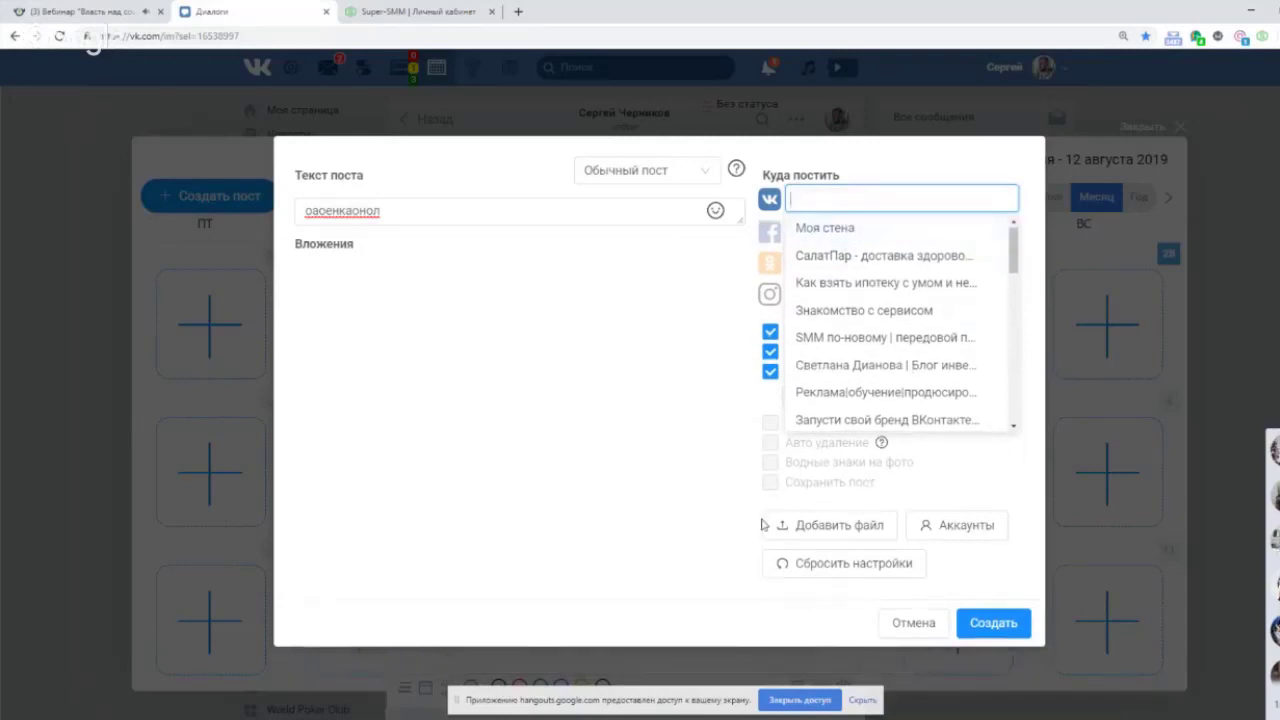
{"action": "left_click", "coordinate": [850, 535]}
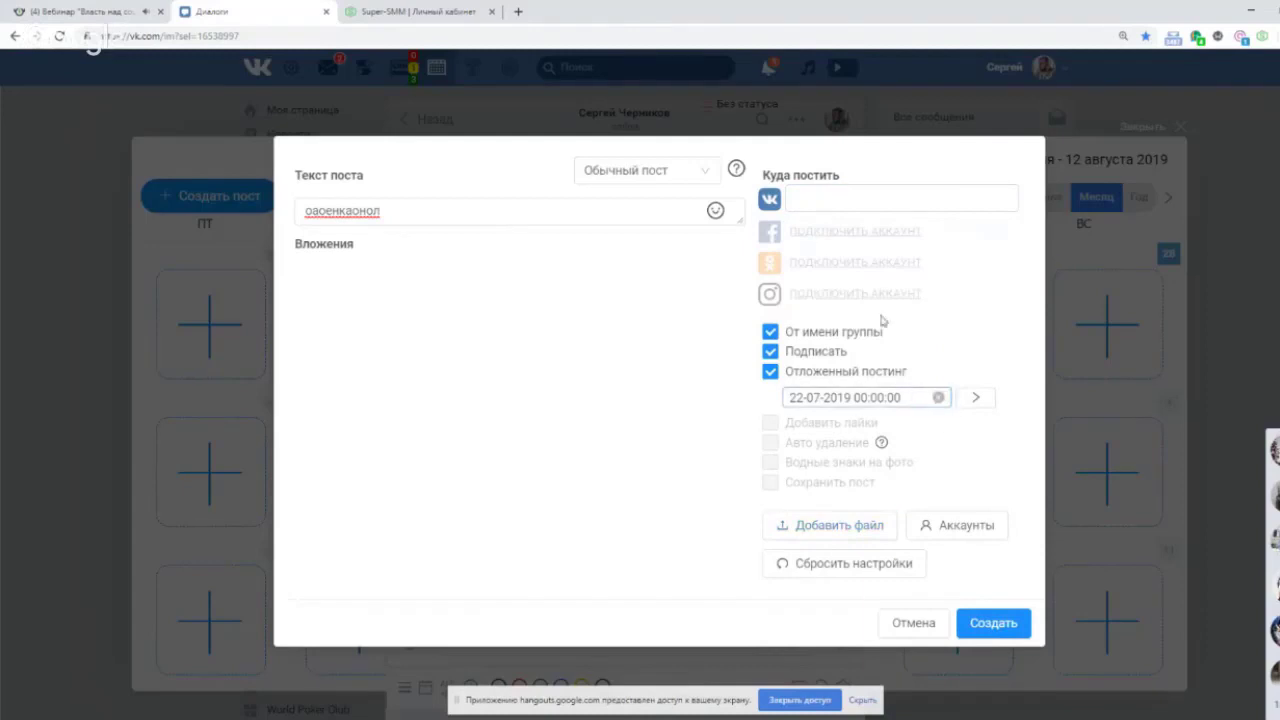
{"action": "left_click", "coordinate": [900, 198]}
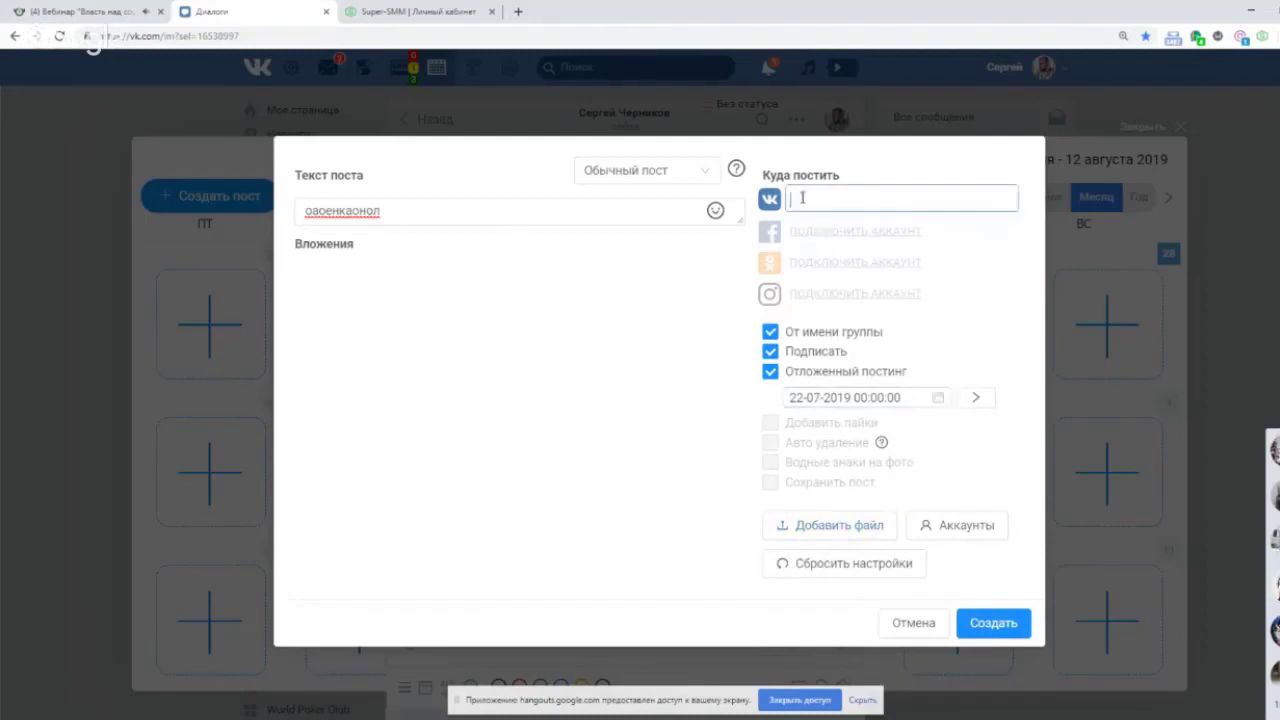
{"action": "left_click", "coordinate": [968, 465]}
{"action": "left_click", "coordinate": [905, 380]}
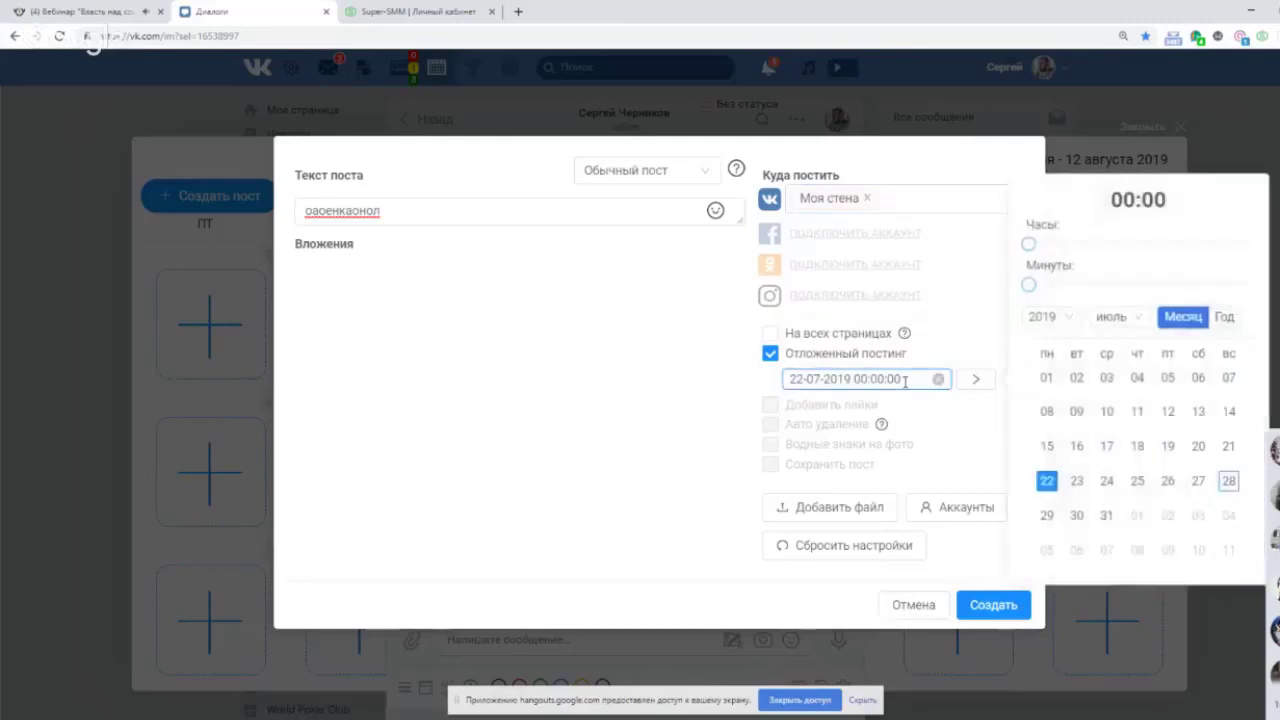
{"action": "left_click", "coordinate": [1106, 516]}
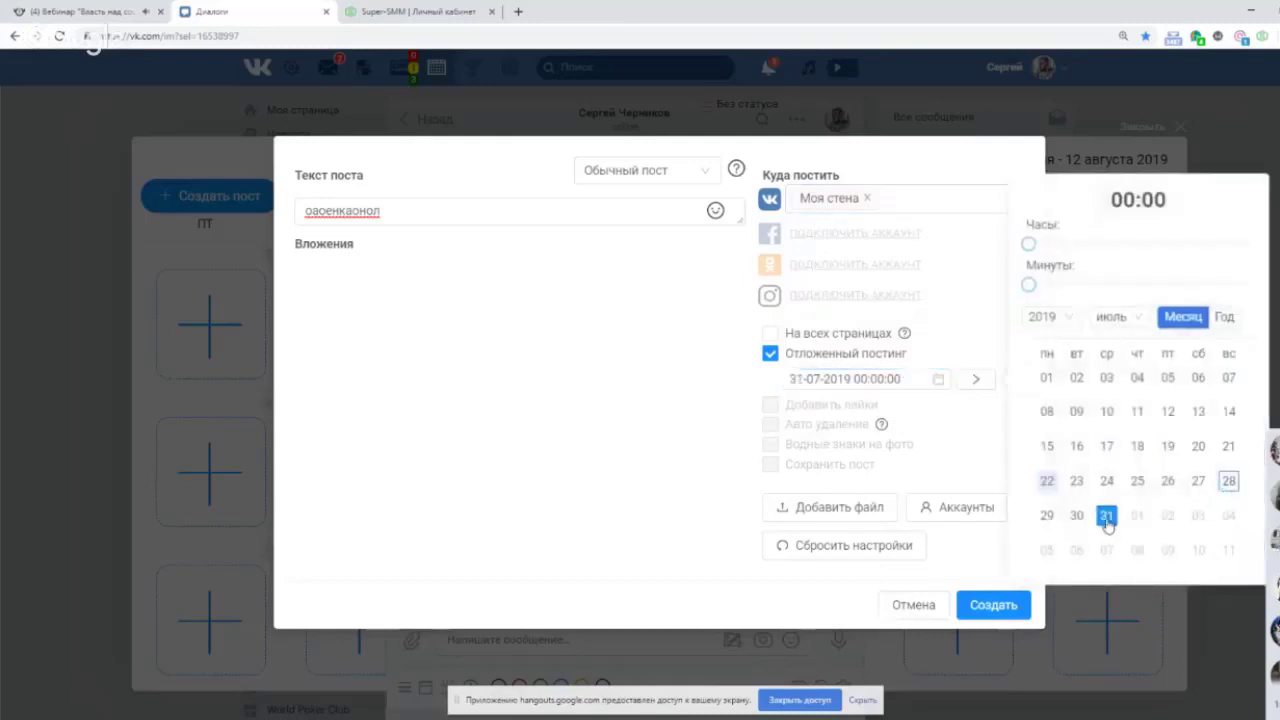
{"action": "left_click", "coordinate": [992, 603]}
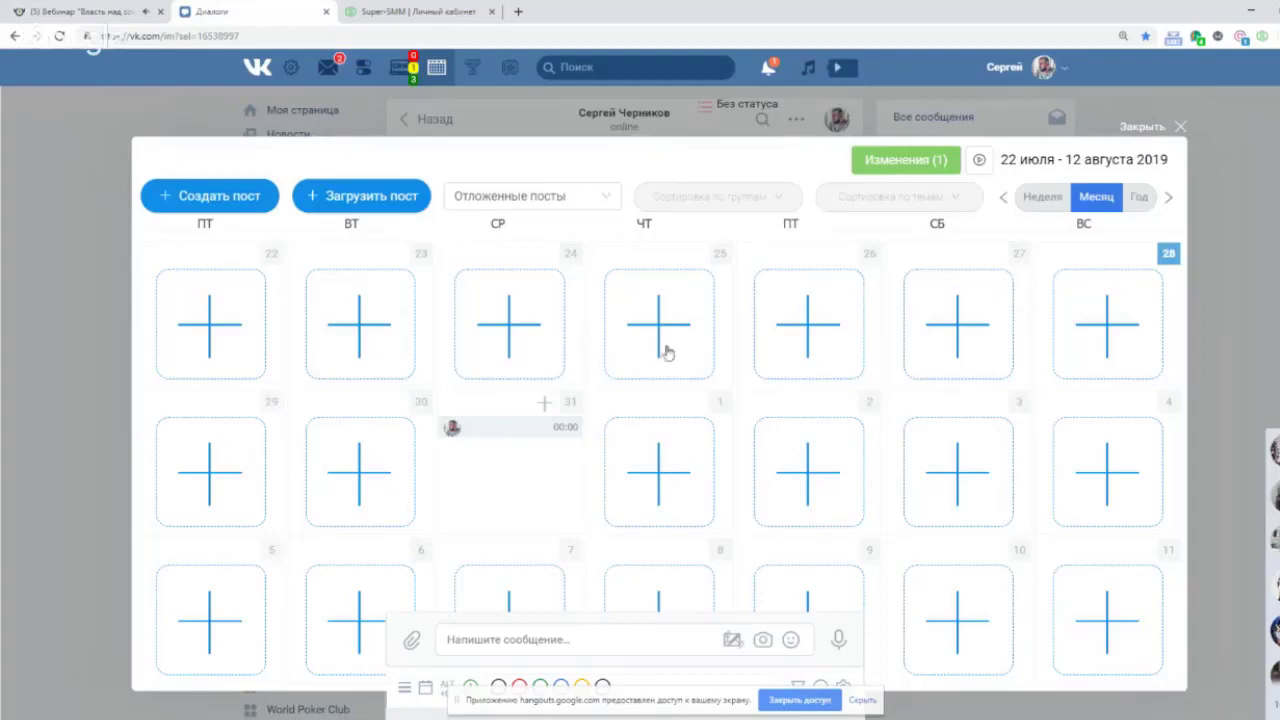
Keep the calendar filtered to posts, delete the 31 July test post, and close the calendar.
{"action": "left_click", "coordinate": [597, 201]}
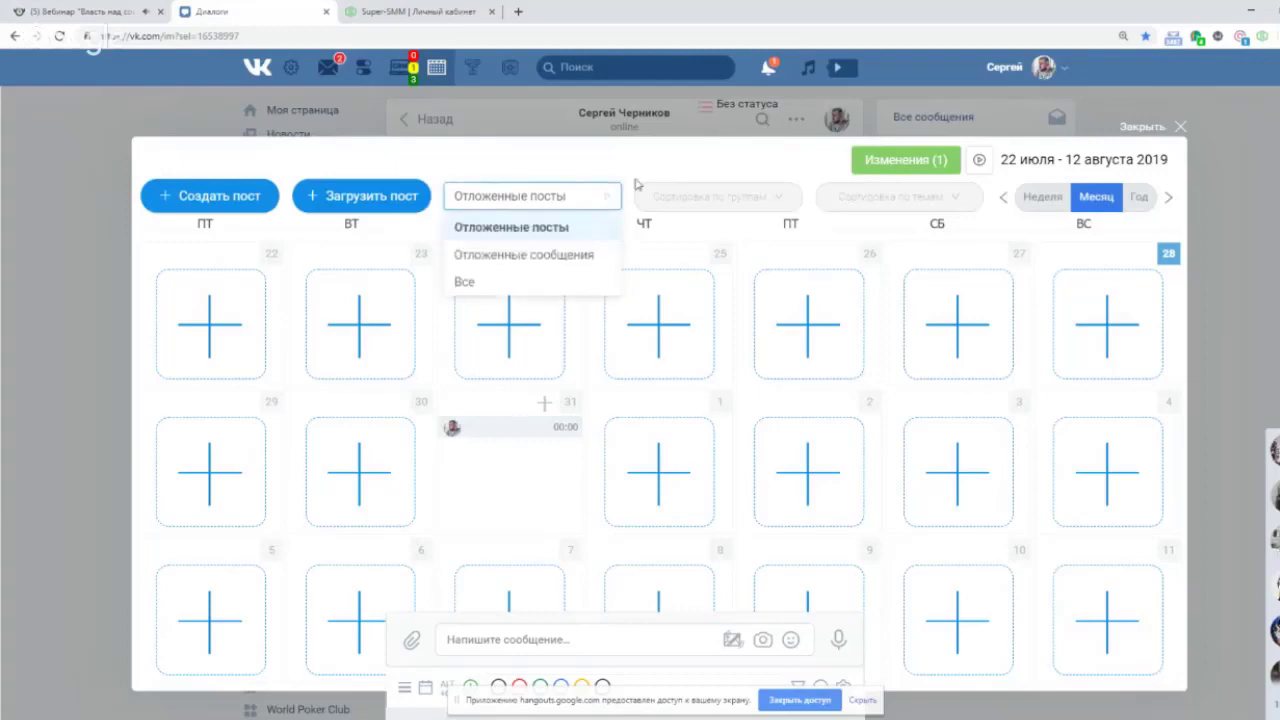
{"action": "left_click", "coordinate": [640, 185]}
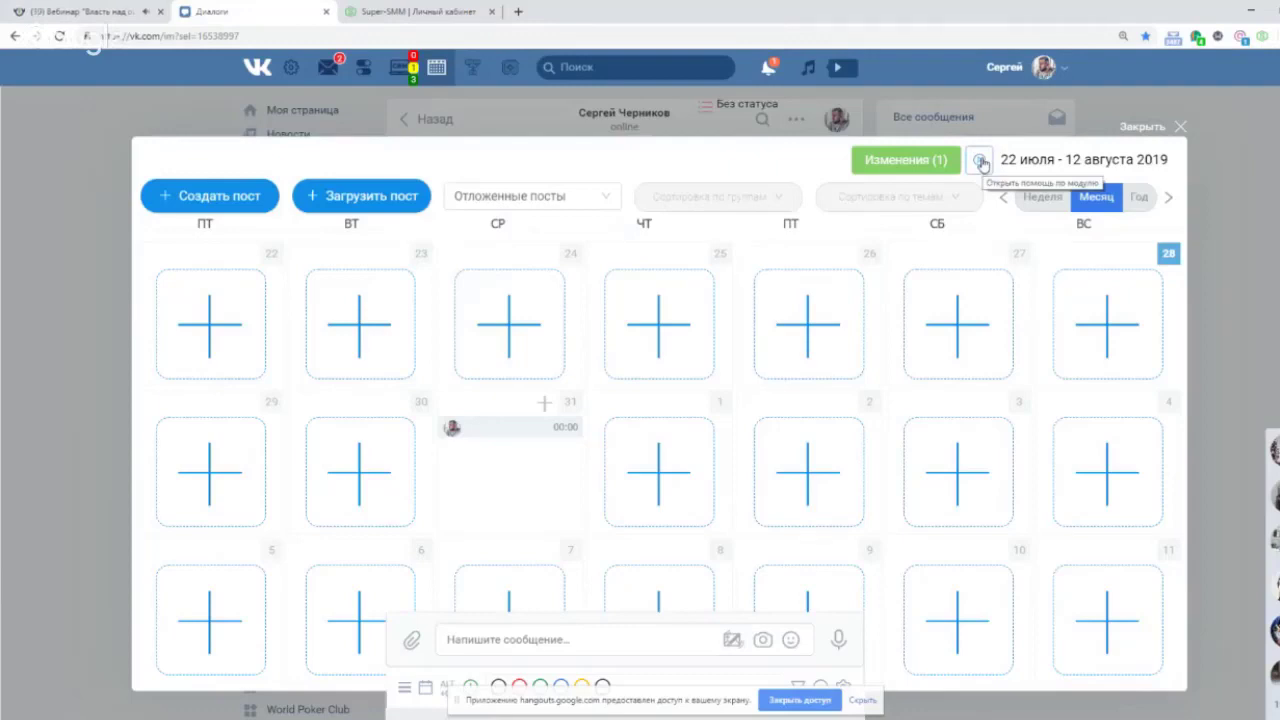
{"action": "left_click", "coordinate": [557, 430]}
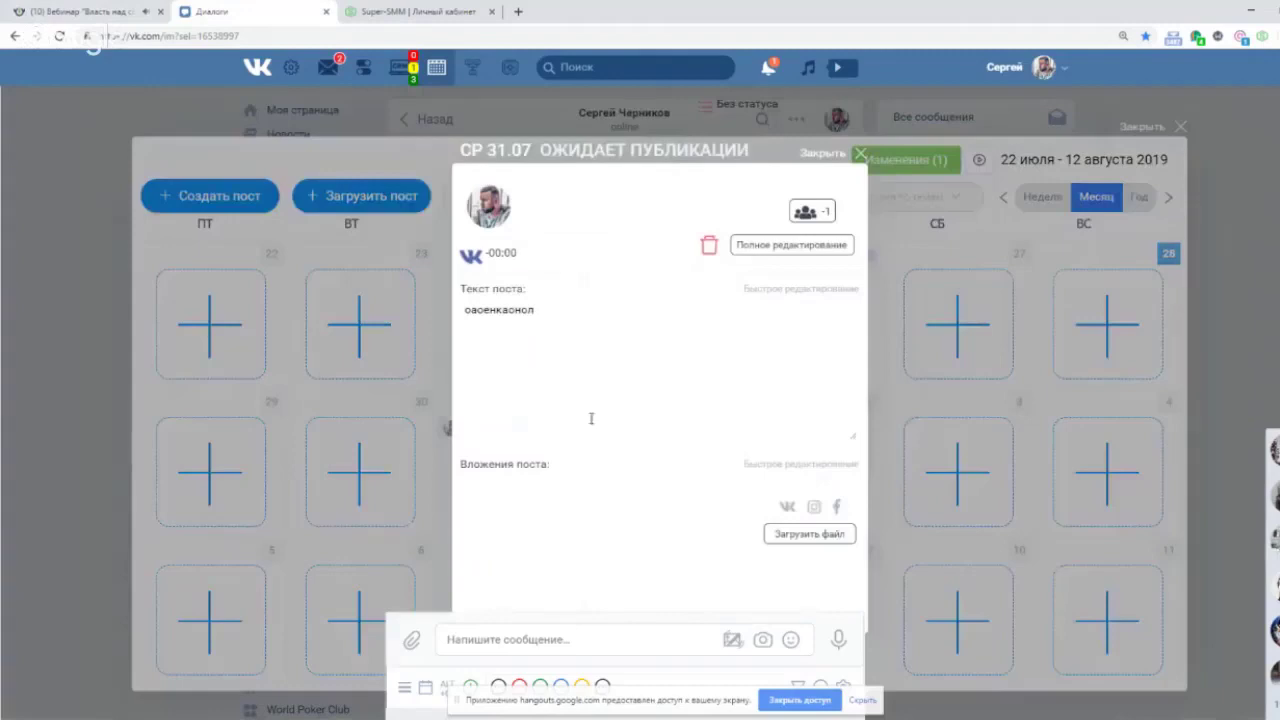
{"action": "left_click", "coordinate": [709, 246]}
{"action": "left_click", "coordinate": [759, 198]}
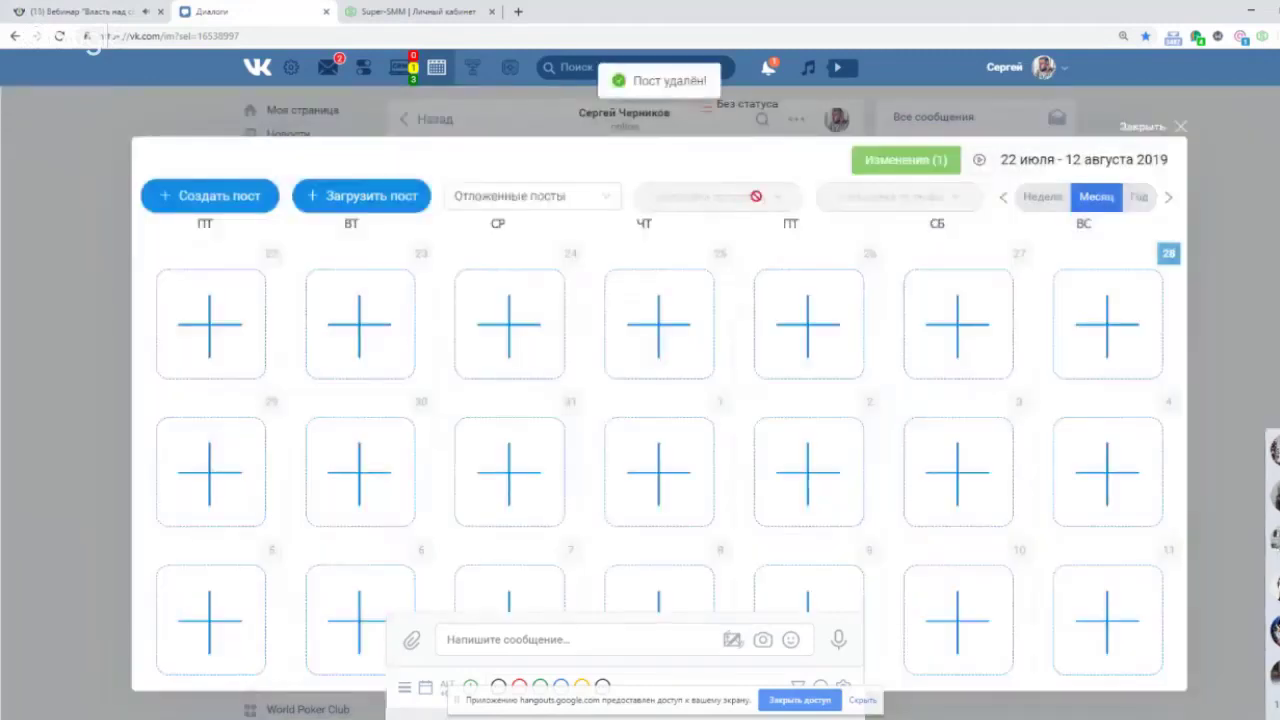
{"action": "left_click", "coordinate": [1180, 127]}
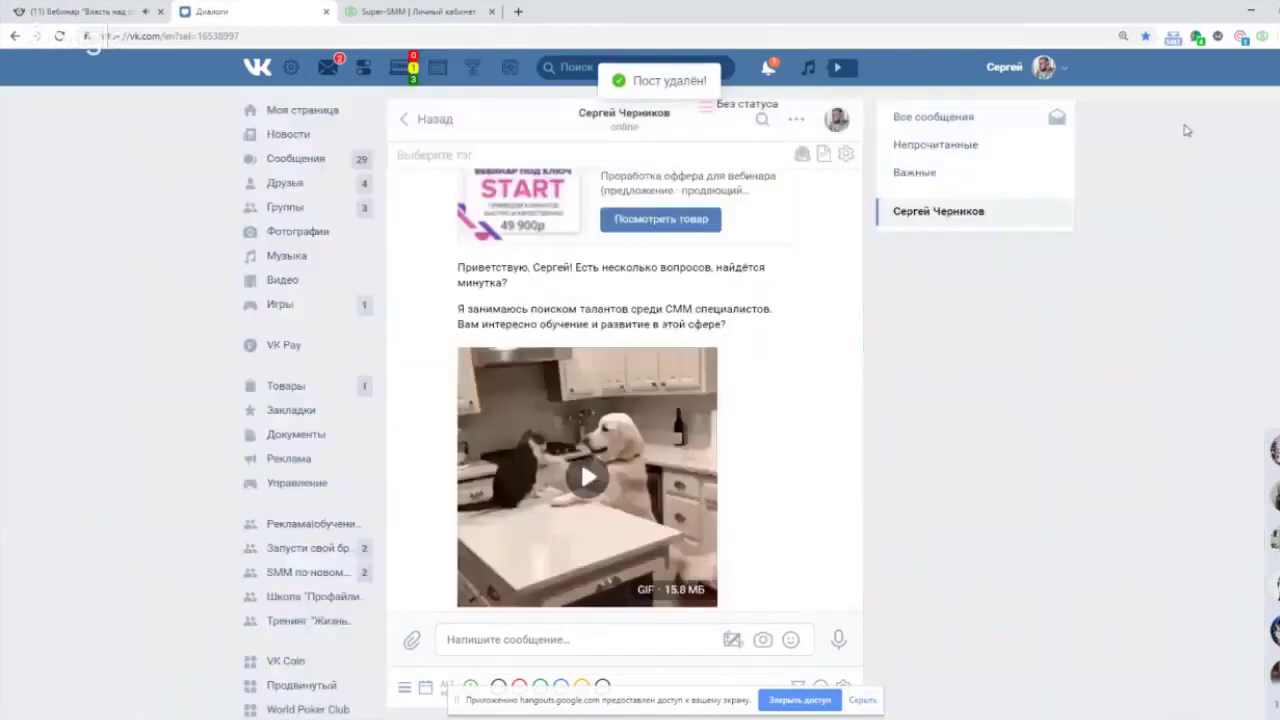
Go to my profile page and scroll down to the red-arrow screenshot post.
{"action": "left_click", "coordinate": [303, 111]}
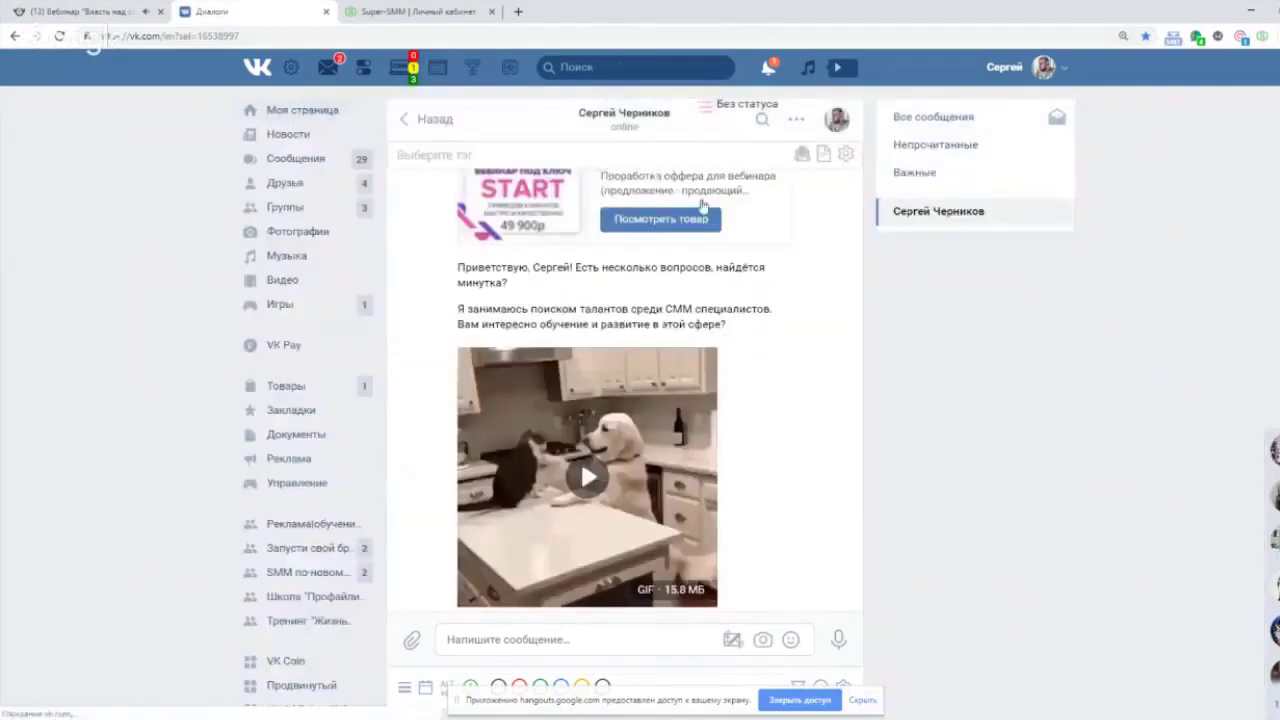
{"action": "scroll", "coordinate": [1063, 358], "scroll_direction": "down", "scroll_amount": 10}
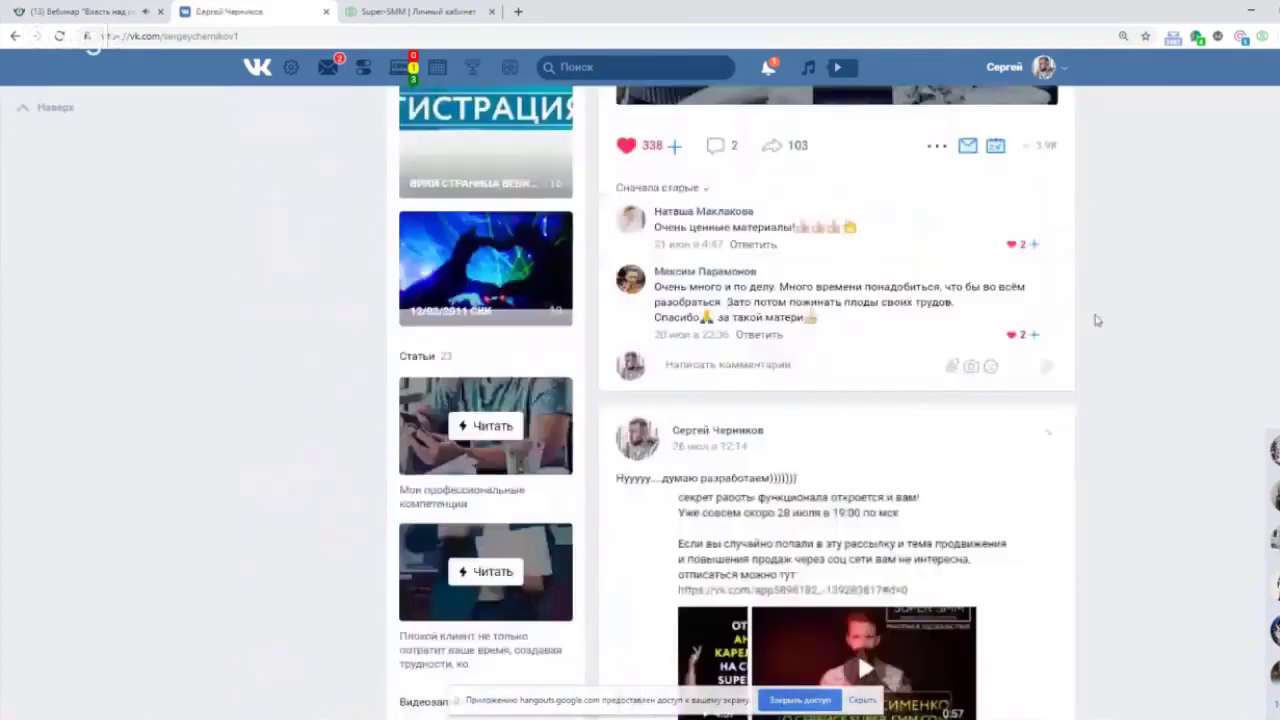
{"action": "scroll", "coordinate": [1074, 229], "scroll_direction": "up", "scroll_amount": 1}
{"action": "scroll", "coordinate": [1171, 334], "scroll_direction": "down", "scroll_amount": 8}
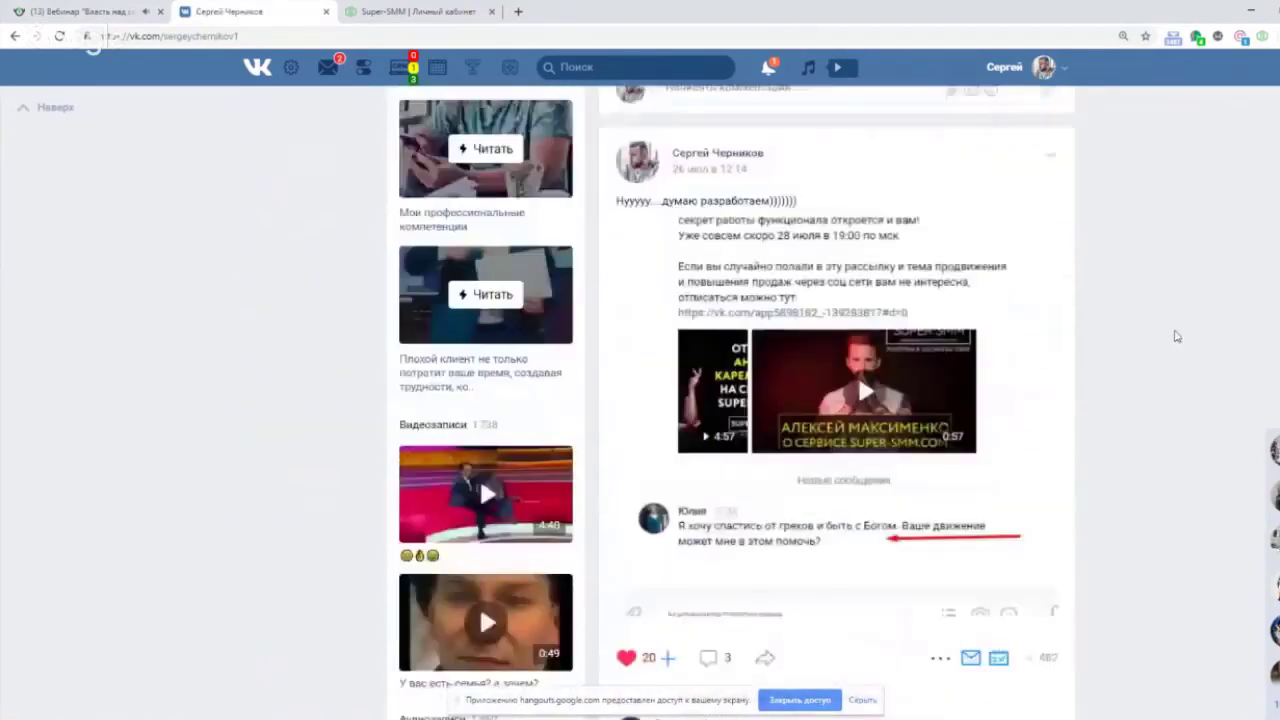
{"action": "scroll", "coordinate": [1176, 336], "scroll_direction": "down", "scroll_amount": 1}
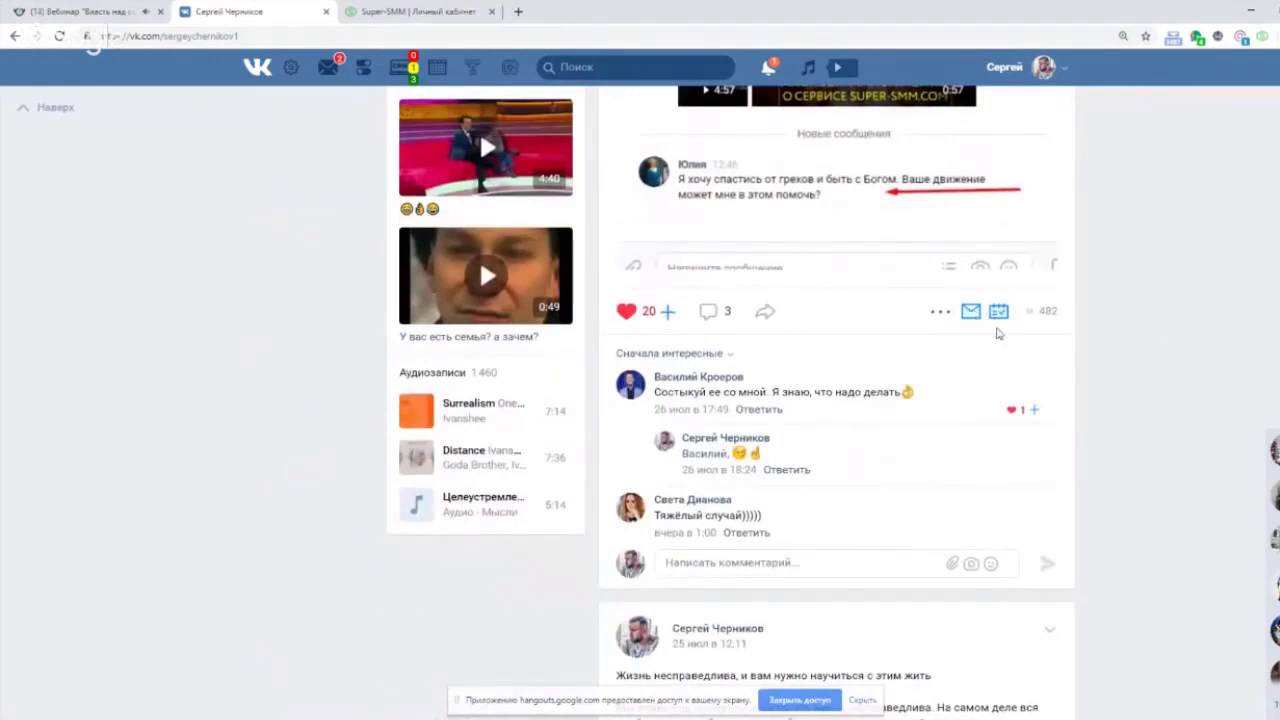
Try the post's copy options, including На всех страницах, then cancel without copying.
{"action": "left_click", "coordinate": [1000, 312]}
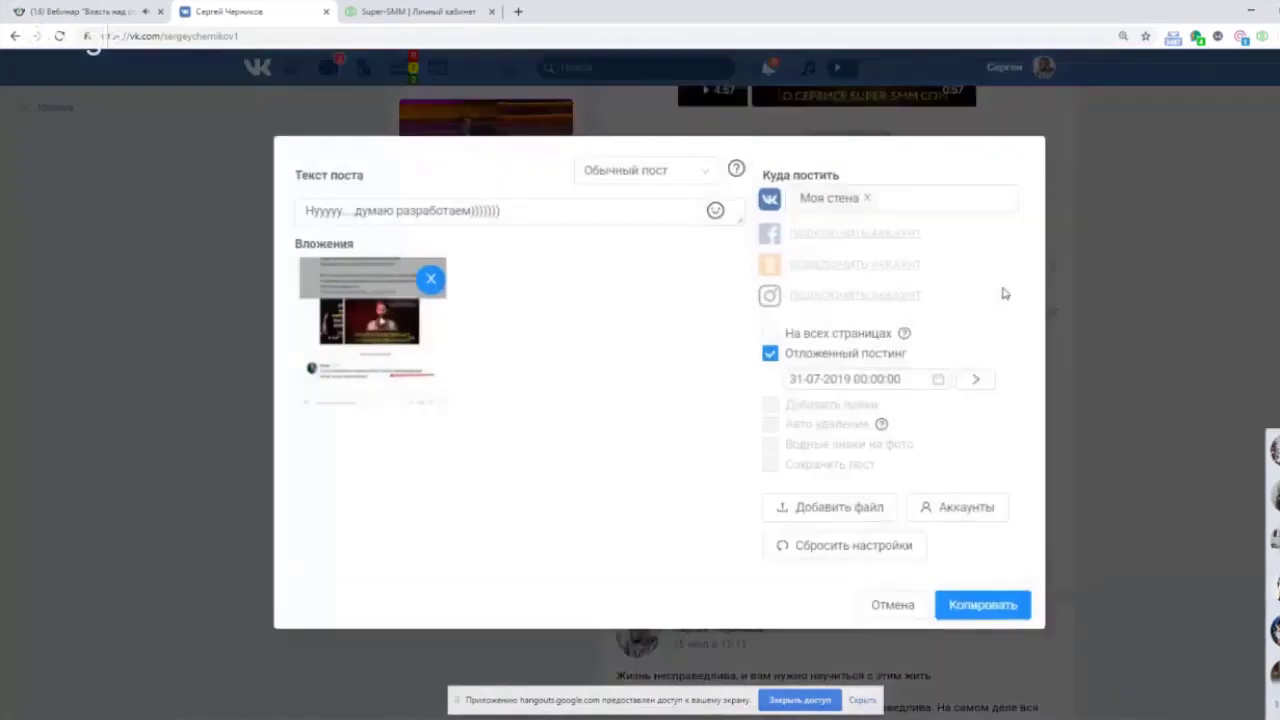
{"action": "left_click", "coordinate": [917, 200]}
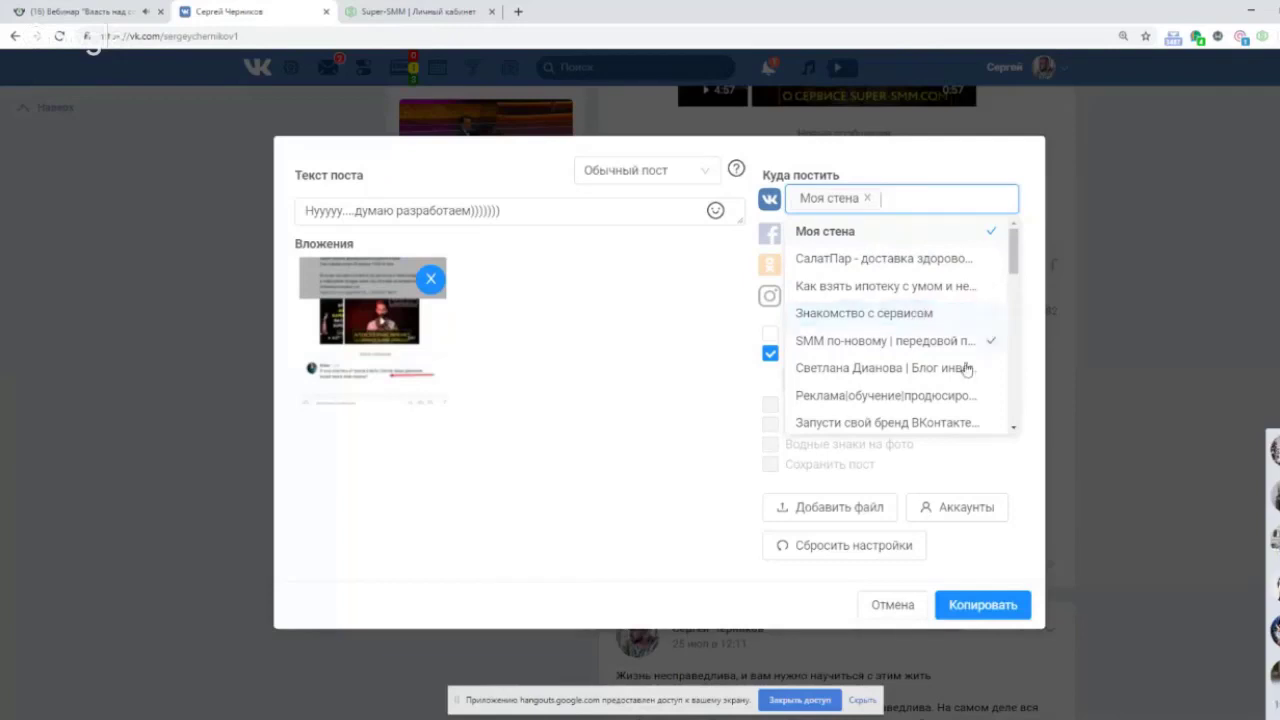
{"action": "left_click", "coordinate": [940, 472]}
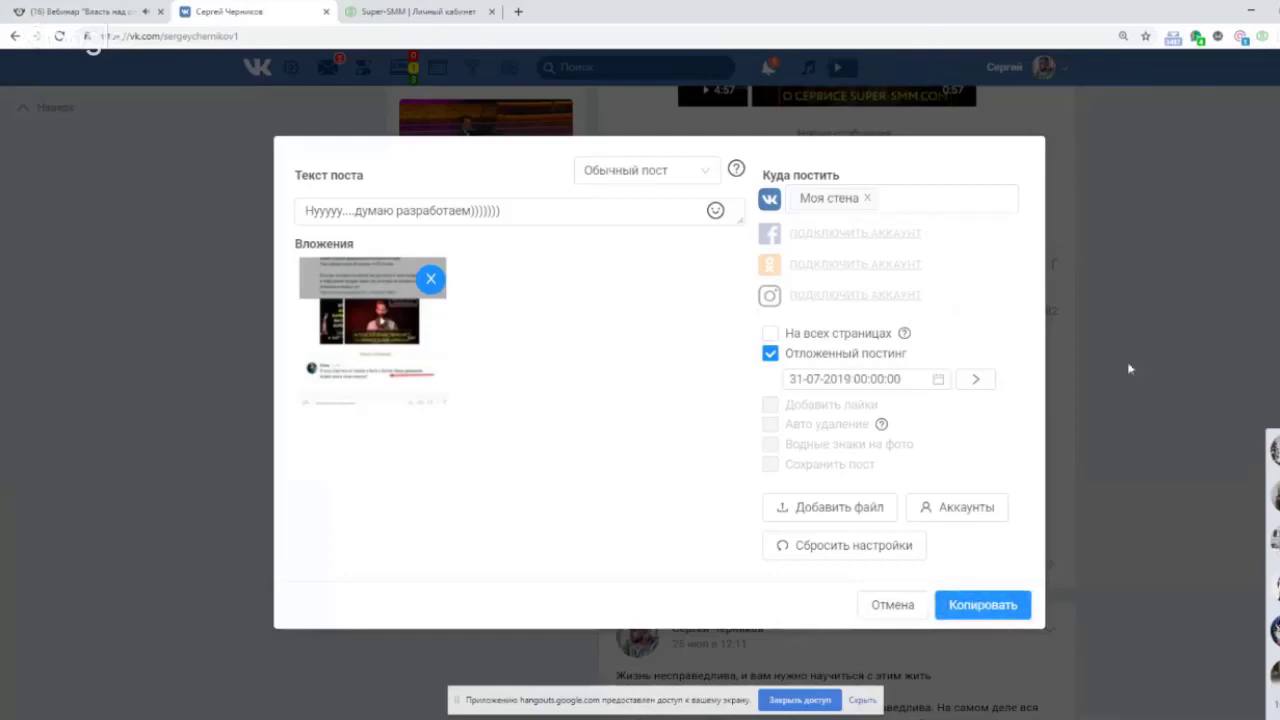
{"action": "left_click", "coordinate": [828, 343]}
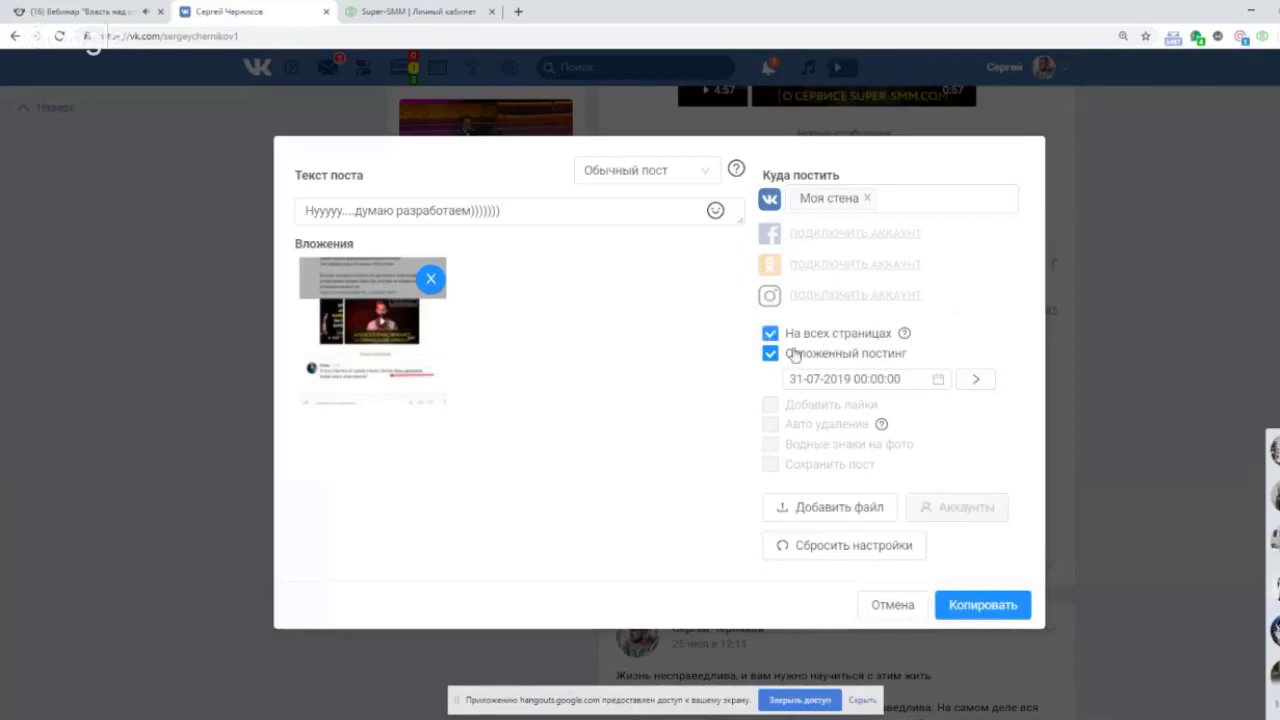
{"action": "left_click", "coordinate": [1063, 514]}
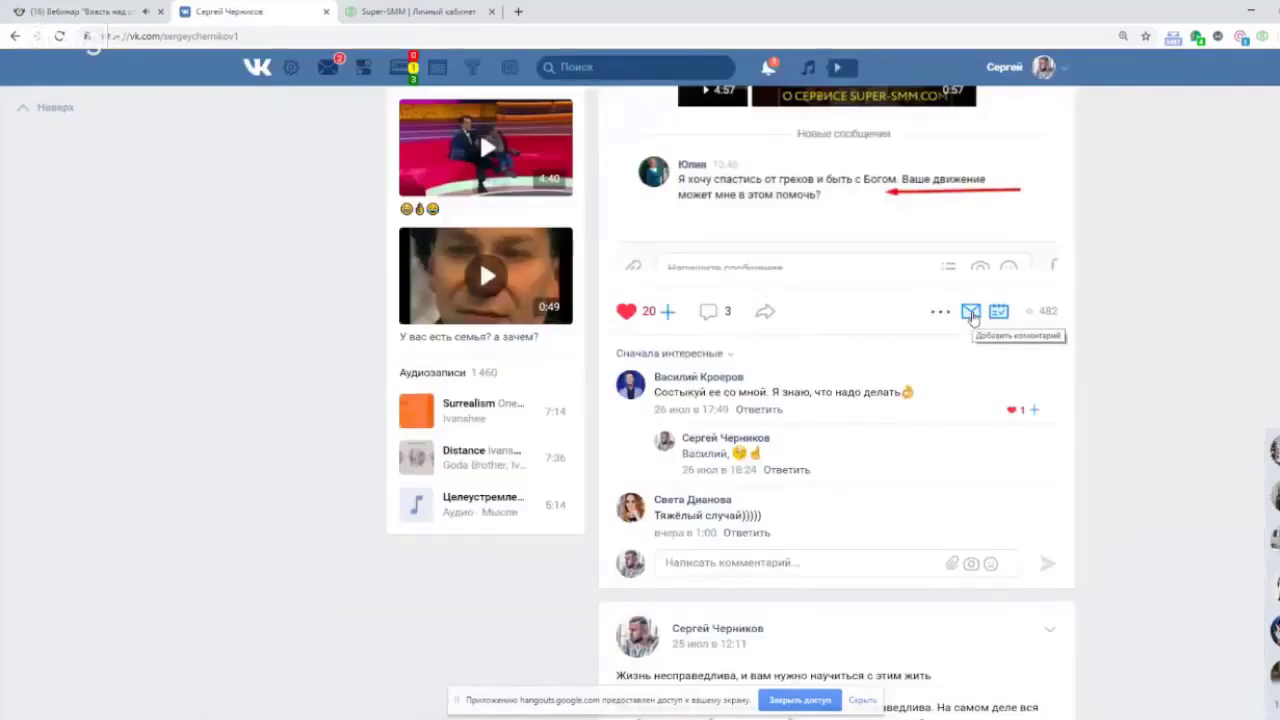
Start a delayed comment on the post, choosing the commenting account and a 1-minute delay.
{"action": "left_click", "coordinate": [971, 313]}
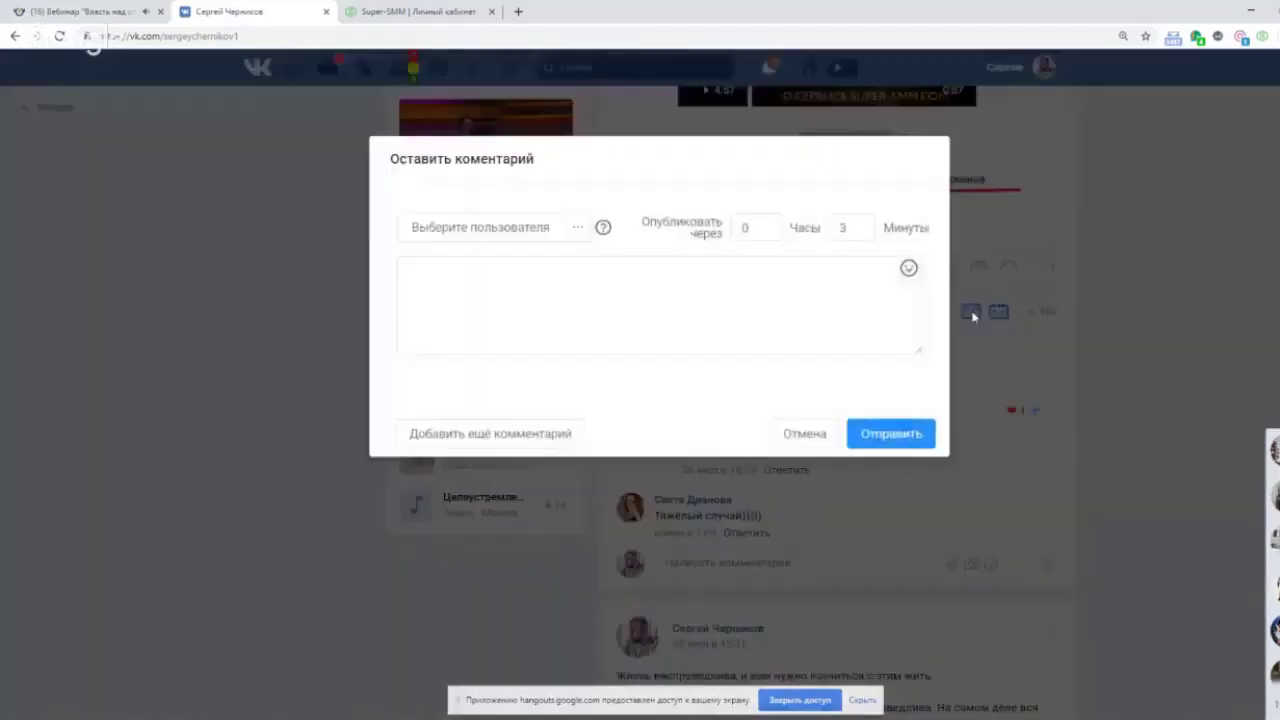
{"action": "left_click", "coordinate": [580, 241]}
{"action": "left_click", "coordinate": [464, 306]}
{"action": "left_click", "coordinate": [578, 298]}
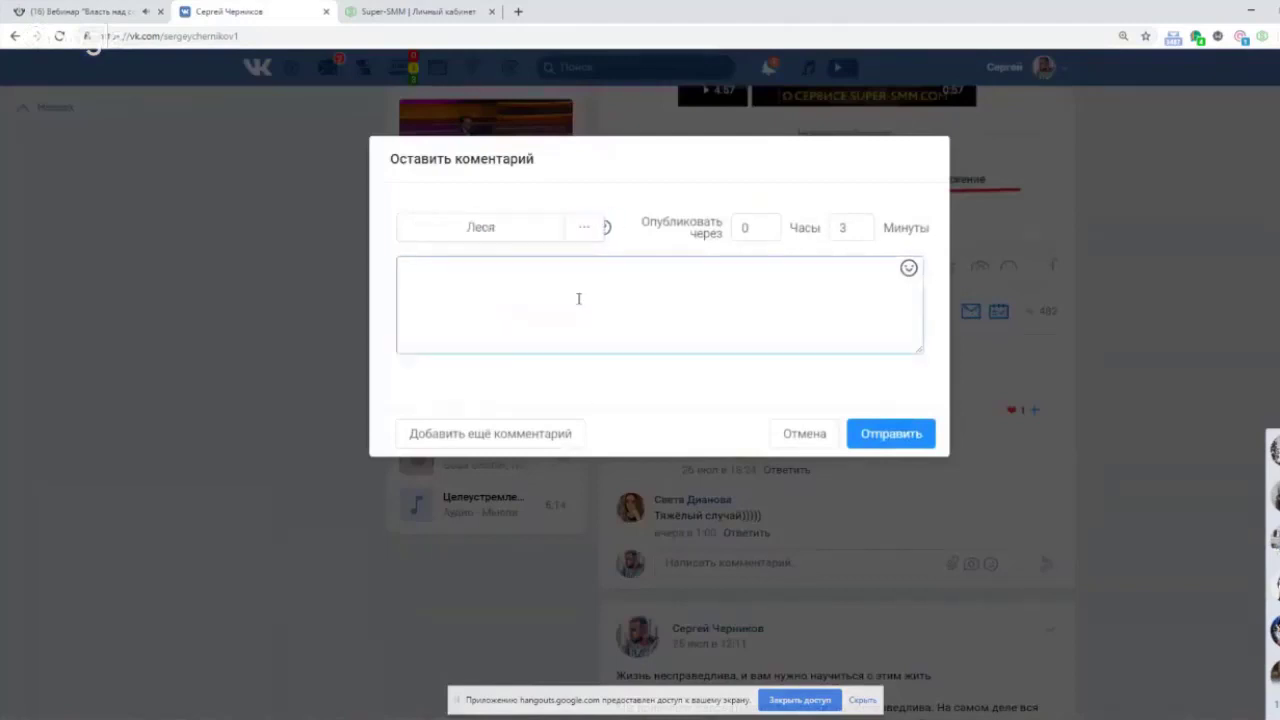
{"action": "left_click", "coordinate": [533, 297]}
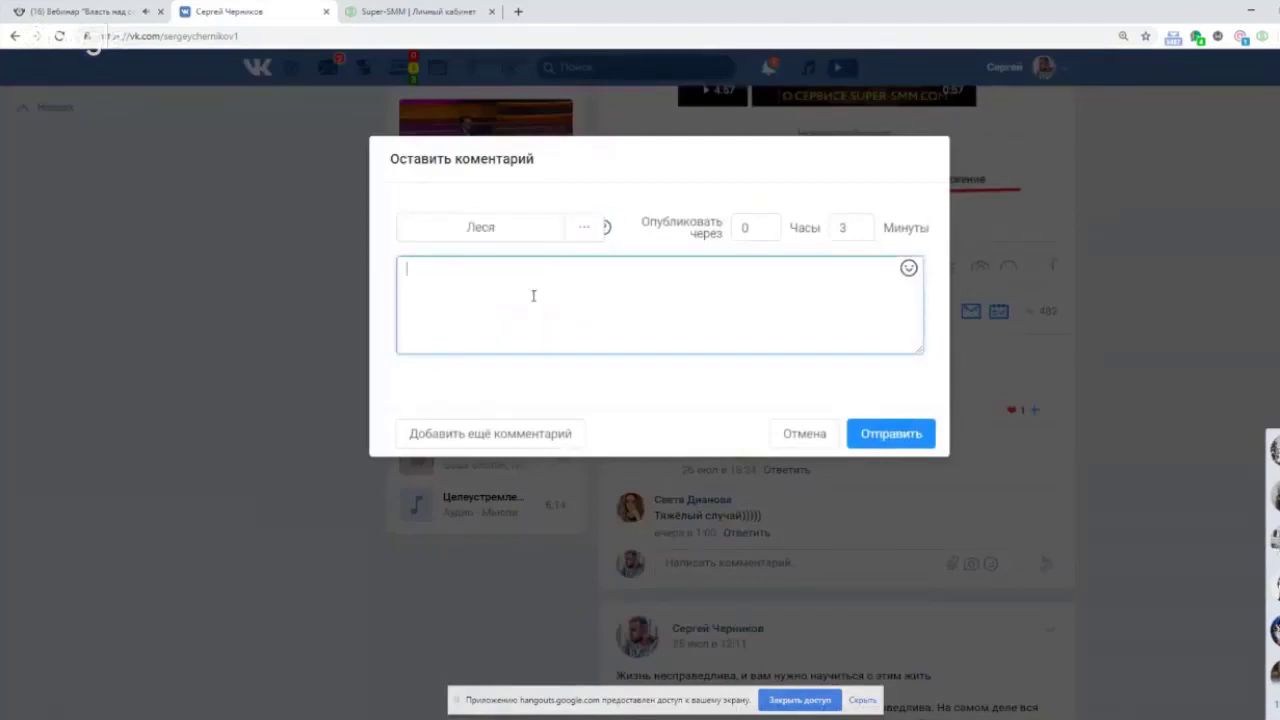
{"action": "left_click", "coordinate": [869, 222]}
{"action": "left_click", "coordinate": [870, 222]}
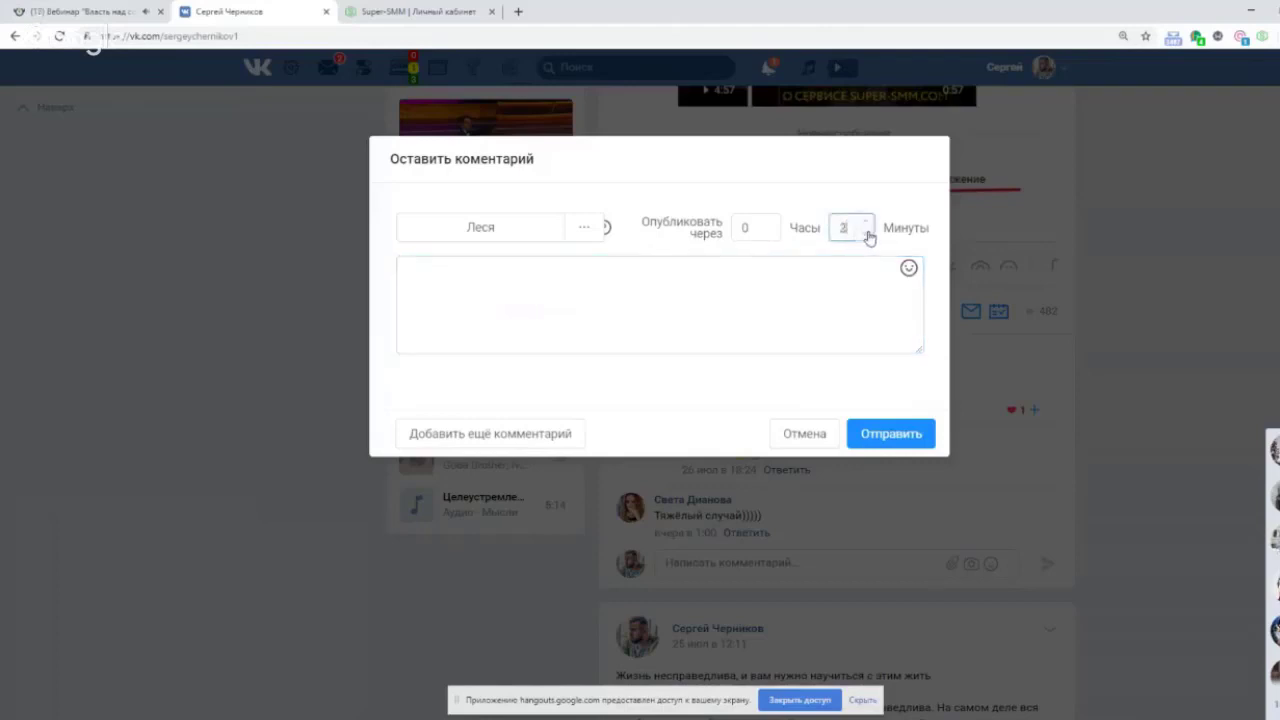
Enter the comment 'да, смешно', add two more comment blocks, and send.
{"action": "left_click", "coordinate": [716, 284]}
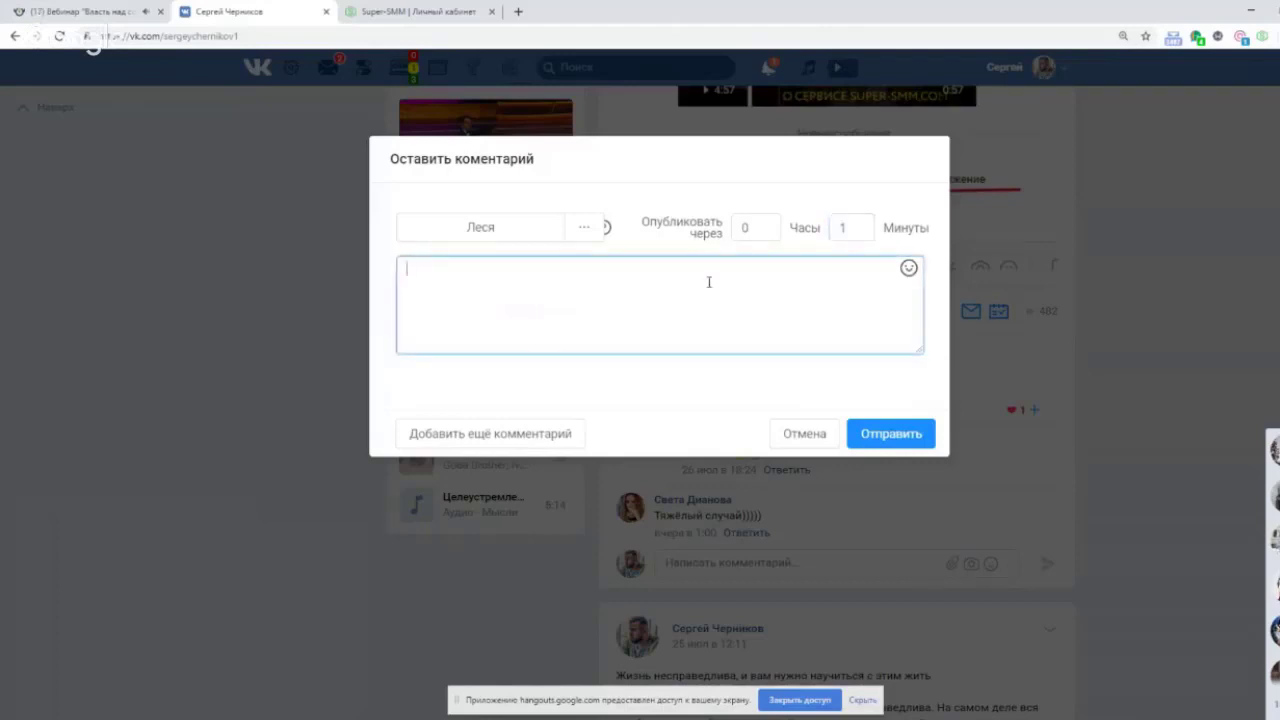
{"action": "type", "text": "да, смешно"}
{"action": "left_click", "coordinate": [555, 445]}
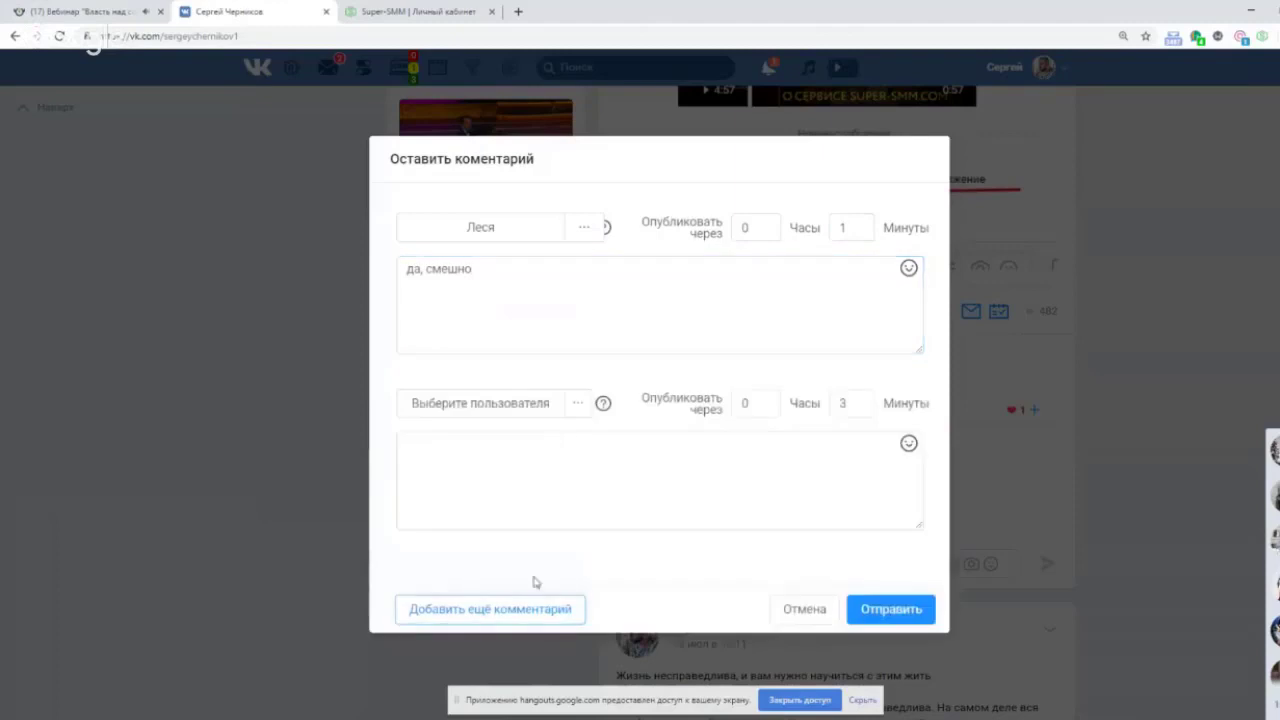
{"action": "left_click", "coordinate": [530, 616]}
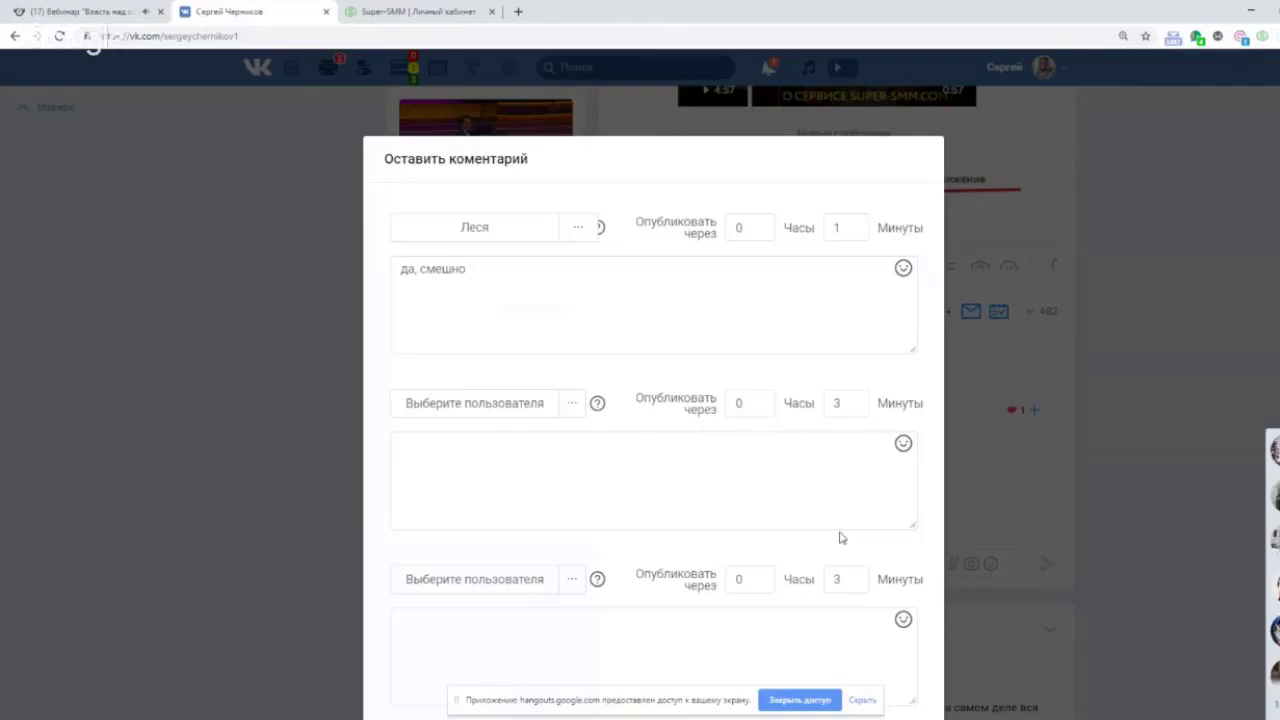
{"action": "scroll", "coordinate": [815, 540], "scroll_direction": "down", "scroll_amount": 2}
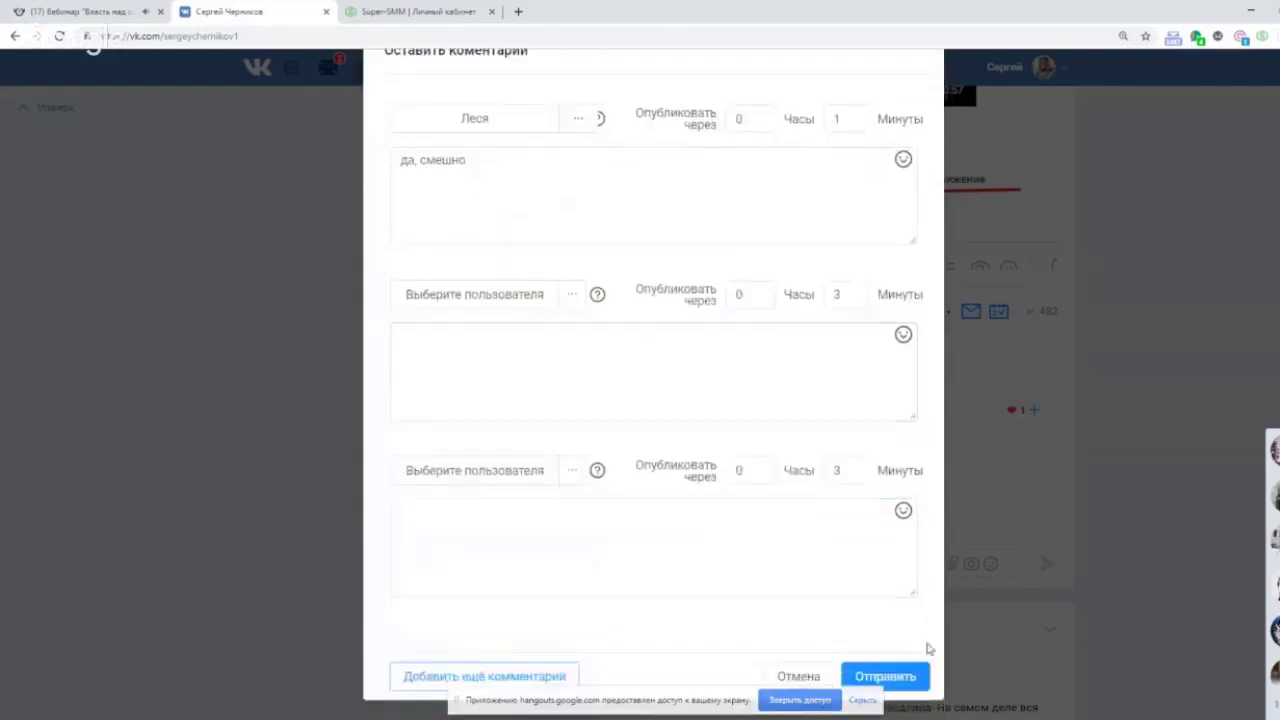
{"action": "scroll", "coordinate": [895, 525], "scroll_direction": "up", "scroll_amount": 2}
{"action": "scroll", "coordinate": [895, 525], "scroll_direction": "down", "scroll_amount": 2}
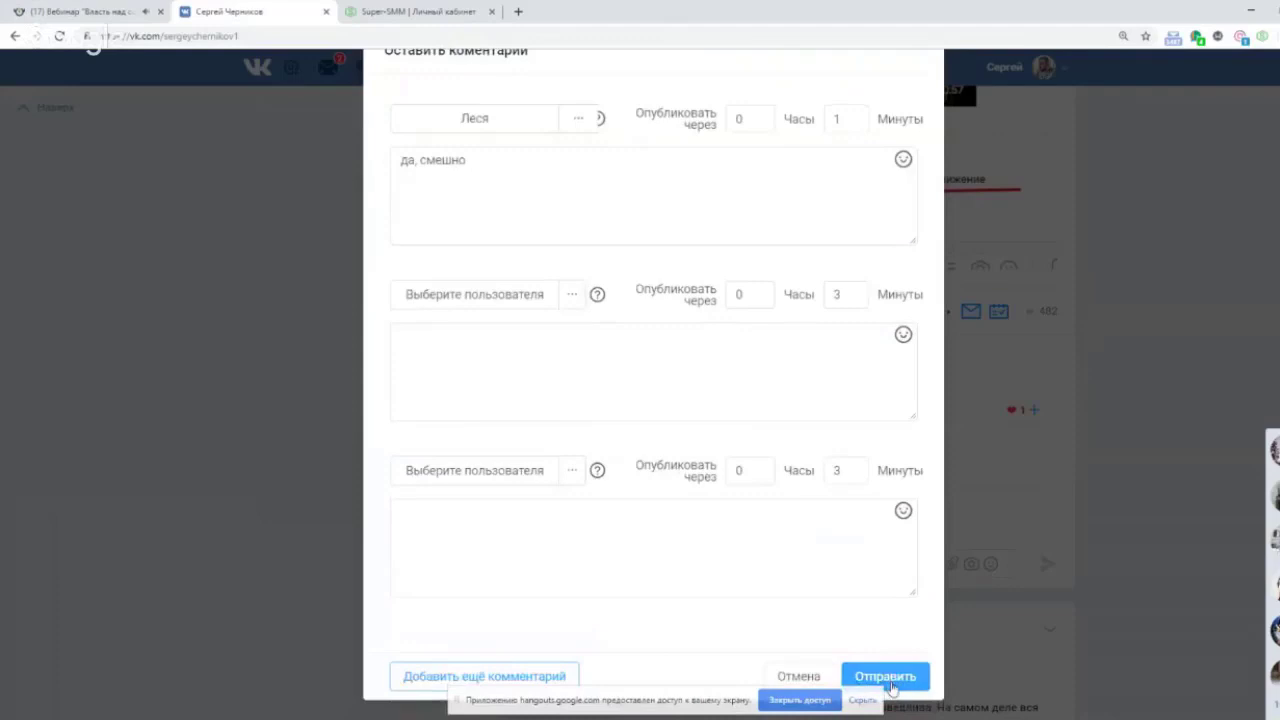
{"action": "left_click", "coordinate": [887, 679]}
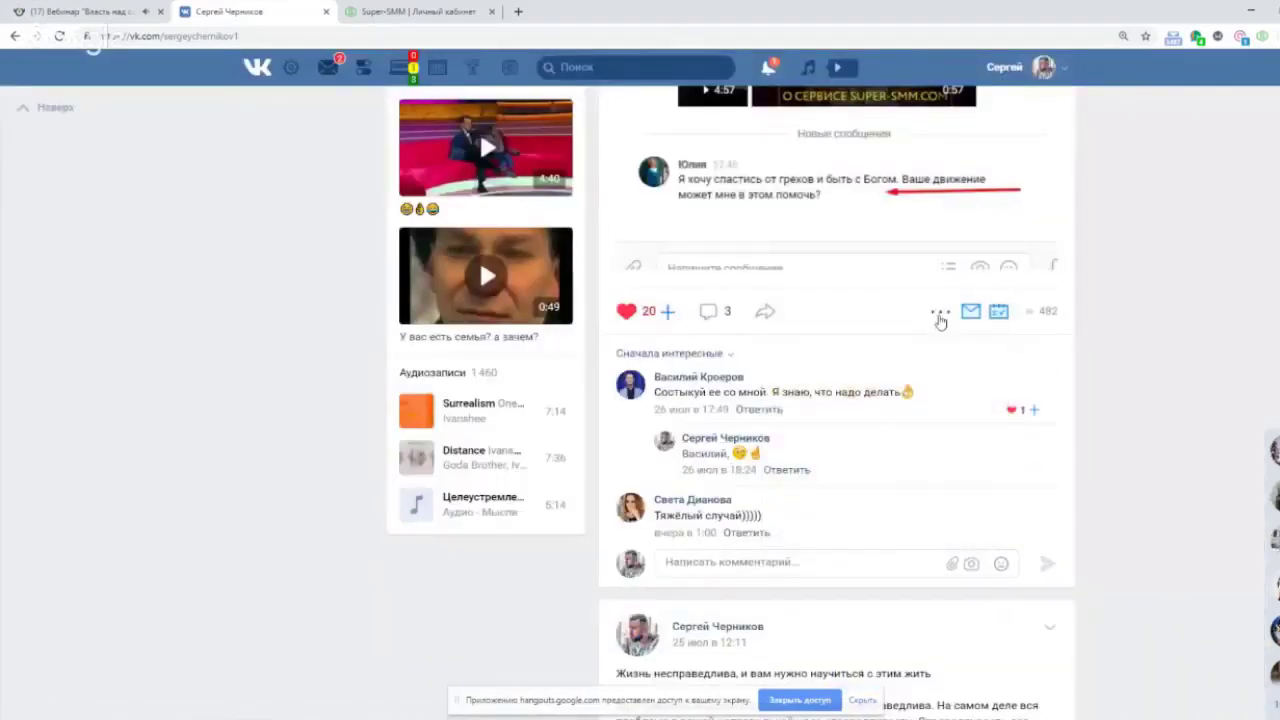
Start a giveaway on the post, draw a winner among users who liked it, and confirm.
{"action": "mouse_move", "coordinate": [939, 316]}
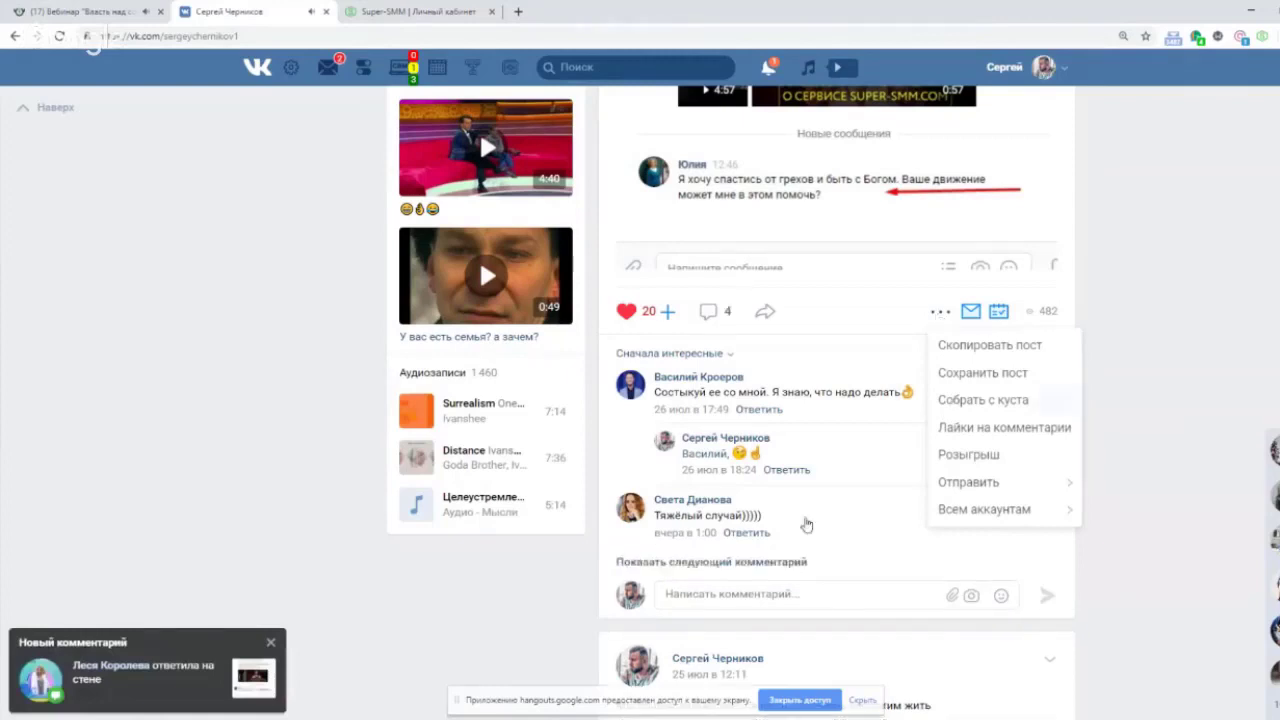
{"action": "left_click", "coordinate": [766, 564]}
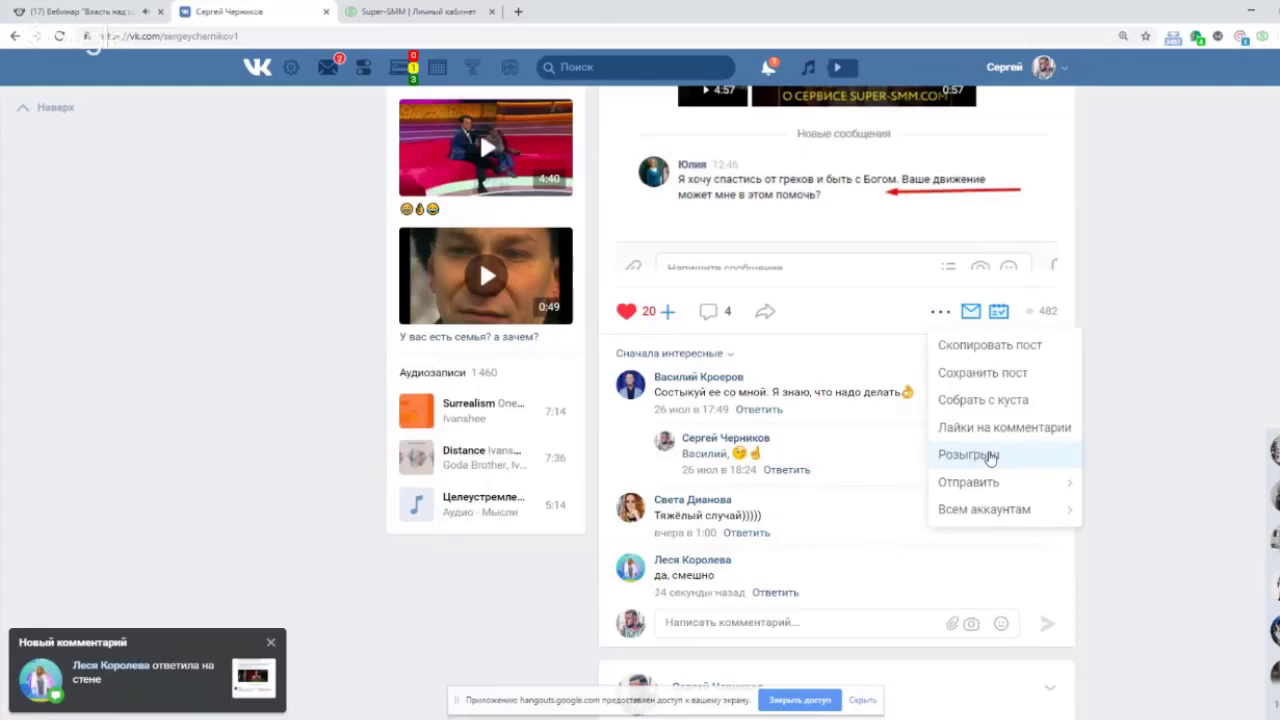
{"action": "left_click", "coordinate": [990, 455]}
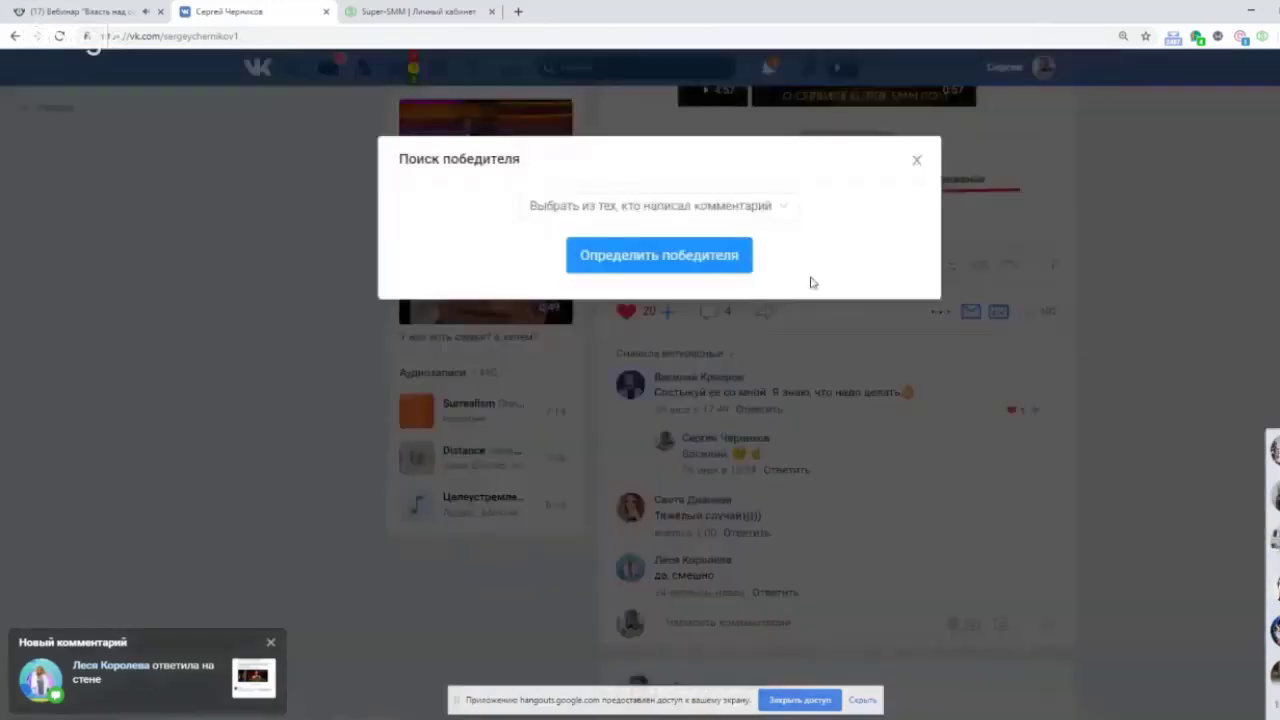
{"action": "left_click", "coordinate": [787, 204]}
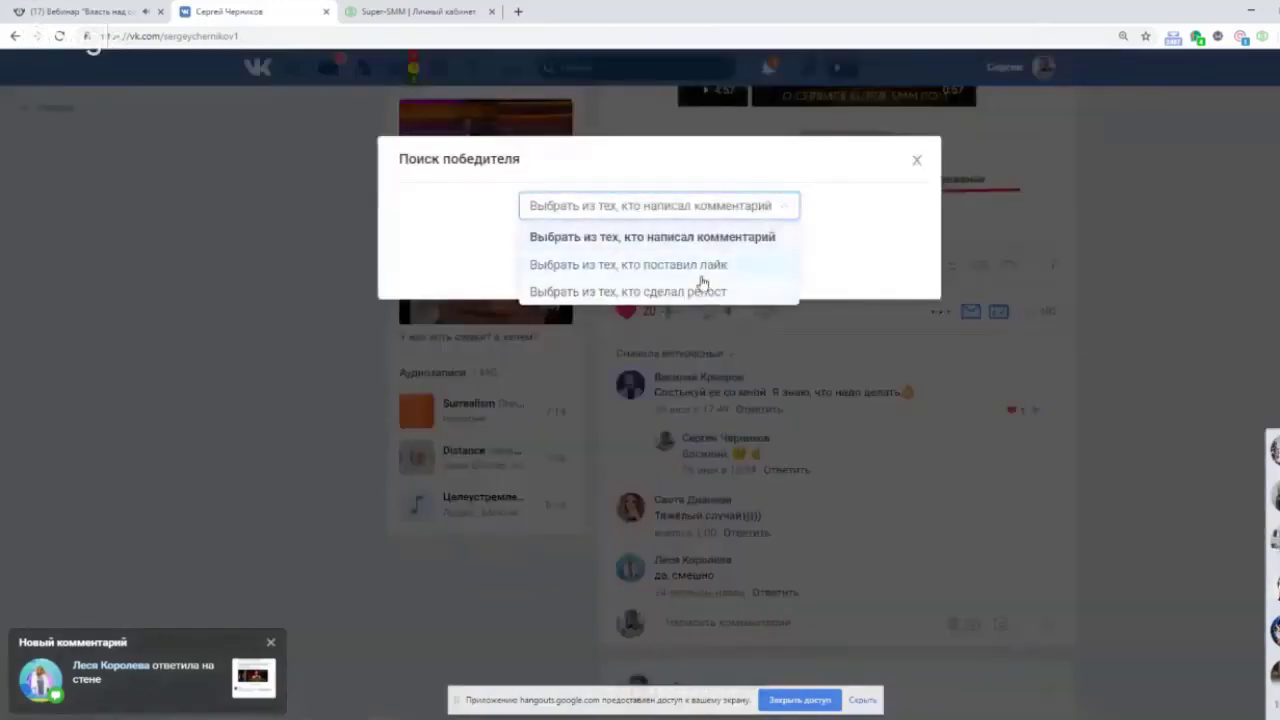
{"action": "left_click", "coordinate": [702, 266]}
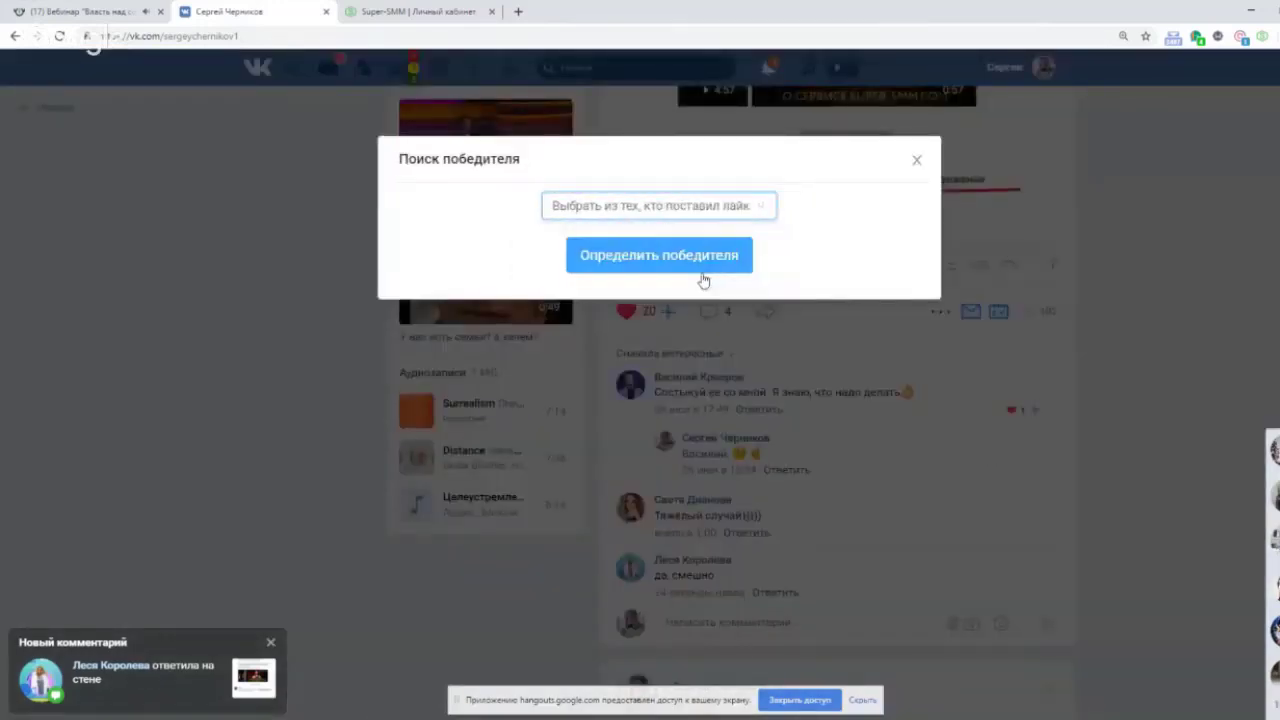
{"action": "left_click", "coordinate": [711, 270]}
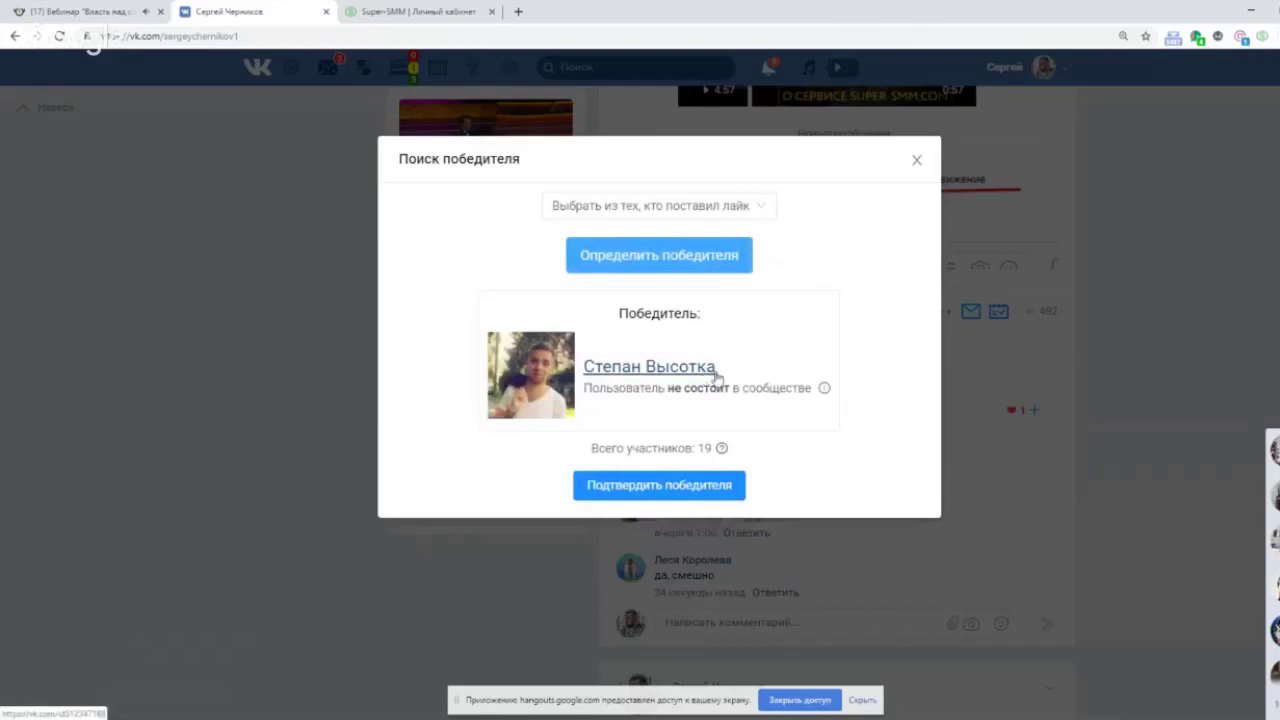
{"action": "left_click", "coordinate": [706, 486]}
Preview the congratulation message to the winner, cancel it, and draw a new winner.
{"action": "left_click", "coordinate": [884, 528]}
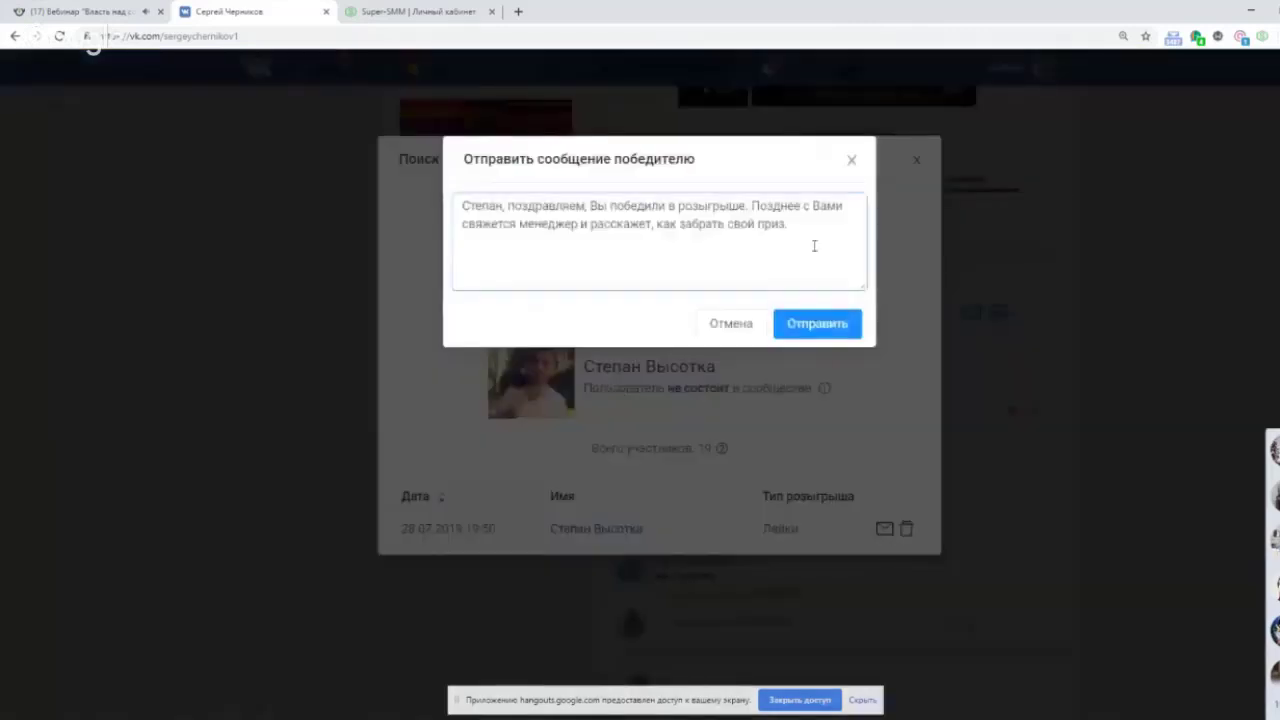
{"action": "left_click_drag", "start_coordinate": [463, 206], "coordinate": [779, 266]}
{"action": "left_click", "coordinate": [709, 273]}
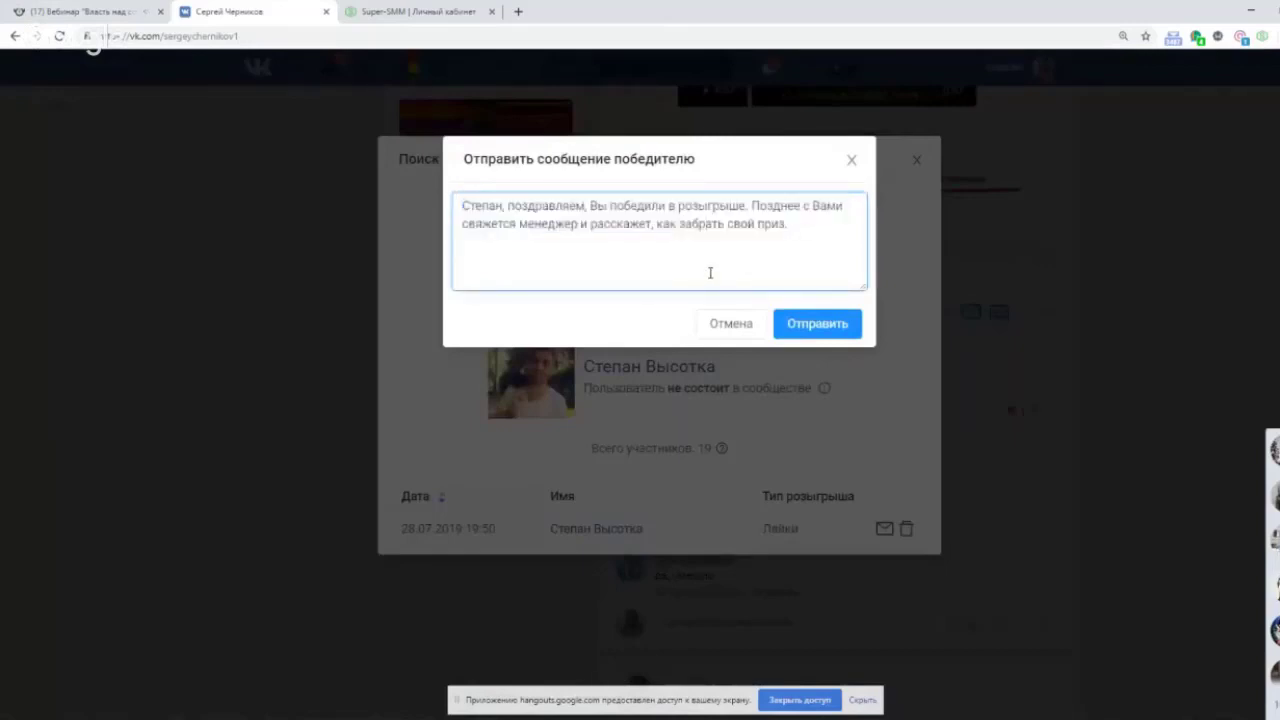
{"action": "left_click", "coordinate": [733, 331]}
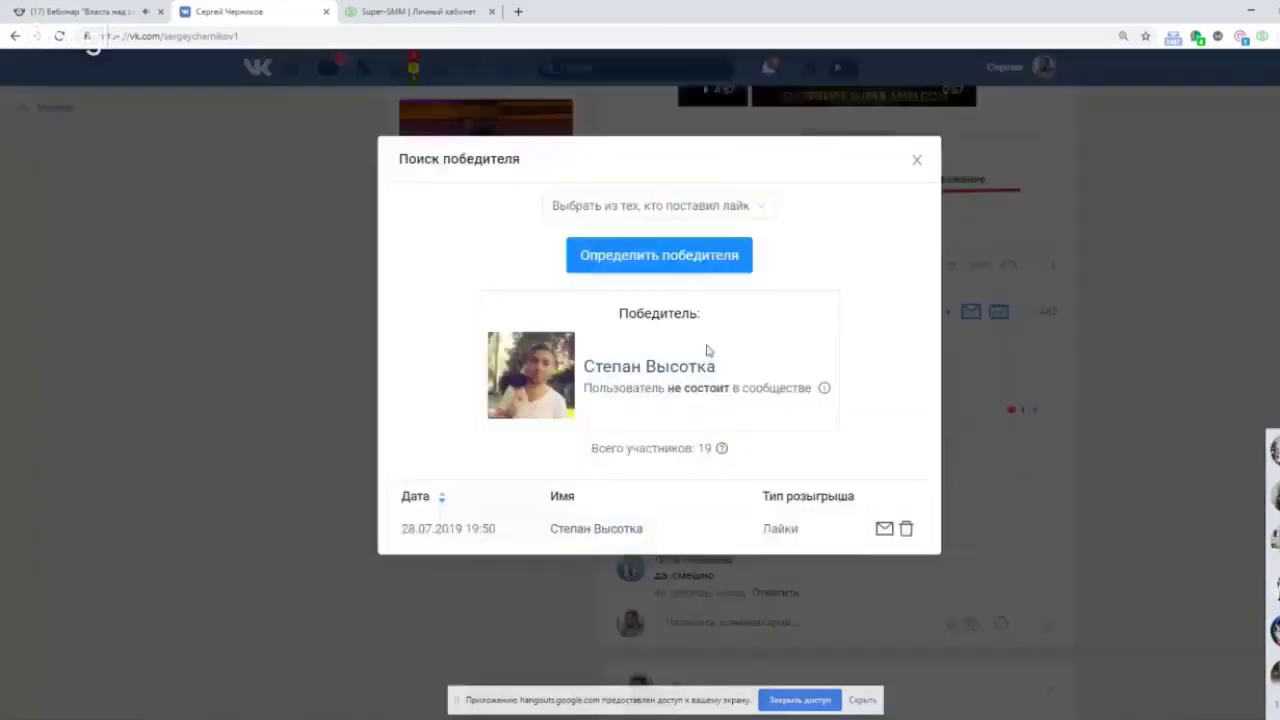
{"action": "left_click", "coordinate": [690, 263]}
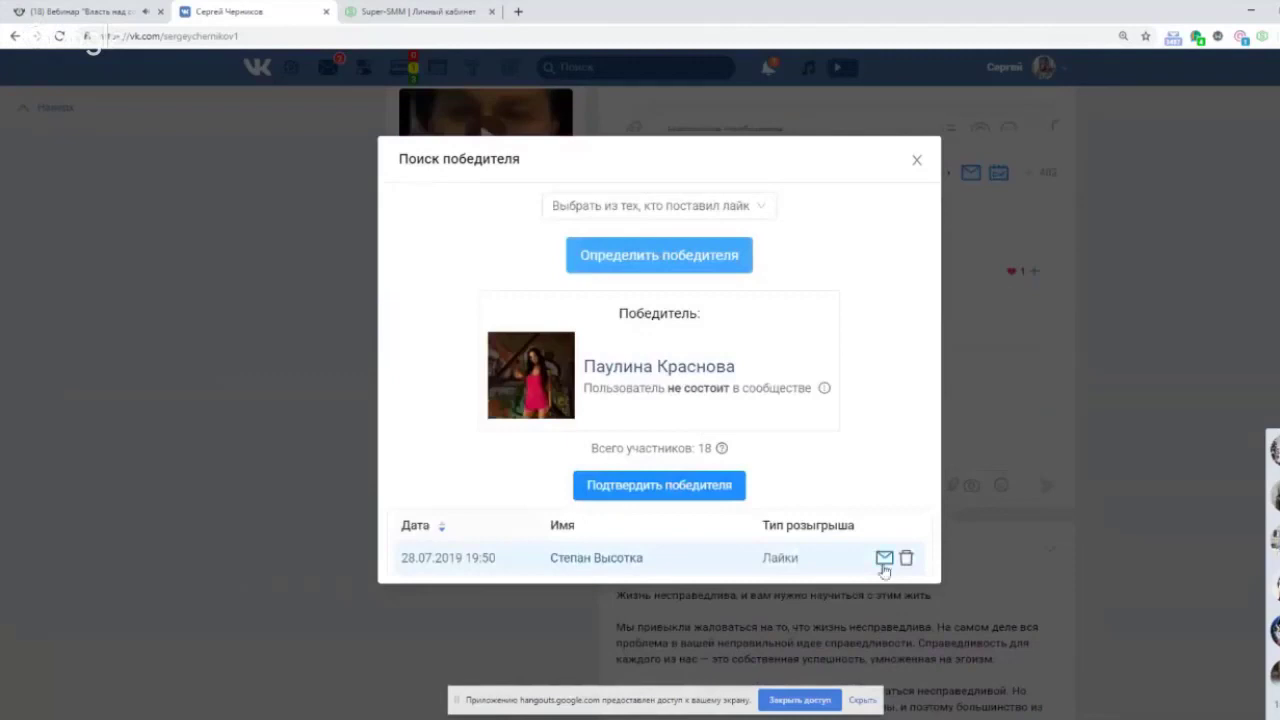
Repost the post to every connected account's wall using Всем аккаунтам > Всем репост.
{"action": "left_click", "coordinate": [916, 160]}
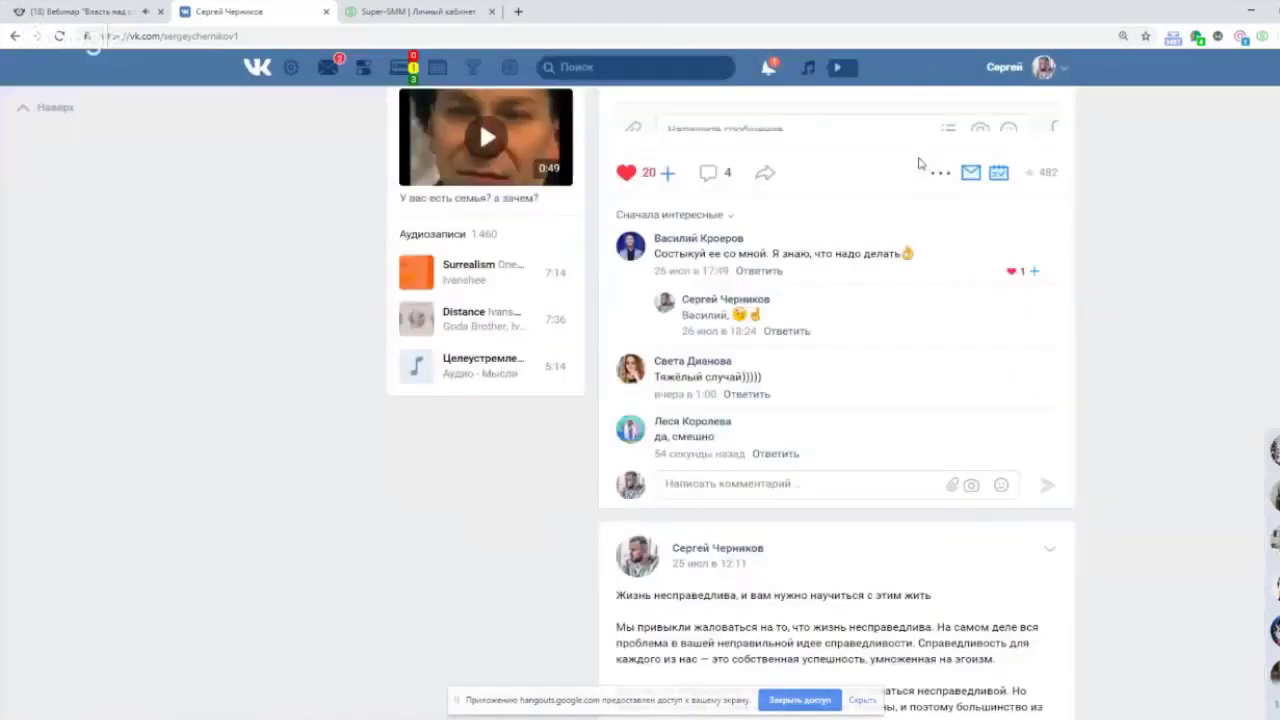
{"action": "mouse_move", "coordinate": [942, 178]}
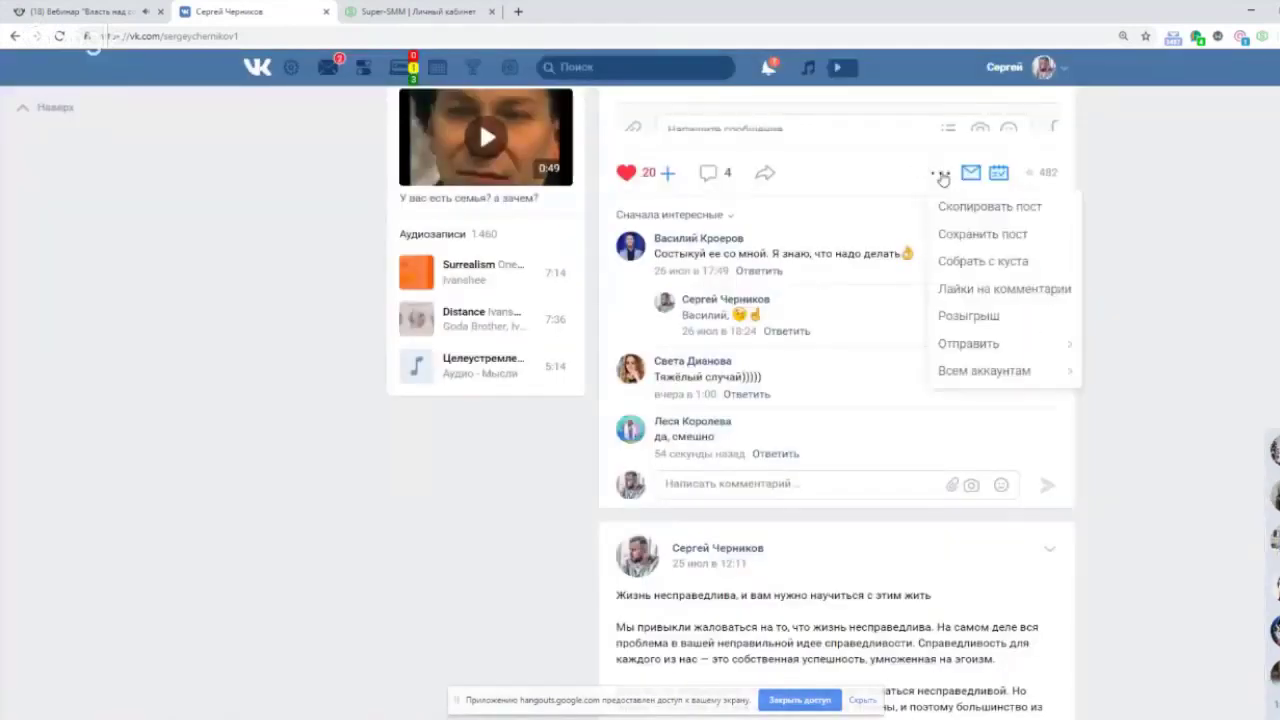
{"action": "mouse_move", "coordinate": [1012, 346]}
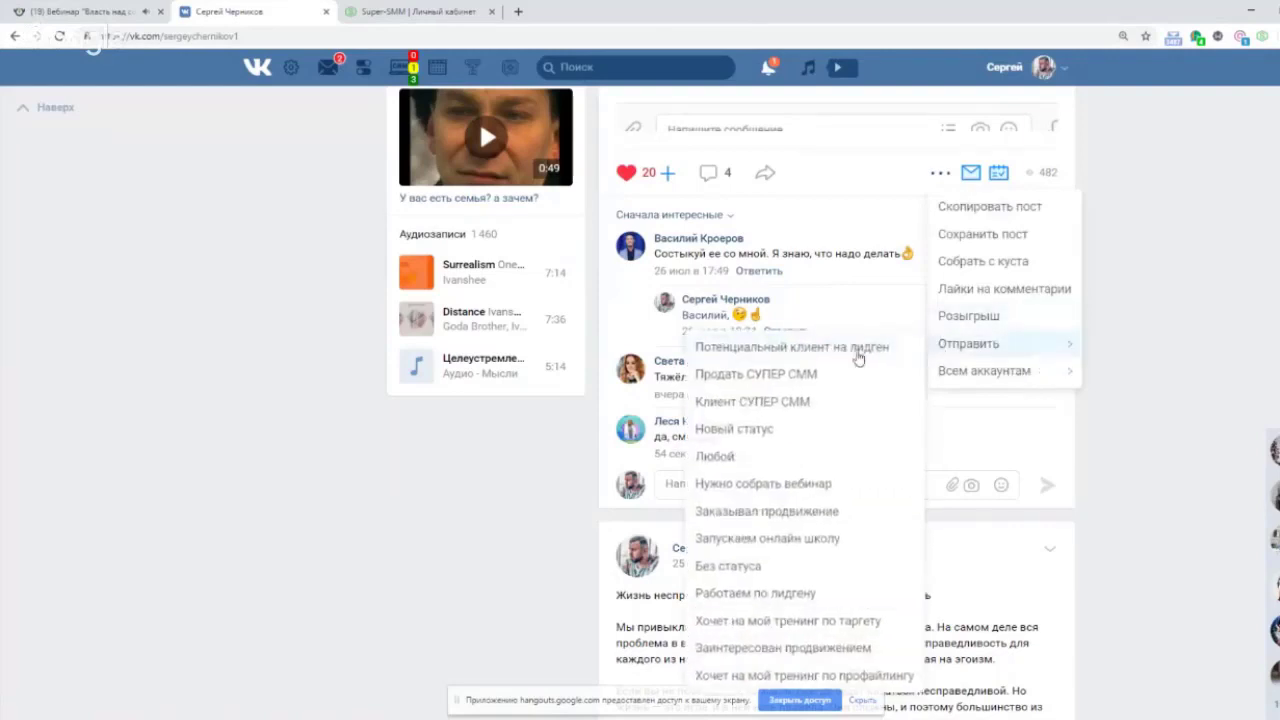
{"action": "mouse_move", "coordinate": [1023, 371]}
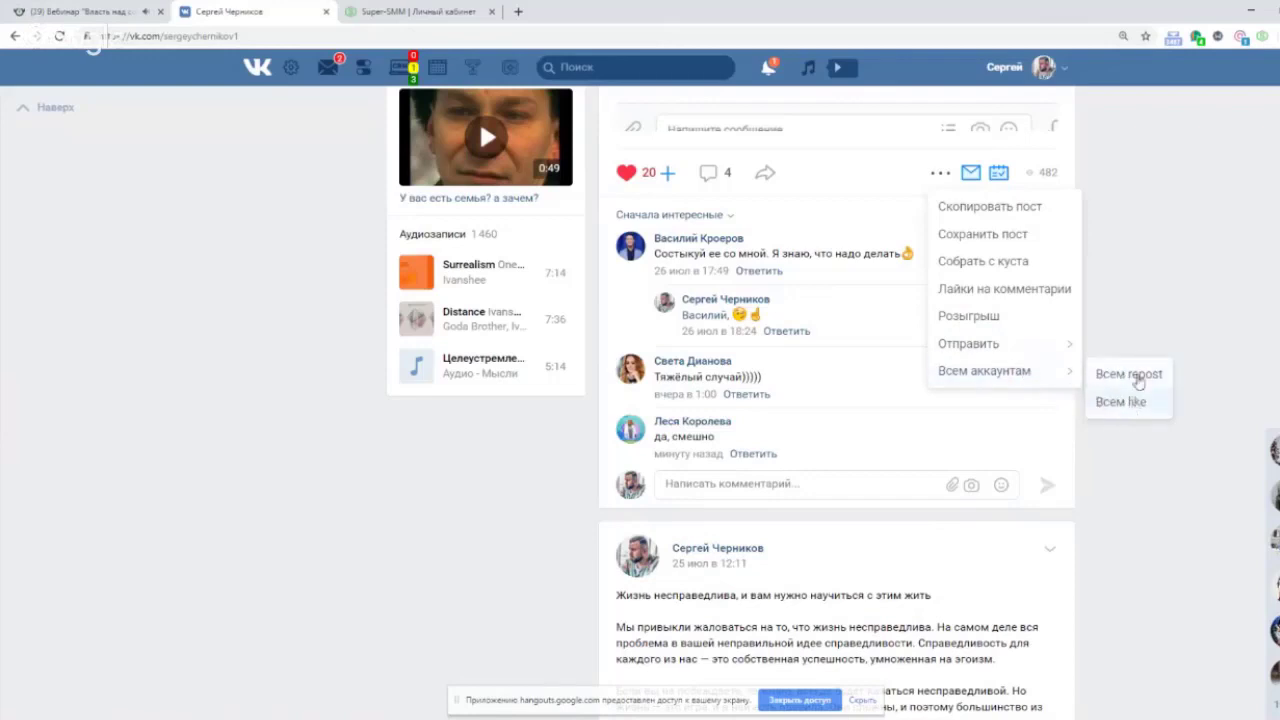
{"action": "left_click", "coordinate": [1134, 376]}
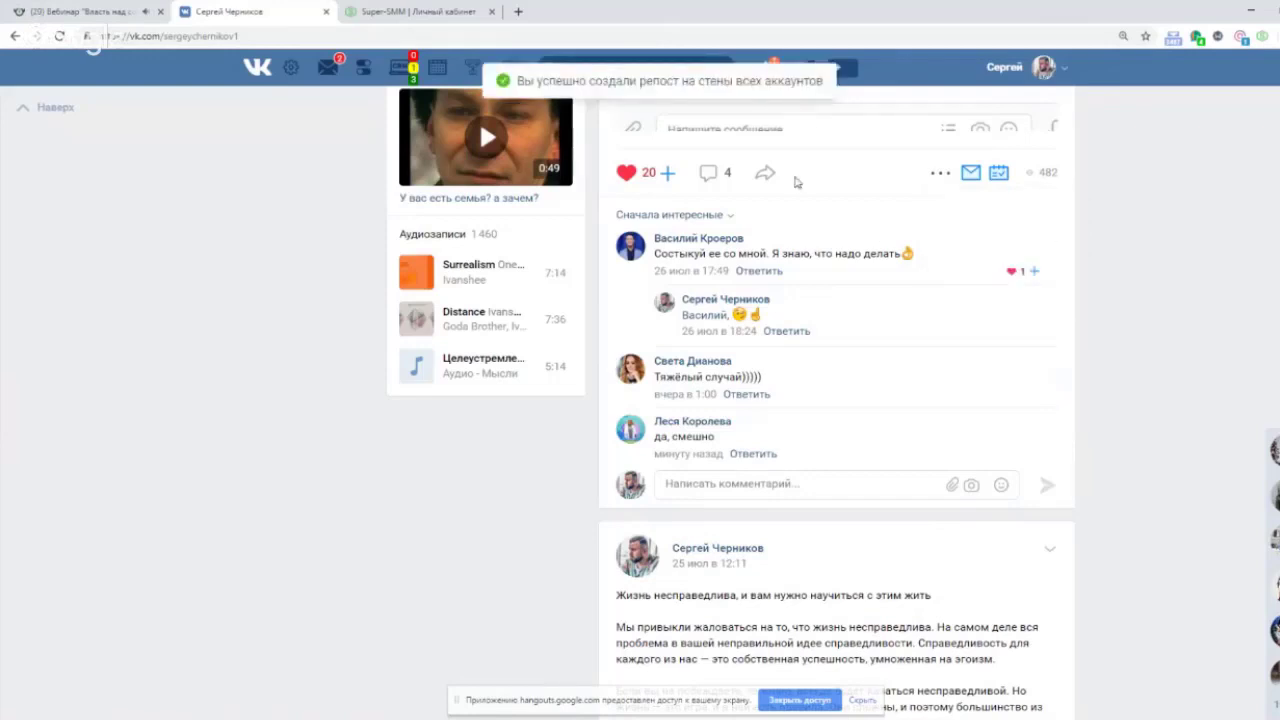
{"action": "mouse_move", "coordinate": [770, 178]}
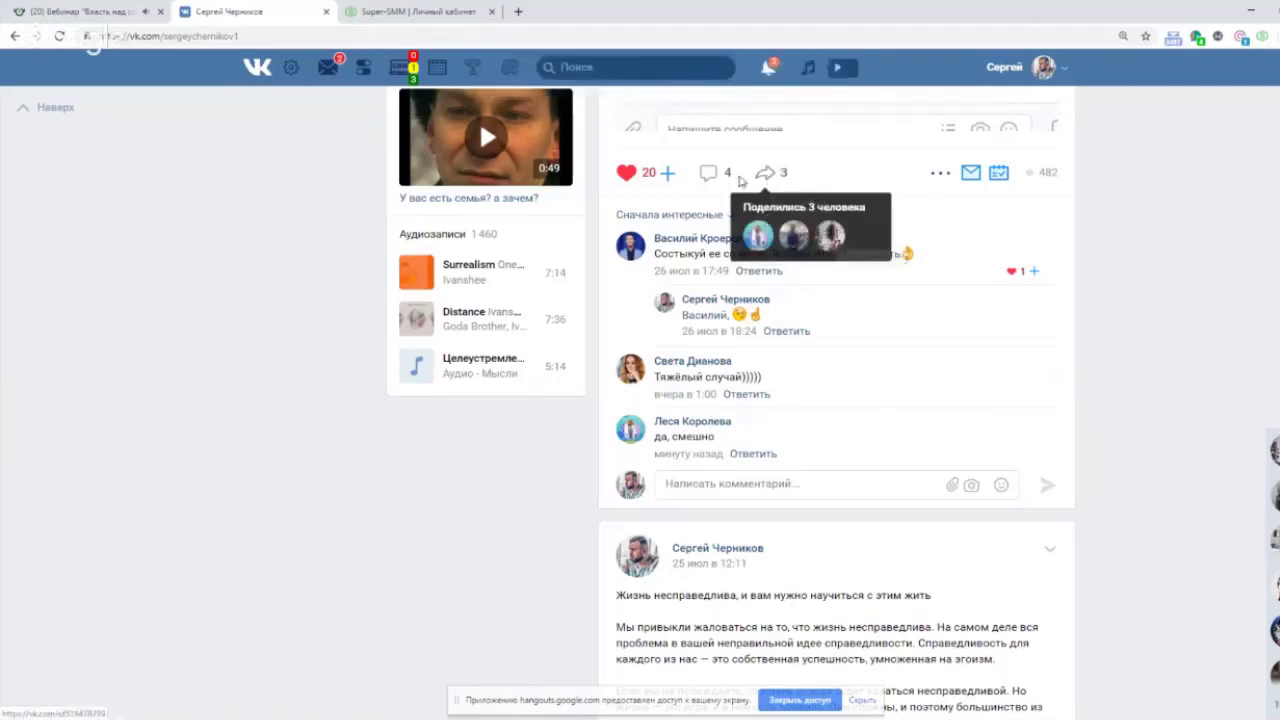
{"action": "scroll", "coordinate": [1138, 262], "scroll_direction": "up", "scroll_amount": 3}
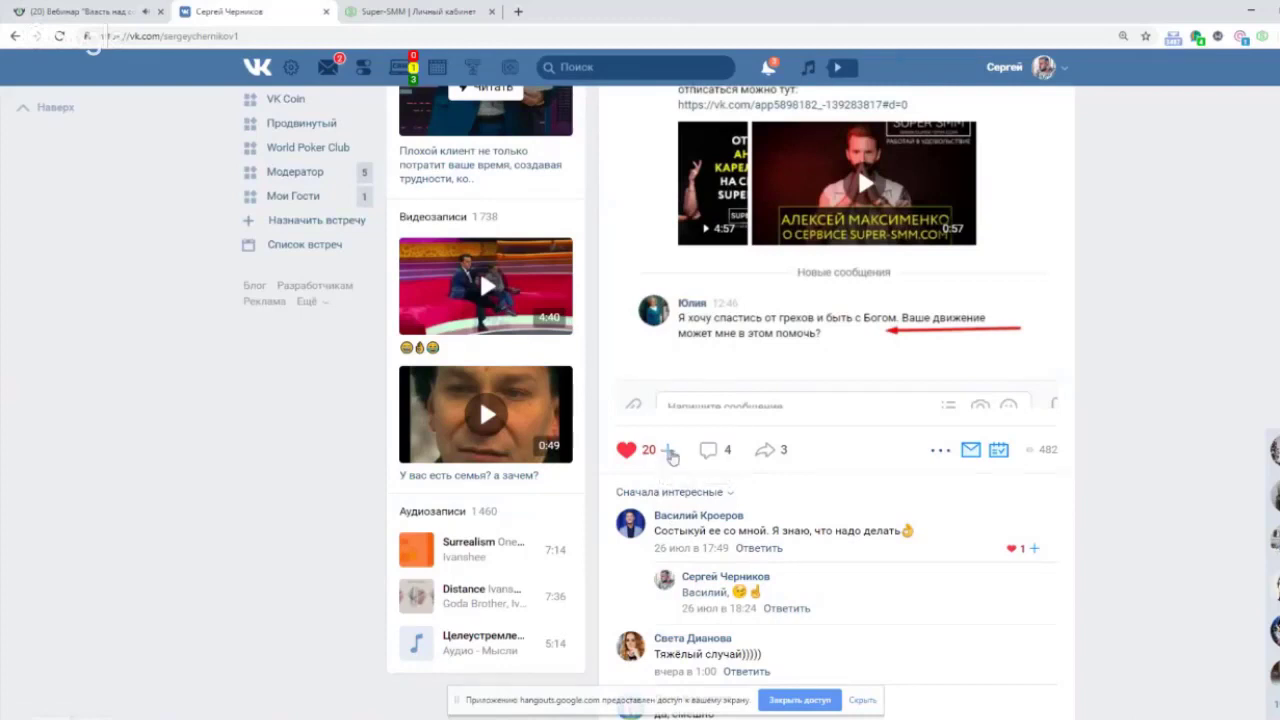
Launch auto-liking of the post with the like count set to 10.
{"action": "left_click", "coordinate": [670, 452]}
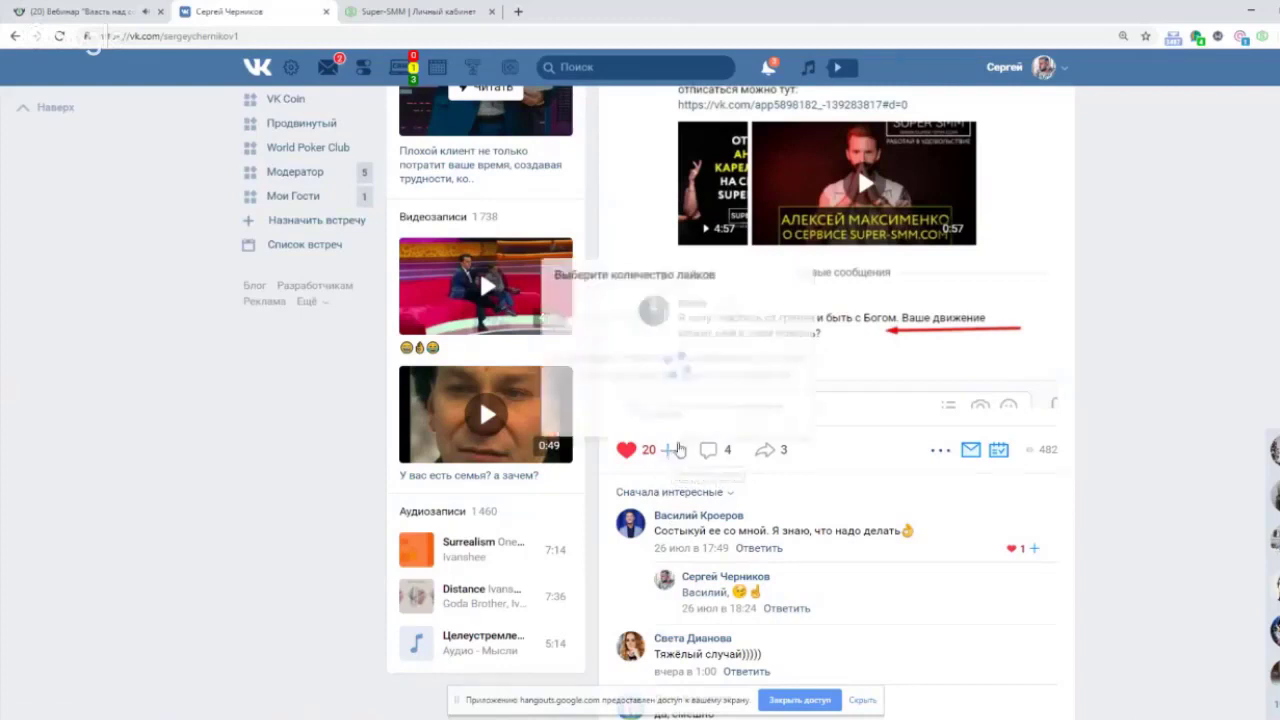
{"action": "left_click", "coordinate": [745, 137]}
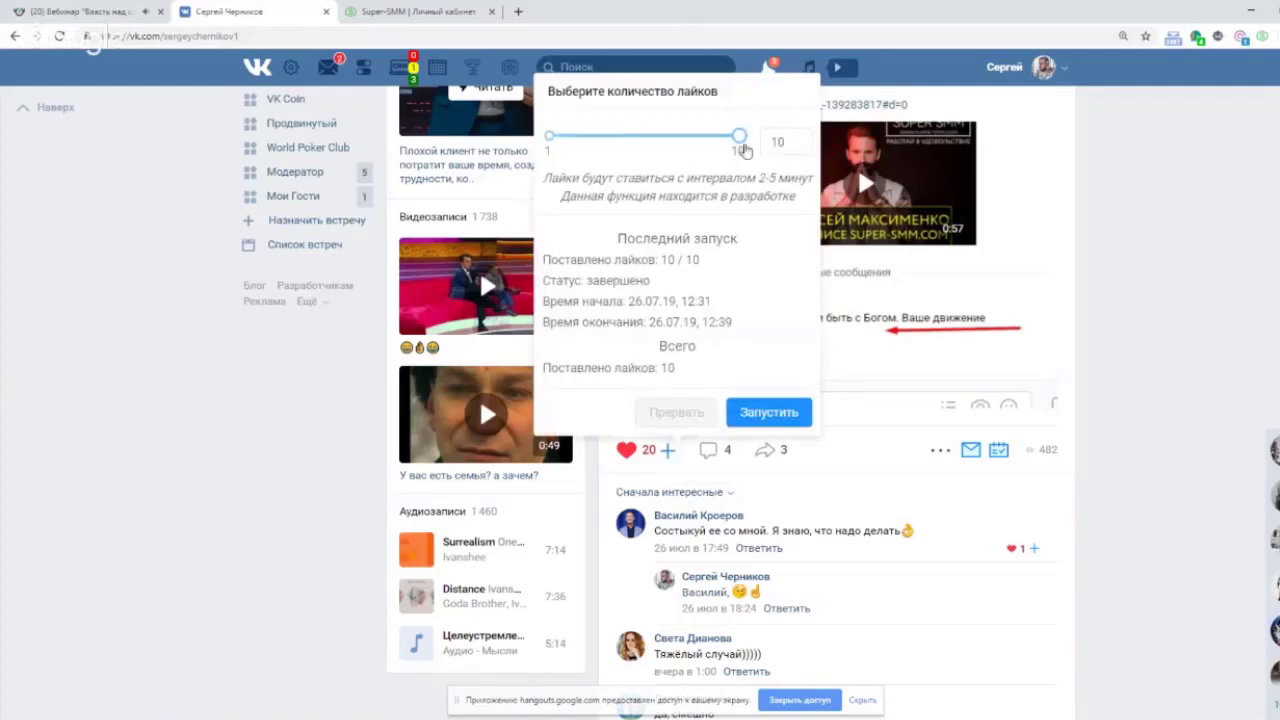
{"action": "left_click", "coordinate": [752, 410]}
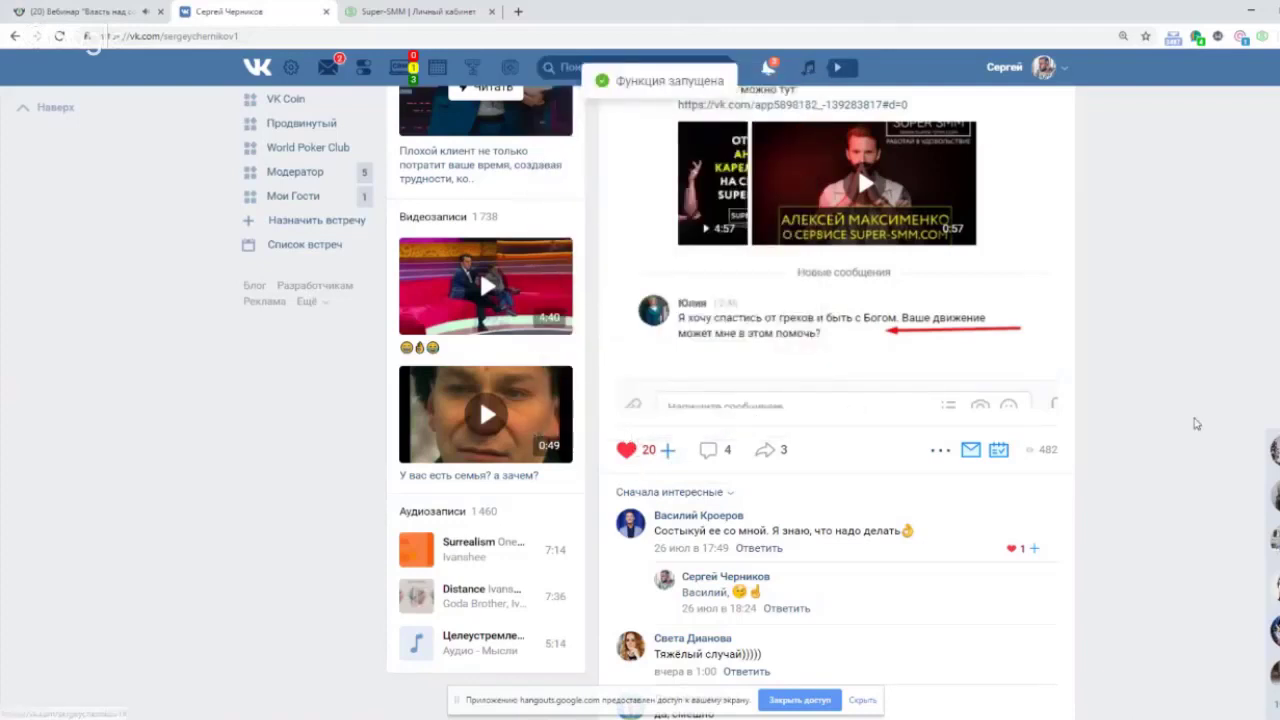
{"action": "scroll", "coordinate": [1118, 437], "scroll_direction": "up", "scroll_amount": 5}
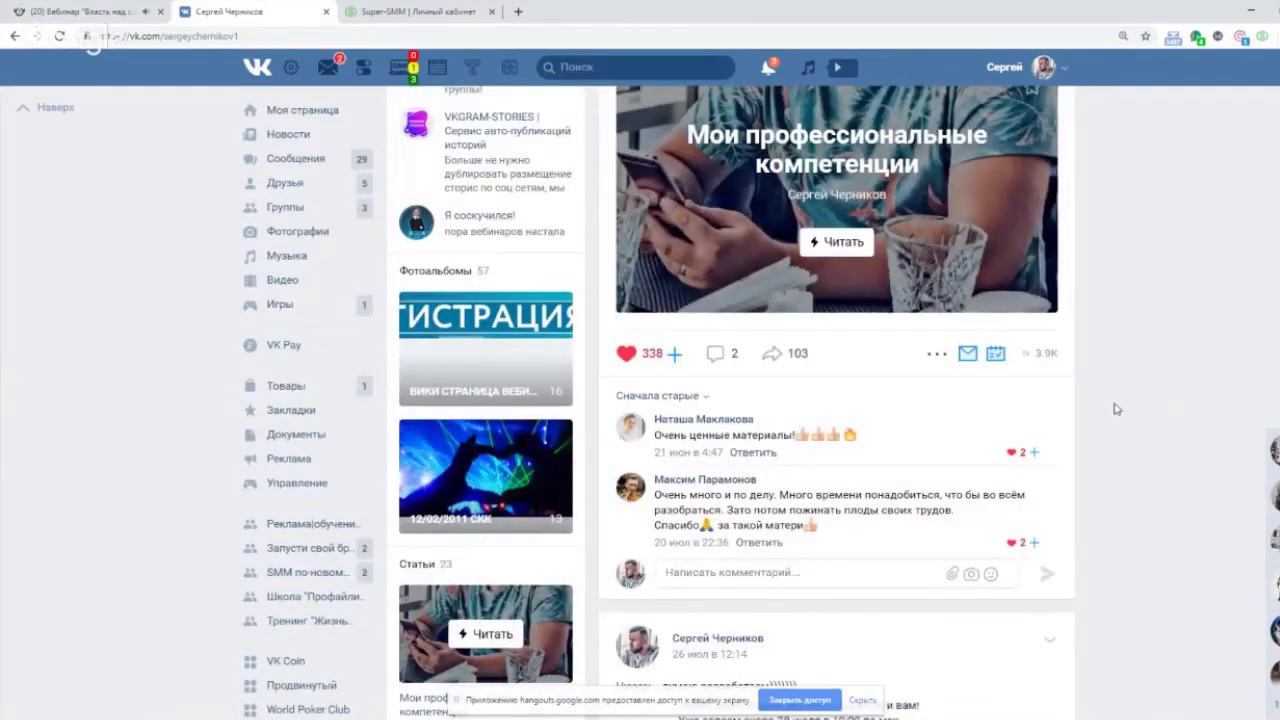
{"action": "scroll", "coordinate": [1076, 448], "scroll_direction": "up", "scroll_amount": 4}
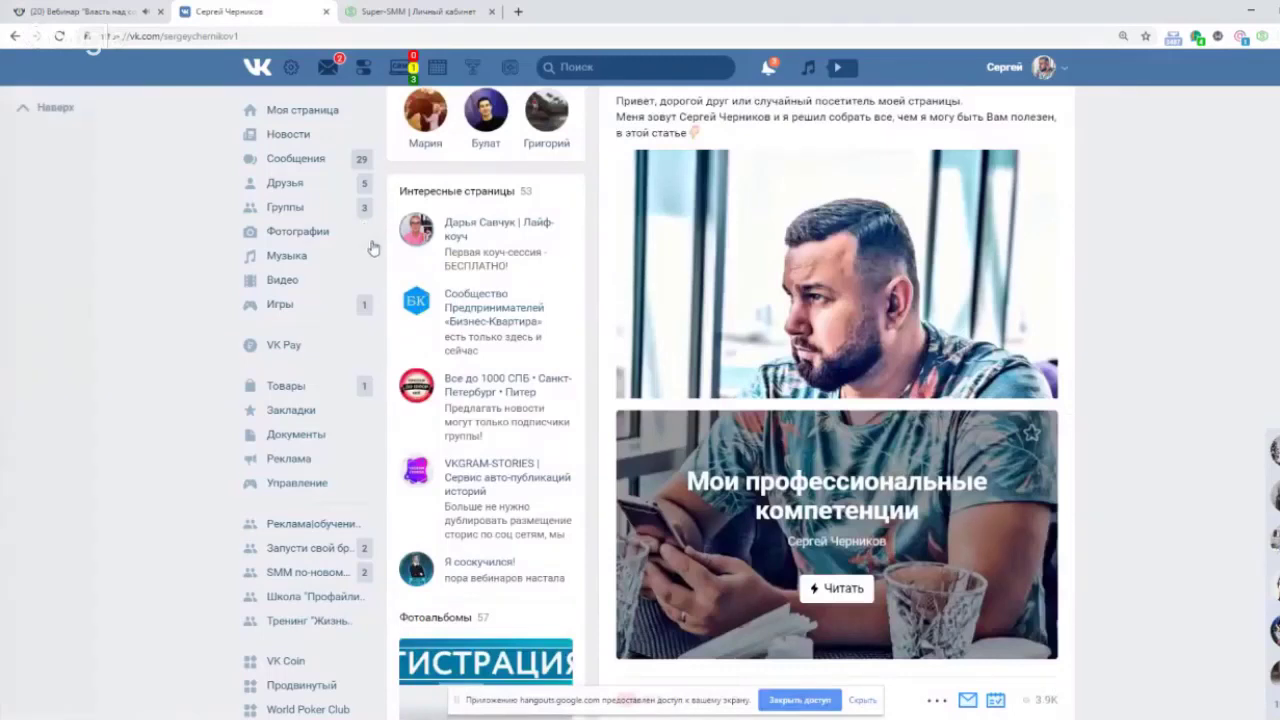
Search the conversations for the contact's surname and open their chat with the earlier GIF message.
{"action": "left_click", "coordinate": [290, 160]}
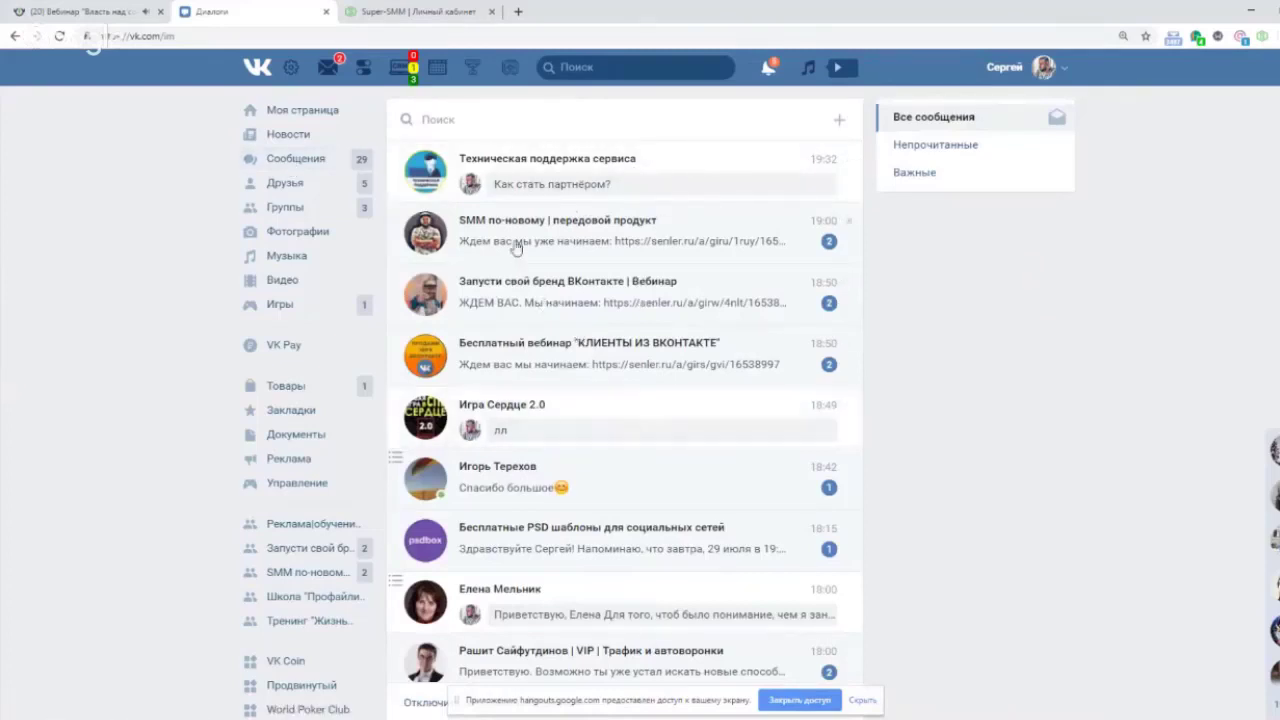
{"action": "left_click", "coordinate": [449, 119]}
{"action": "type", "text": "чернки"}
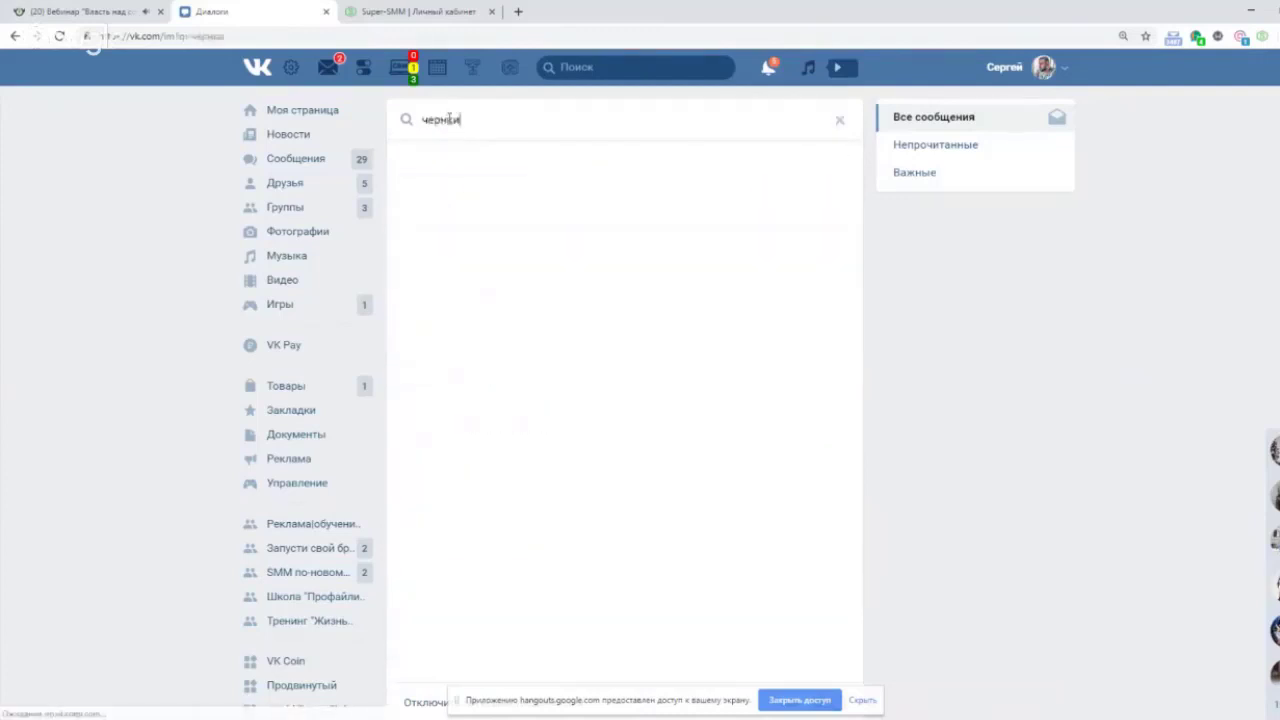
{"action": "key", "text": "BackSpace"}
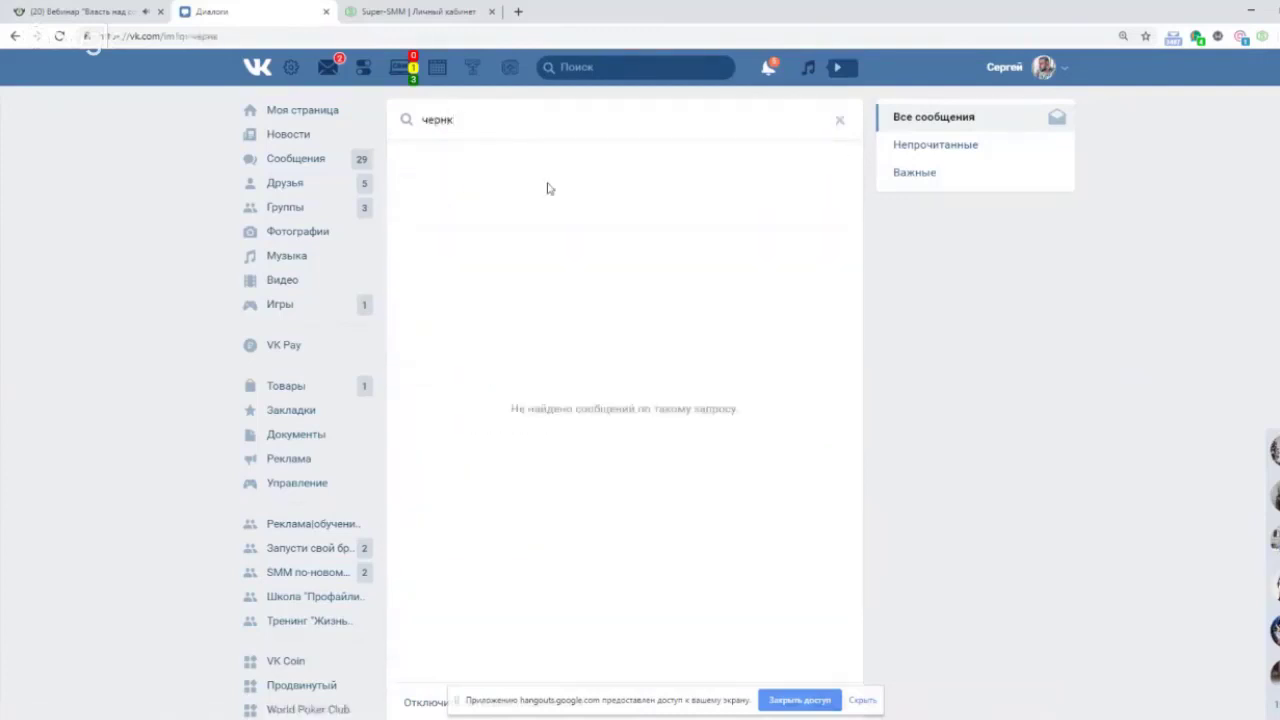
{"action": "key", "text": "BackSpace"}
{"action": "type", "text": "ик"}
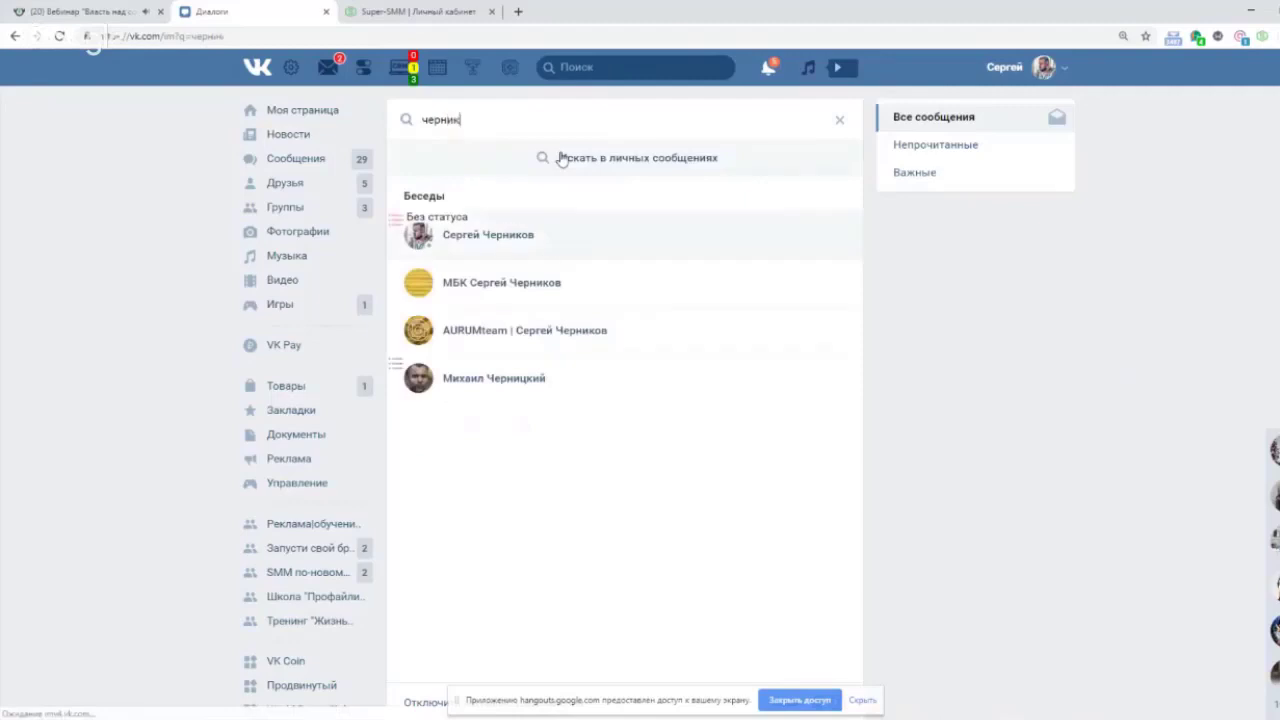
{"action": "left_click", "coordinate": [574, 253]}
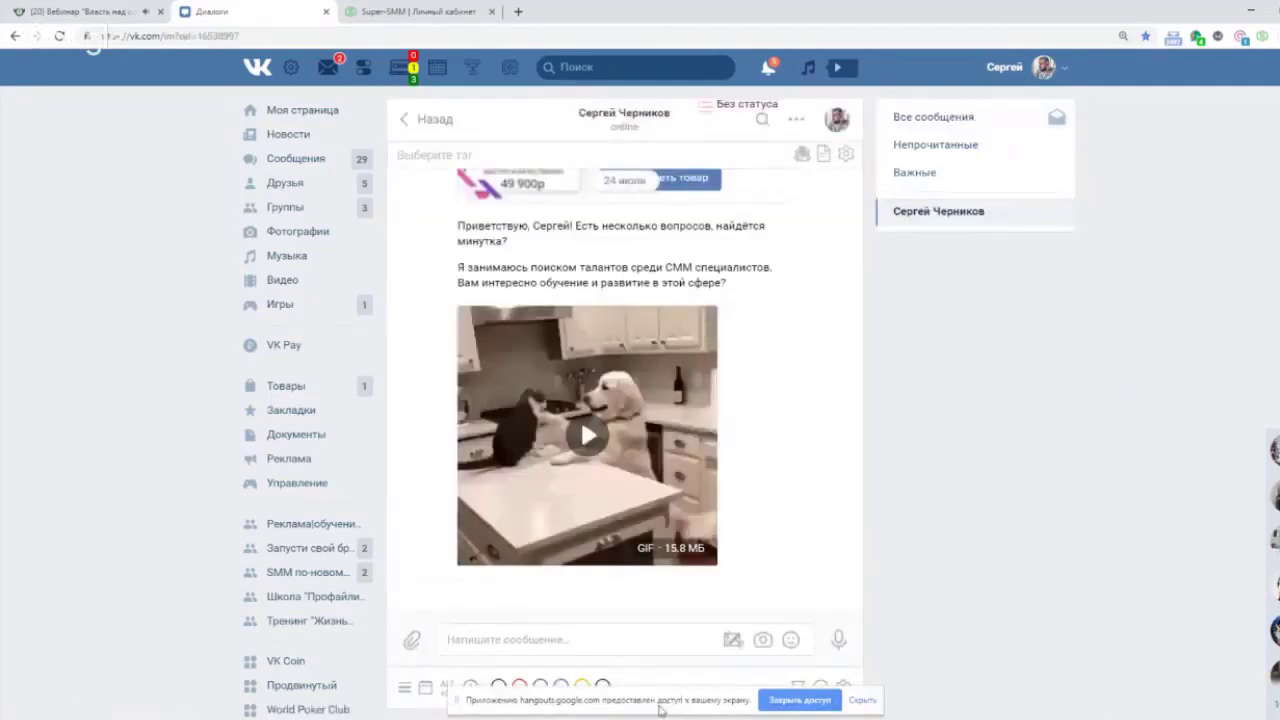
{"action": "left_click_drag", "start_coordinate": [704, 693], "coordinate": [1079, 254]}
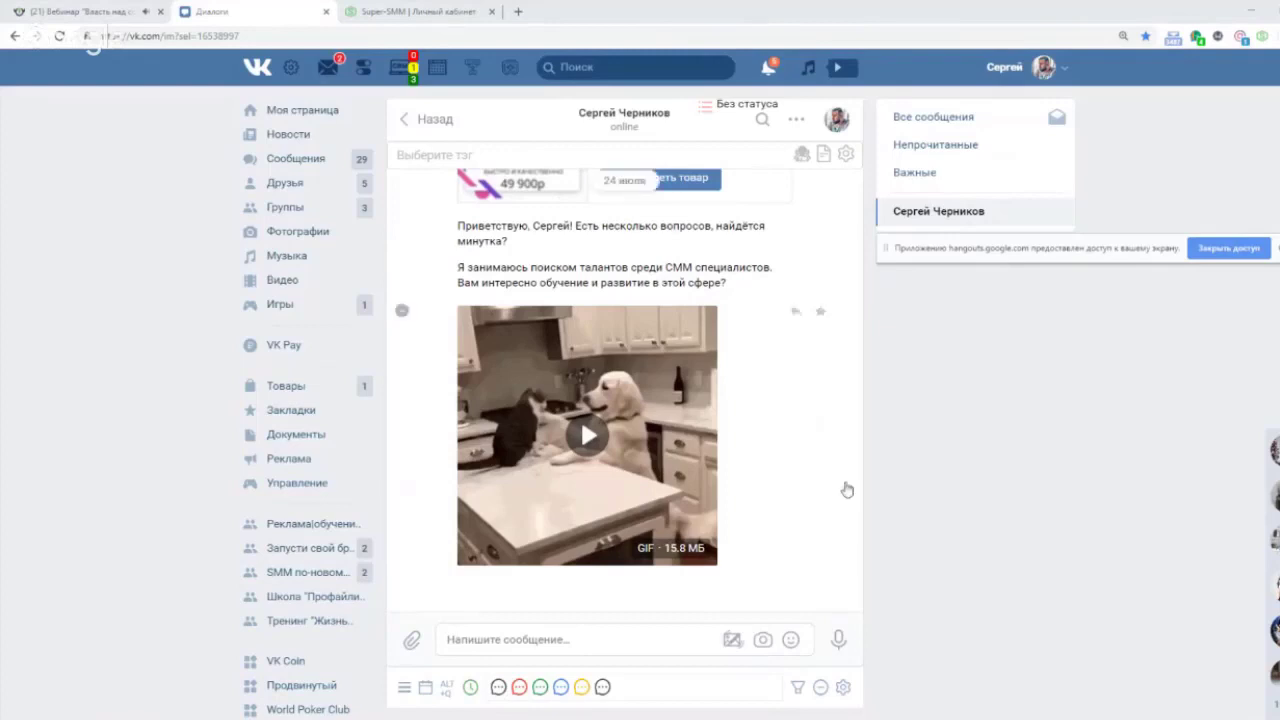
{"action": "left_click", "coordinate": [404, 687]}
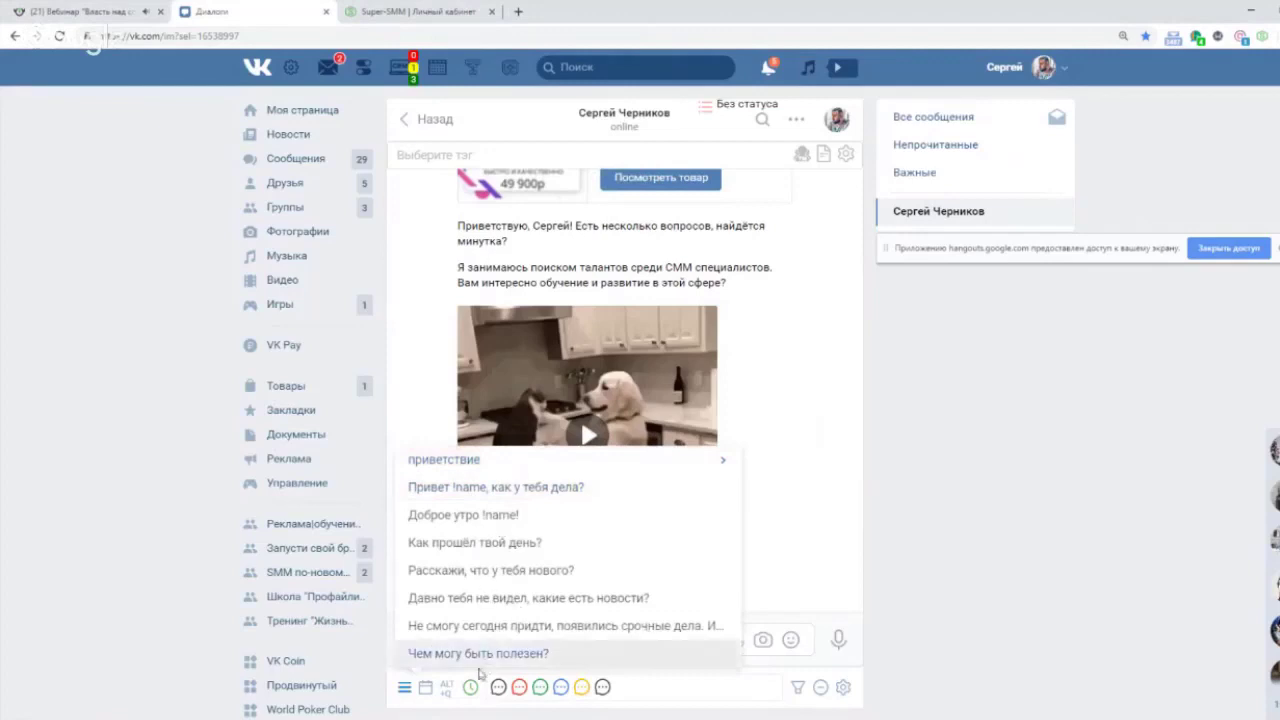
{"action": "left_click", "coordinate": [426, 689]}
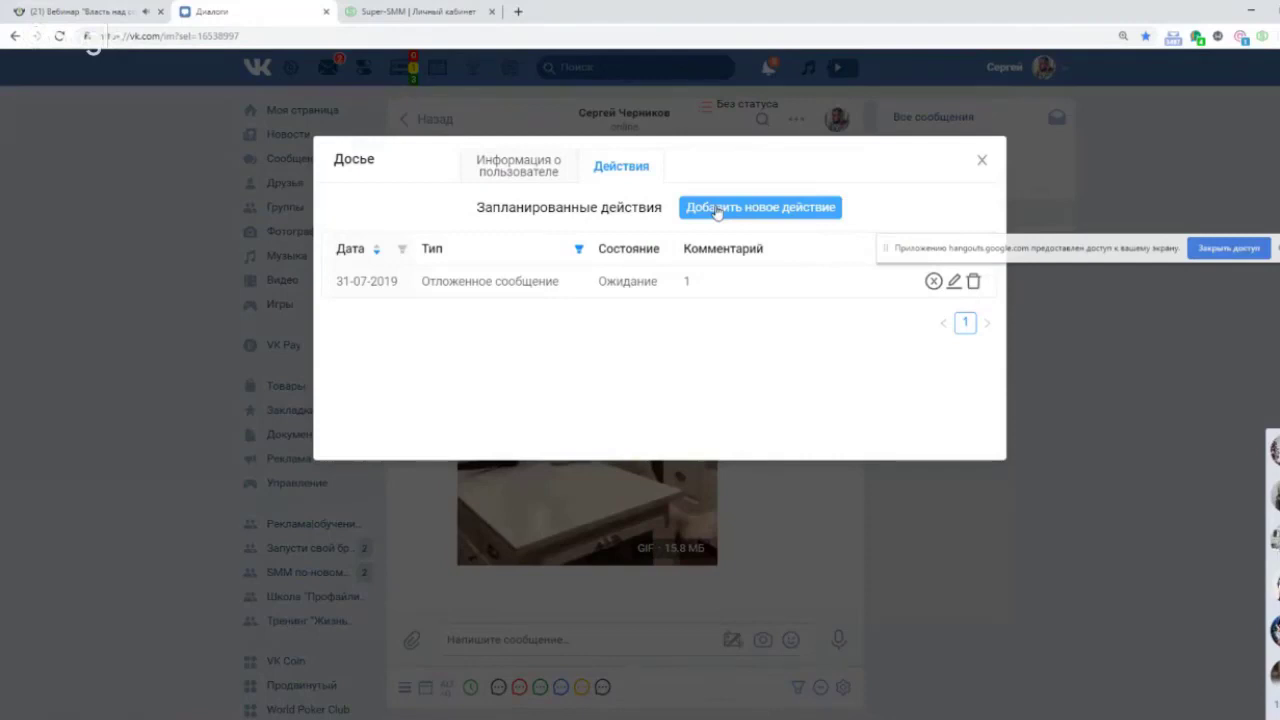
{"action": "left_click", "coordinate": [982, 161]}
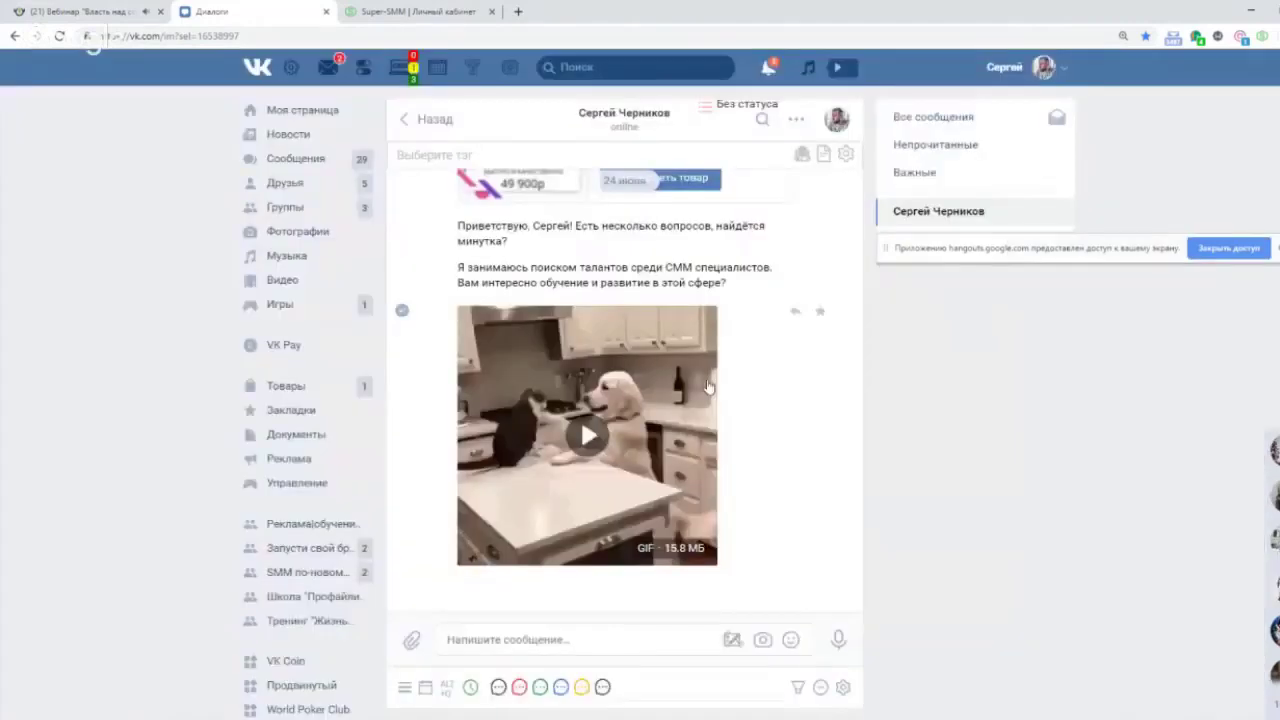
{"action": "left_click", "coordinate": [476, 641]}
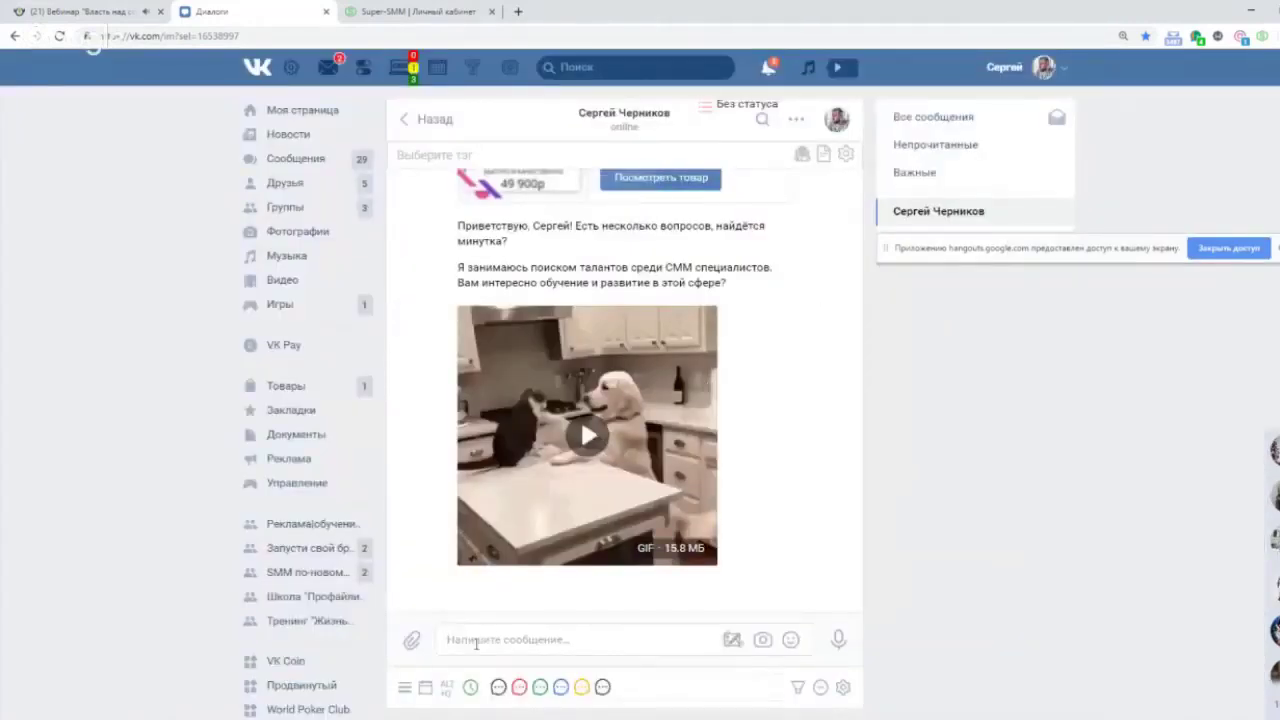
{"action": "type", "text": "gb"}
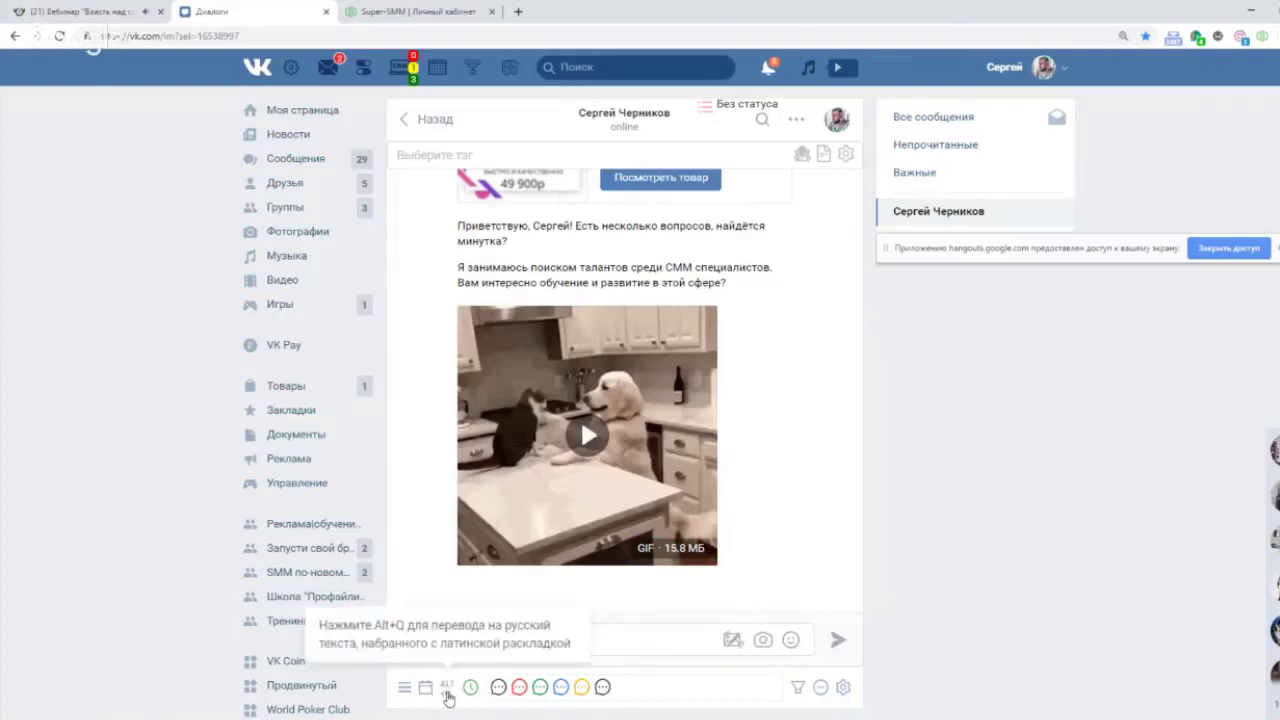
{"action": "left_click", "coordinate": [448, 695]}
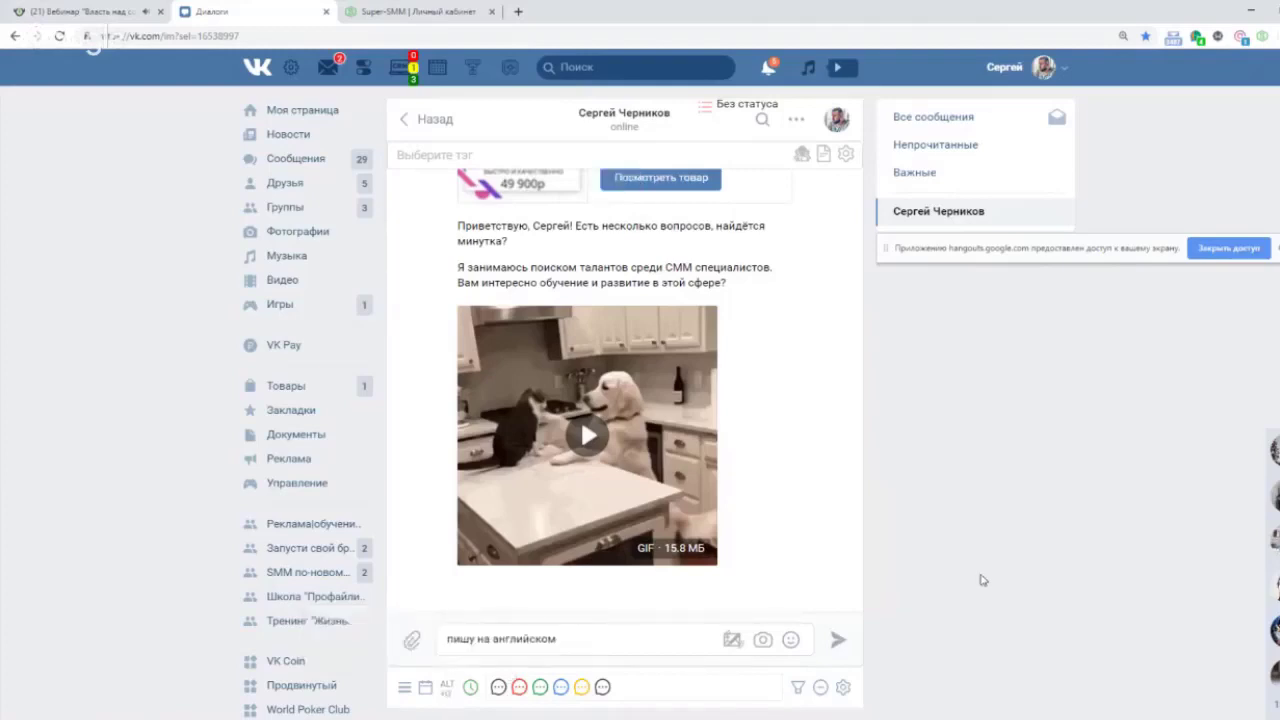
{"action": "left_click_drag", "start_coordinate": [572, 638], "coordinate": [440, 640]}
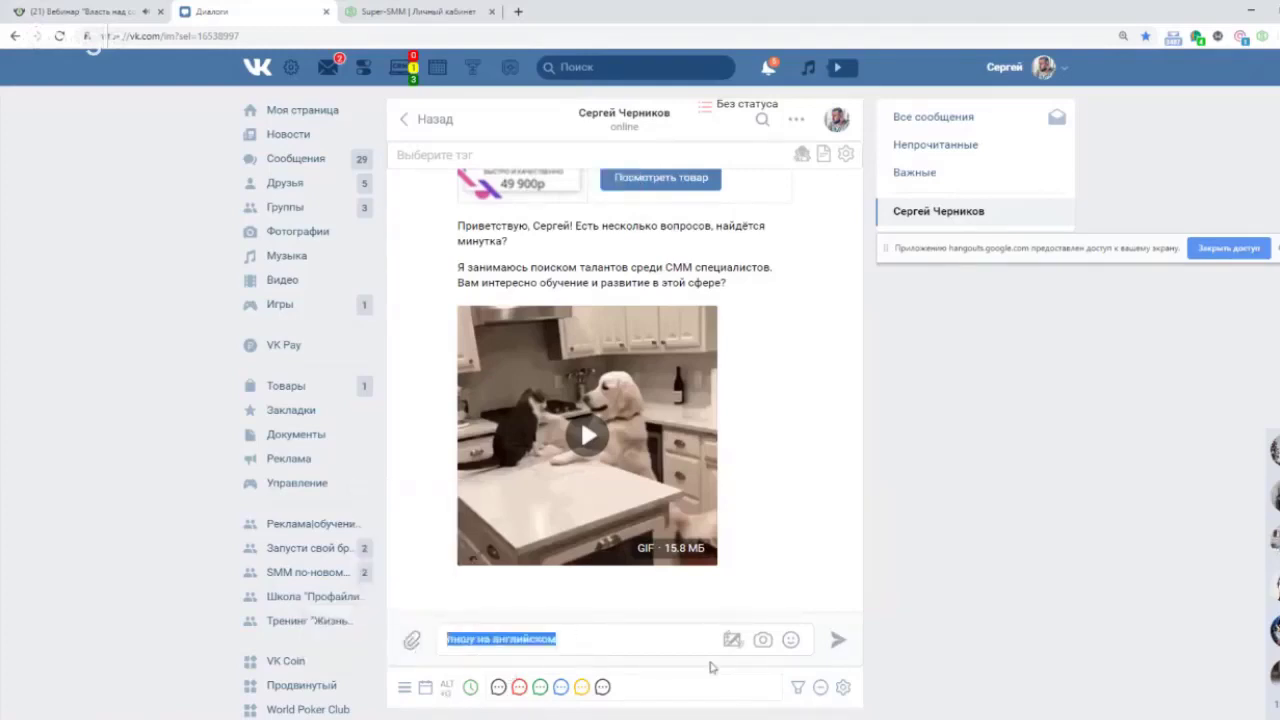
{"action": "key", "text": "BackSpace"}
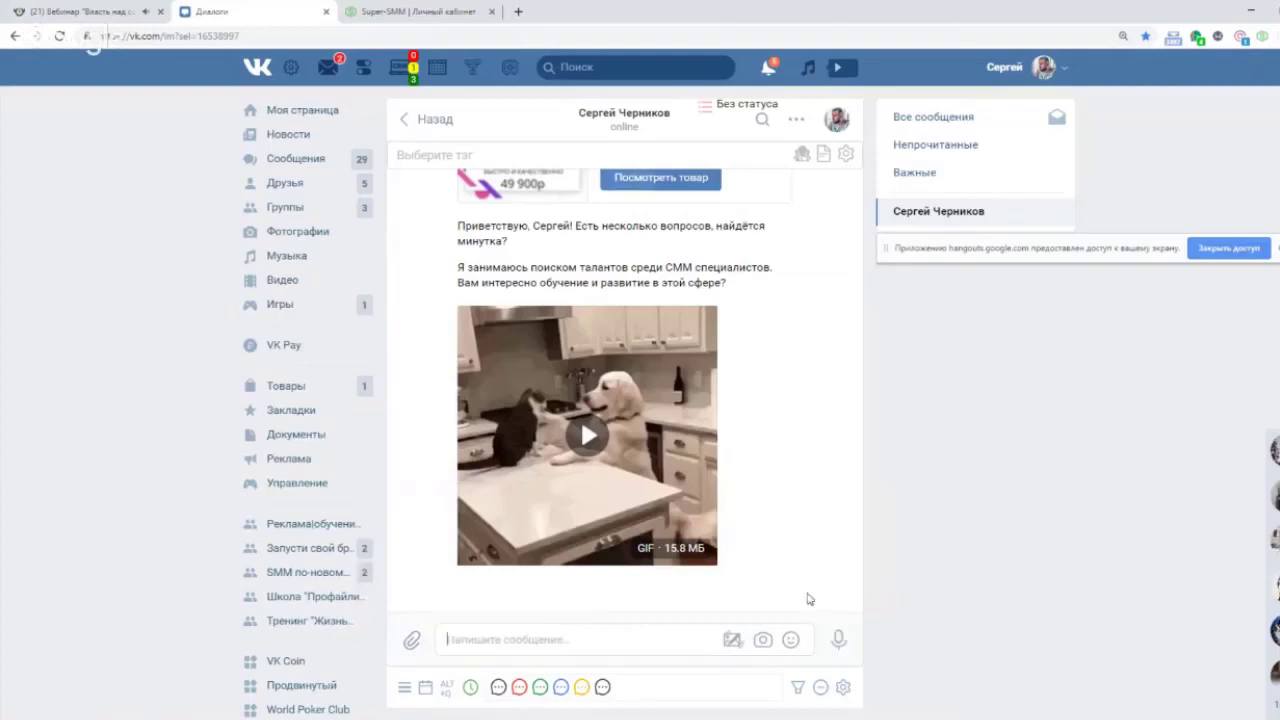
{"action": "left_click", "coordinate": [471, 688]}
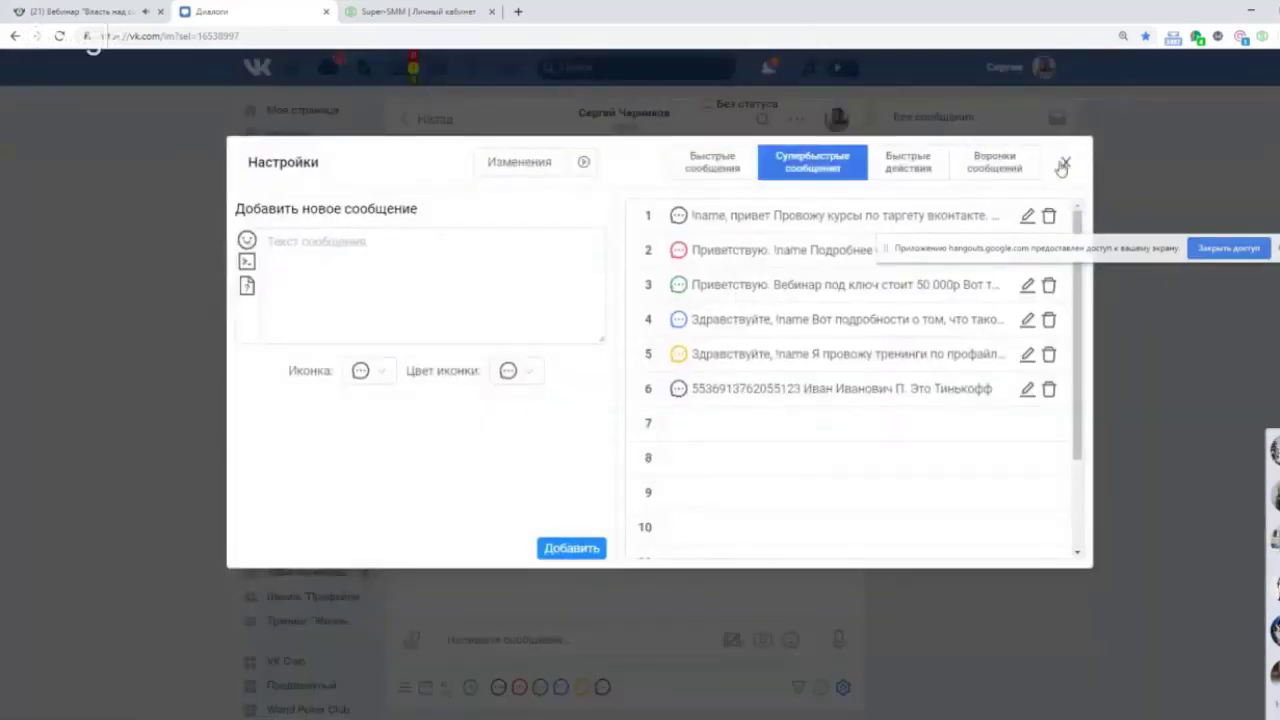
{"action": "left_click", "coordinate": [1065, 162]}
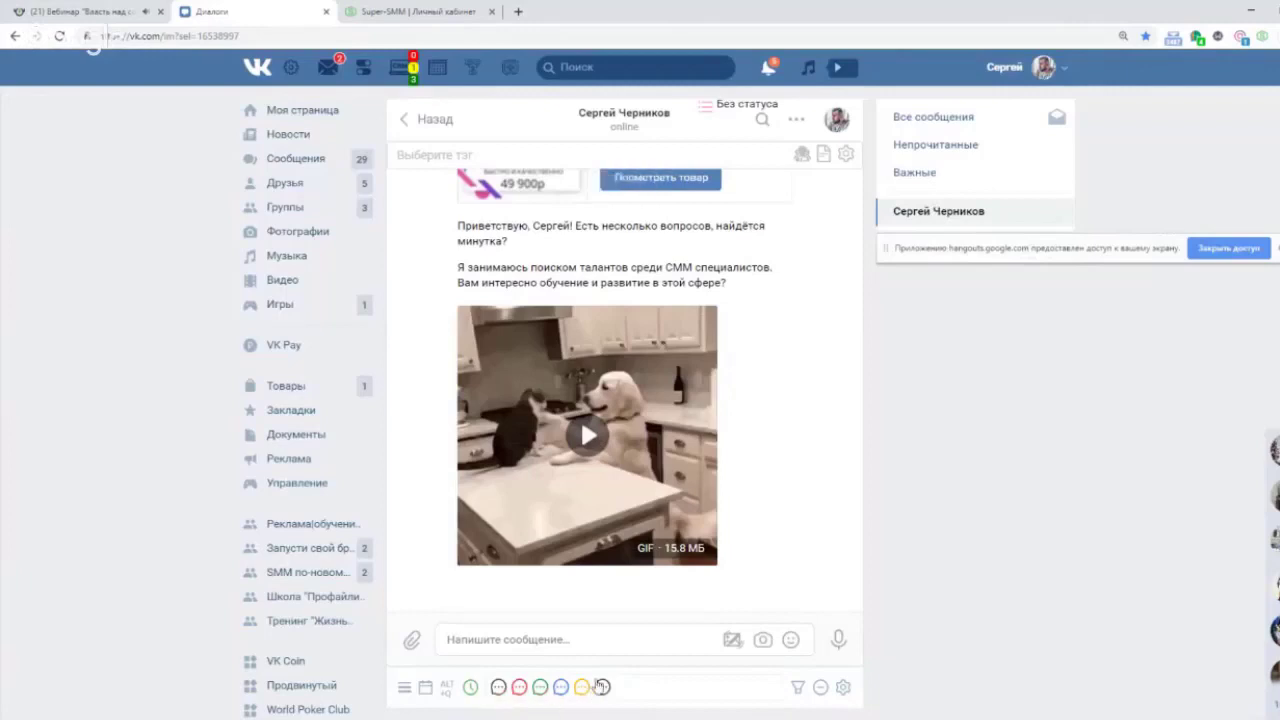
{"action": "left_click", "coordinate": [471, 687]}
{"action": "left_click", "coordinate": [369, 375]}
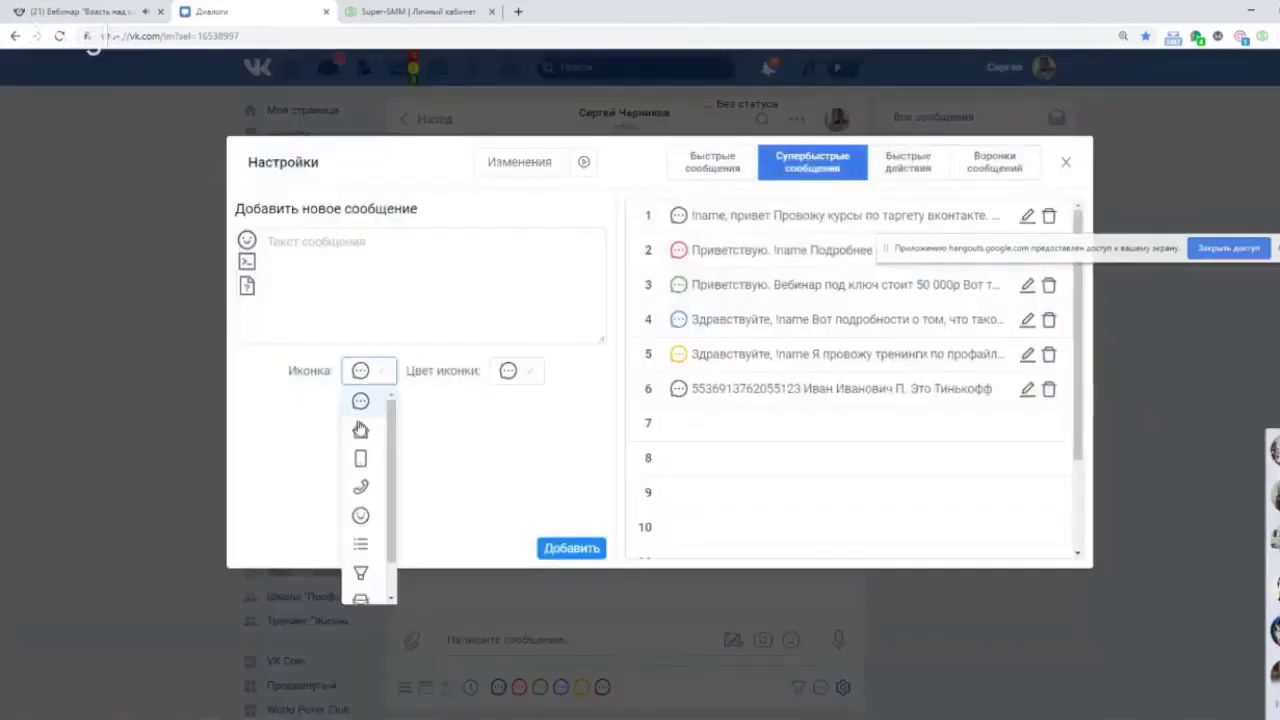
{"action": "left_click", "coordinate": [360, 487]}
{"action": "left_click", "coordinate": [526, 370]}
{"action": "left_click", "coordinate": [512, 462]}
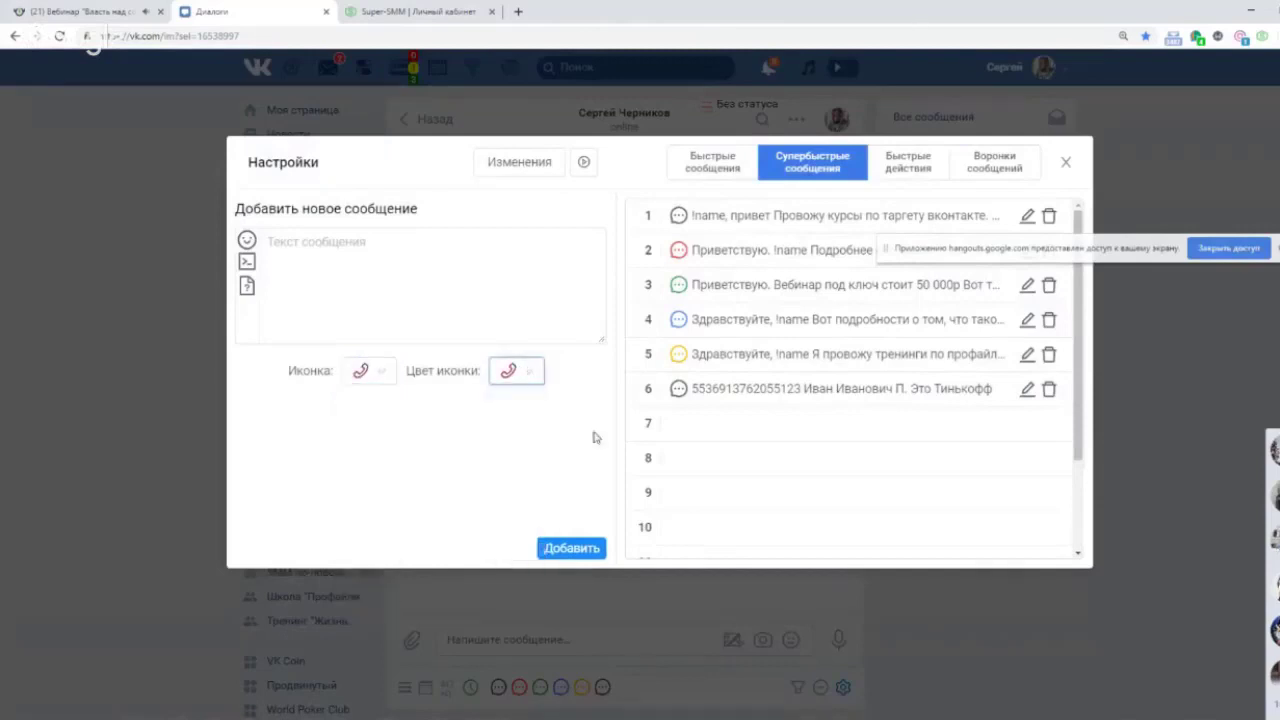
{"action": "left_click", "coordinate": [536, 370]}
{"action": "left_click", "coordinate": [510, 517]}
{"action": "left_click", "coordinate": [310, 250]}
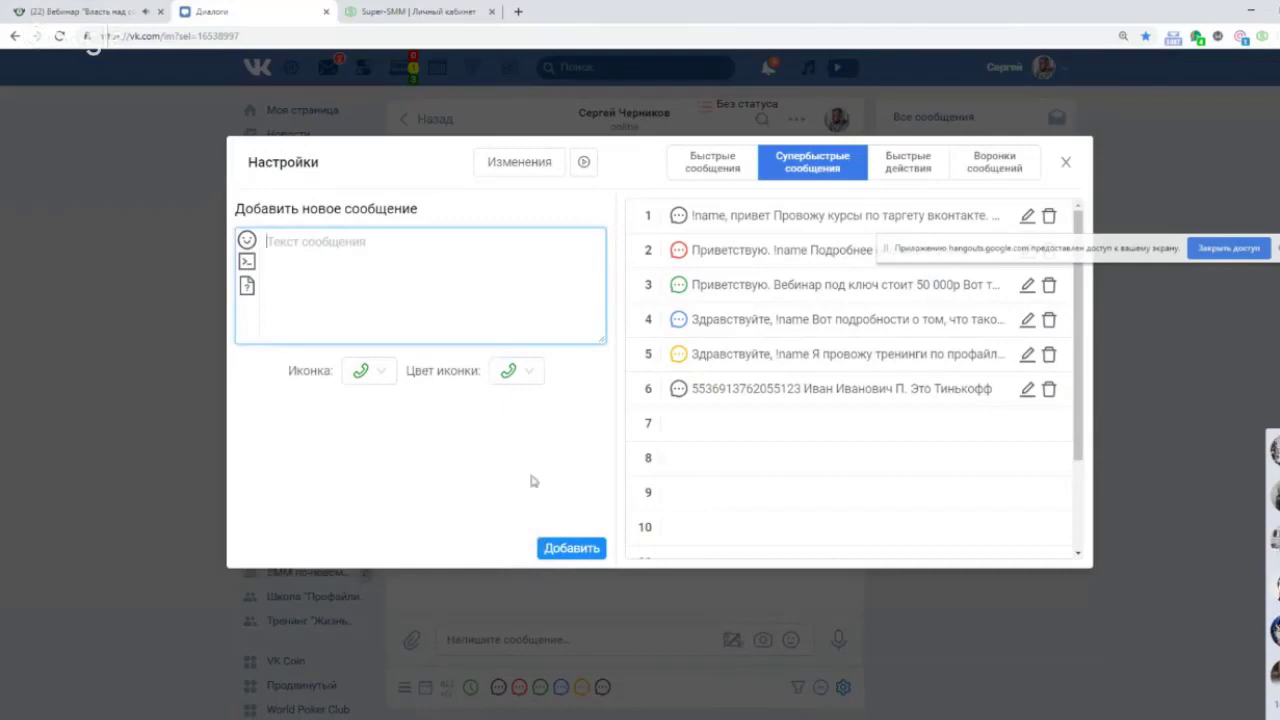
{"action": "left_click", "coordinate": [1066, 164]}
{"action": "left_click", "coordinate": [583, 637]}
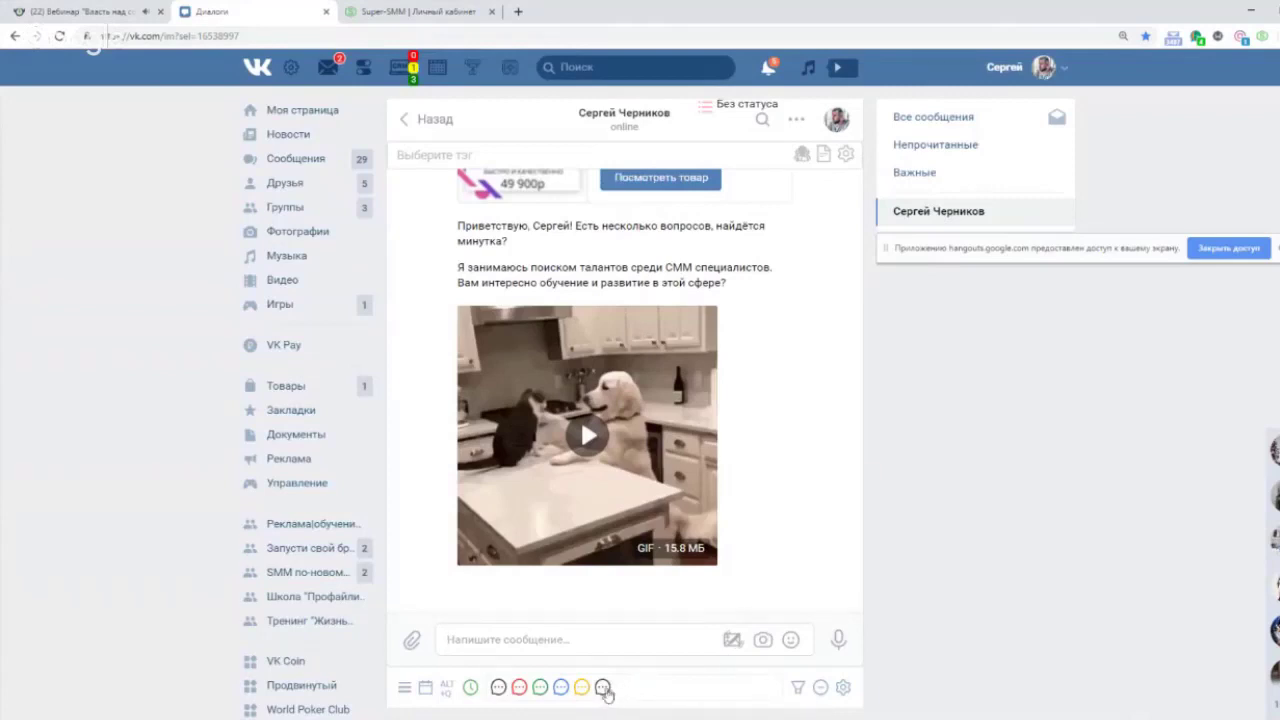
{"action": "left_click", "coordinate": [603, 687]}
{"action": "left_click_drag", "start_coordinate": [550, 640], "coordinate": [437, 609]}
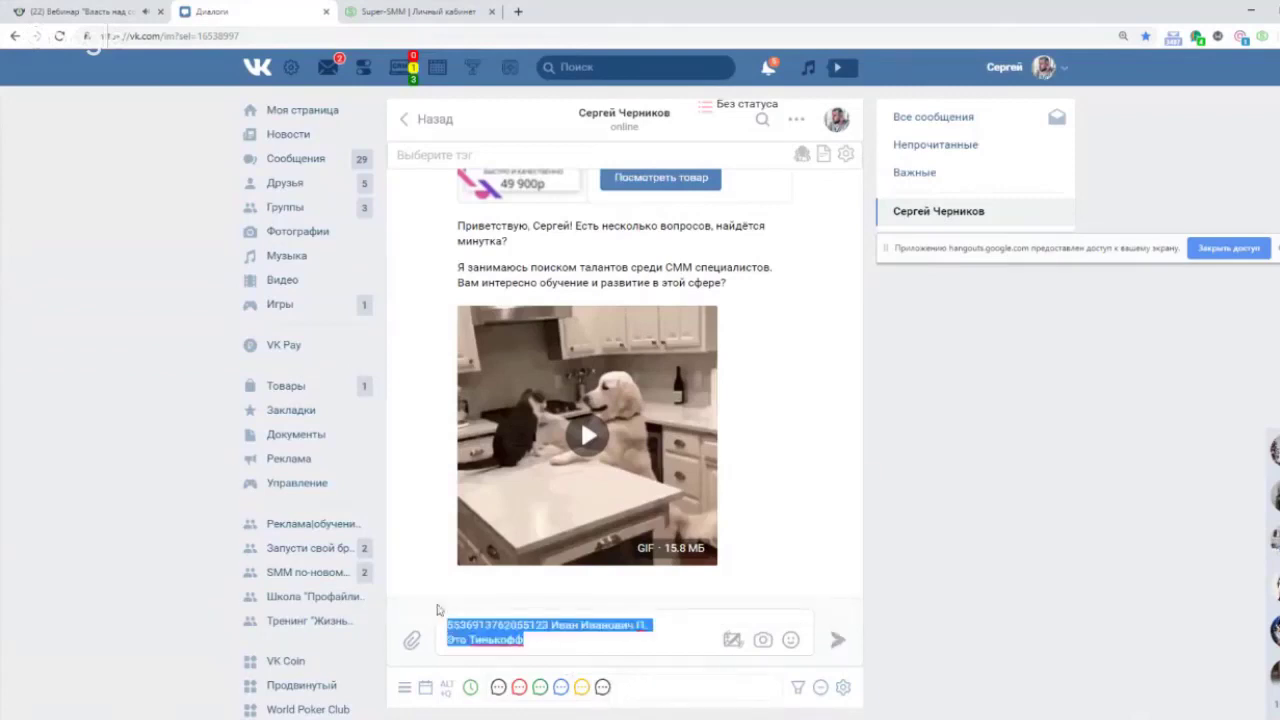
{"action": "key", "text": "BackSpace"}
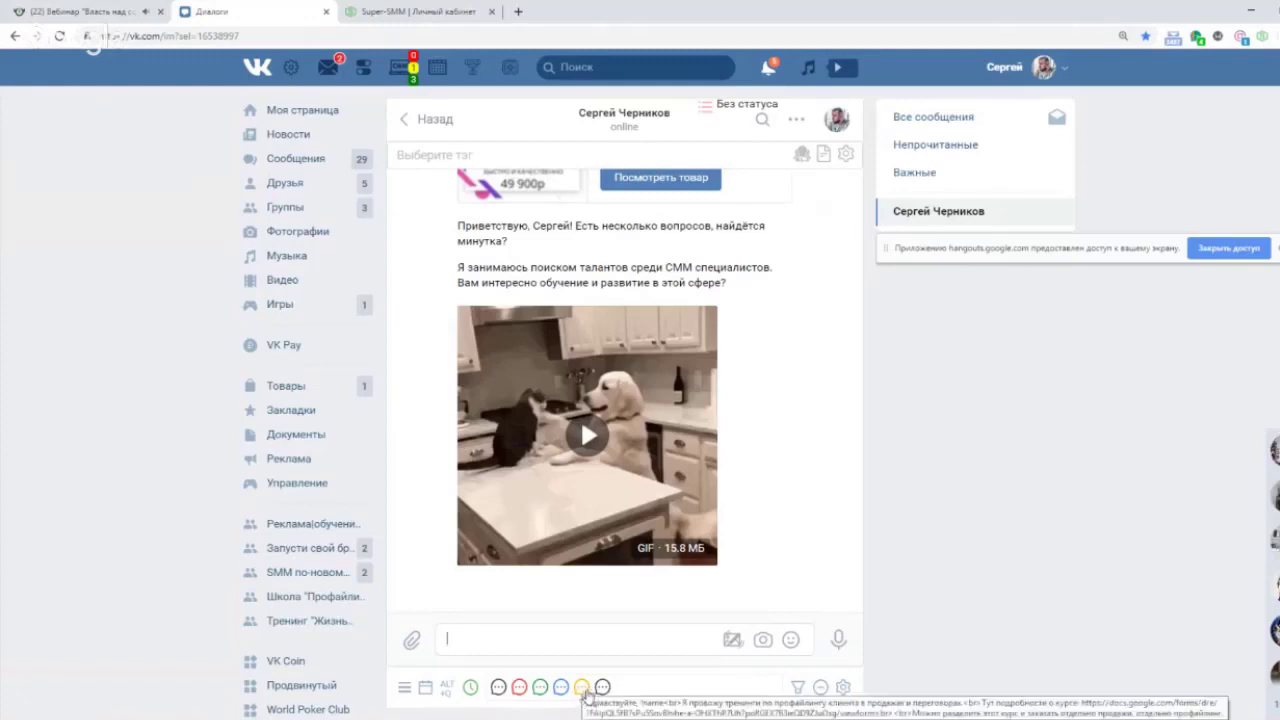
{"action": "left_click", "coordinate": [582, 689]}
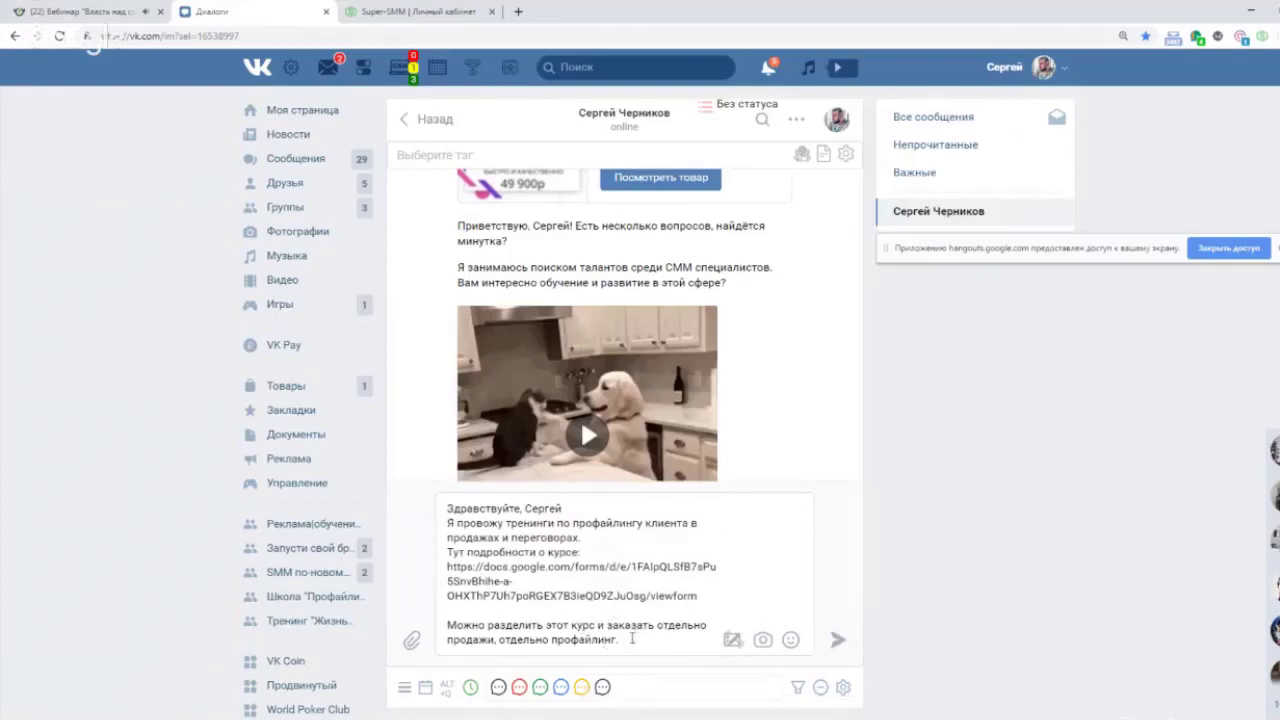
{"action": "left_click_drag", "start_coordinate": [628, 640], "coordinate": [447, 508]}
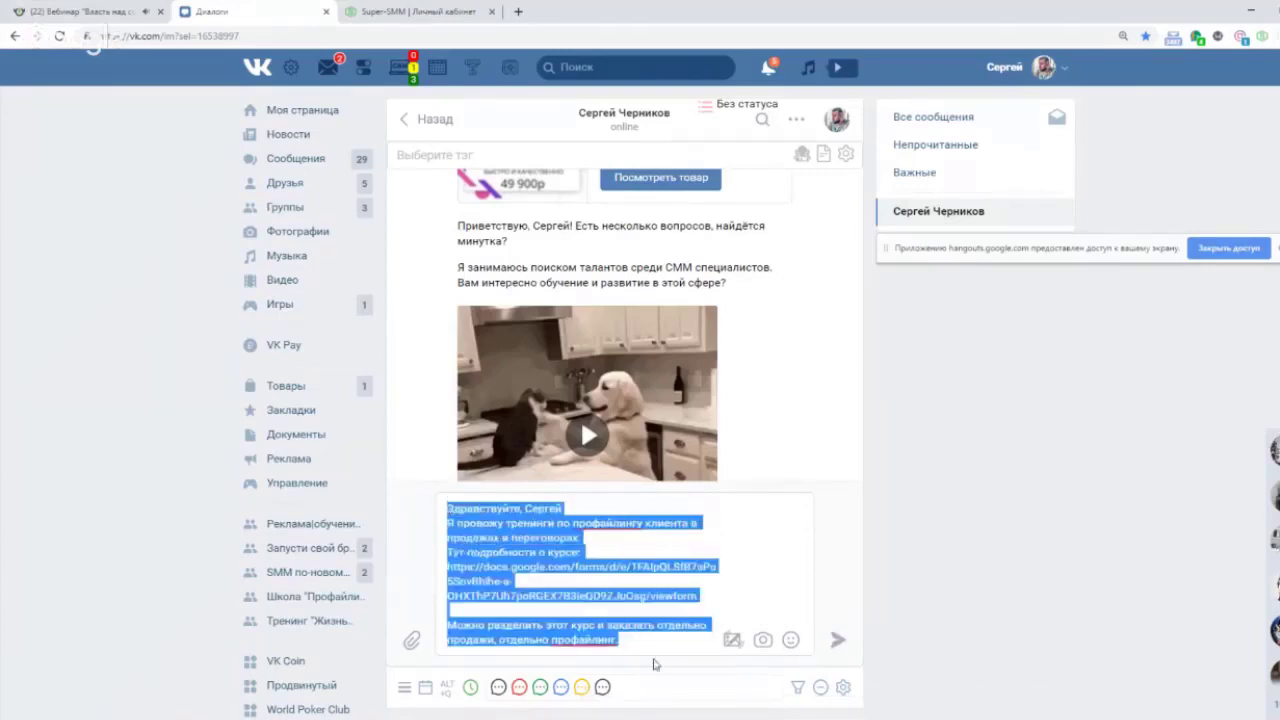
{"action": "key", "text": "ctrl+x"}
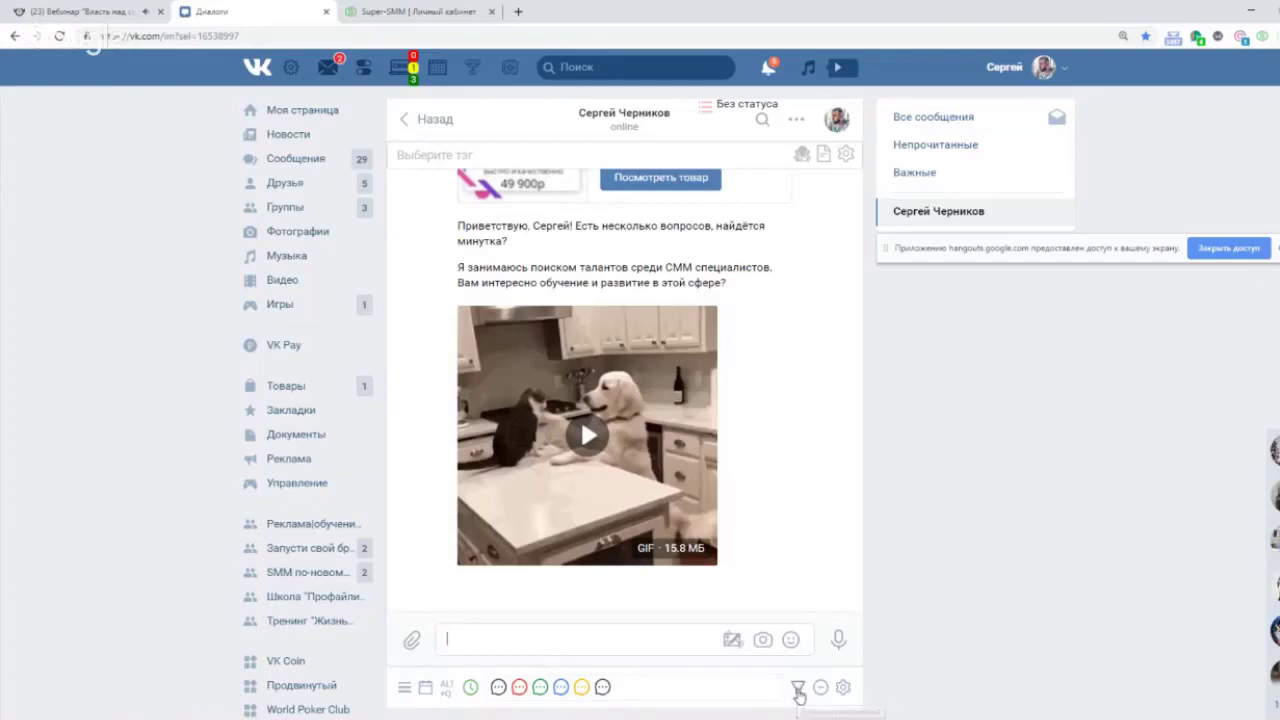
Review the Пример воронки funnel in its settings, then insert its third reply into the message box.
{"action": "left_click", "coordinate": [798, 690]}
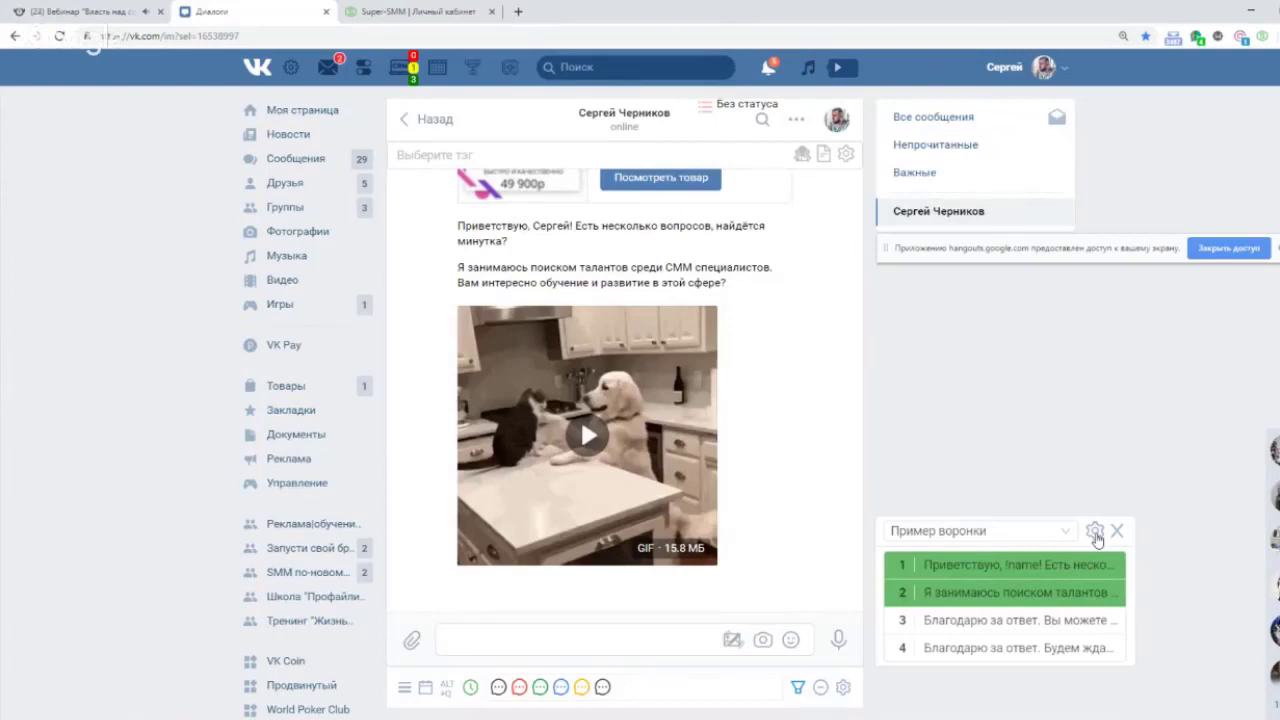
{"action": "left_click", "coordinate": [1095, 533]}
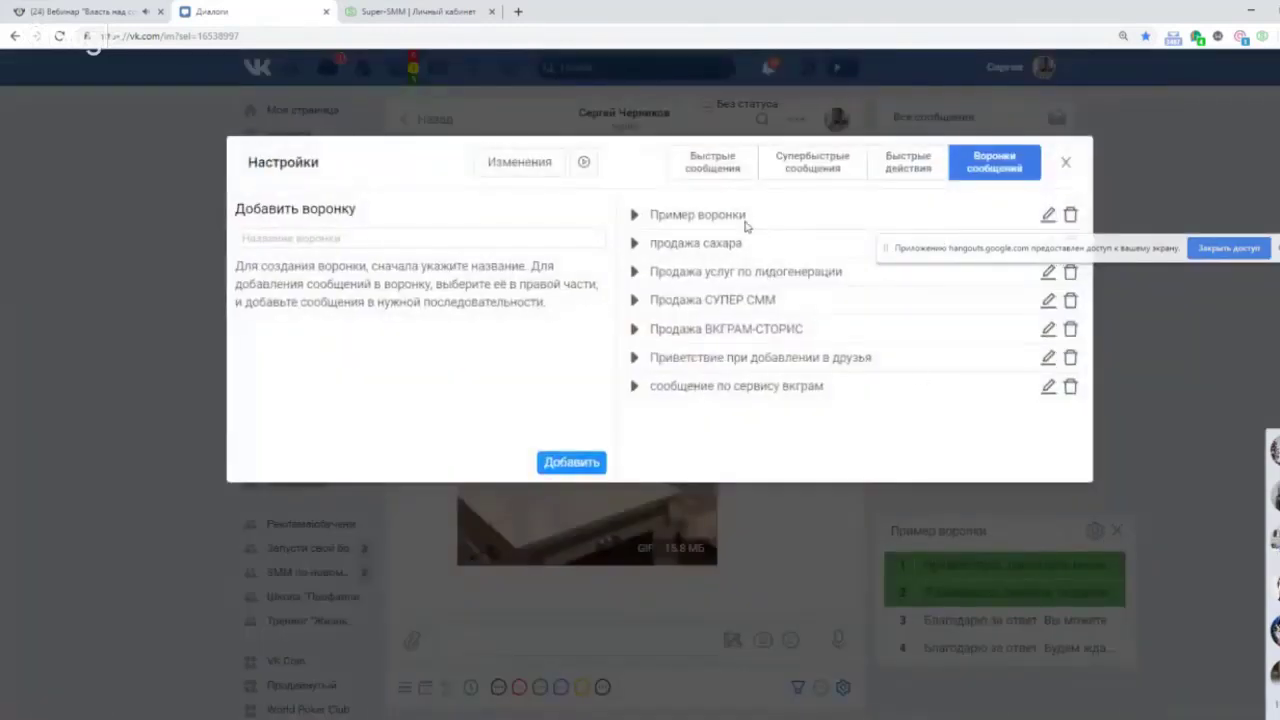
{"action": "left_click", "coordinate": [633, 215]}
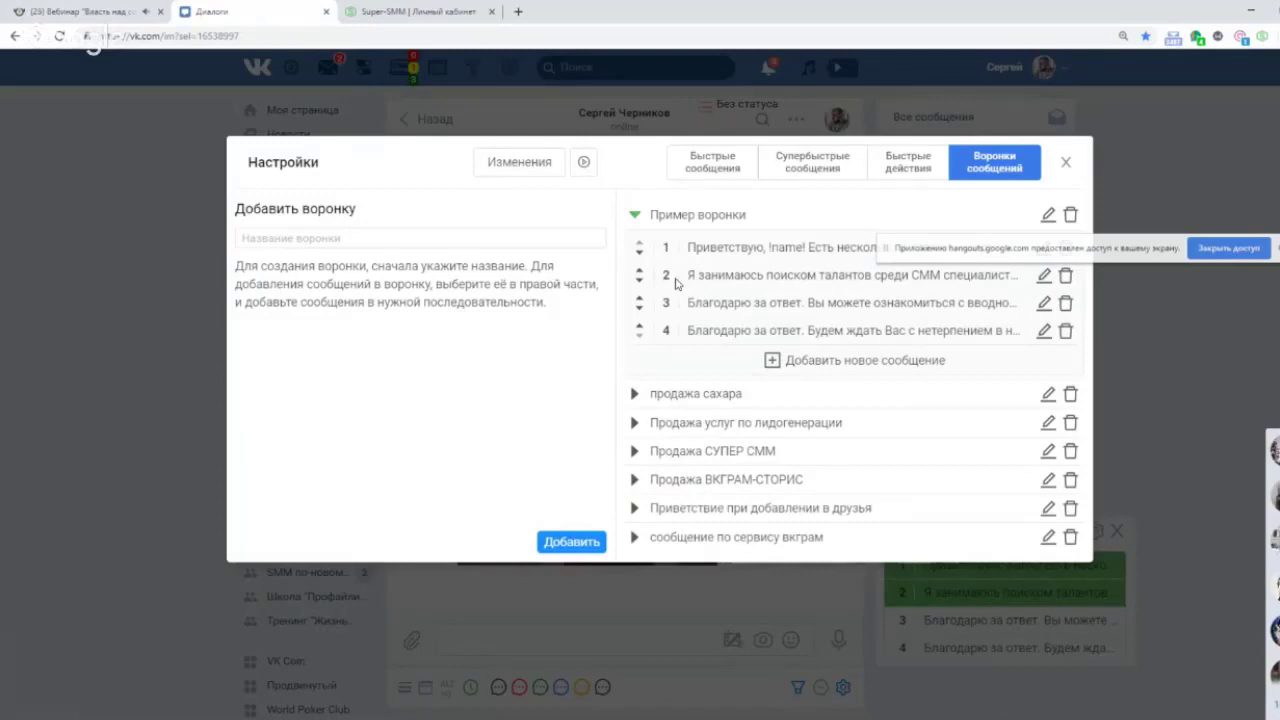
{"action": "left_click", "coordinate": [1067, 163]}
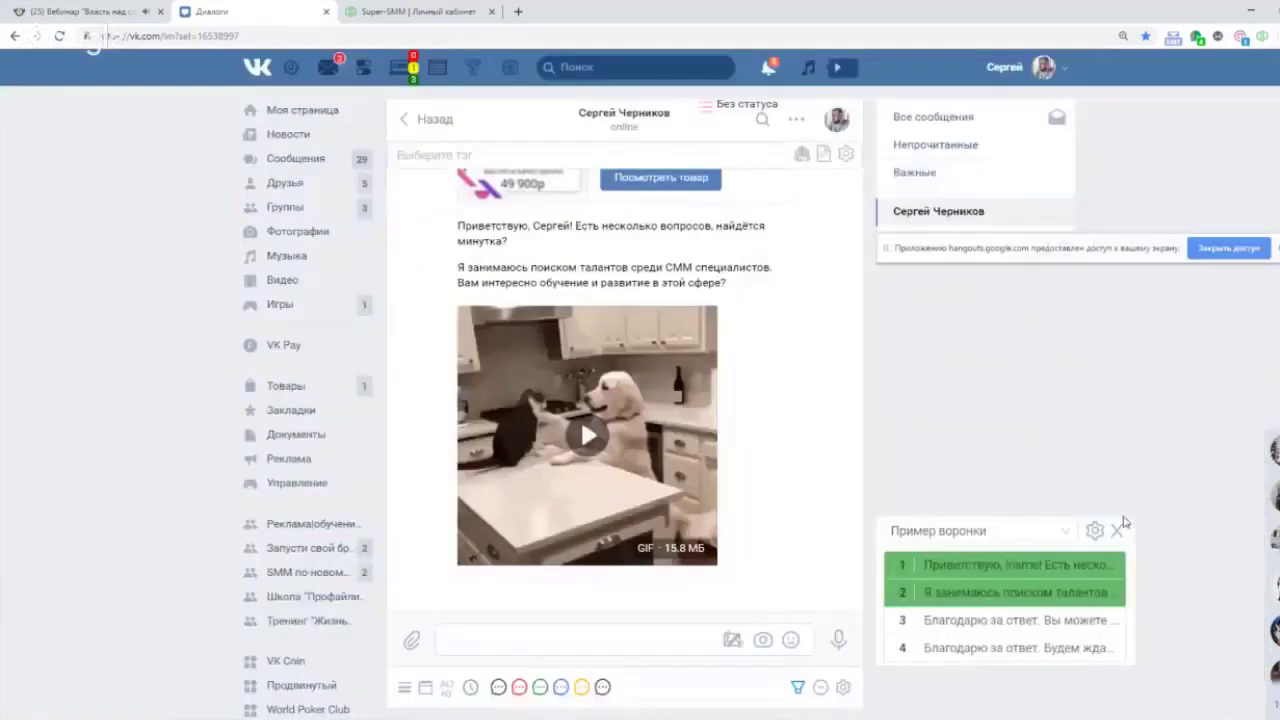
{"action": "left_click", "coordinate": [965, 630]}
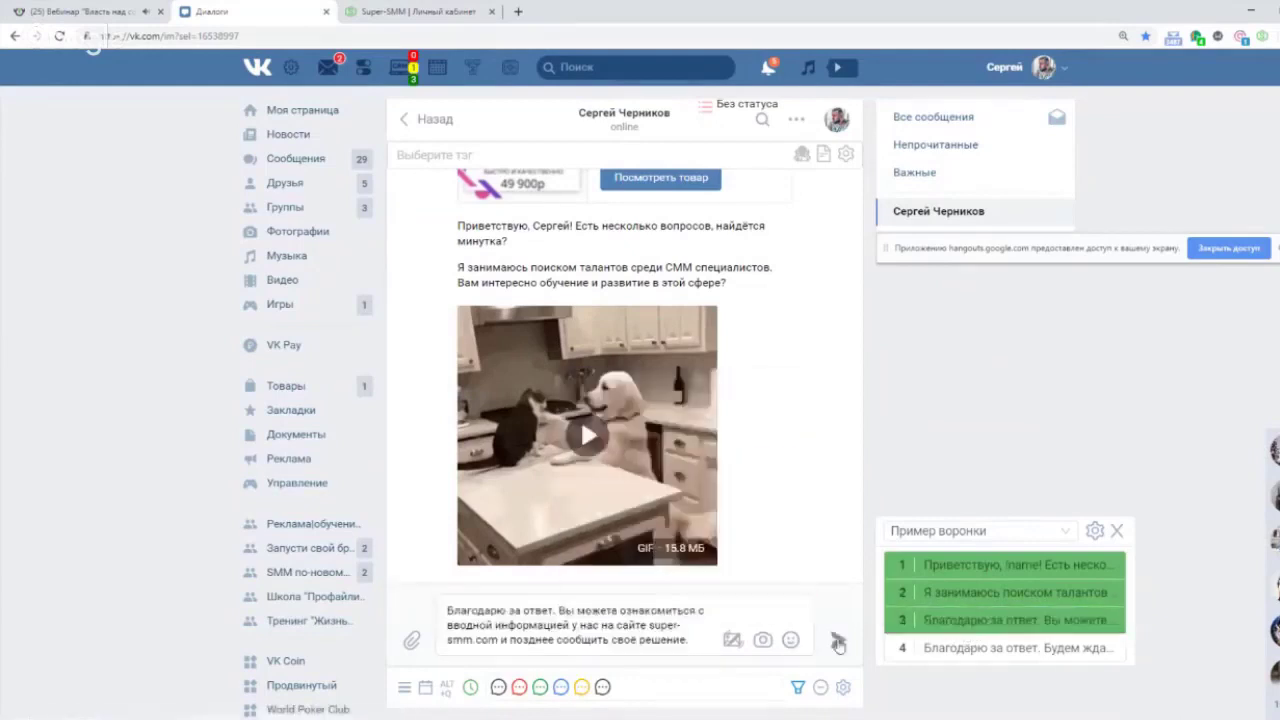
Send the third Пример воронки reply with the super-smm.com link, then close the funnel panel and settings.
{"action": "left_click", "coordinate": [838, 640]}
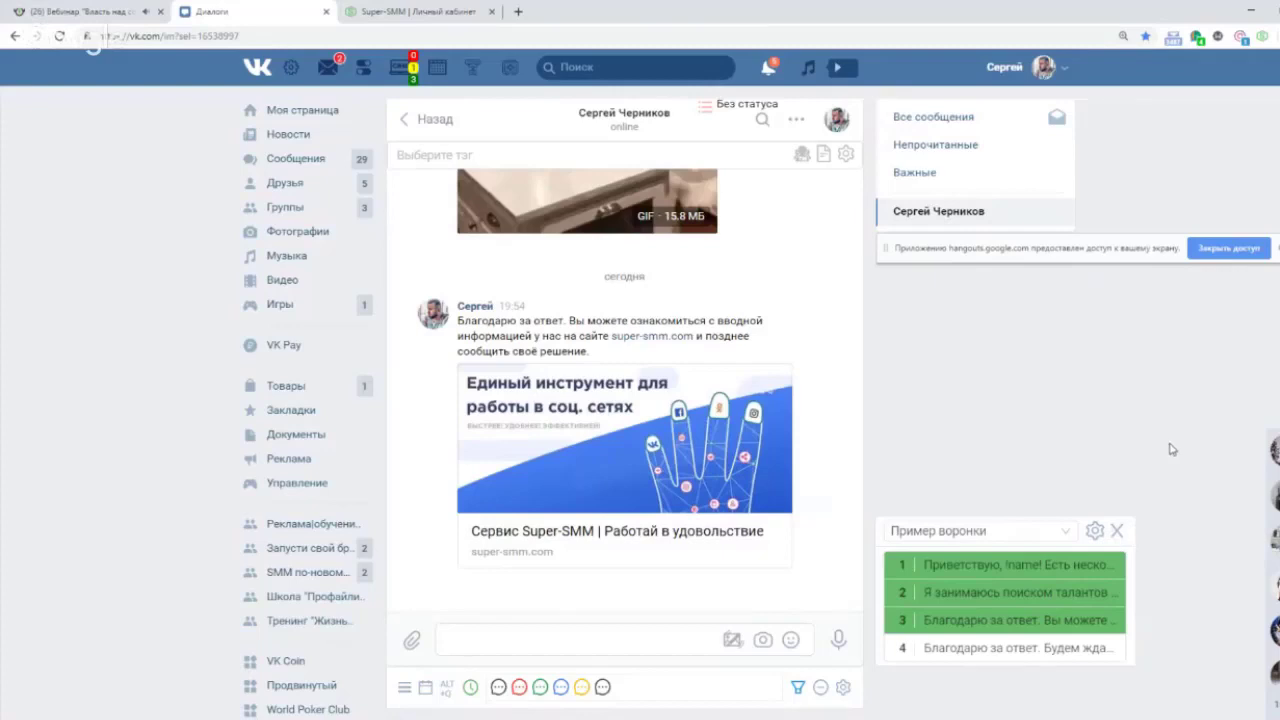
{"action": "left_click", "coordinate": [1119, 533]}
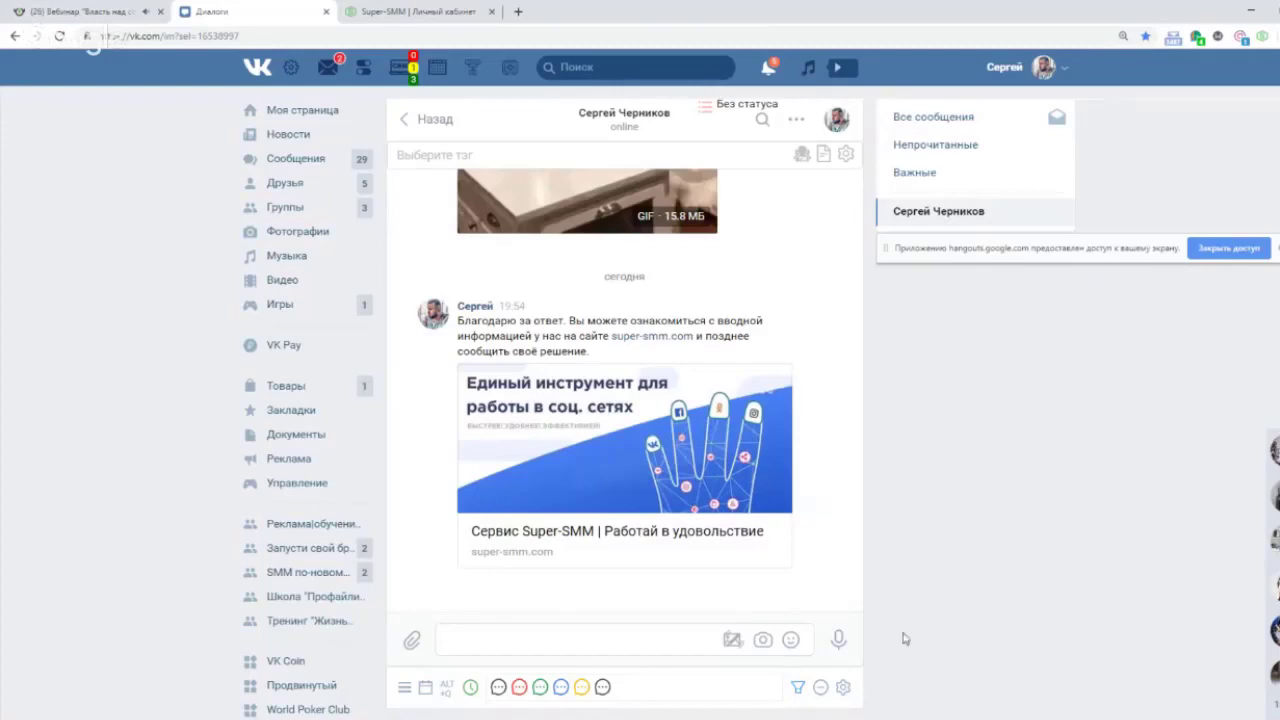
{"action": "left_click", "coordinate": [843, 687]}
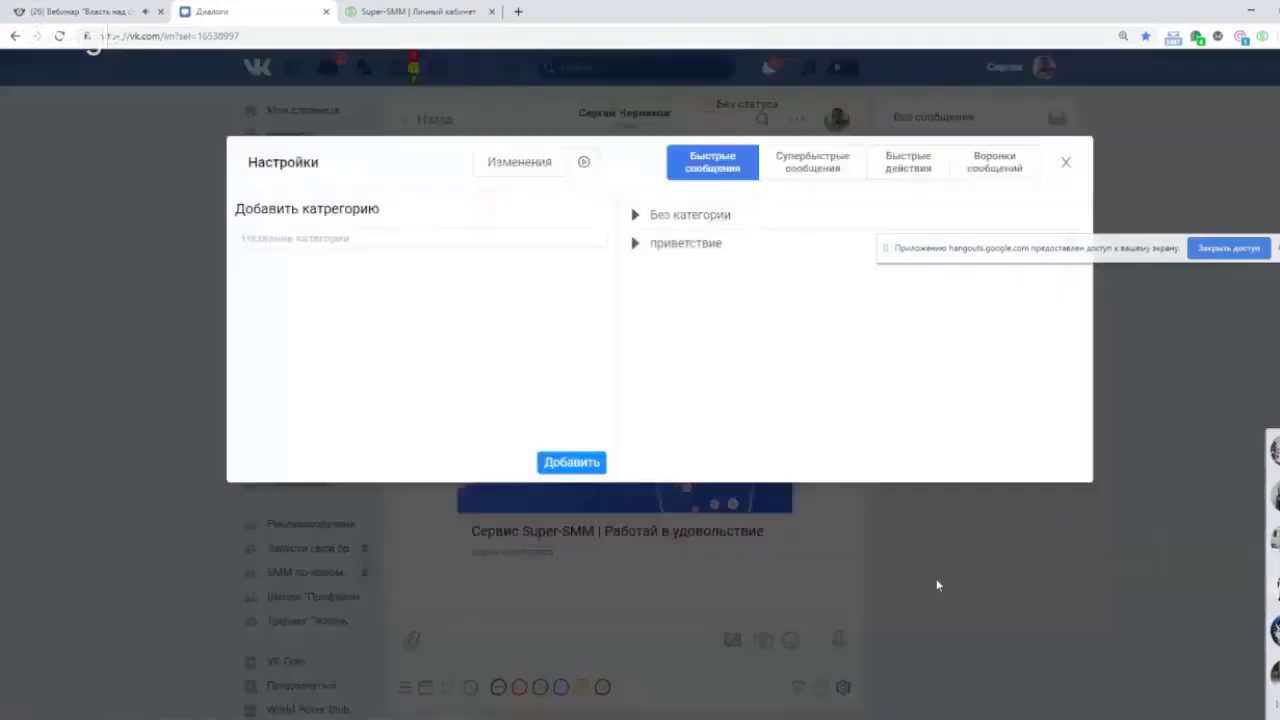
{"action": "left_click", "coordinate": [1065, 162]}
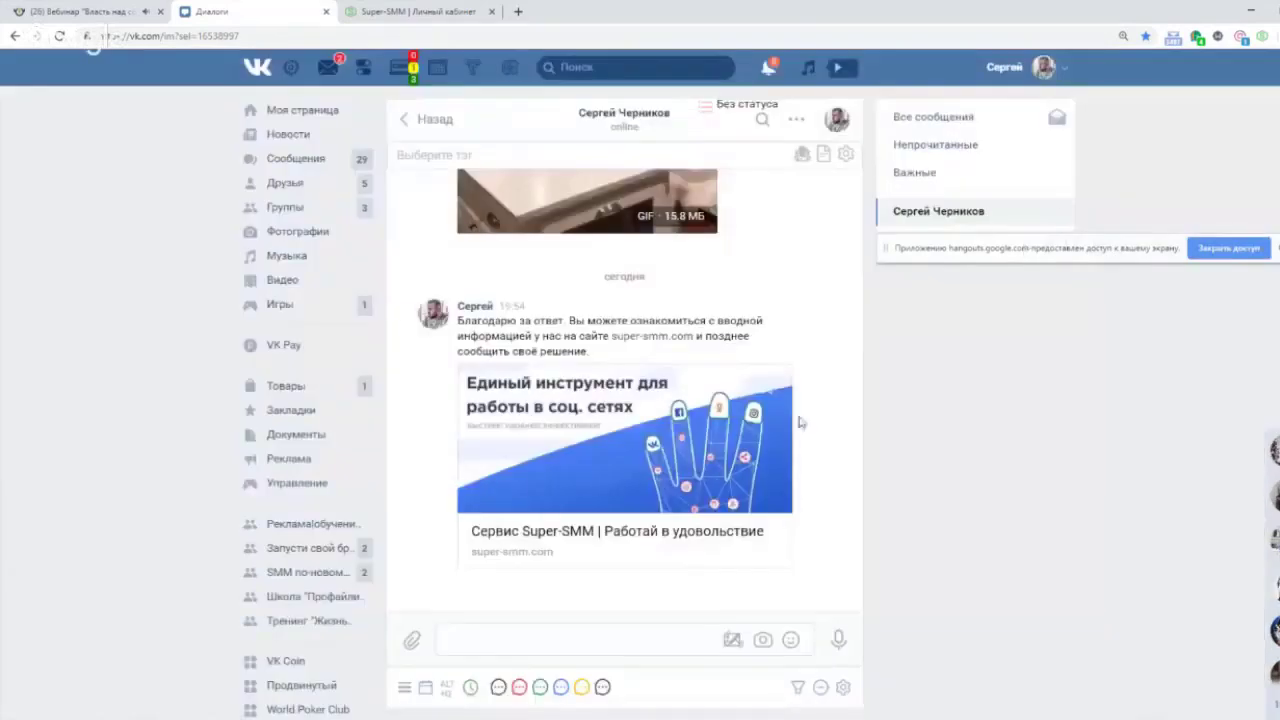
Search GIFs for 'котик' and send the Забавные Котики cat GIF to the chat.
{"action": "left_click", "coordinate": [732, 639]}
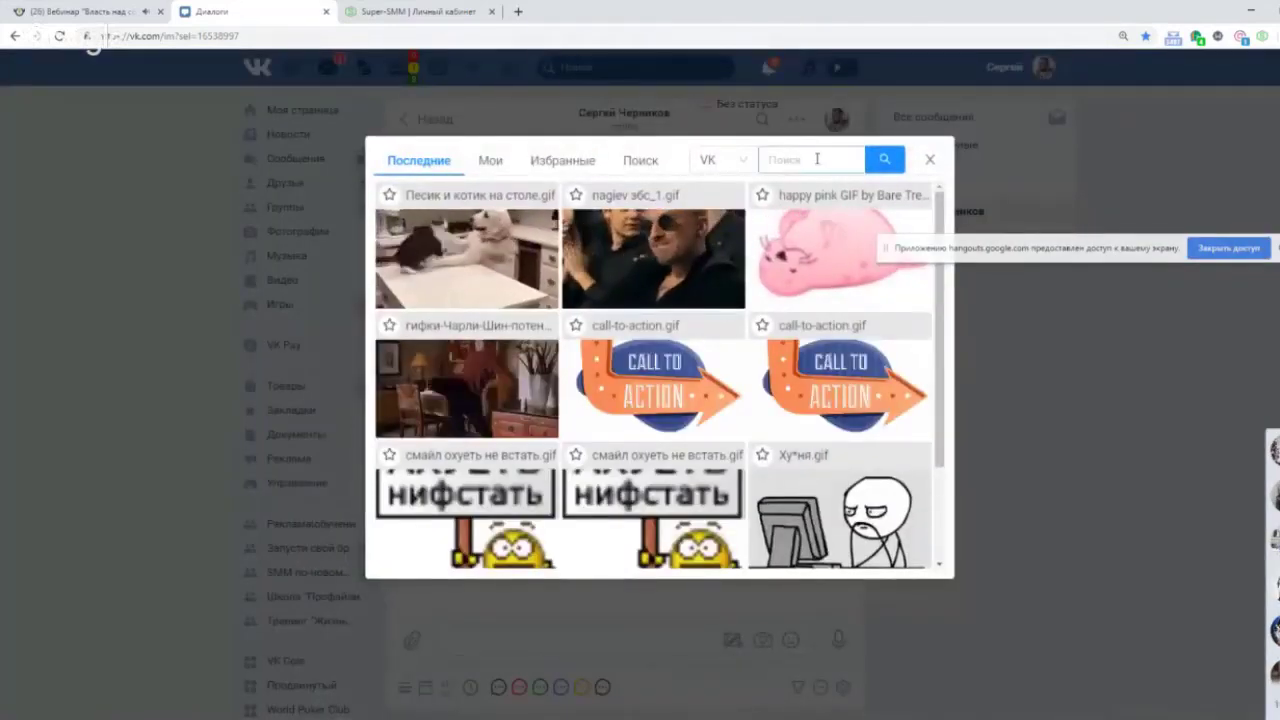
{"action": "left_click", "coordinate": [820, 156]}
{"action": "key", "text": "BackSpace"}
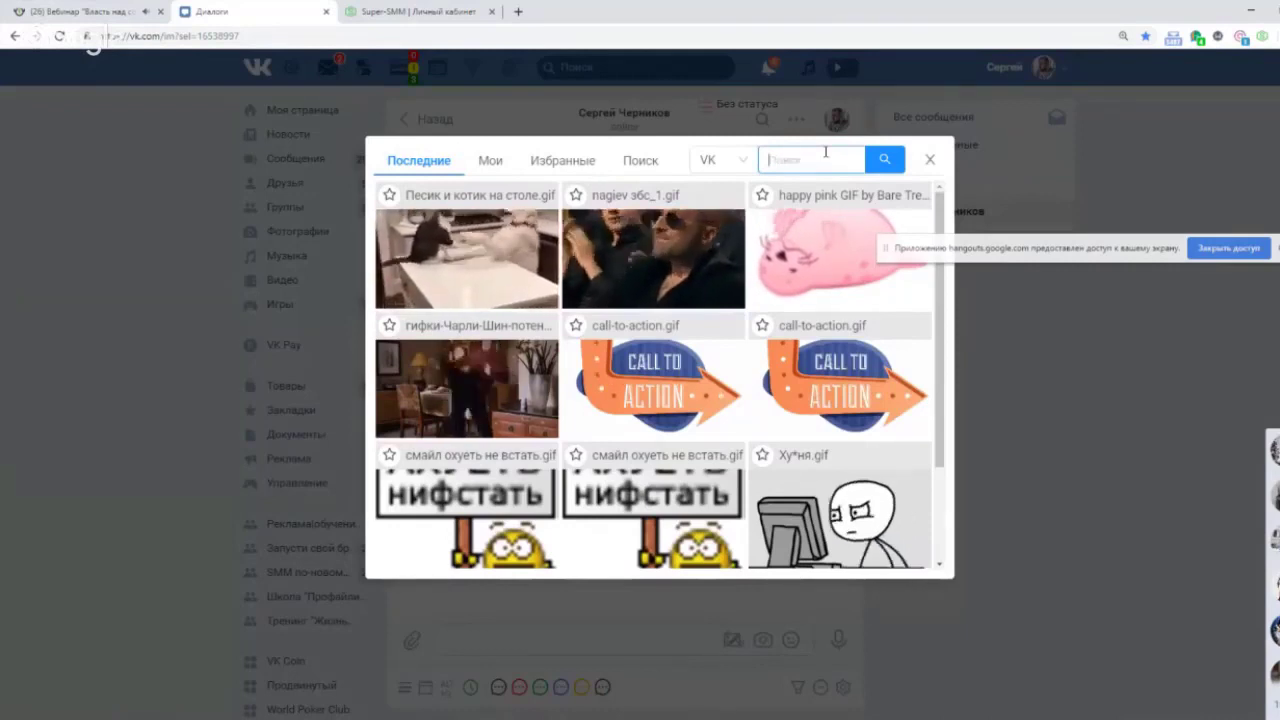
{"action": "type", "text": "котик"}
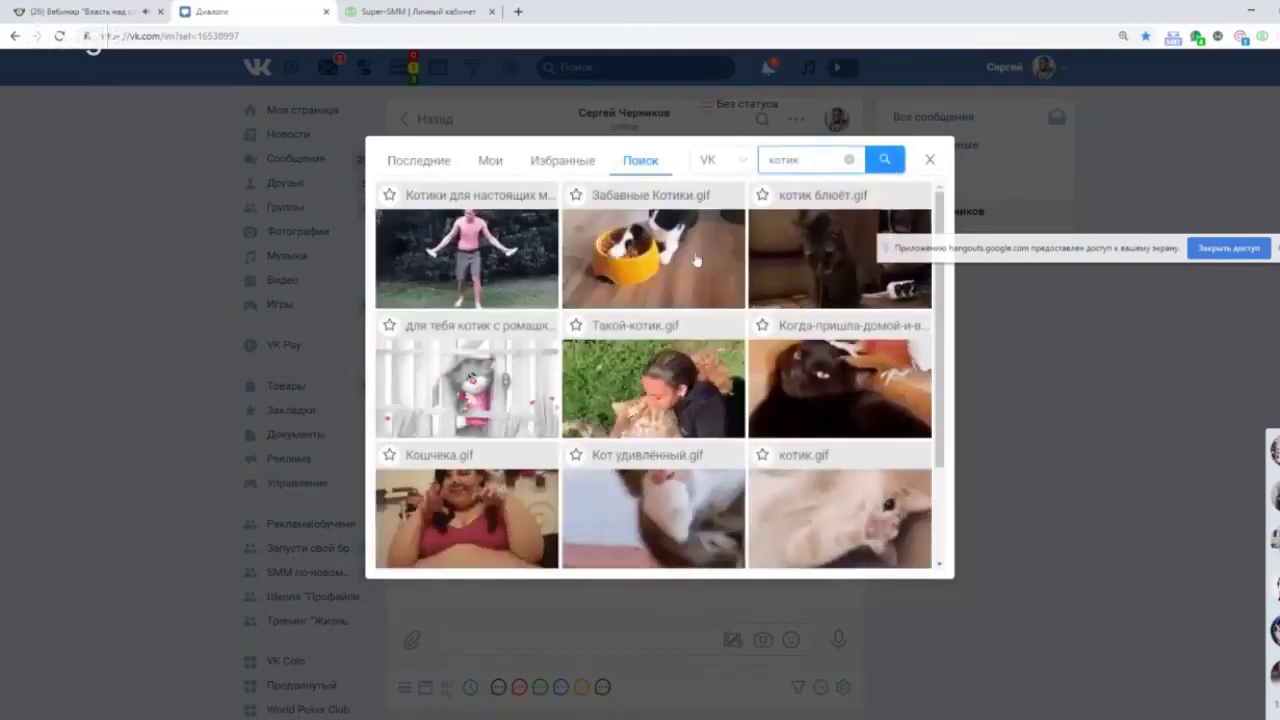
{"action": "left_click", "coordinate": [653, 258]}
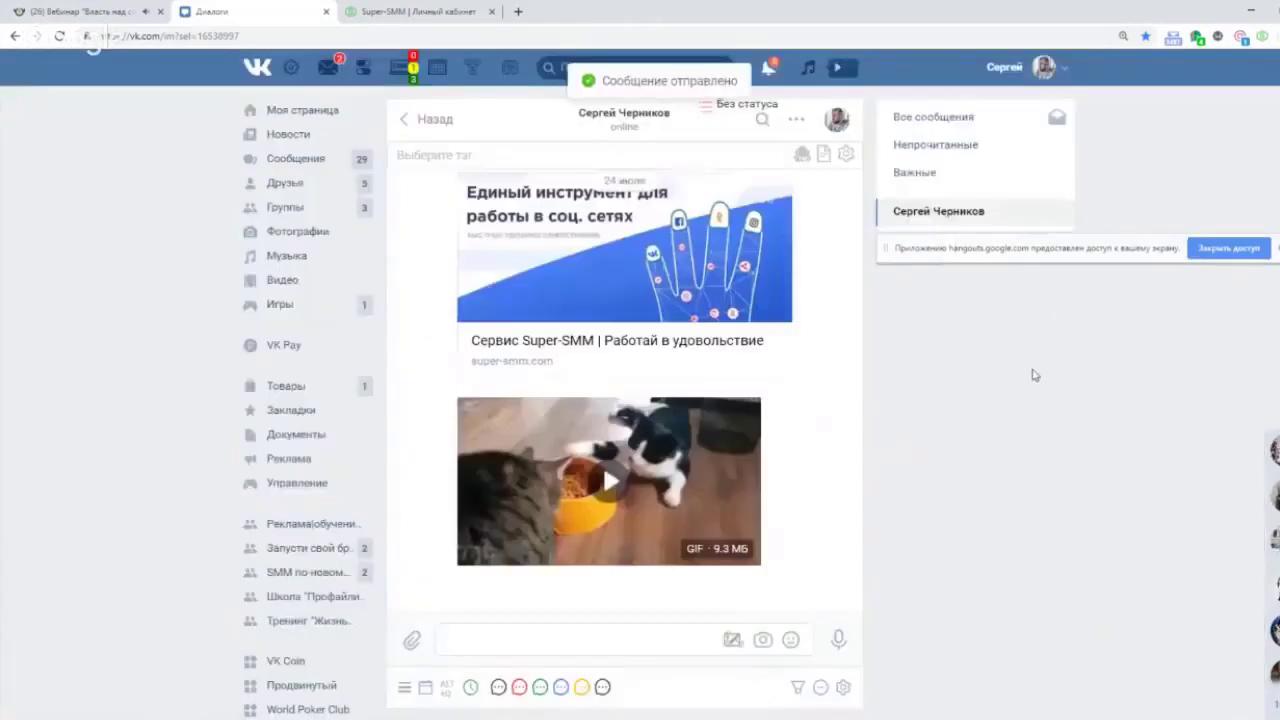
Browse the GIF picker's sources (keeping VK) and favourites, return to the котик results, then close it.
{"action": "left_click", "coordinate": [732, 640]}
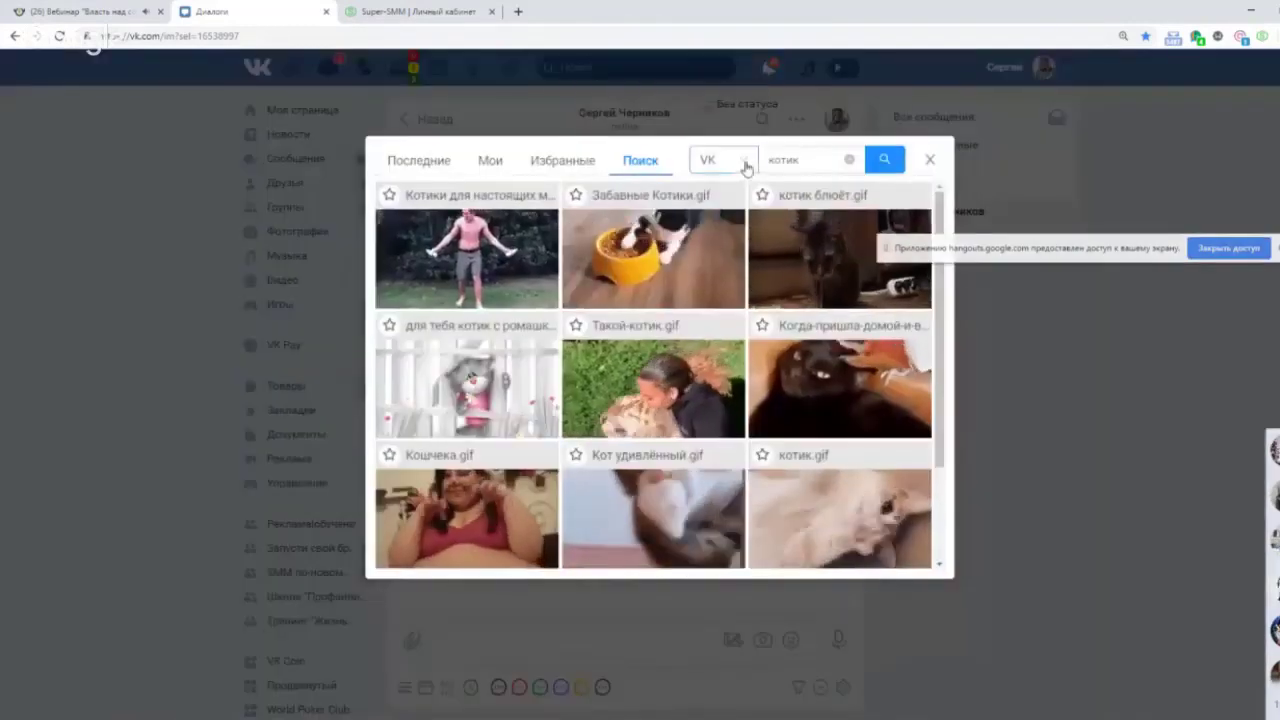
{"action": "left_click", "coordinate": [747, 165]}
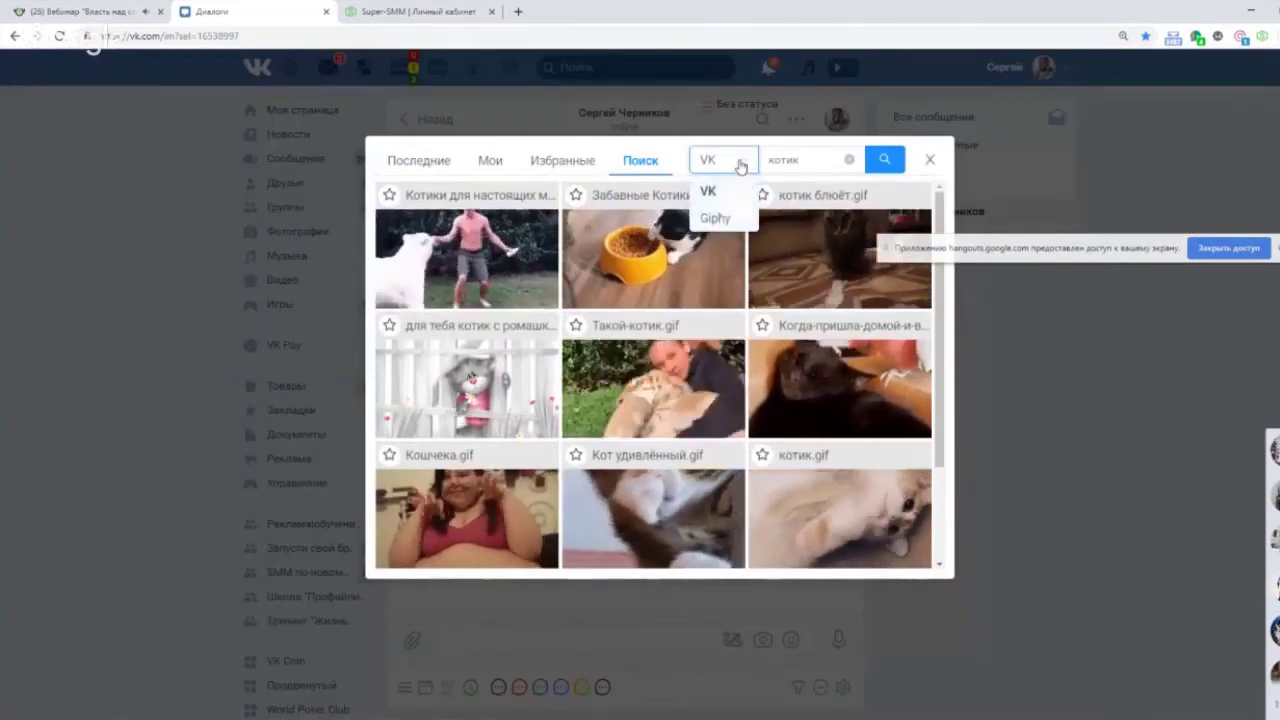
{"action": "left_click", "coordinate": [708, 191]}
{"action": "left_click", "coordinate": [575, 166]}
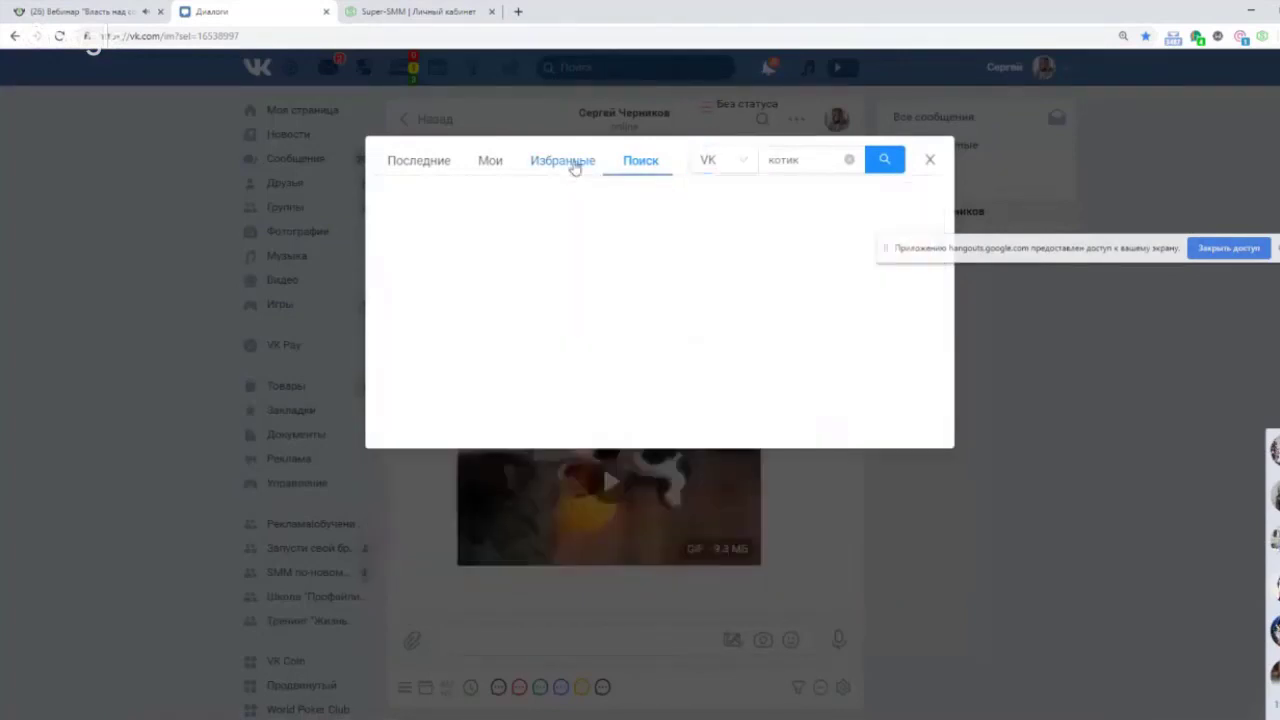
{"action": "left_click", "coordinate": [648, 162]}
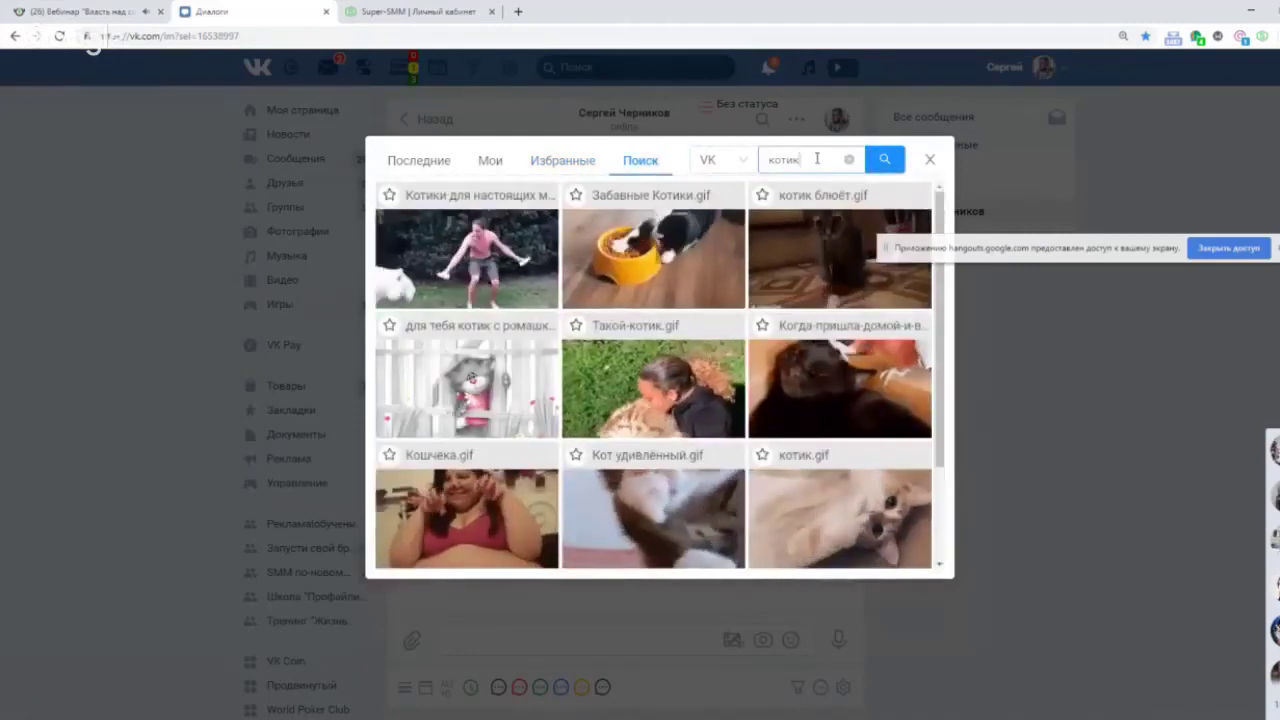
{"action": "double_click", "coordinate": [817, 158]}
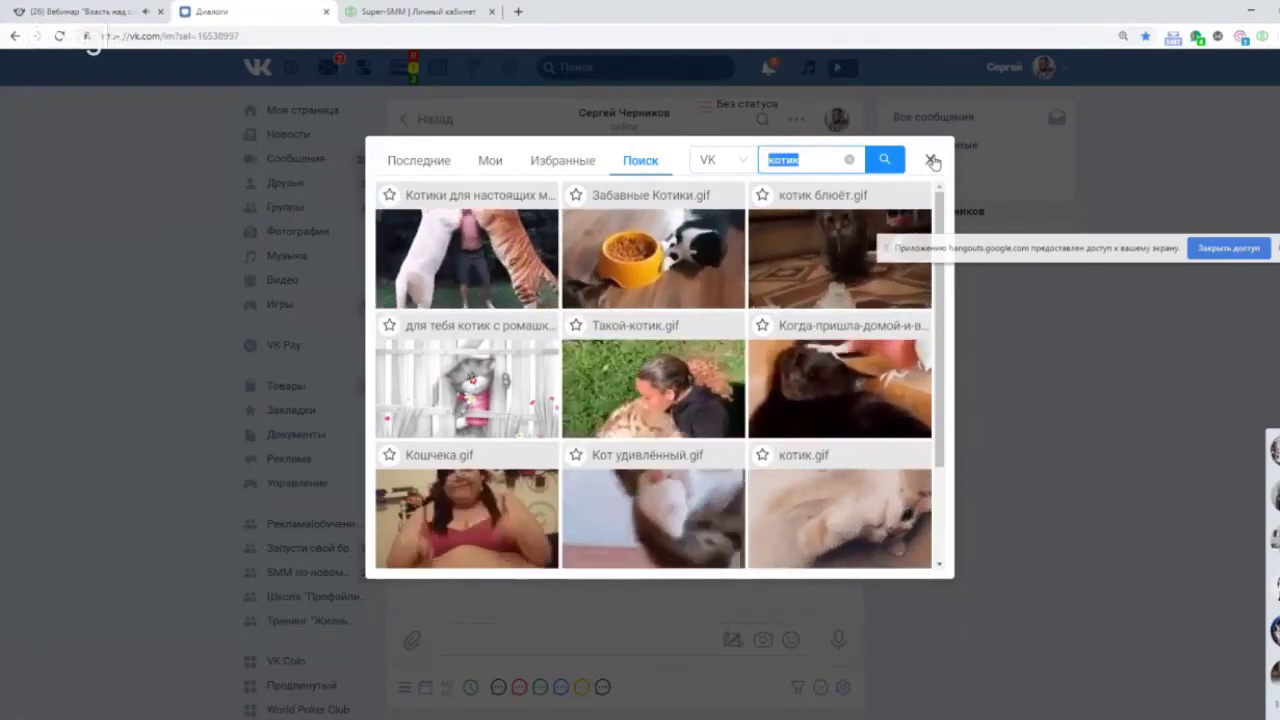
{"action": "left_click", "coordinate": [931, 161]}
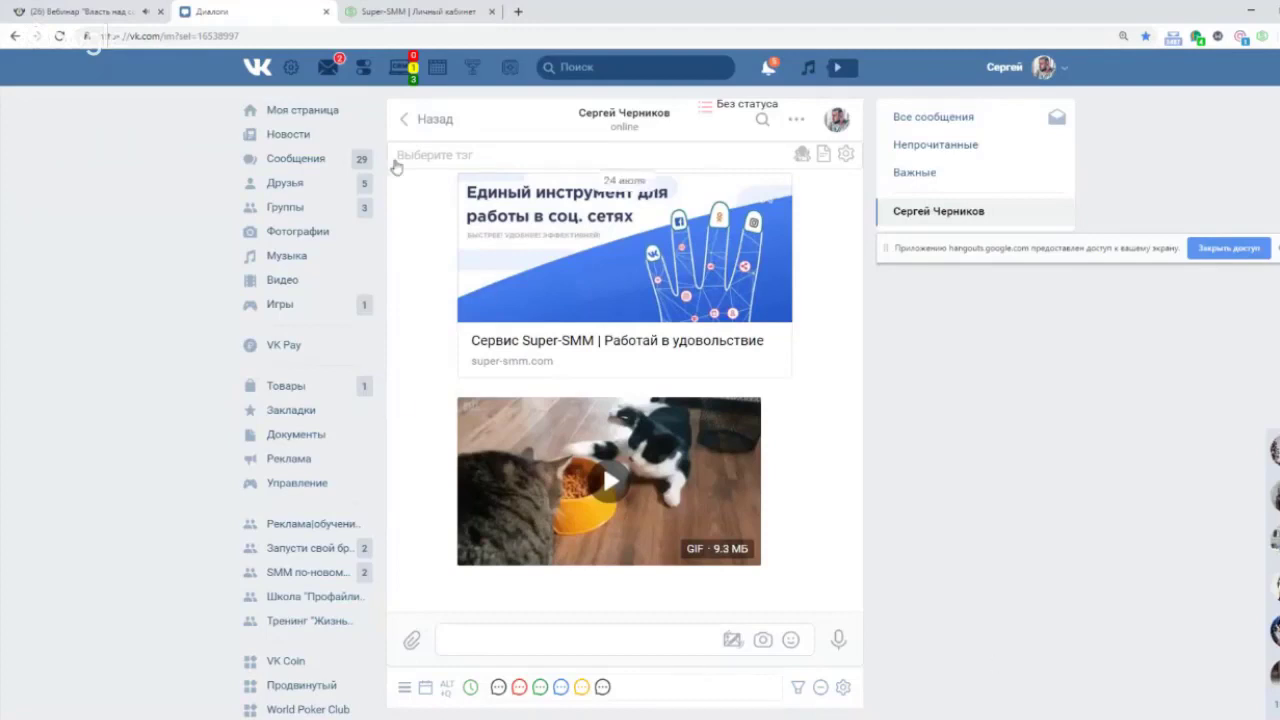
In Модуль Супер Рассылка, add the group Я соскучился! and allow the app community access.
{"action": "left_click", "coordinate": [291, 68]}
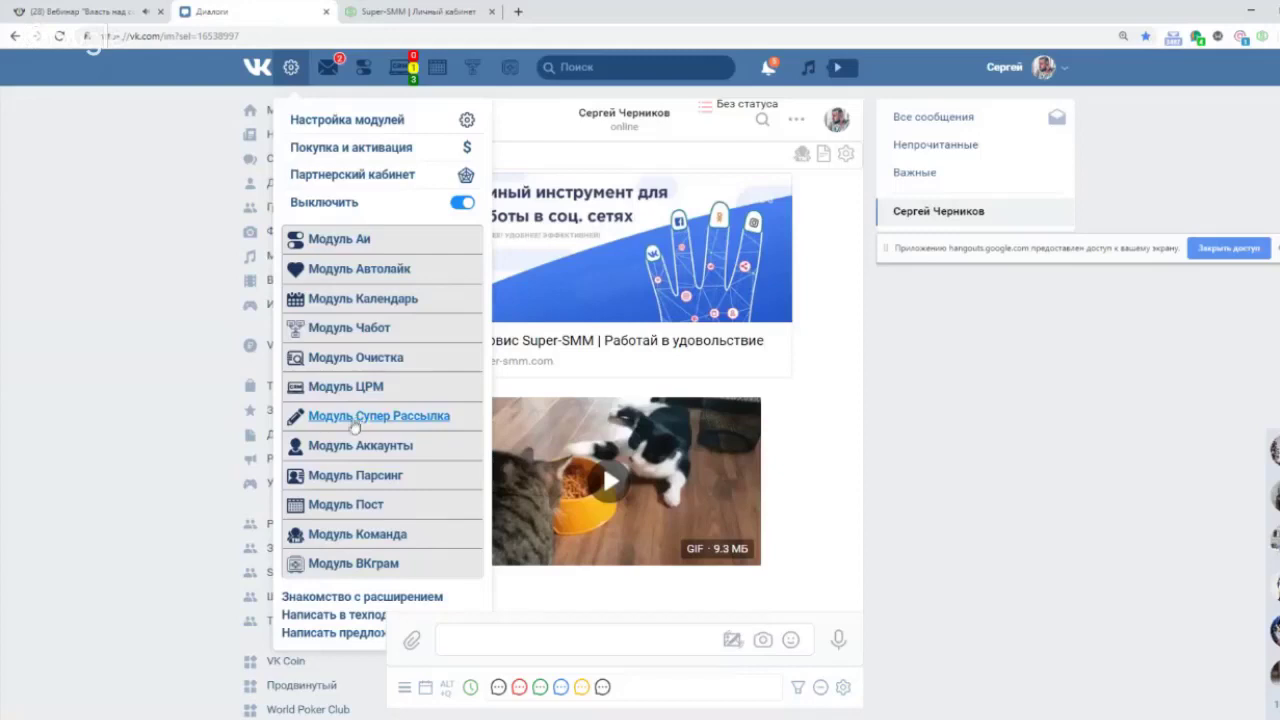
{"action": "left_click", "coordinate": [353, 420]}
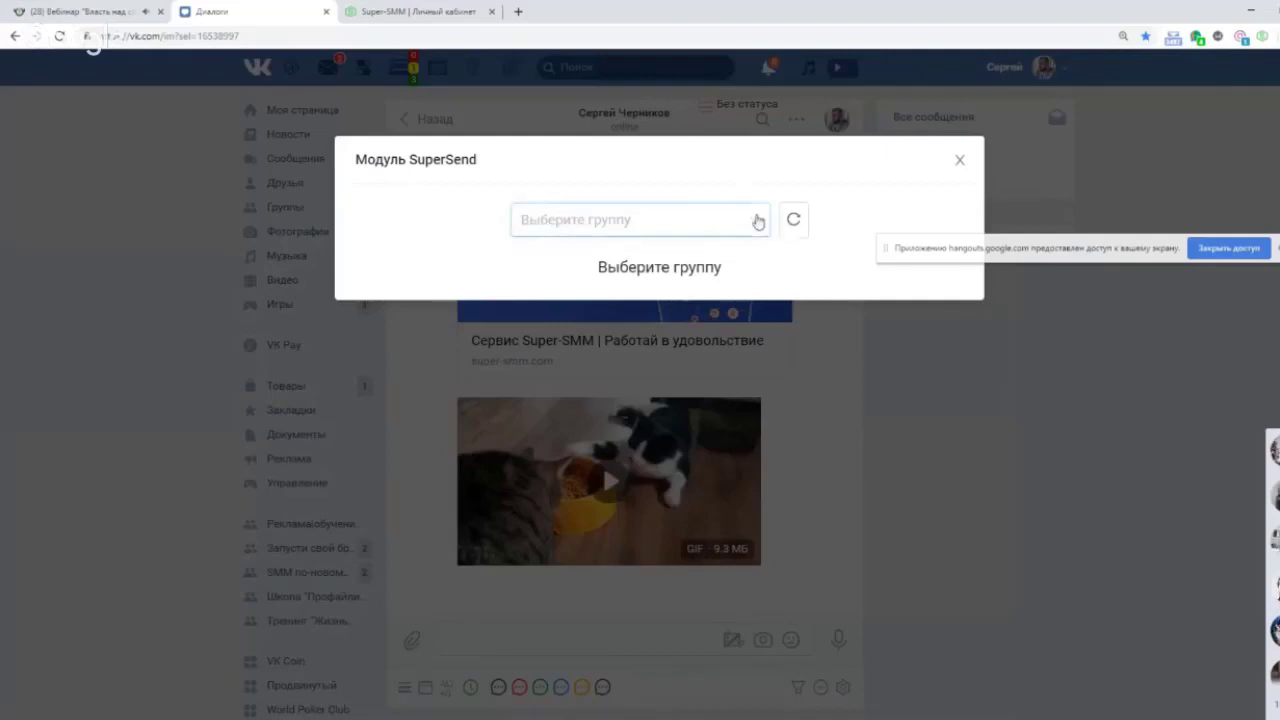
{"action": "left_click", "coordinate": [758, 221]}
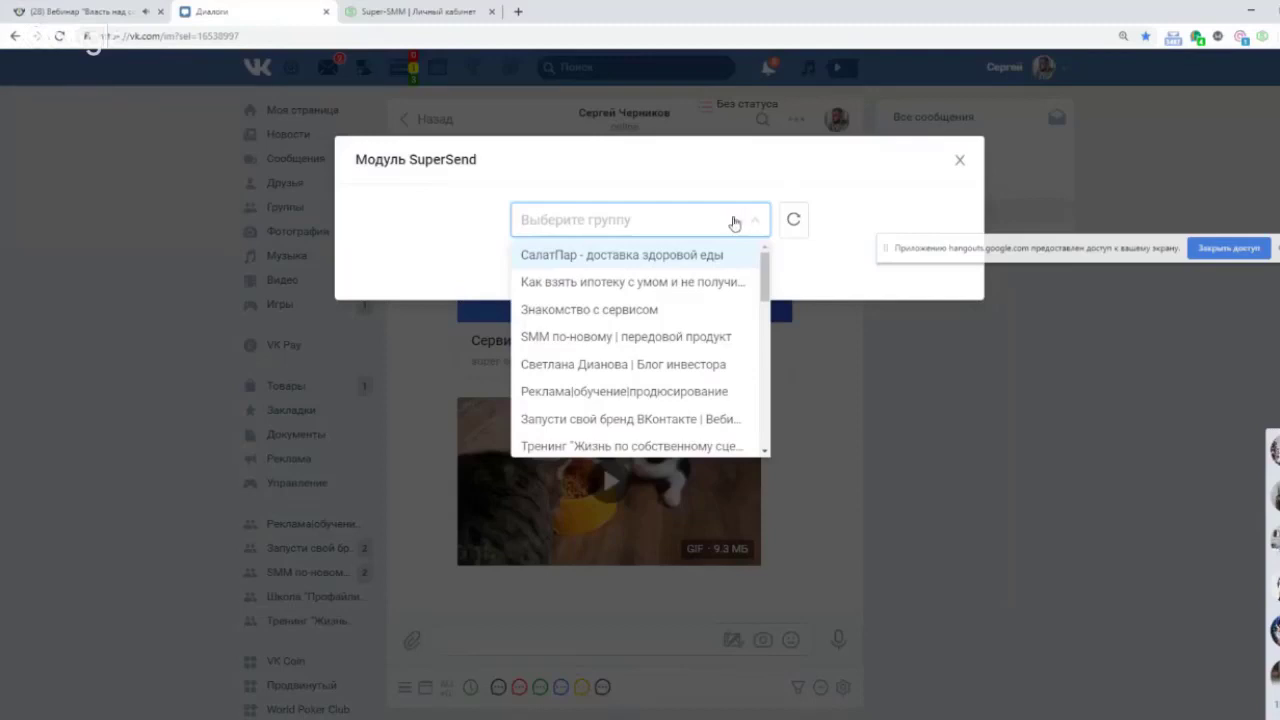
{"action": "scroll", "coordinate": [690, 330], "scroll_direction": "down", "scroll_amount": 5}
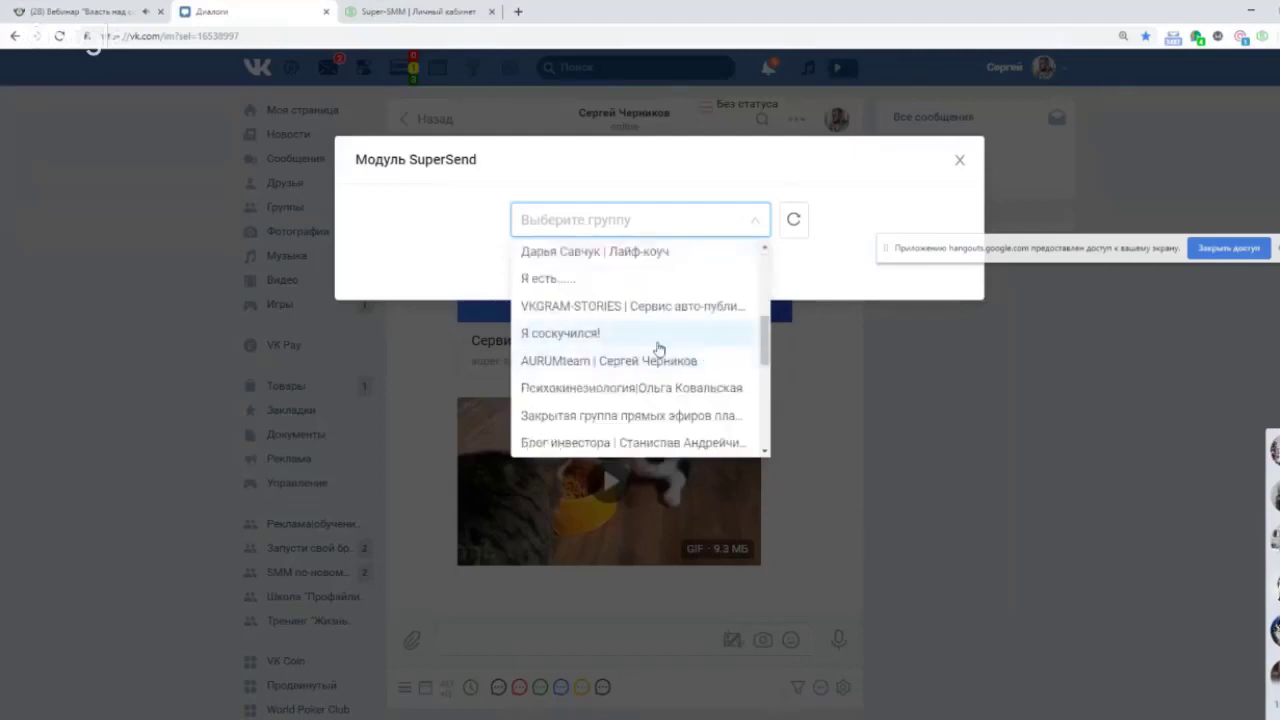
{"action": "left_click", "coordinate": [658, 347]}
{"action": "left_click", "coordinate": [678, 279]}
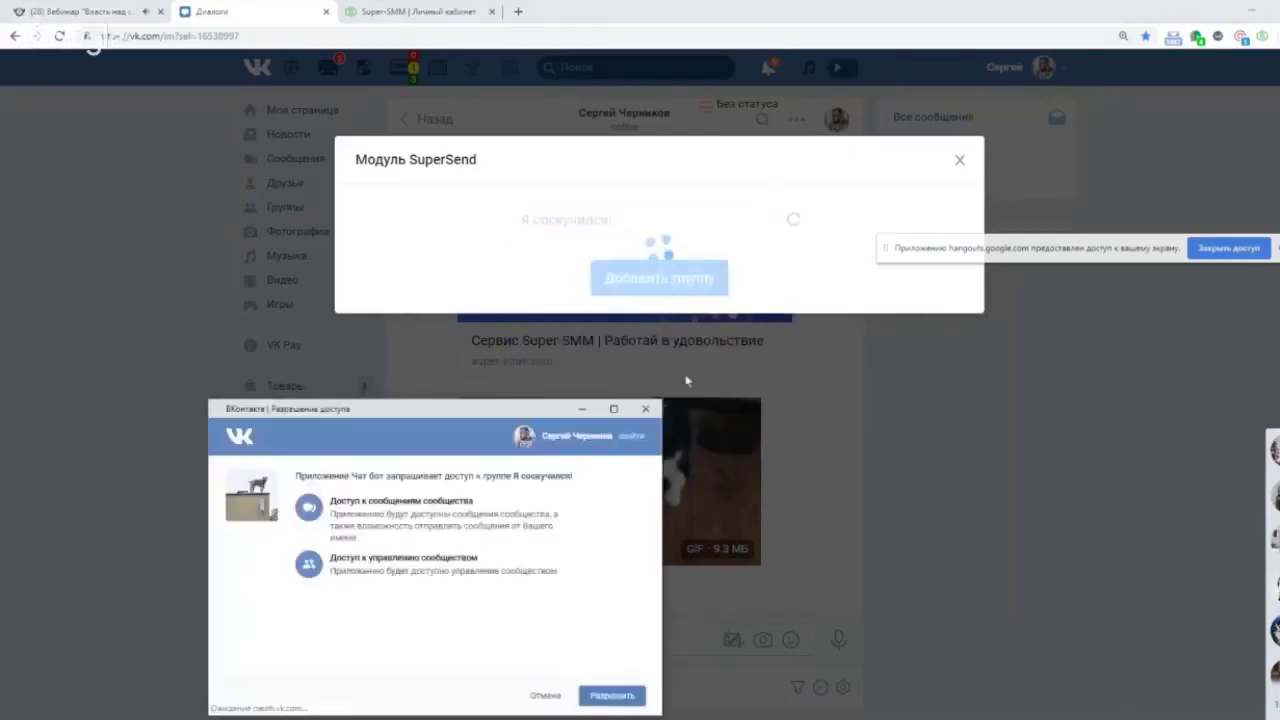
{"action": "left_click", "coordinate": [598, 700]}
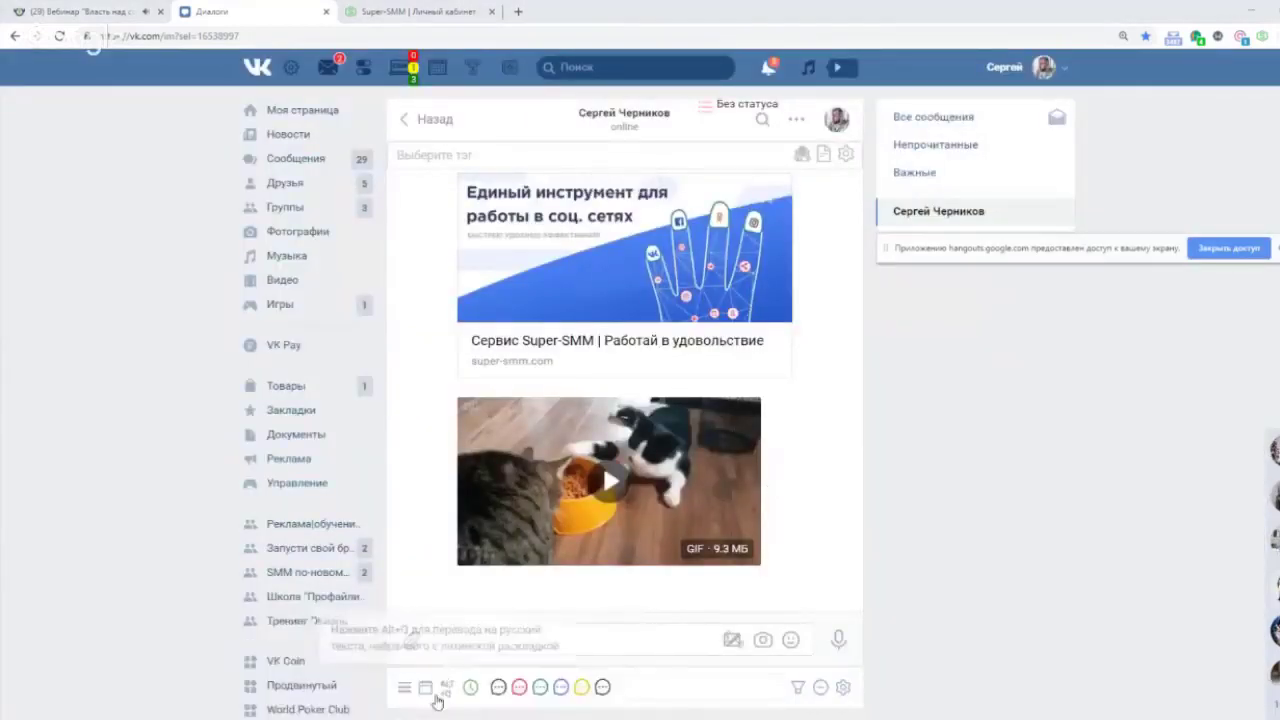
{"action": "mouse_move", "coordinate": [430, 719]}
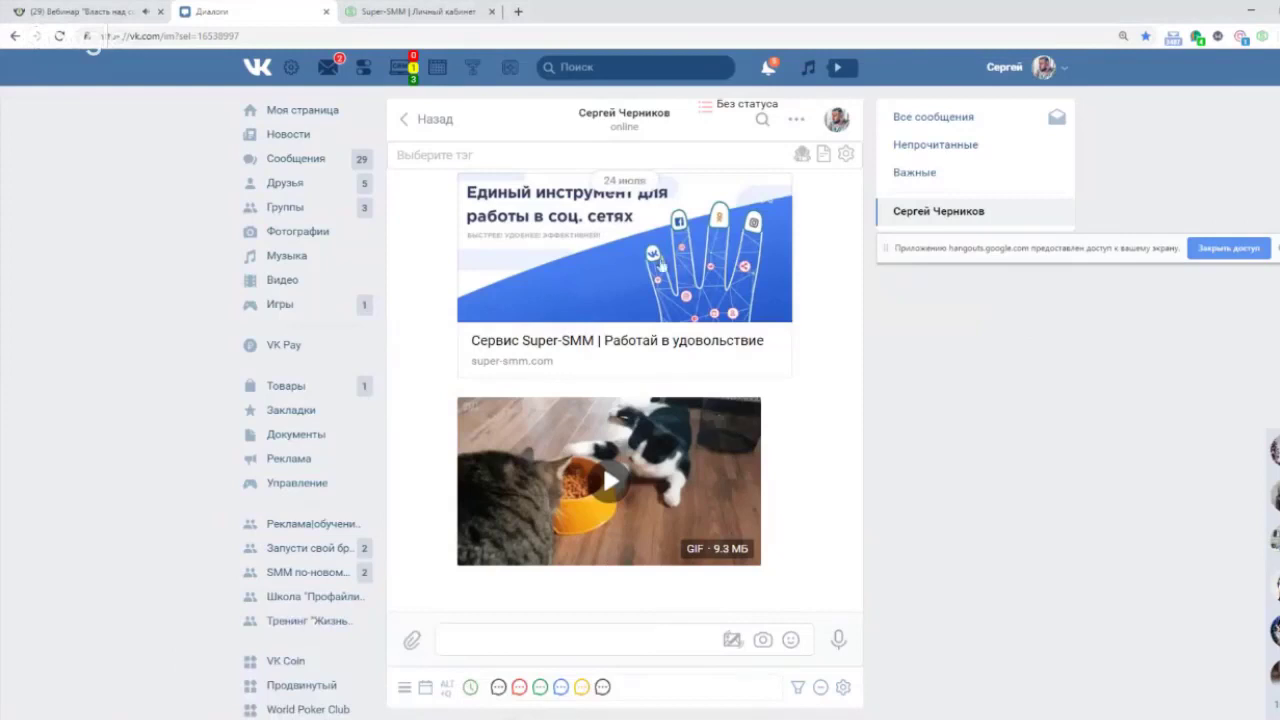
Retry adding Я соскучился! in Модуль Супер Рассылка and allow the app access to the group.
{"action": "left_click", "coordinate": [364, 68]}
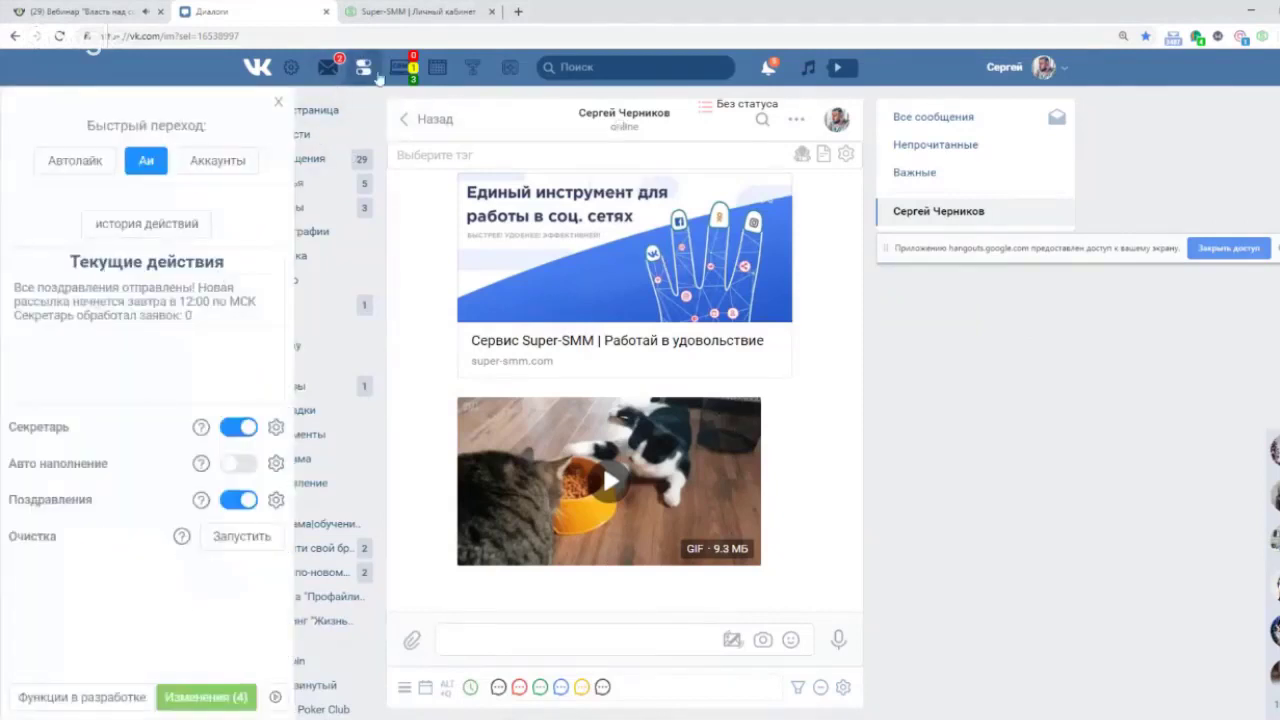
{"action": "left_click", "coordinate": [291, 67]}
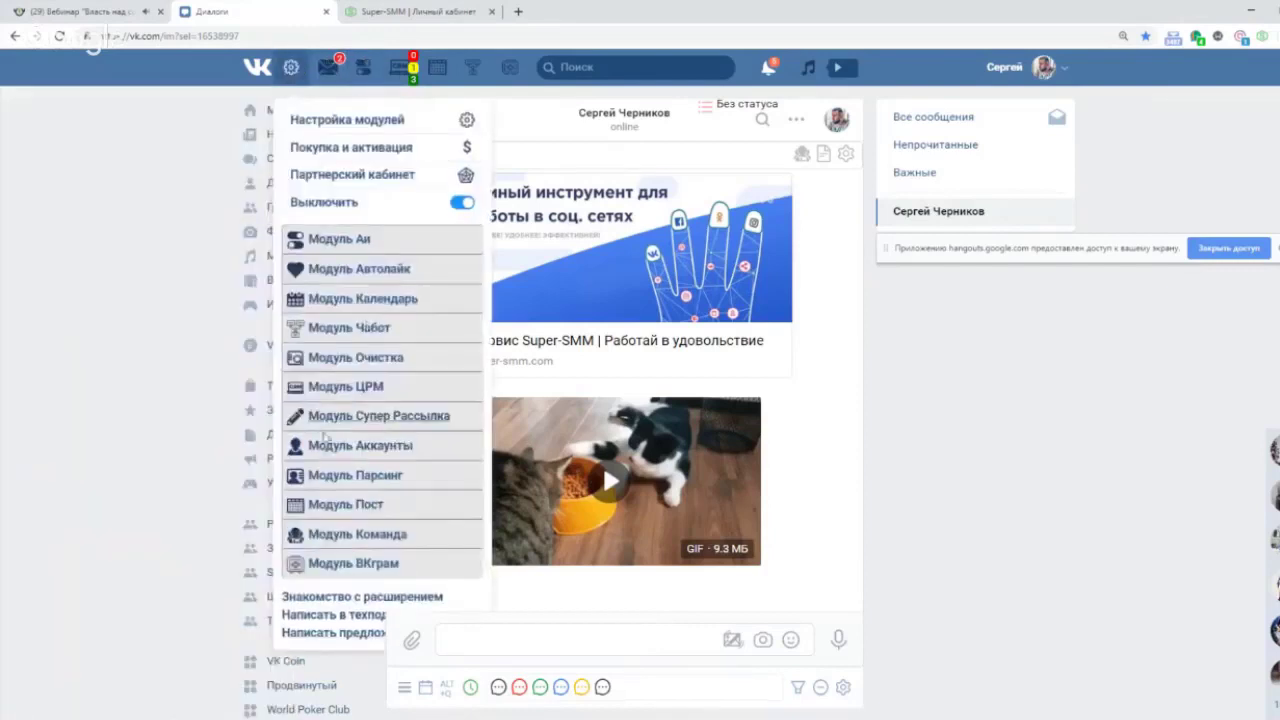
{"action": "left_click", "coordinate": [372, 416]}
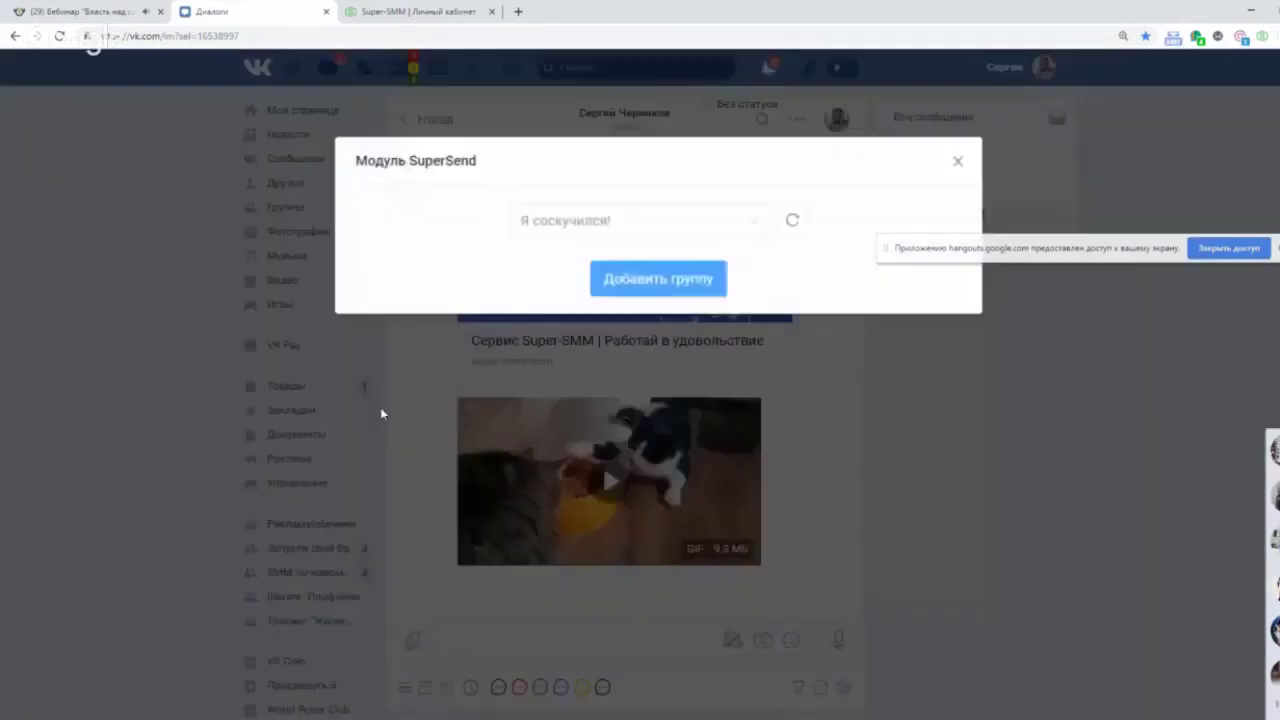
{"action": "left_click", "coordinate": [650, 280]}
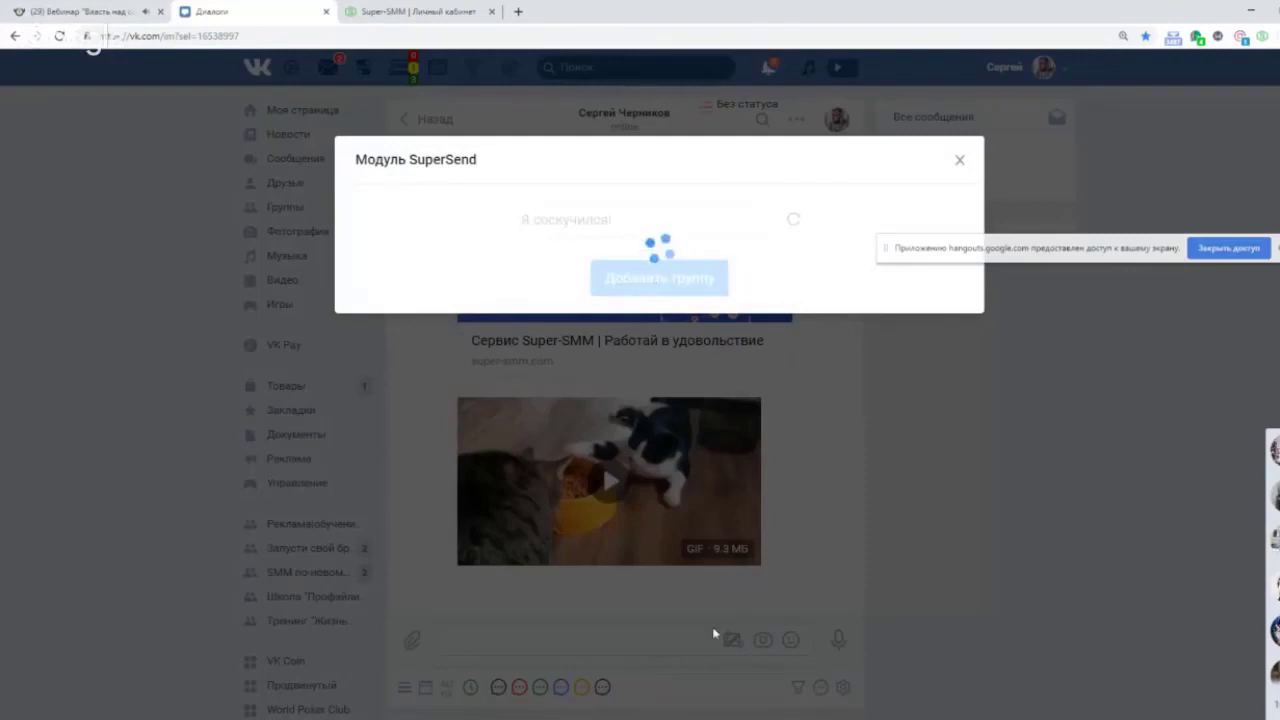
{"action": "left_click", "coordinate": [958, 158]}
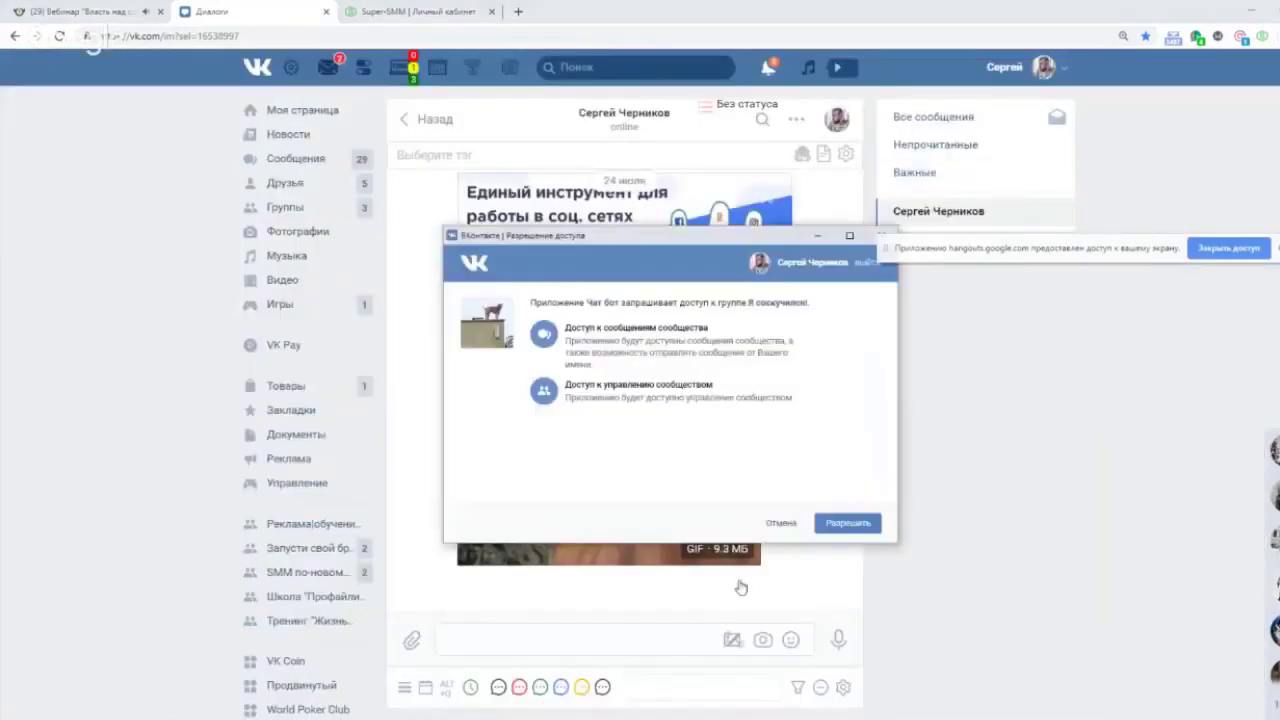
{"action": "left_click", "coordinate": [845, 523]}
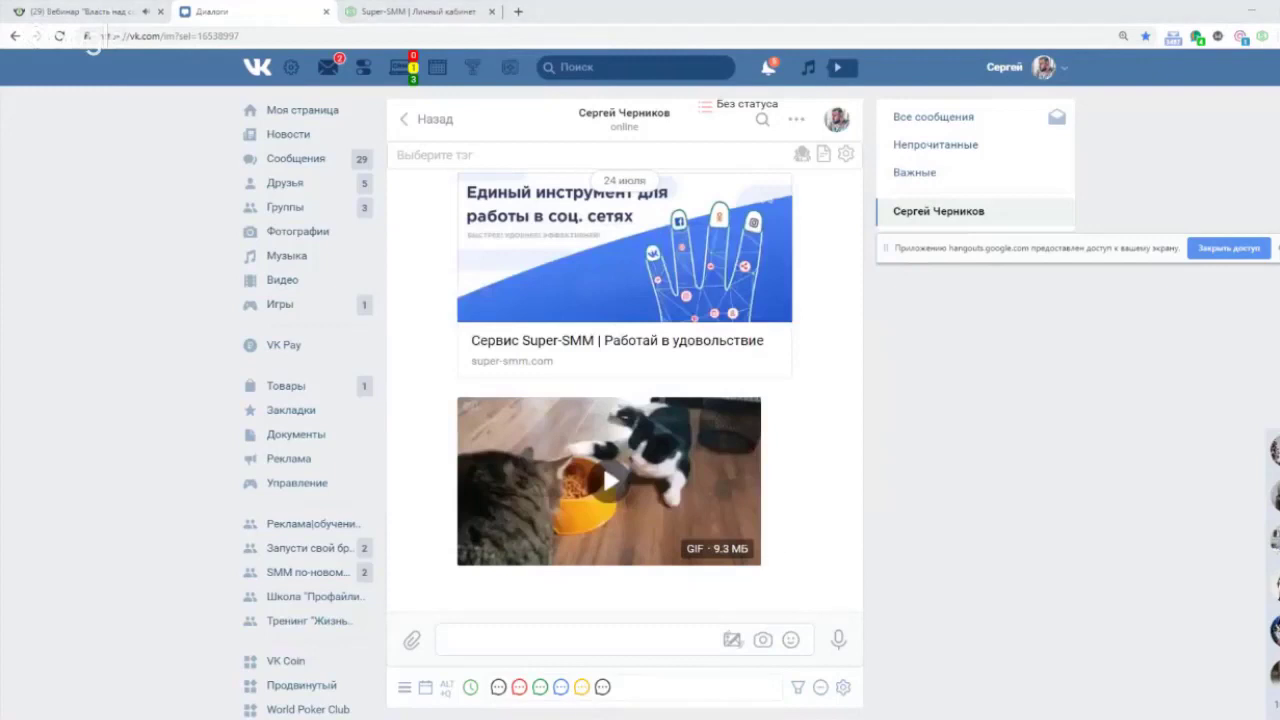
Return to the VK chat window and reopen Модуль Супер Рассылка for Я соскучился!
{"action": "key", "text": "alt+Tab"}
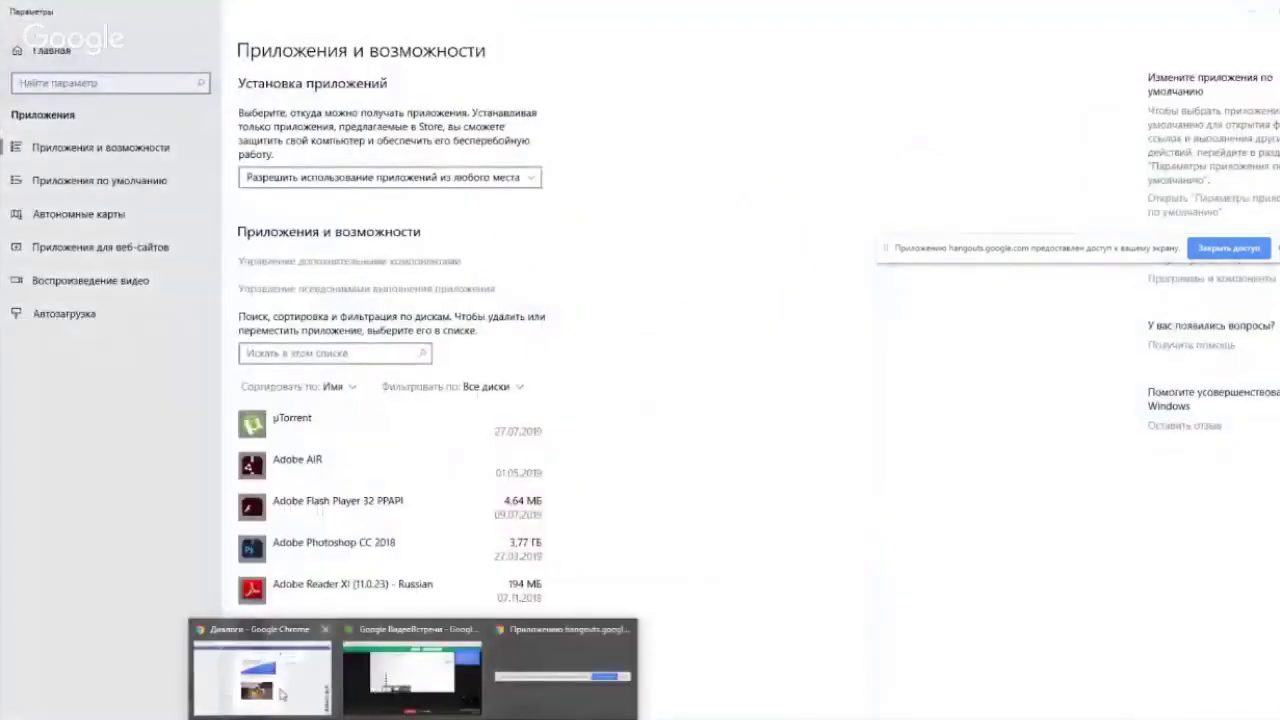
{"action": "left_click", "coordinate": [412, 672]}
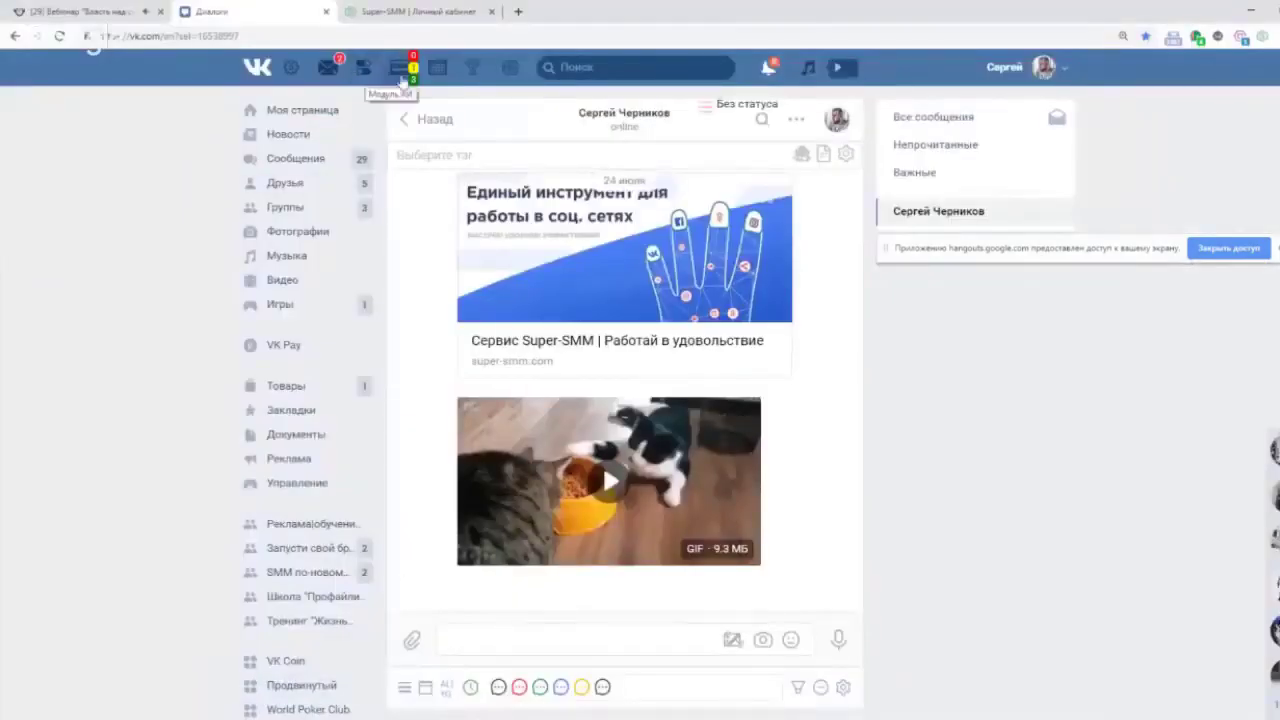
{"action": "left_click", "coordinate": [290, 67]}
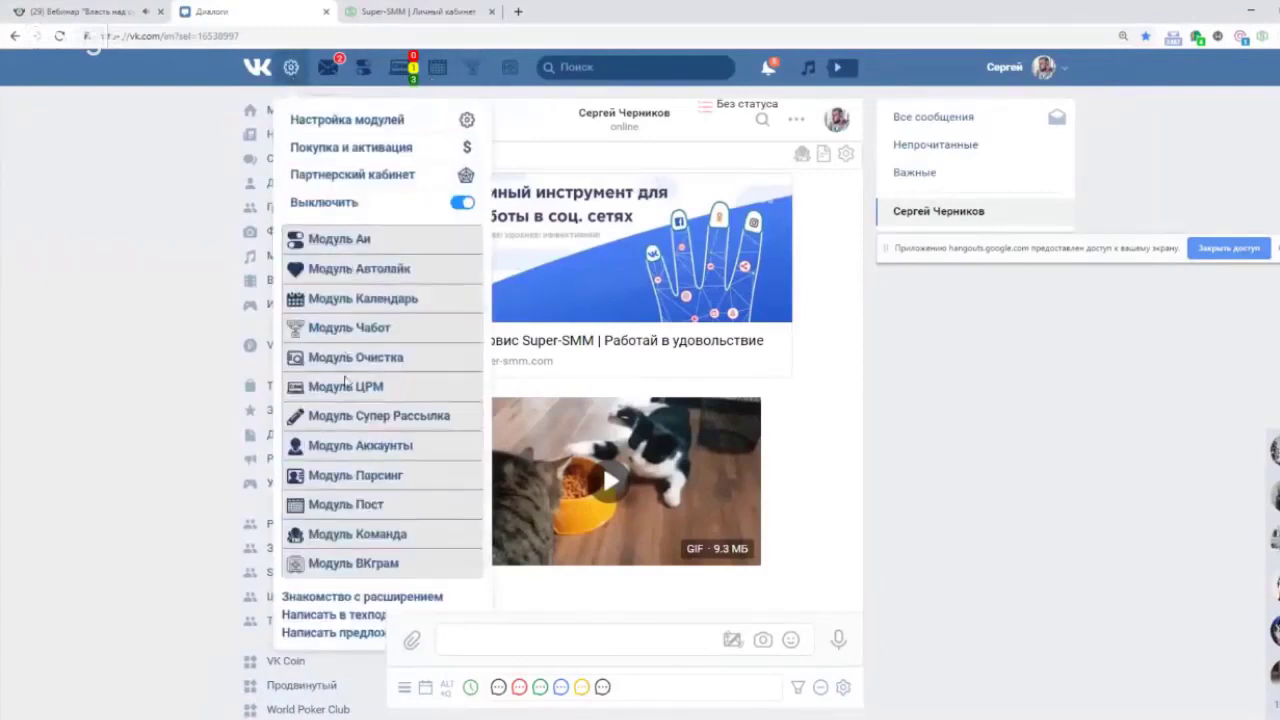
{"action": "left_click", "coordinate": [378, 416]}
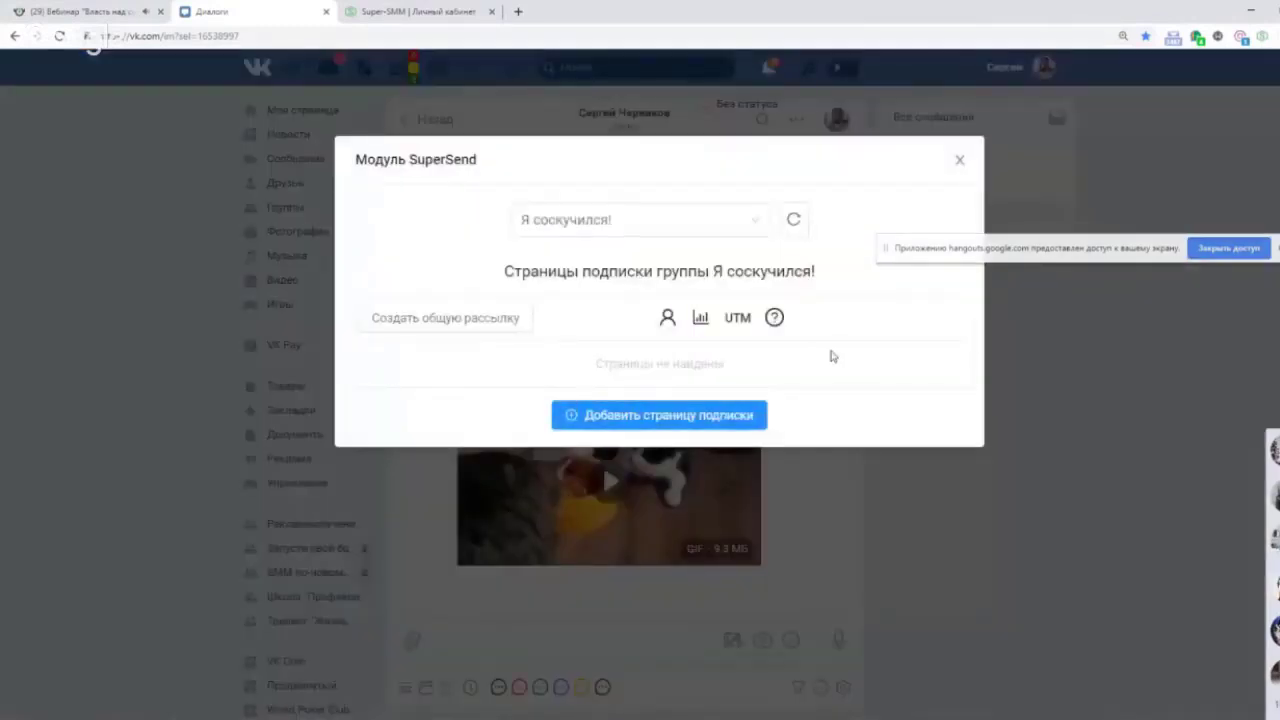
Open the Создание страницы подписки form, click into Заголовок, then close it unsaved.
{"action": "left_click", "coordinate": [626, 416]}
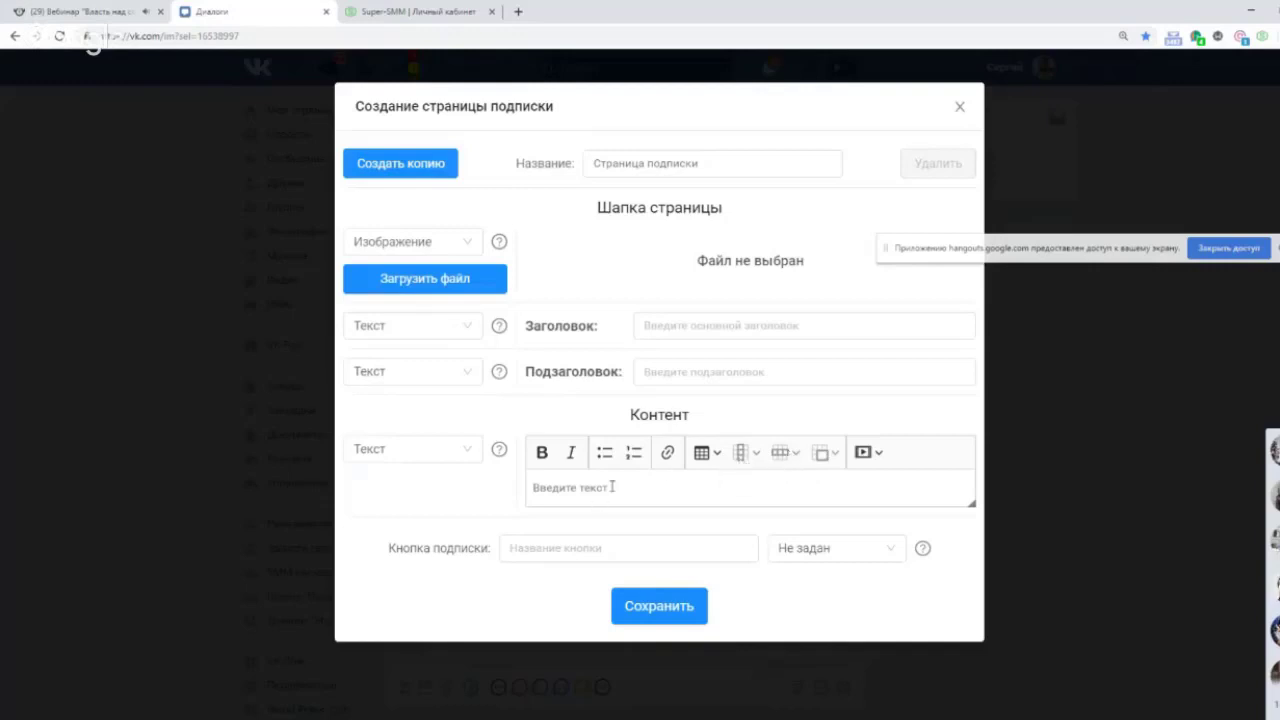
{"action": "left_click", "coordinate": [697, 326]}
{"action": "left_click", "coordinate": [960, 110]}
Close the SuperSend dialog and switch to the bizon365 webinar room tab.
{"action": "left_click", "coordinate": [962, 163]}
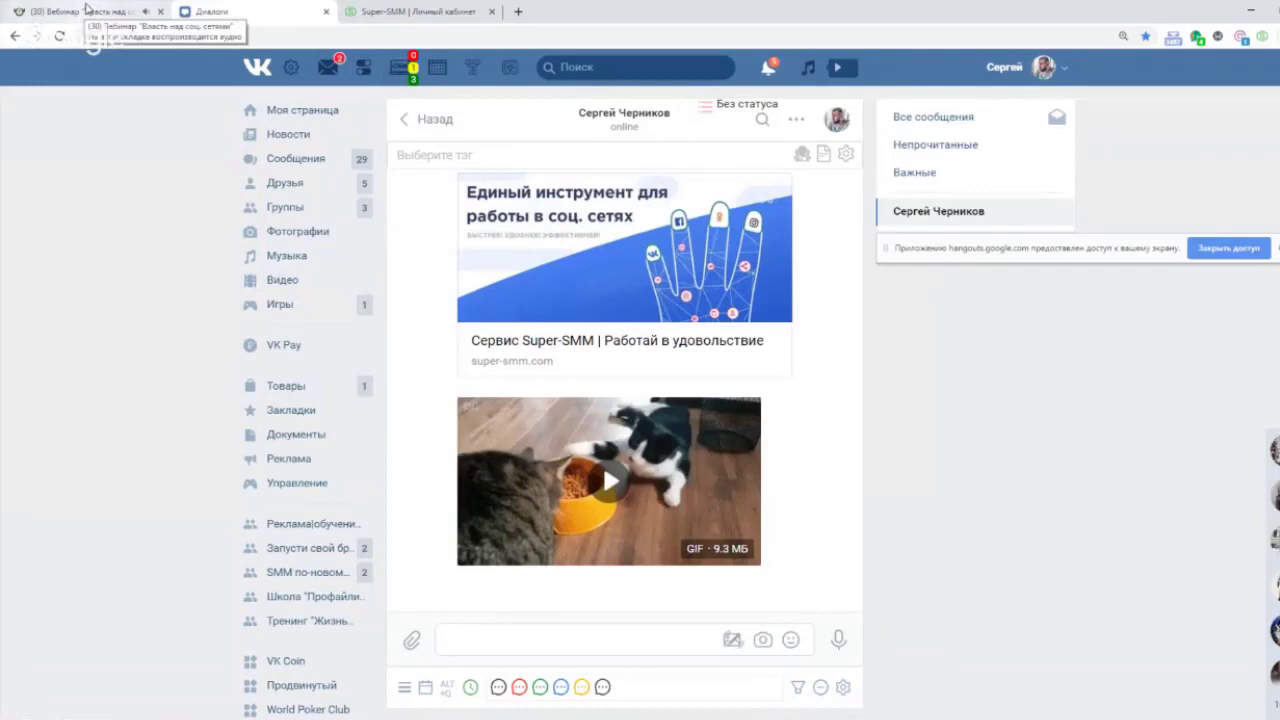
{"action": "left_click", "coordinate": [85, 10]}
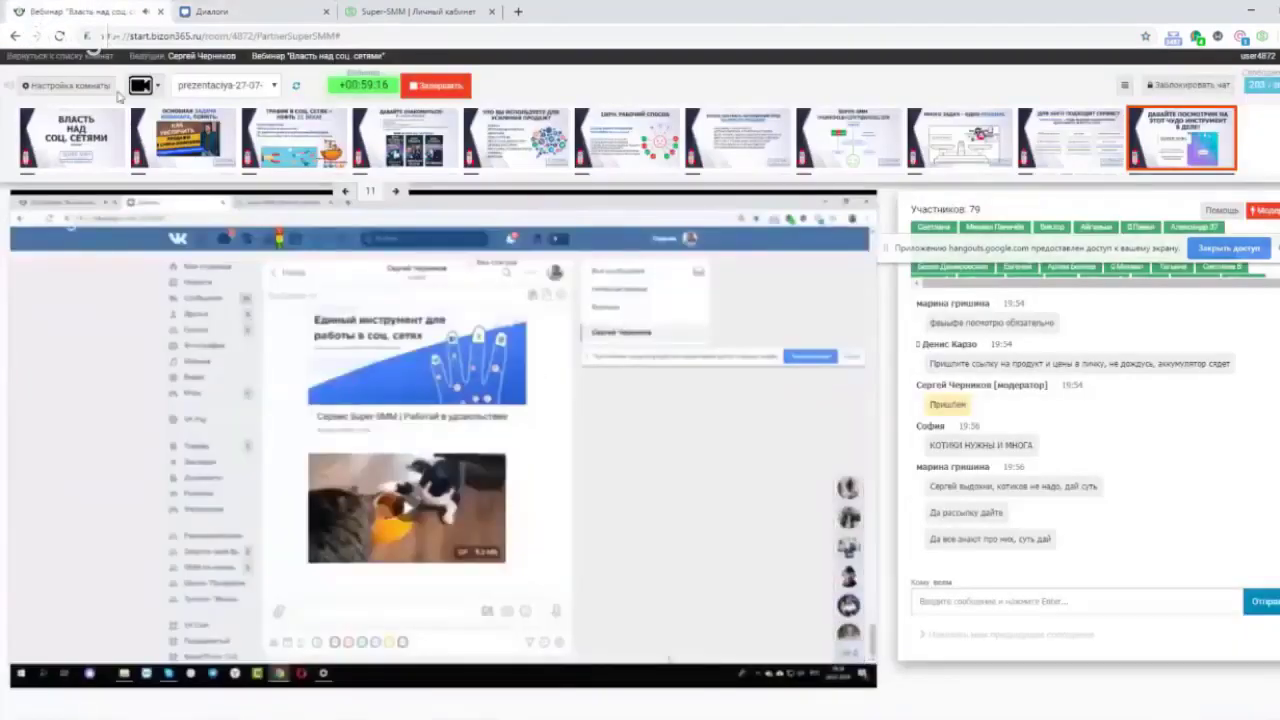